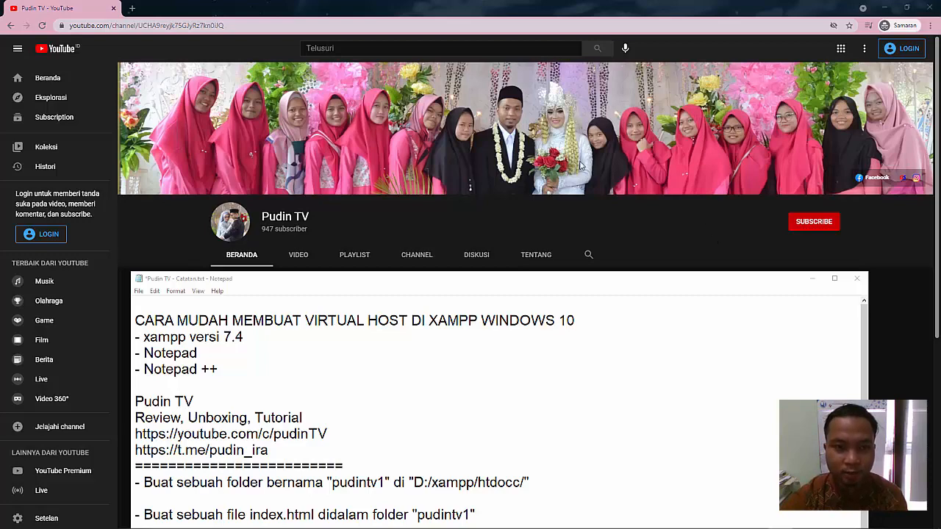
Open localhost/phpmyadmin in a new browser tab
{"action": "left_click", "coordinate": [132, 8]}
{"action": "type", "text": "lo"}
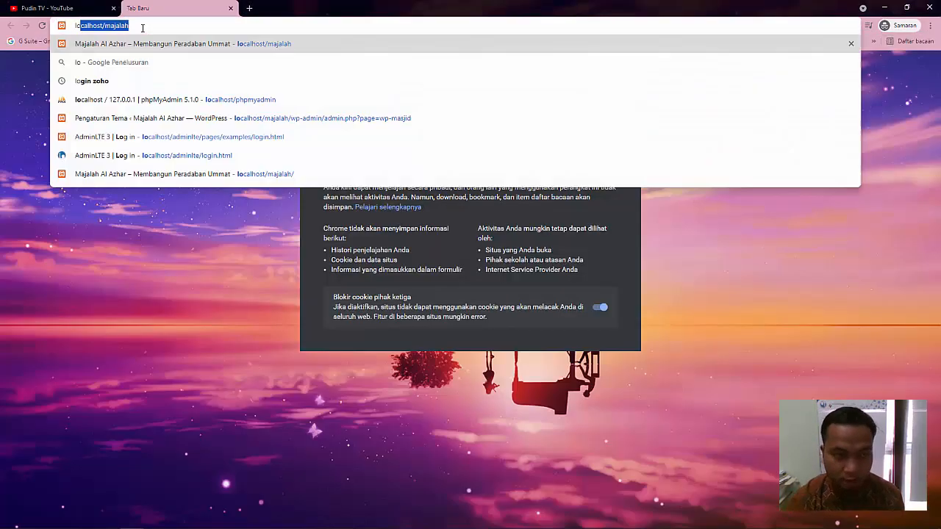
{"action": "type", "text": "calhost/"}
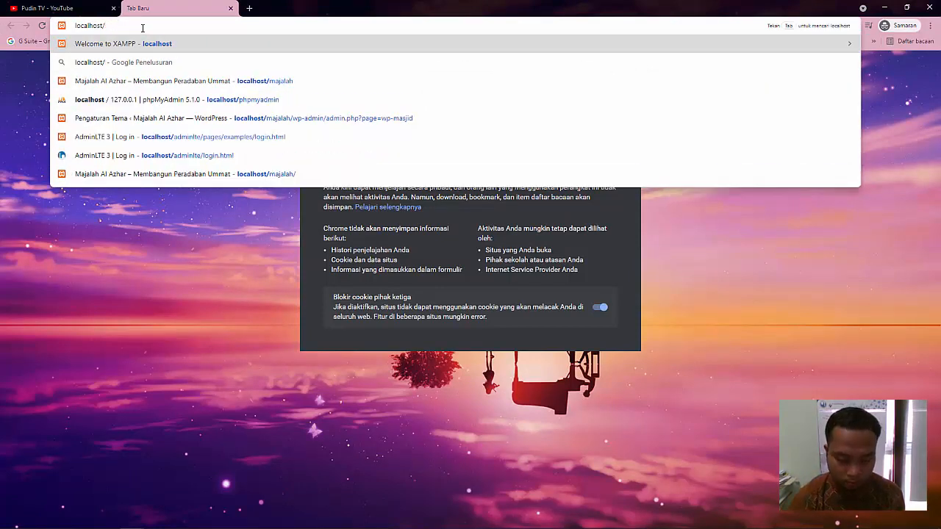
{"action": "type", "text": "phpmyadmin"}
{"action": "key", "text": "Return"}
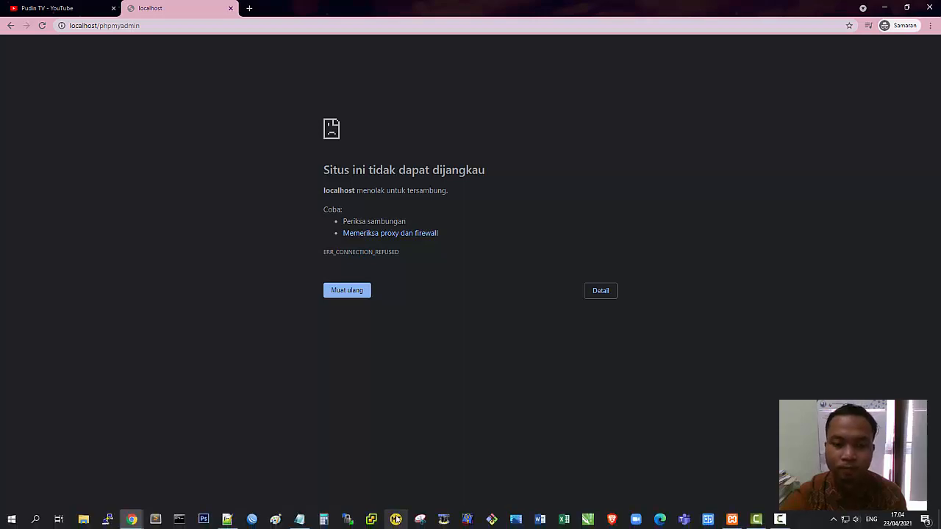
Bring up the Notepad notes over the YouTube channel page, reposition them, and review the Telegram link and required XAMPP version
{"action": "left_click", "coordinate": [300, 520]}
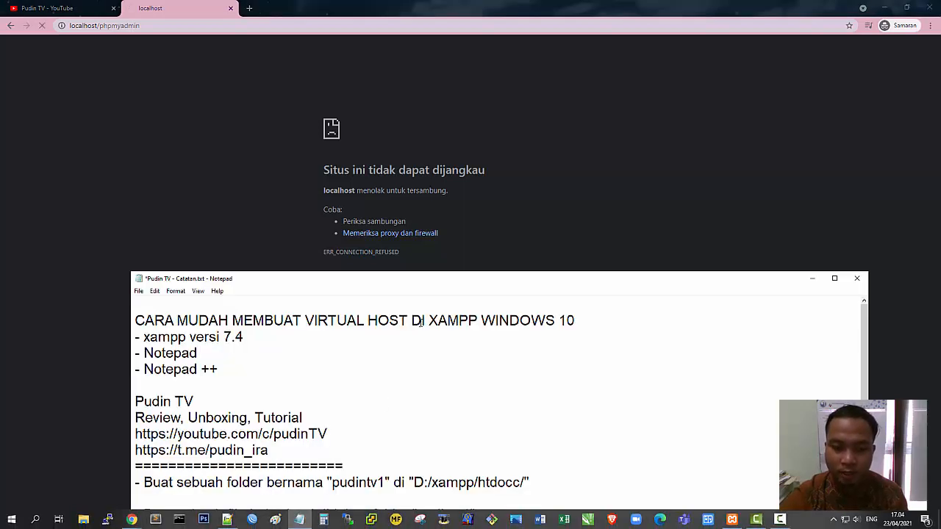
{"action": "left_click", "coordinate": [48, 8]}
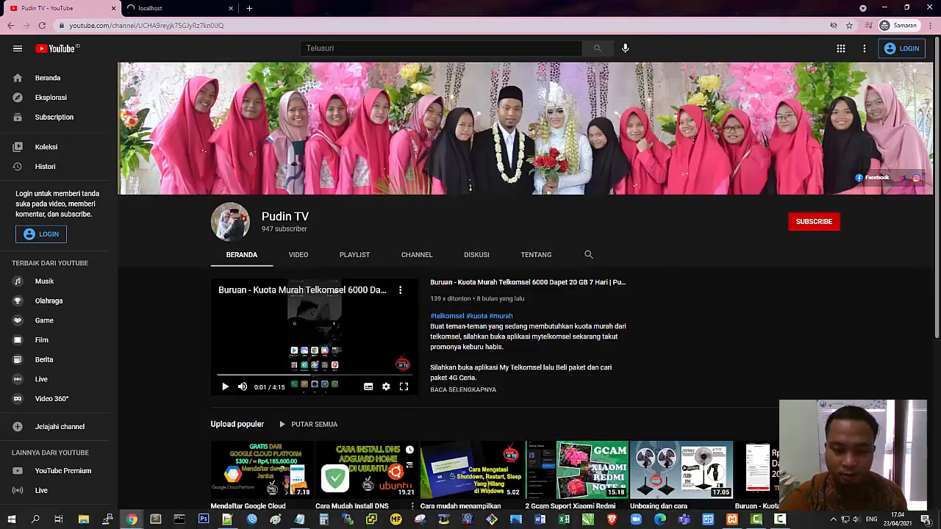
{"action": "left_click", "coordinate": [300, 521]}
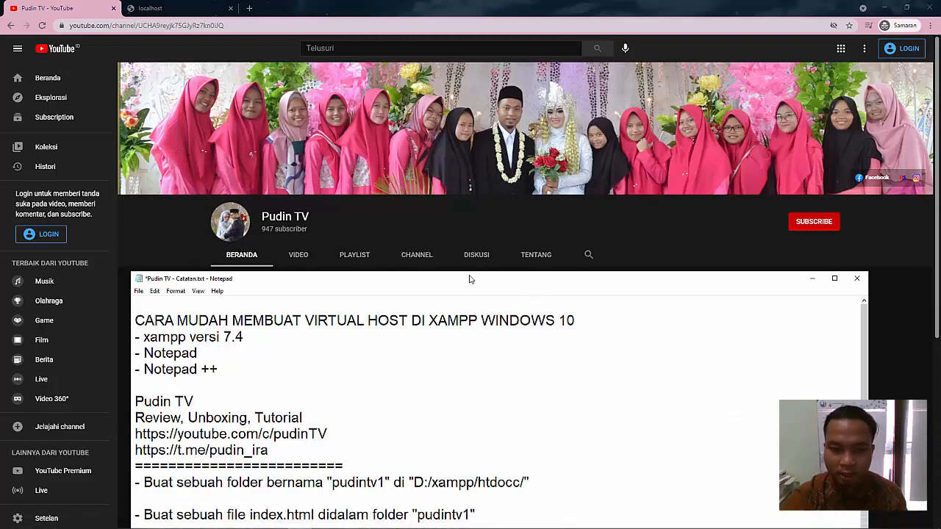
{"action": "left_click_drag", "start_coordinate": [433, 284], "coordinate": [586, 122]}
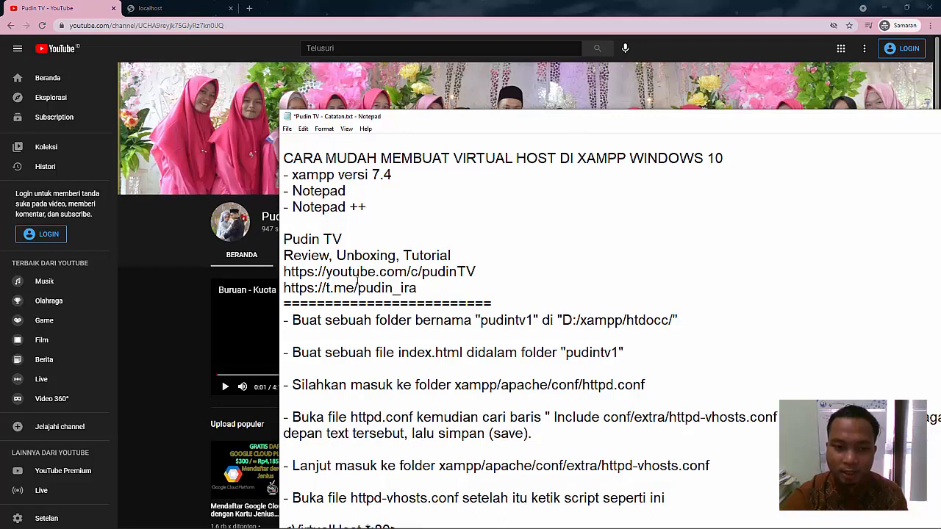
{"action": "left_click_drag", "start_coordinate": [423, 291], "coordinate": [282, 288]}
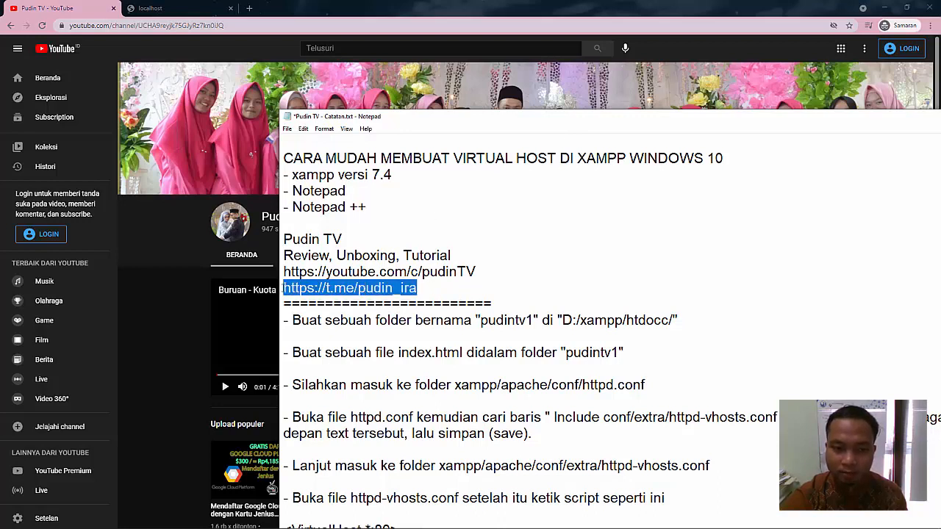
{"action": "left_click", "coordinate": [425, 291]}
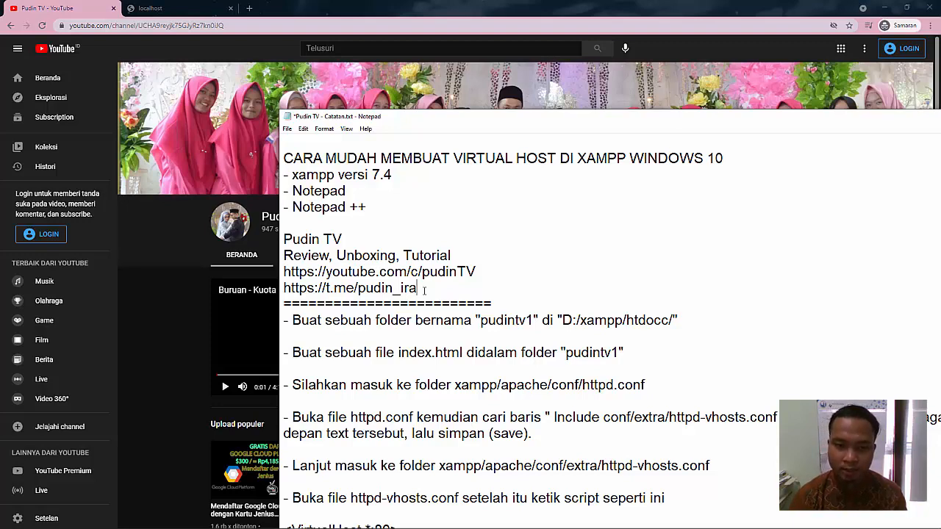
{"action": "left_click", "coordinate": [395, 176]}
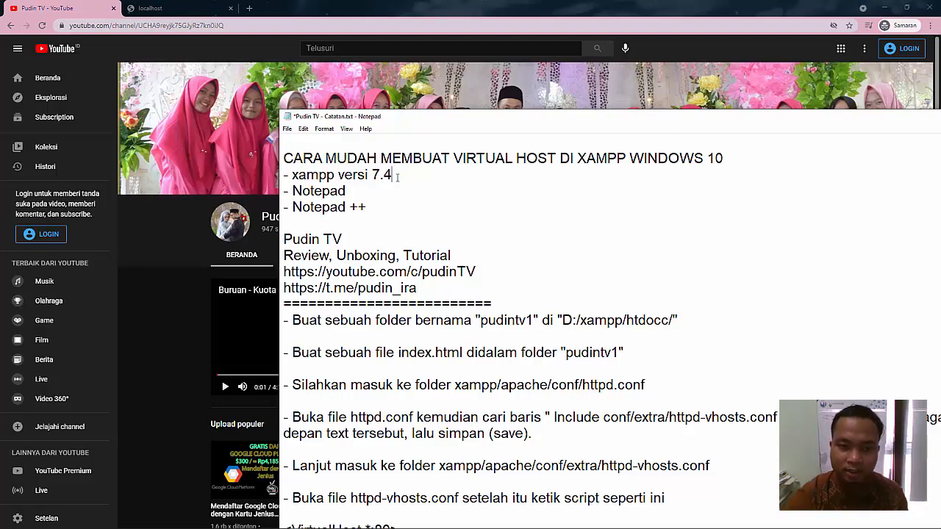
Search the web for "xampp download" in the localhost tab and open the Apache Friends download page to check Windows version 7.4.16
{"action": "left_click", "coordinate": [168, 11]}
{"action": "left_click", "coordinate": [151, 27]}
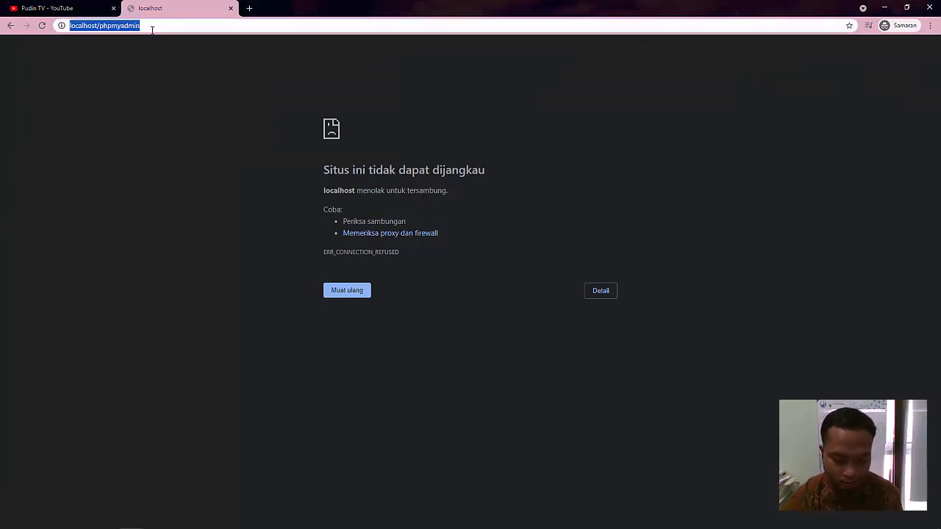
{"action": "type", "text": "xampp"}
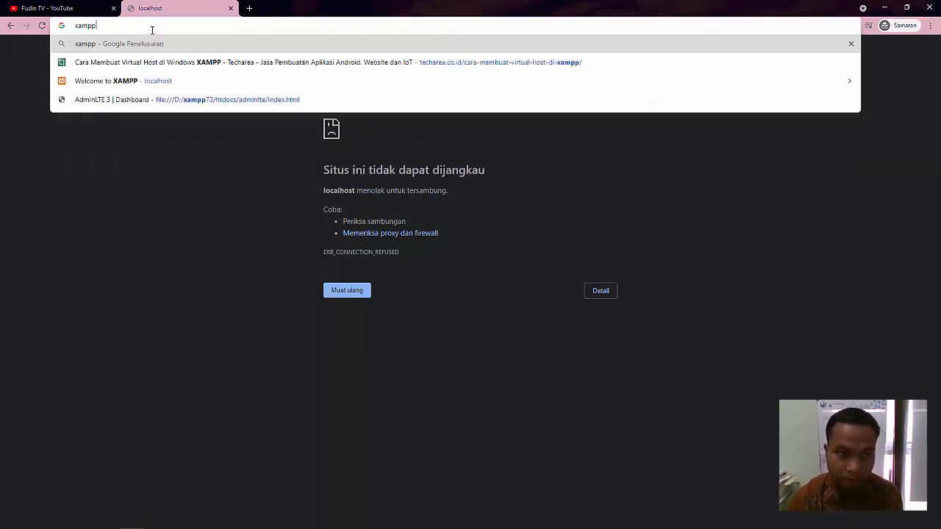
{"action": "type", "text": " download"}
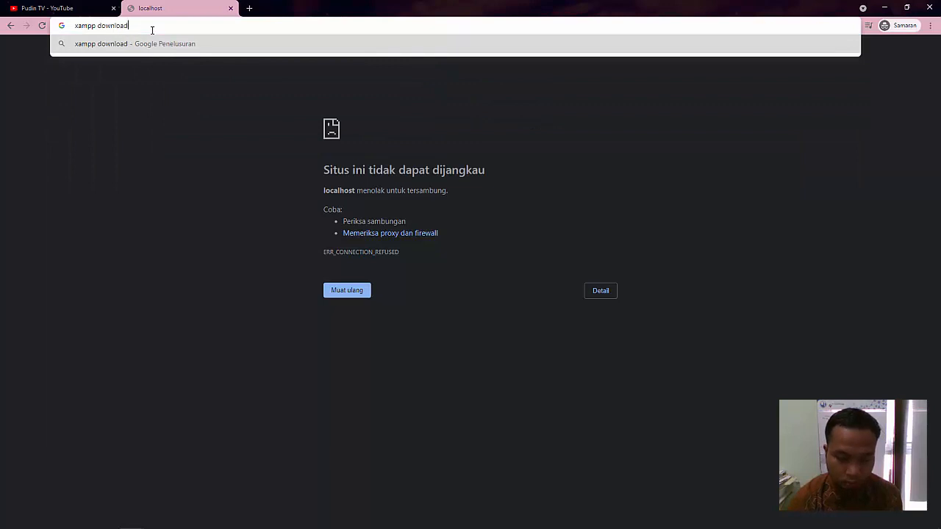
{"action": "key", "text": "Return"}
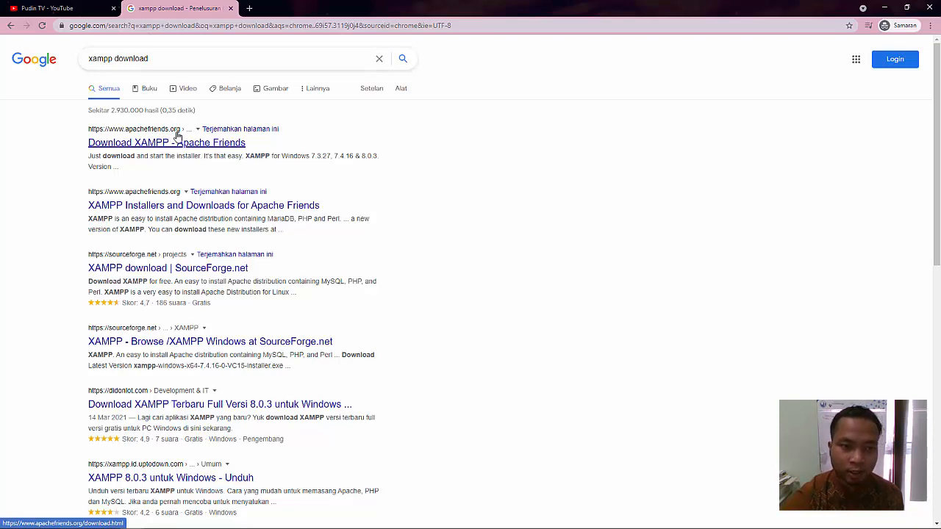
{"action": "left_click", "coordinate": [156, 143]}
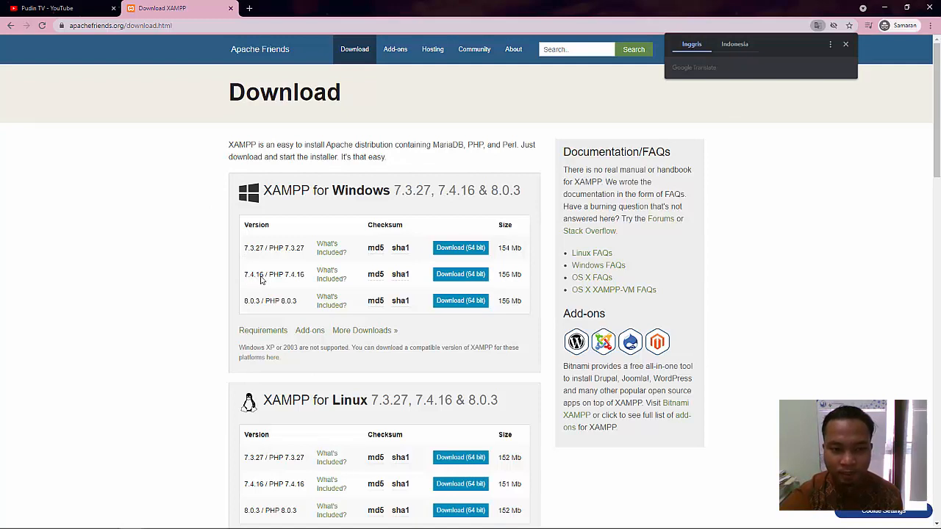
{"action": "left_click_drag", "start_coordinate": [264, 276], "coordinate": [244, 277]}
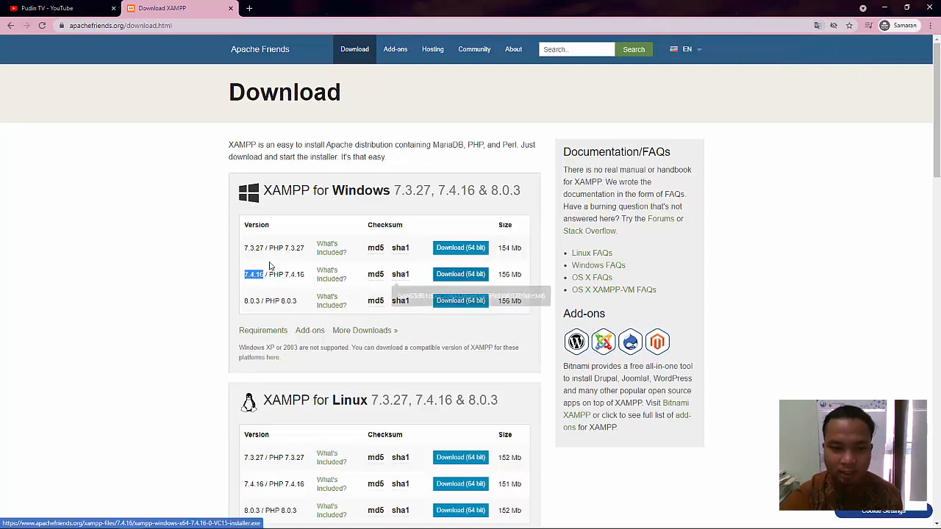
{"action": "left_click", "coordinate": [175, 256]}
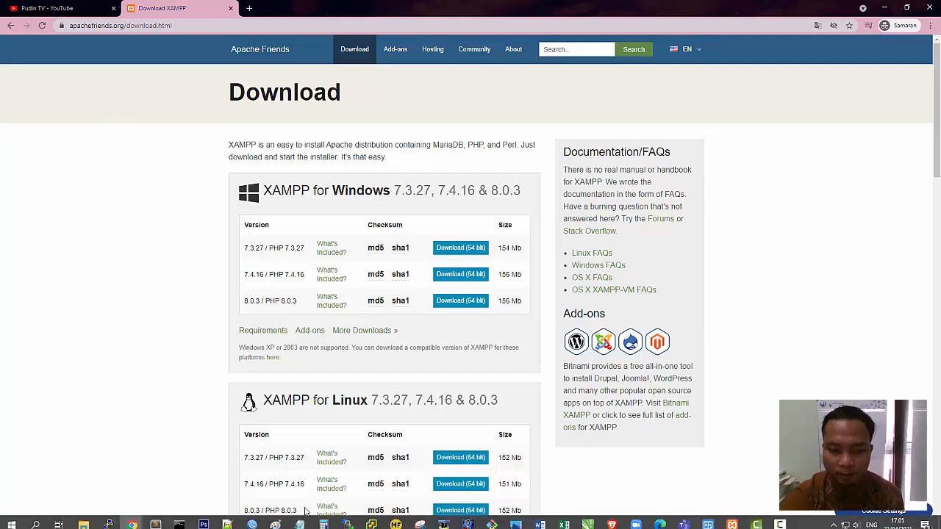
Return to the Notepad notes and review the Notepad and Notepad ++ entries in the requirements list
{"action": "left_click", "coordinate": [300, 523]}
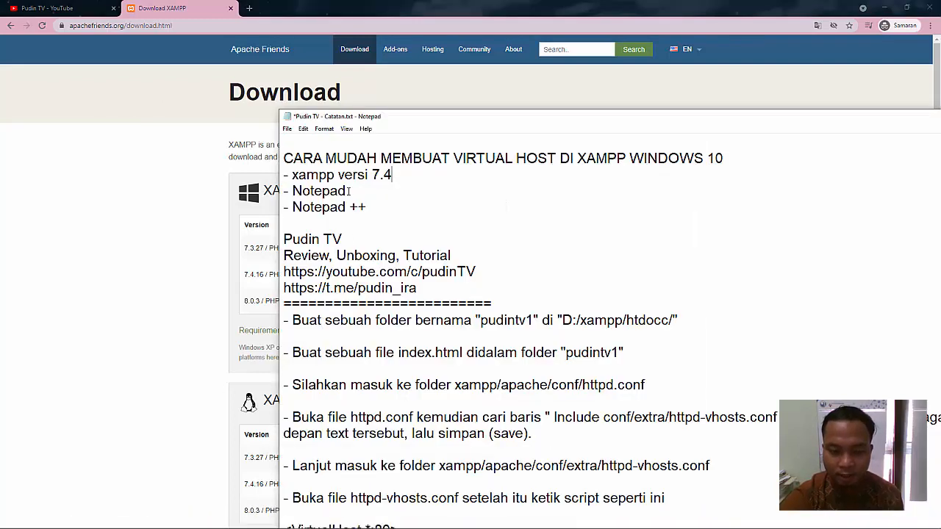
{"action": "left_click_drag", "start_coordinate": [350, 192], "coordinate": [283, 192]}
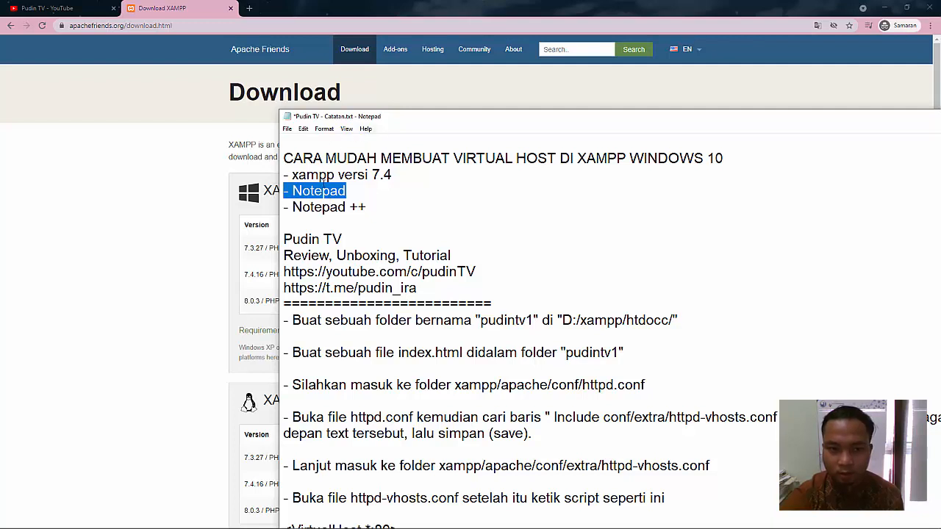
{"action": "left_click", "coordinate": [369, 187]}
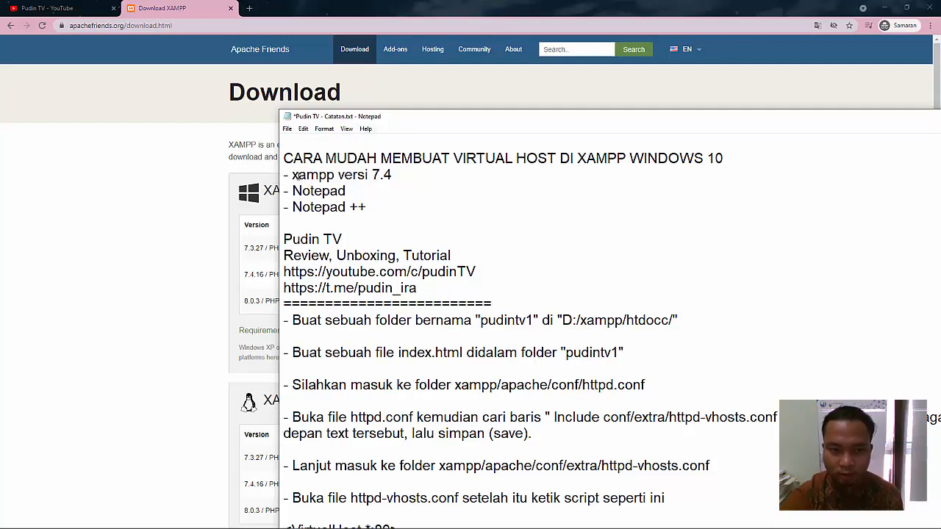
{"action": "left_click_drag", "start_coordinate": [284, 157], "coordinate": [292, 207]}
{"action": "left_click", "coordinate": [330, 215]}
{"action": "left_click", "coordinate": [311, 208]}
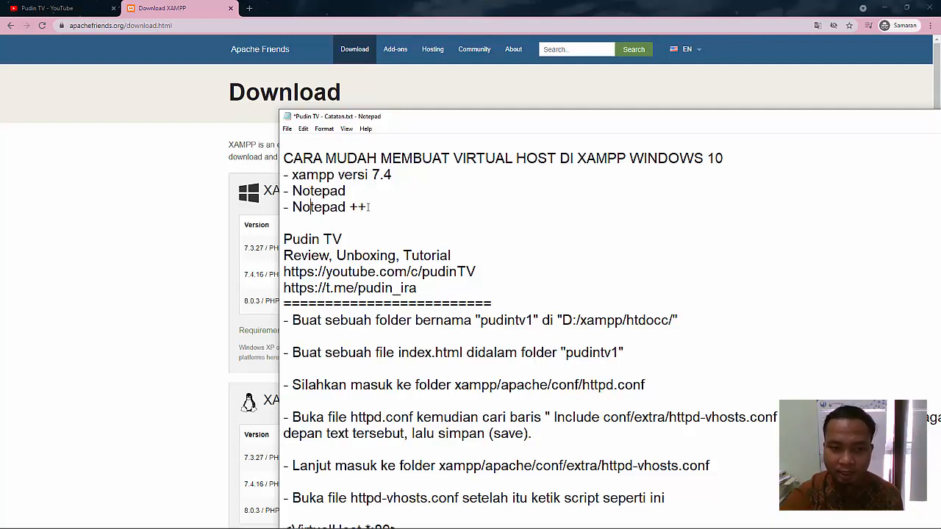
{"action": "left_click_drag", "start_coordinate": [367, 207], "coordinate": [290, 207]}
{"action": "left_click", "coordinate": [314, 207]}
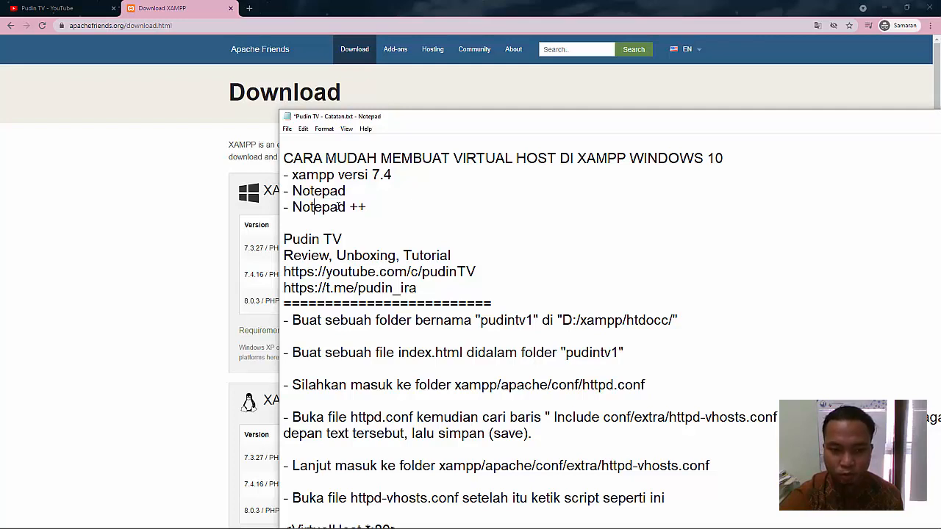
{"action": "left_click_drag", "start_coordinate": [367, 208], "coordinate": [292, 208]}
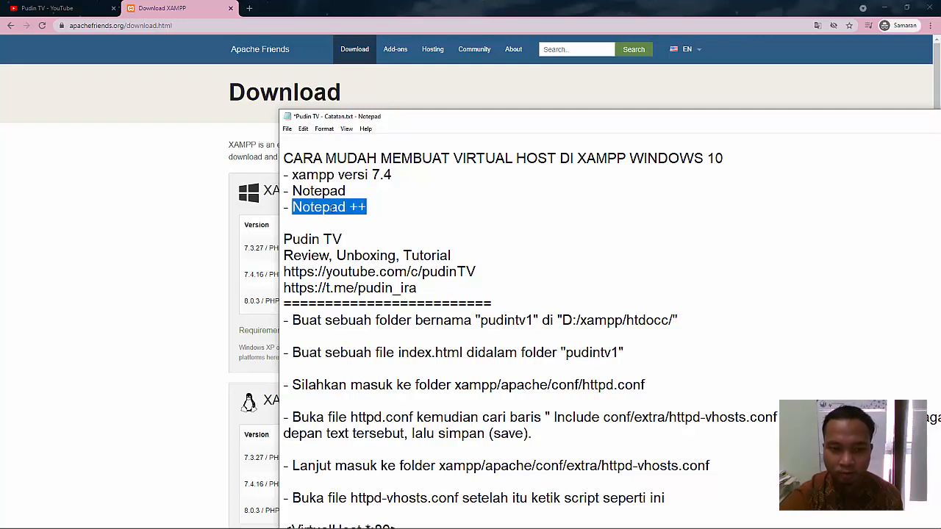
Search the web for "notepad ++" in a new browser tab
{"action": "left_click", "coordinate": [250, 8]}
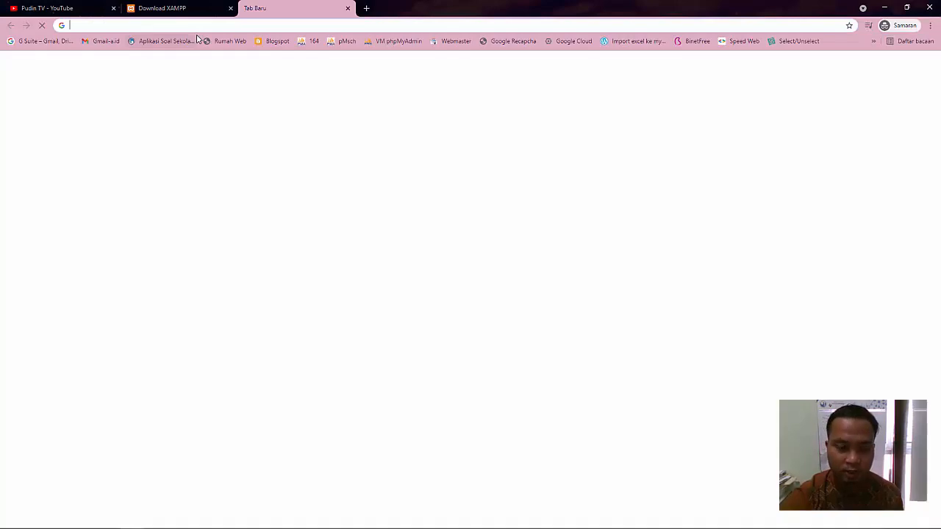
{"action": "type", "text": "net"}
{"action": "key", "text": "BackSpace"}
{"action": "key", "text": "BackSpace"}
{"action": "key", "text": "BackSpace"}
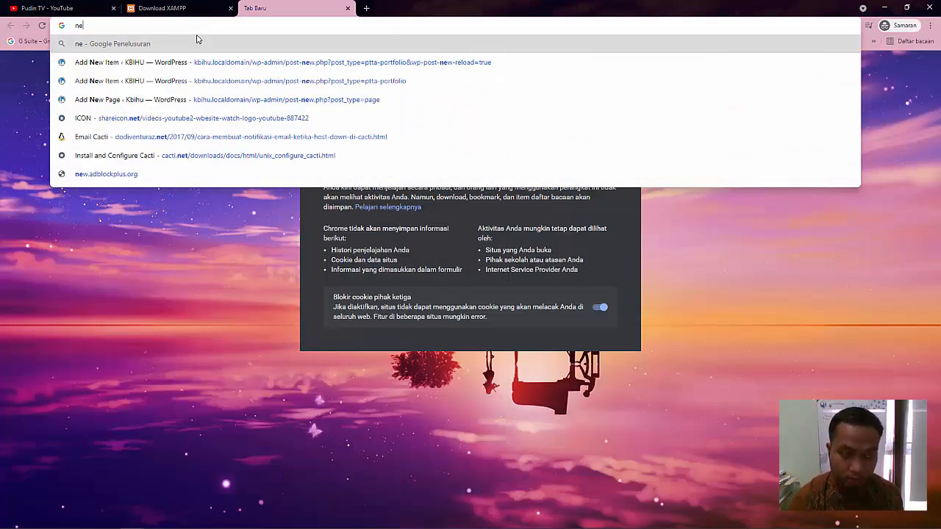
{"action": "type", "text": "notep"}
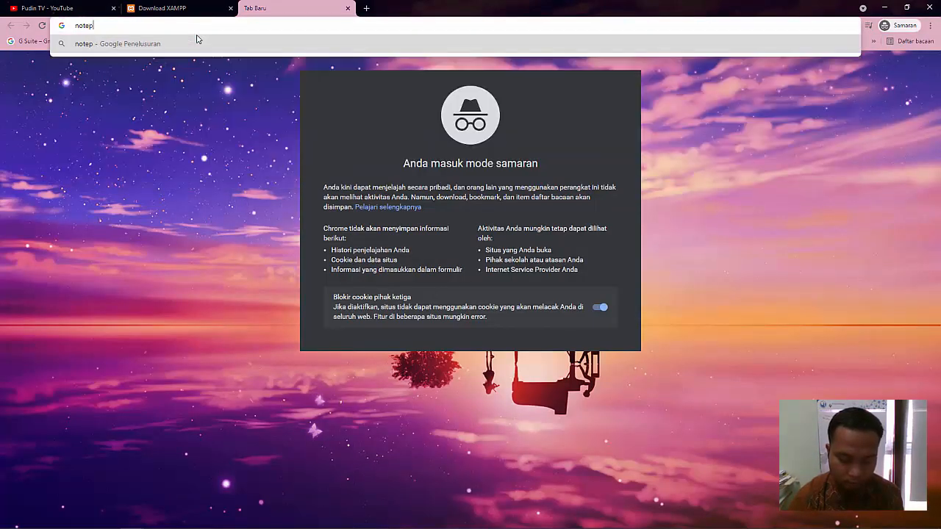
{"action": "type", "text": "ad ++"}
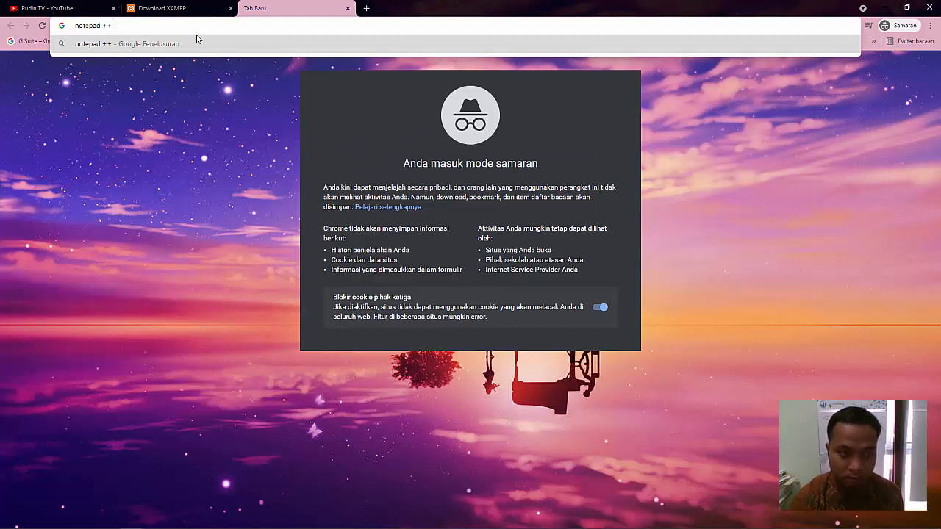
{"action": "key", "text": "Return"}
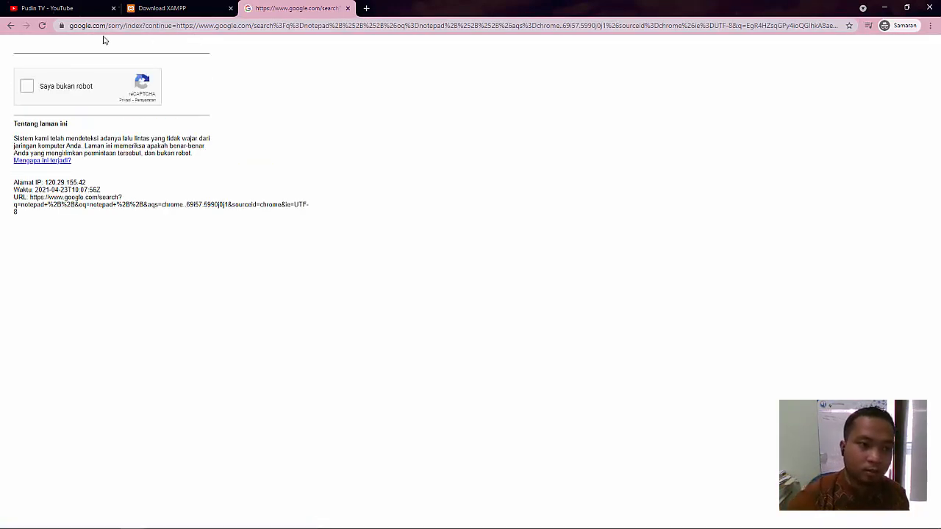
Complete the reCAPTCHA by choosing only the three chimney images, and open the official Notepad++ Downloads page from the search results
{"action": "left_click", "coordinate": [28, 87]}
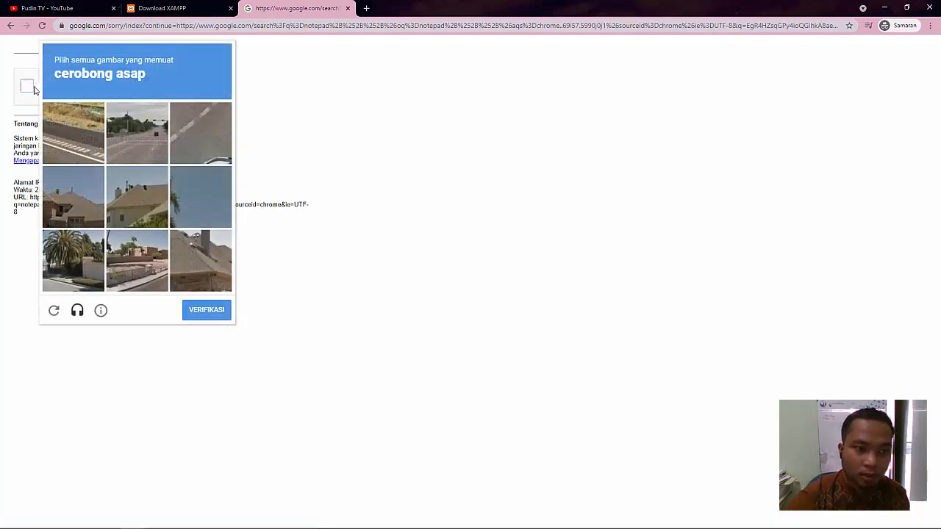
{"action": "left_click", "coordinate": [73, 133]}
{"action": "left_click", "coordinate": [198, 136]}
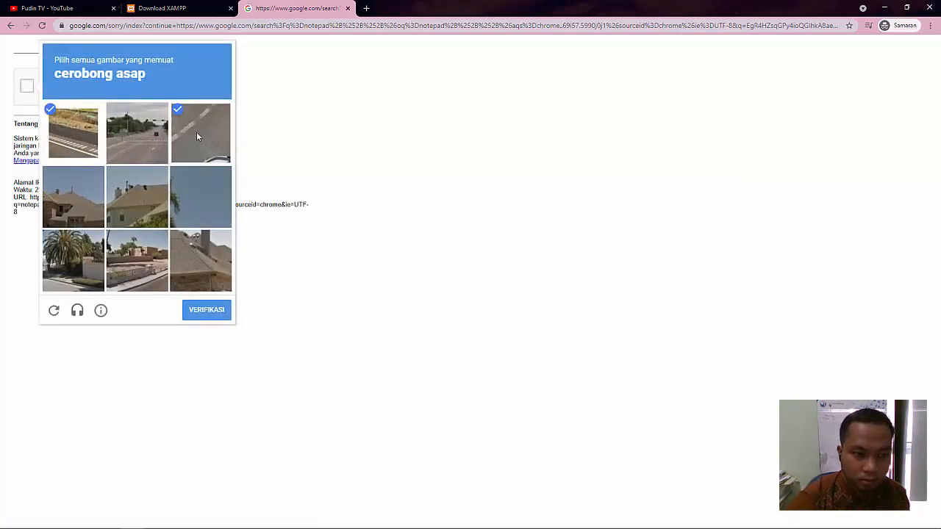
{"action": "left_click", "coordinate": [204, 309]}
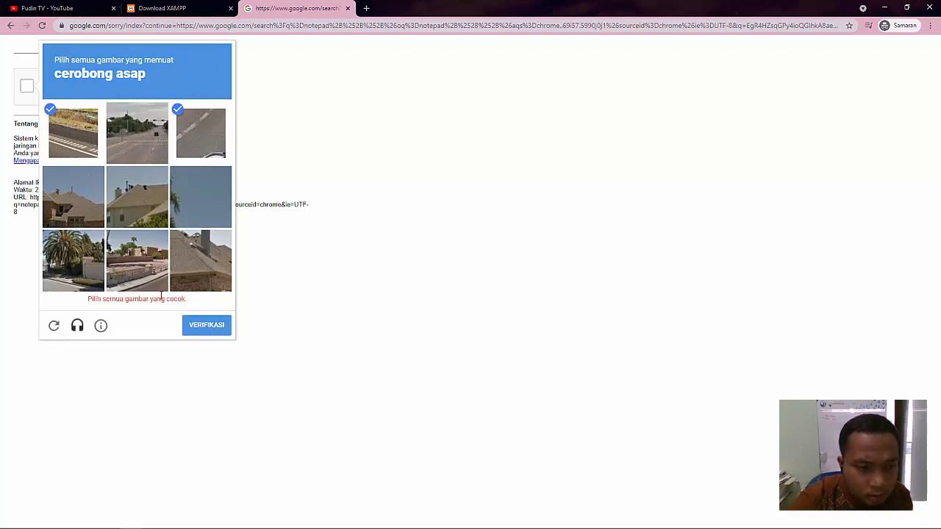
{"action": "left_click", "coordinate": [84, 204]}
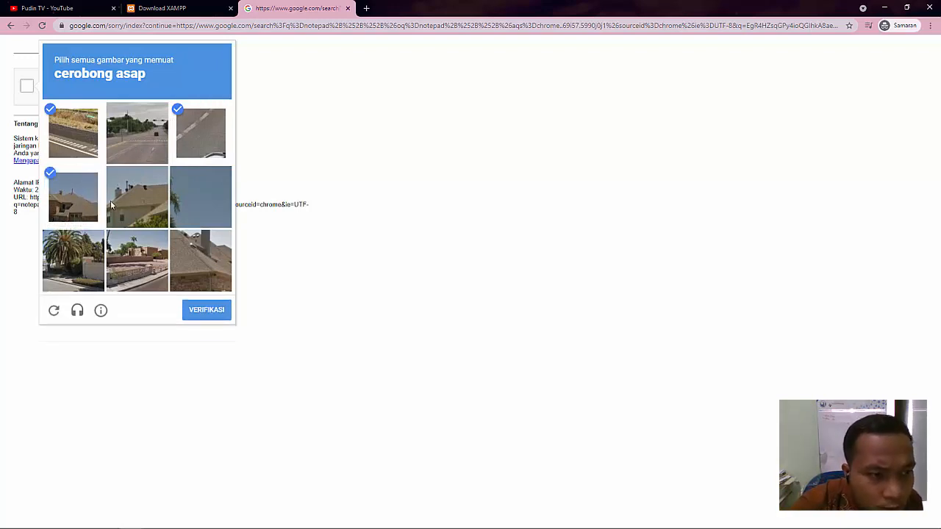
{"action": "left_click", "coordinate": [136, 202]}
{"action": "left_click", "coordinate": [178, 120]}
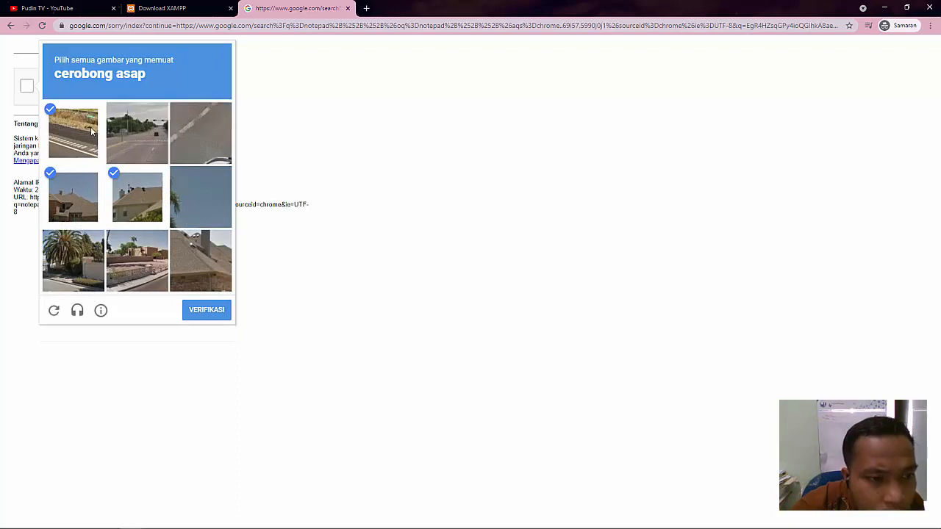
{"action": "left_click", "coordinate": [92, 131]}
{"action": "left_click", "coordinate": [218, 263]}
{"action": "left_click", "coordinate": [211, 313]}
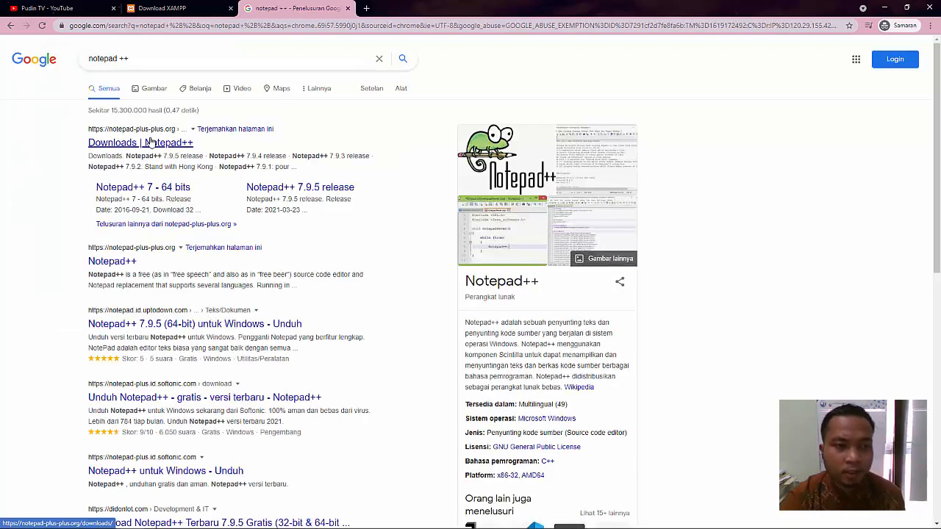
{"action": "left_click", "coordinate": [154, 147]}
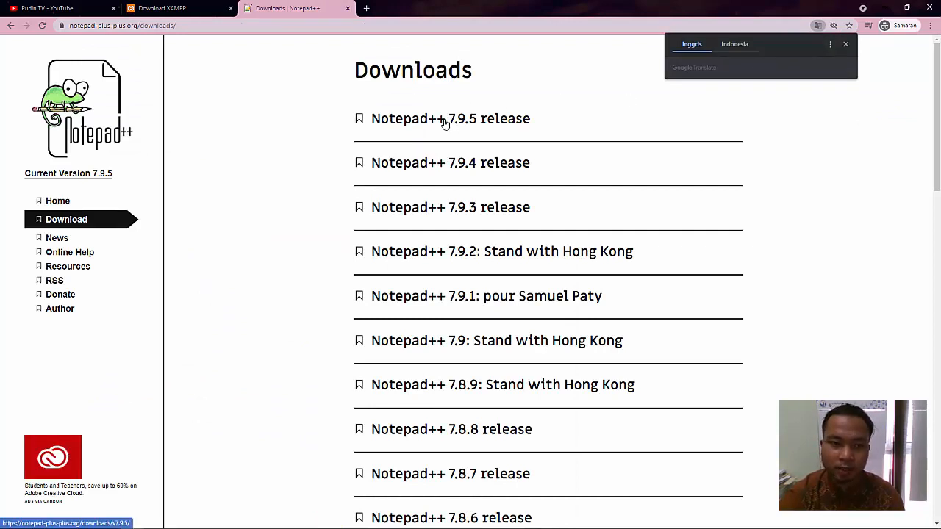
Dismiss the page translation prompt and return to the Notepad notes to review the XAMPP, Notepad and Notepad ++ requirements
{"action": "left_click", "coordinate": [846, 45]}
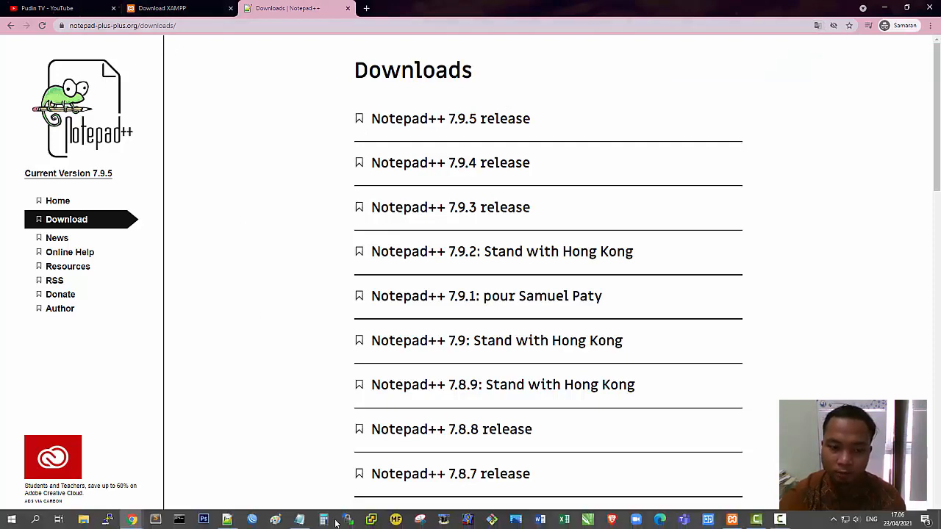
{"action": "left_click", "coordinate": [300, 520]}
{"action": "left_click_drag", "start_coordinate": [367, 207], "coordinate": [280, 181]}
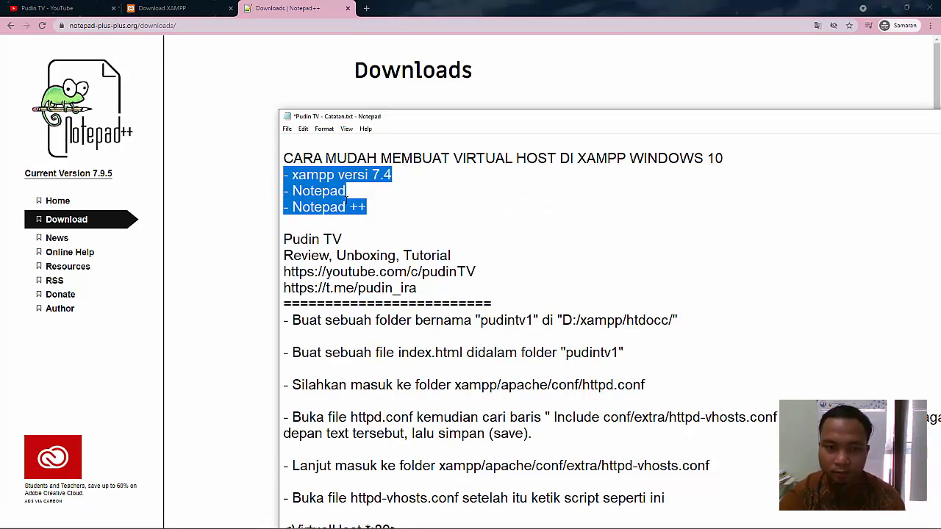
{"action": "left_click", "coordinate": [347, 191]}
{"action": "left_click_drag", "start_coordinate": [346, 191], "coordinate": [282, 191]}
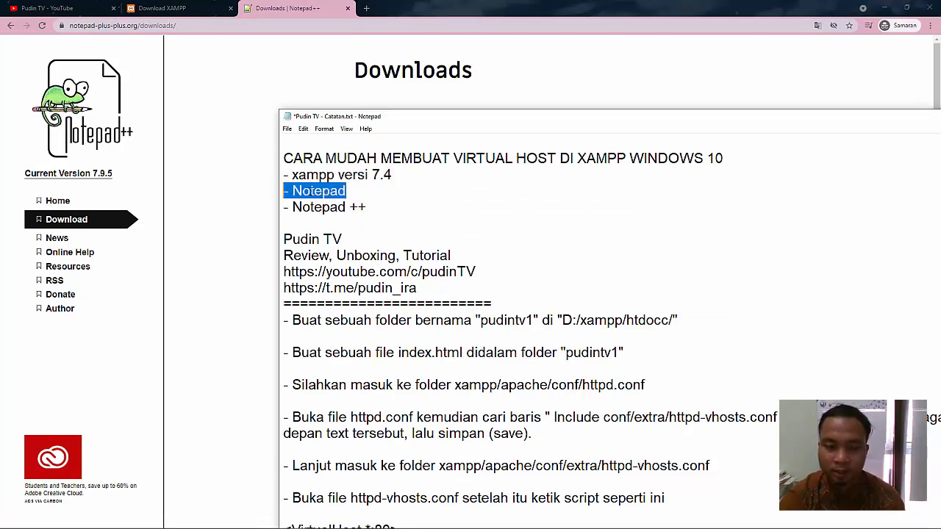
{"action": "left_click", "coordinate": [311, 191]}
{"action": "left_click_drag", "start_coordinate": [353, 193], "coordinate": [281, 190]}
{"action": "left_click", "coordinate": [347, 191]}
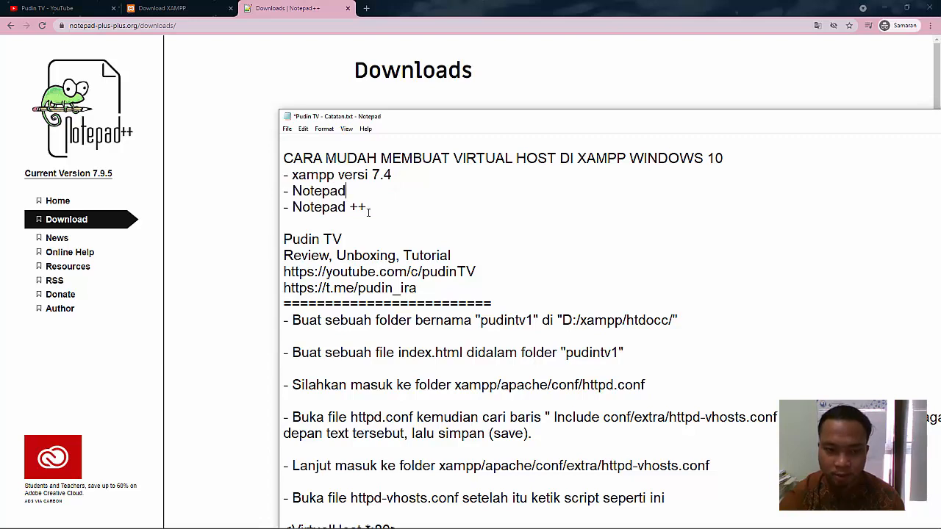
Review the Telegram link in the contact section of the notes
{"action": "scroll", "coordinate": [351, 237], "scroll_direction": "down", "scroll_amount": 1}
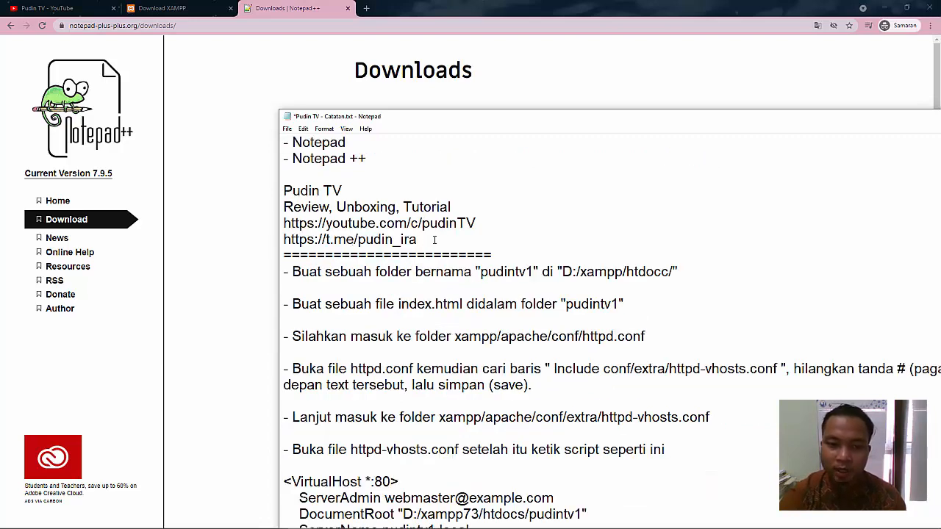
{"action": "left_click_drag", "start_coordinate": [433, 240], "coordinate": [282, 240]}
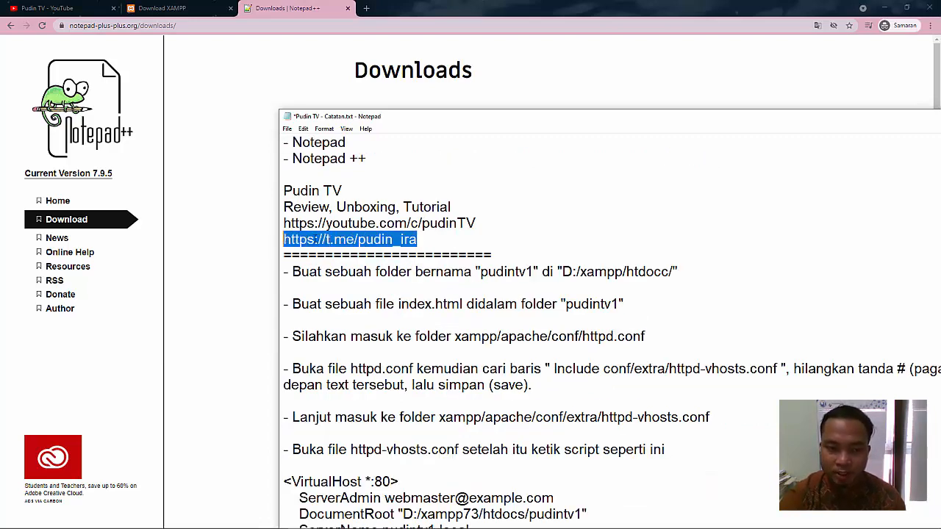
{"action": "left_click", "coordinate": [325, 240]}
{"action": "left_click_drag", "start_coordinate": [417, 239], "coordinate": [280, 238]}
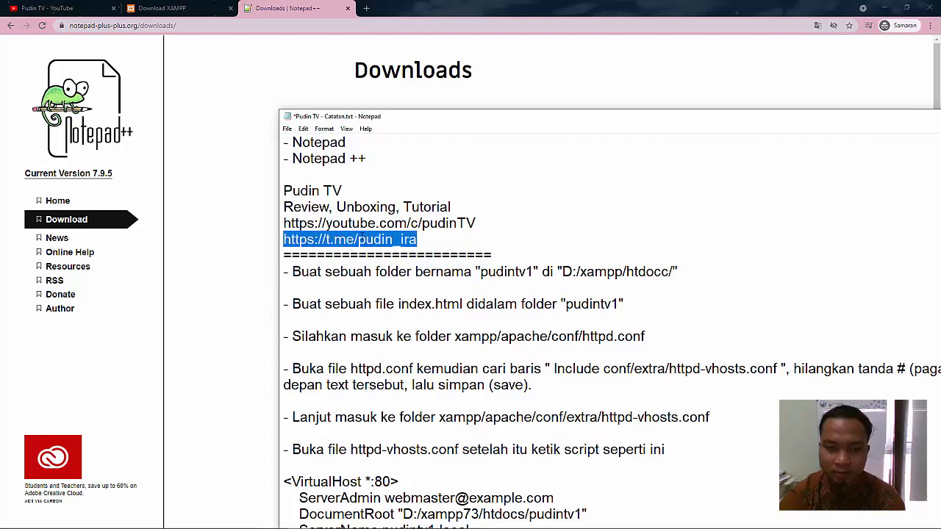
{"action": "left_click", "coordinate": [357, 240]}
Reposition the notes window to show the instructions and examine the folder name "pudintv1" and the drive letter in the first one
{"action": "left_click_drag", "start_coordinate": [551, 122], "coordinate": [478, 50]}
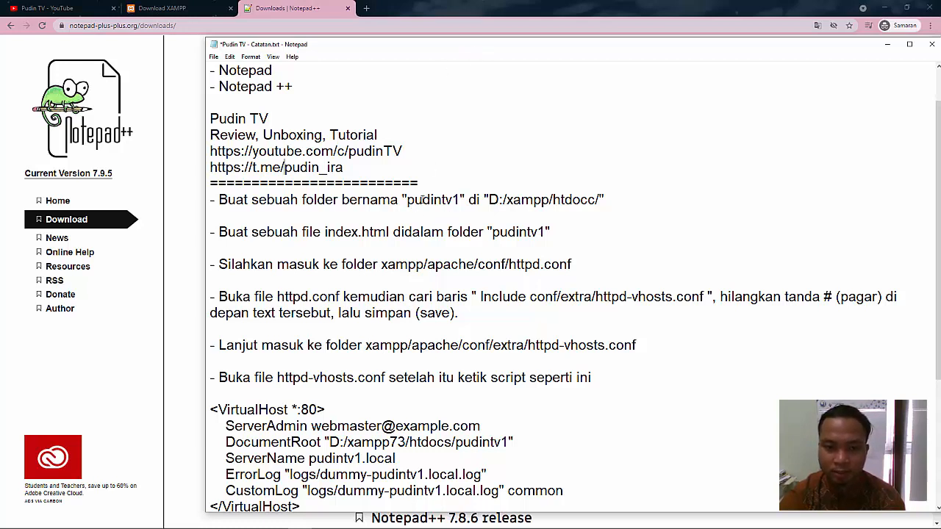
{"action": "left_click_drag", "start_coordinate": [461, 200], "coordinate": [407, 200]}
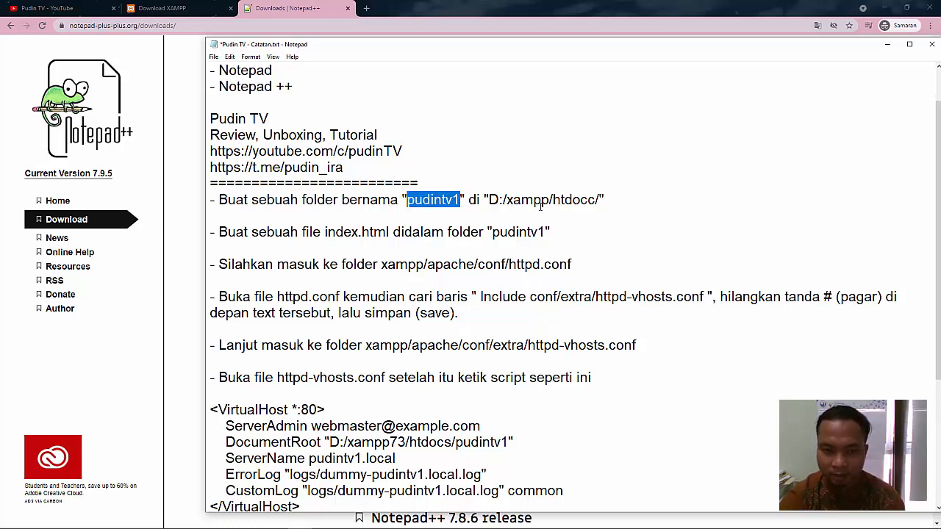
{"action": "left_click_drag", "start_coordinate": [499, 199], "coordinate": [490, 199]}
{"action": "left_click", "coordinate": [499, 199]}
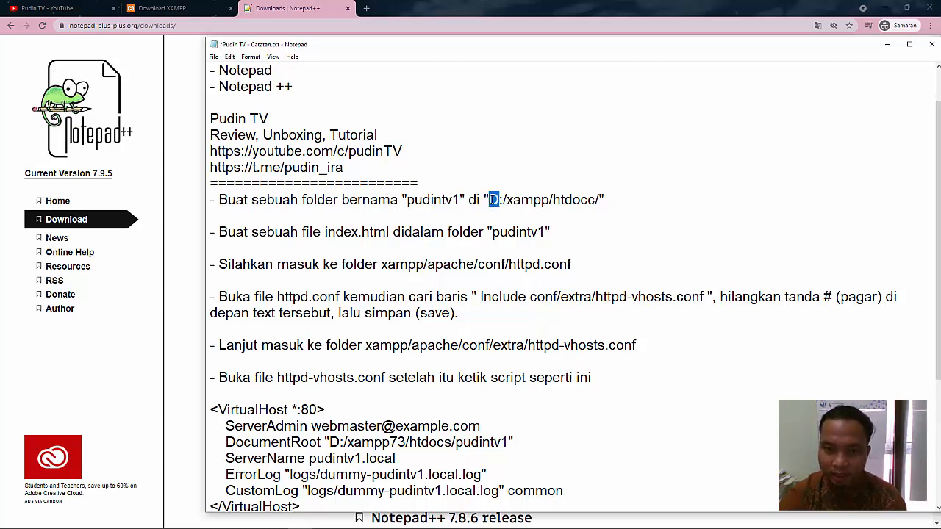
{"action": "left_click", "coordinate": [494, 199]}
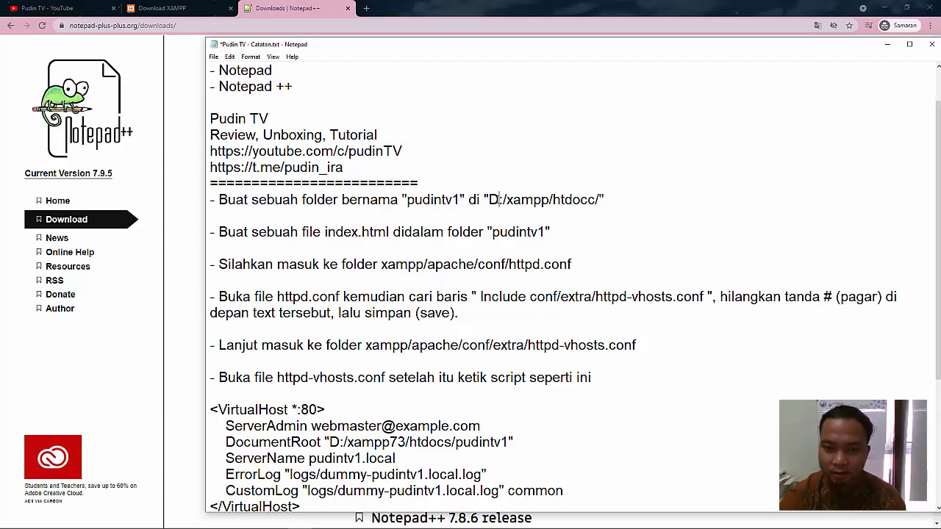
{"action": "left_click_drag", "start_coordinate": [499, 199], "coordinate": [489, 199]}
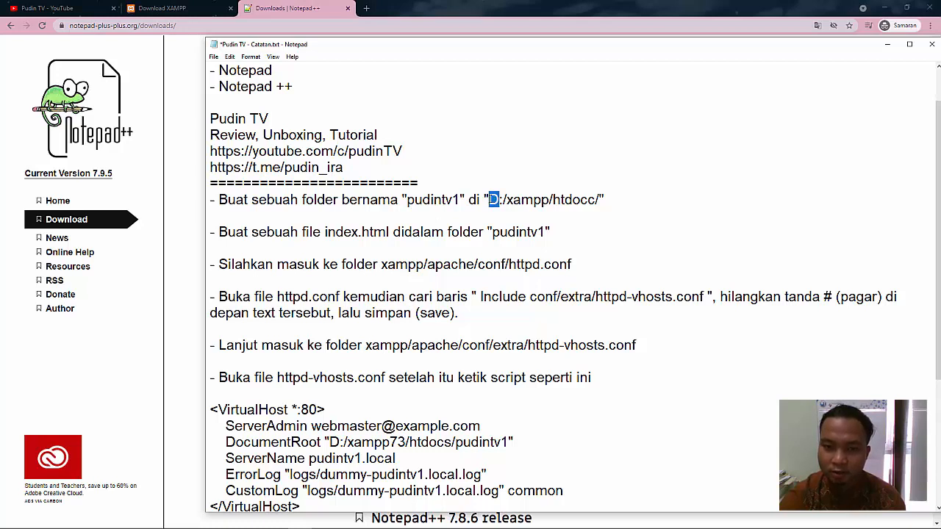
{"action": "left_click", "coordinate": [499, 199]}
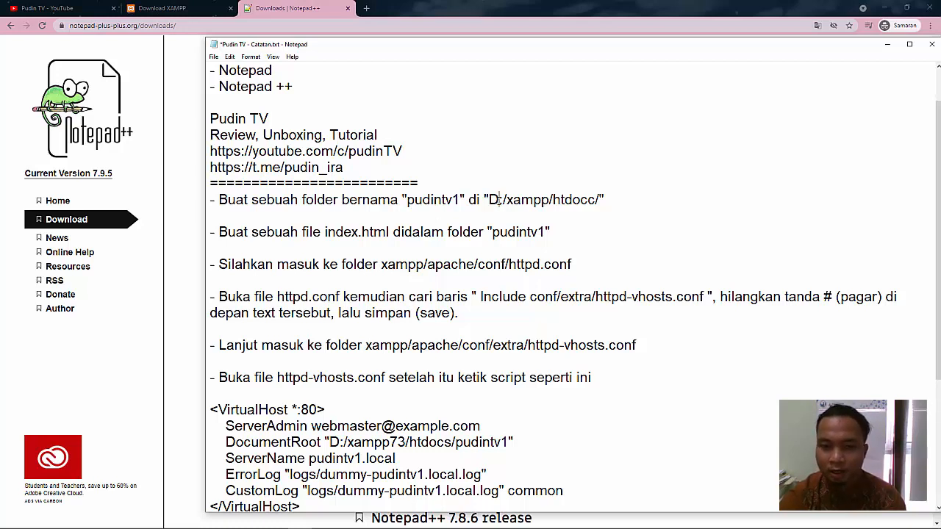
Try C as the drive letter in the first instruction's path, and restore it to D
{"action": "left_click_drag", "start_coordinate": [500, 199], "coordinate": [489, 199]}
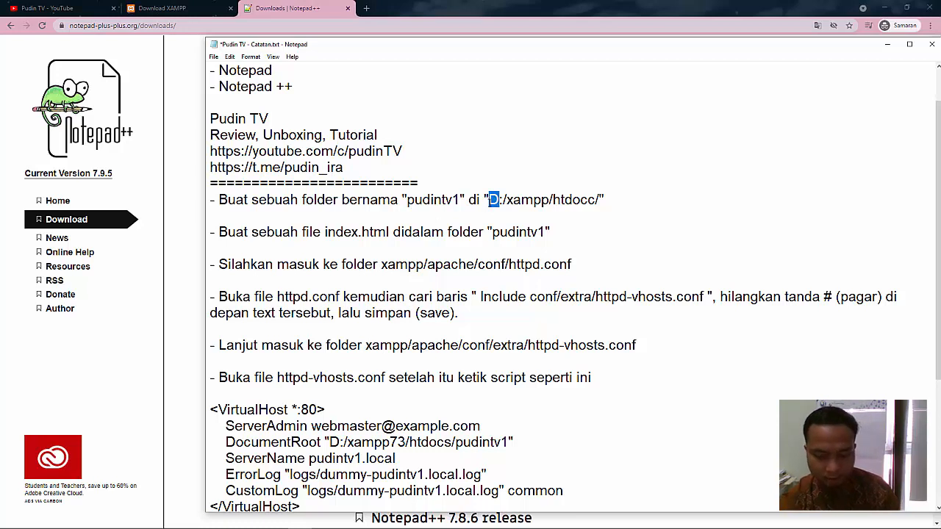
{"action": "type", "text": "C"}
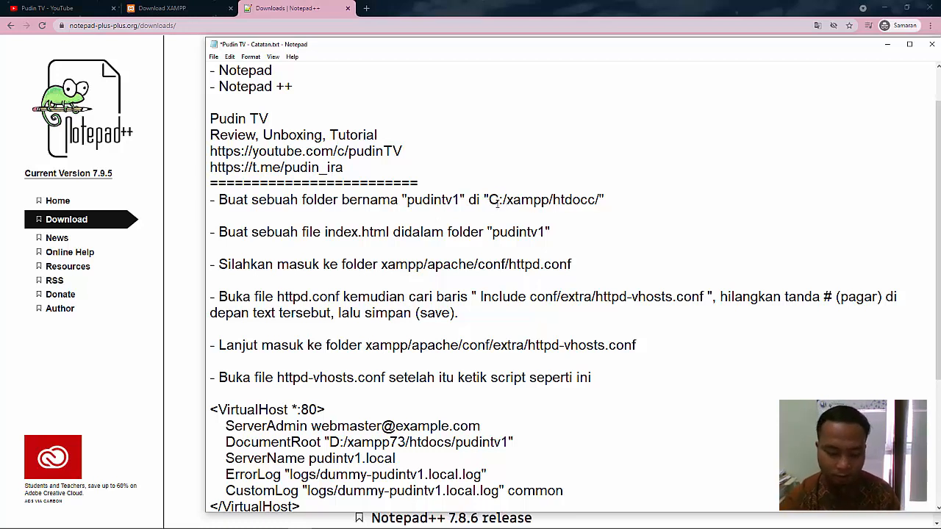
{"action": "key", "text": "BackSpace"}
{"action": "type", "text": "D"}
{"action": "key", "text": "End"}
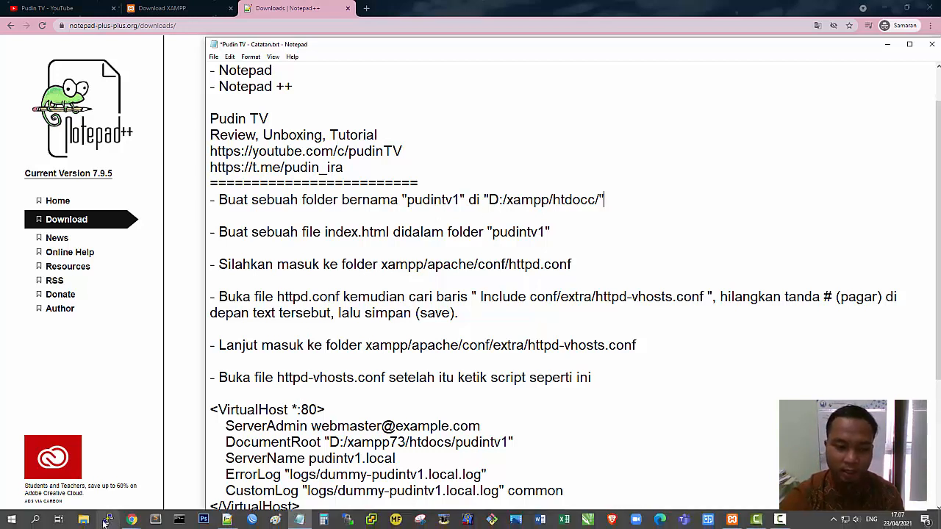
Open the htdocs folder inside xampp73 on drive D in File Explorer
{"action": "left_click", "coordinate": [84, 521]}
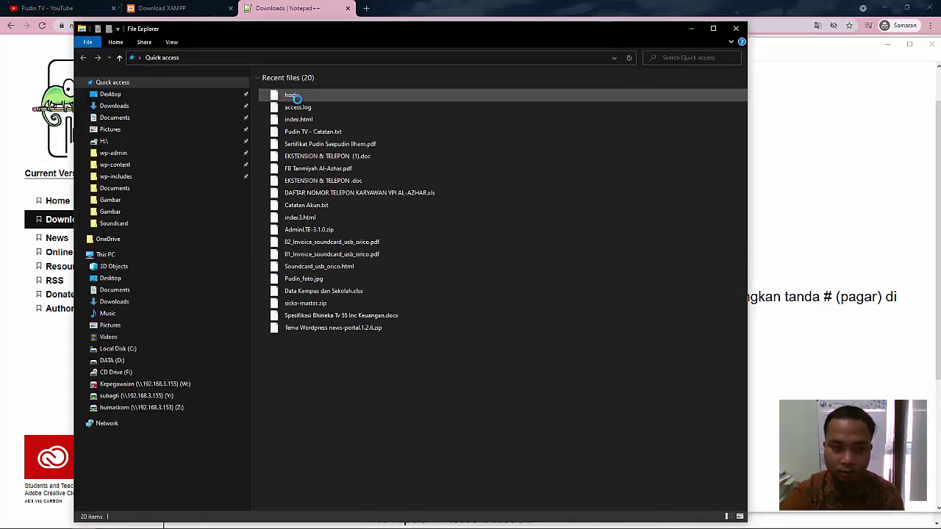
{"action": "left_click", "coordinate": [121, 362]}
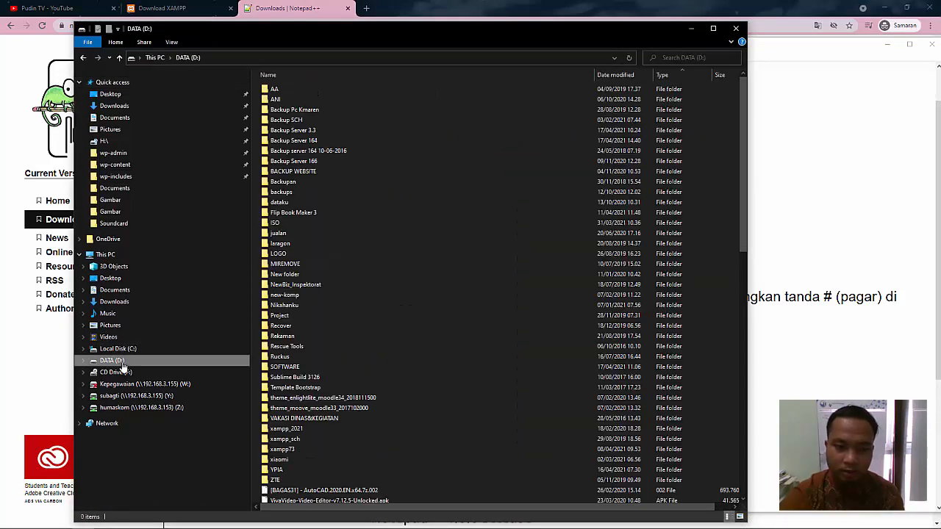
{"action": "scroll", "coordinate": [372, 287], "scroll_direction": "down", "scroll_amount": 3}
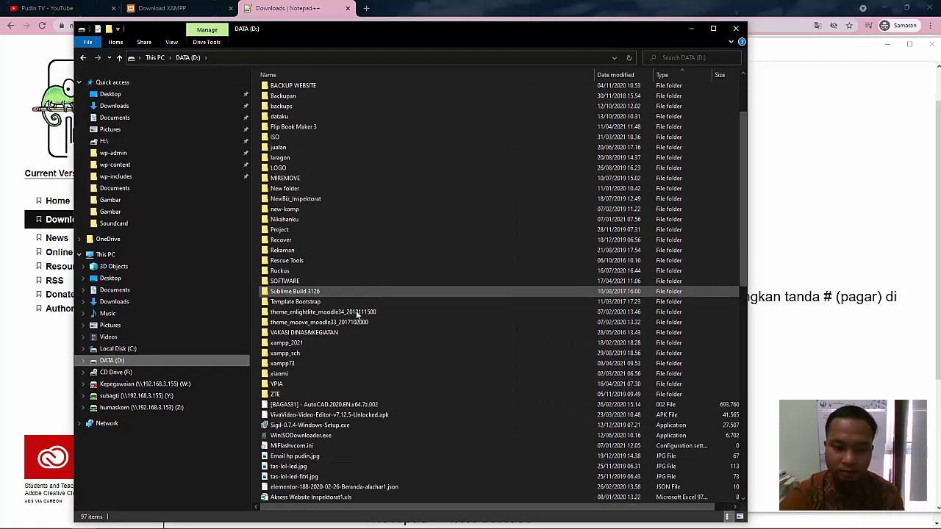
{"action": "left_click", "coordinate": [317, 364]}
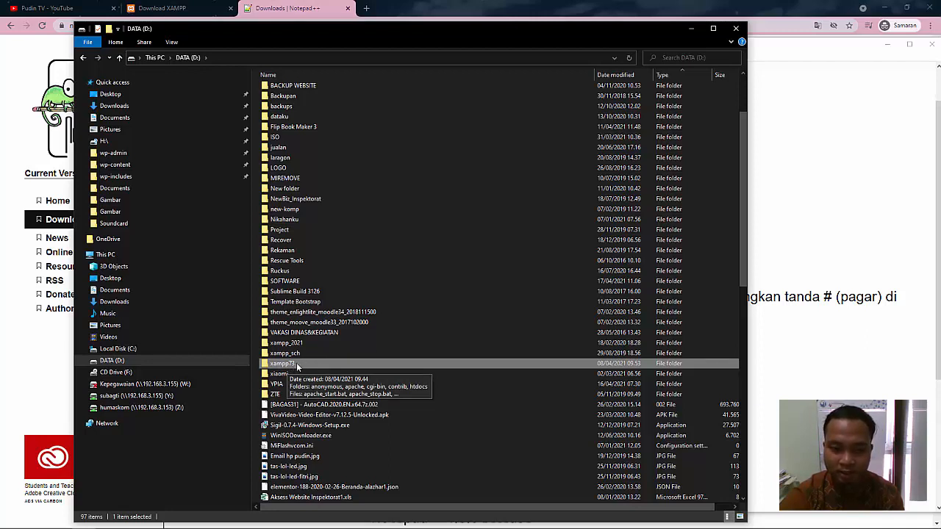
{"action": "left_click", "coordinate": [283, 374]}
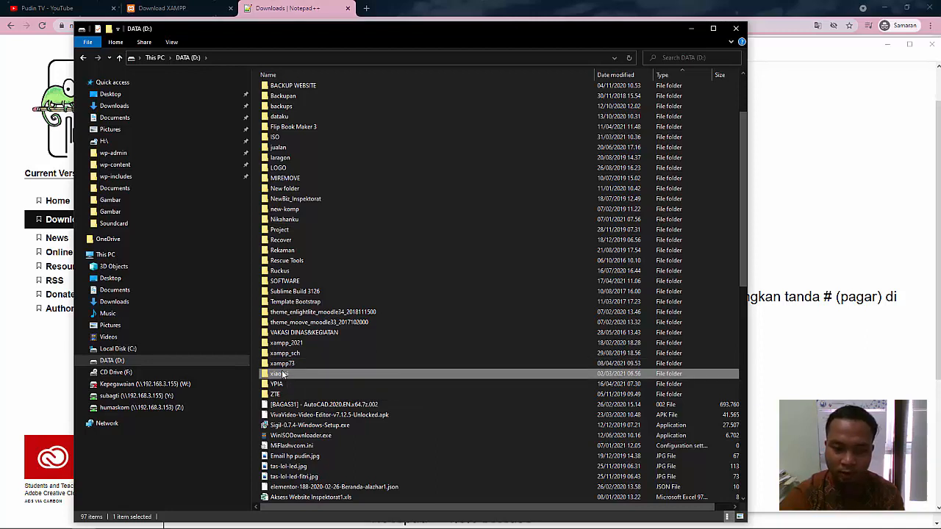
{"action": "left_click", "coordinate": [314, 366]}
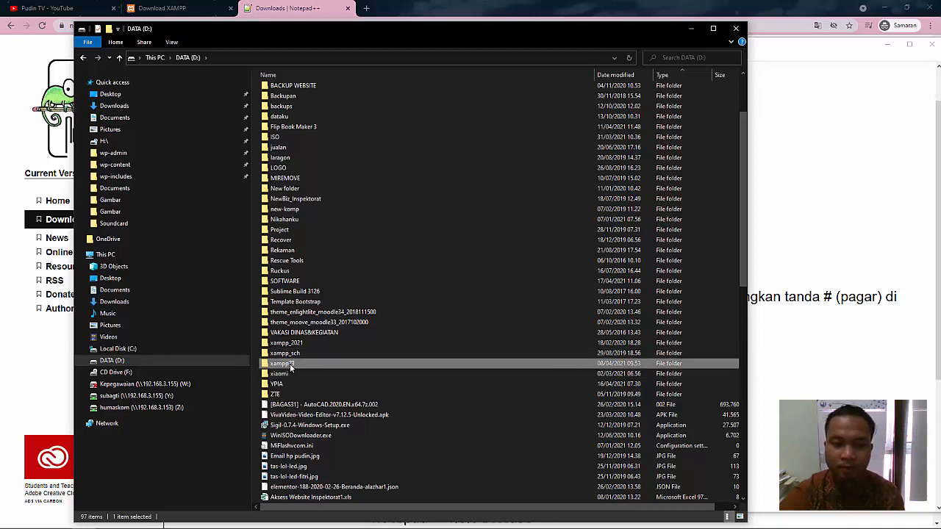
{"action": "double_click", "coordinate": [311, 364]}
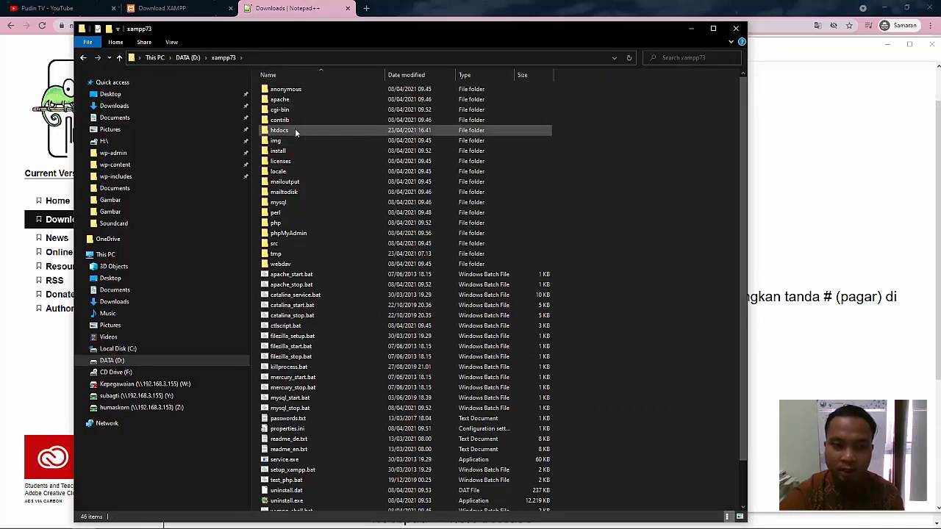
{"action": "double_click", "coordinate": [295, 130]}
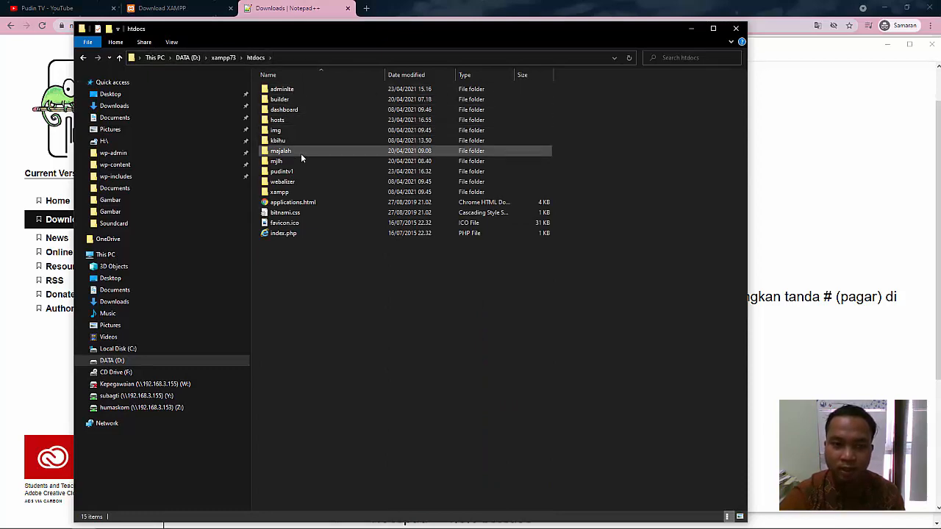
Uncover the notes and correct the folder path in the first instruction to "D:/xampp/htdocs/"
{"action": "left_click_drag", "start_coordinate": [327, 49], "coordinate": [347, 308]}
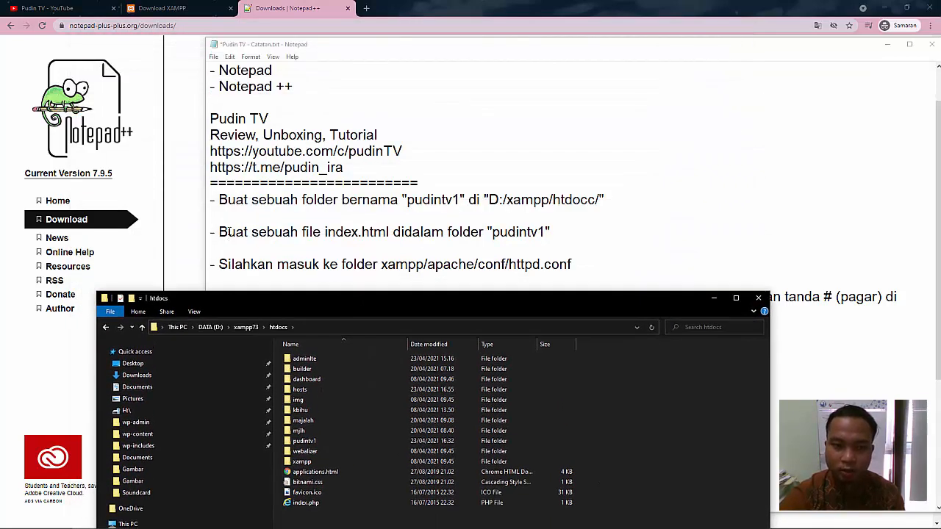
{"action": "left_click_drag", "start_coordinate": [228, 232], "coordinate": [294, 232]}
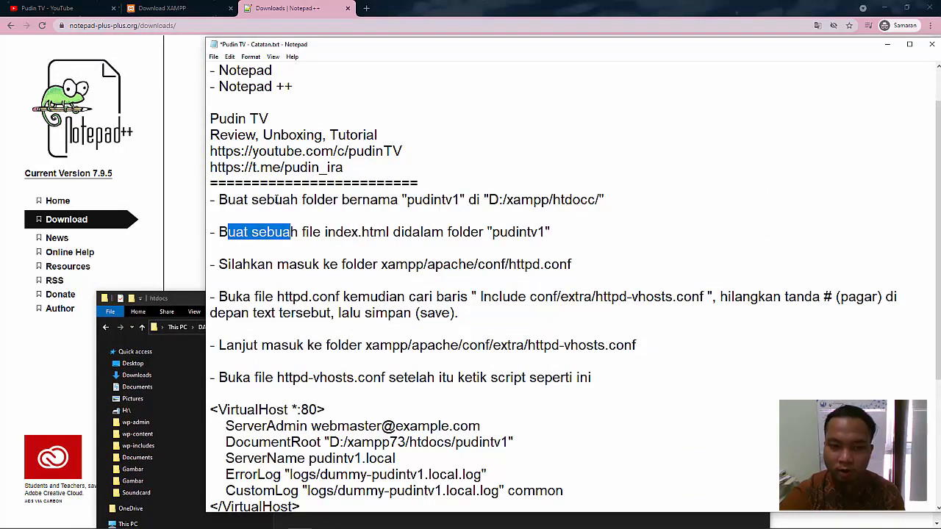
{"action": "left_click_drag", "start_coordinate": [227, 199], "coordinate": [614, 198]}
{"action": "left_click", "coordinate": [580, 199]}
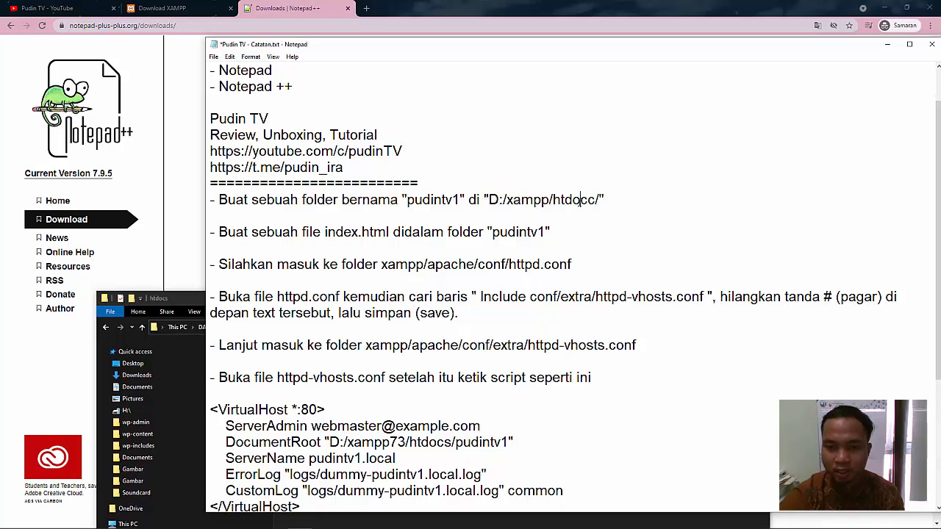
{"action": "left_click_drag", "start_coordinate": [489, 199], "coordinate": [597, 200]}
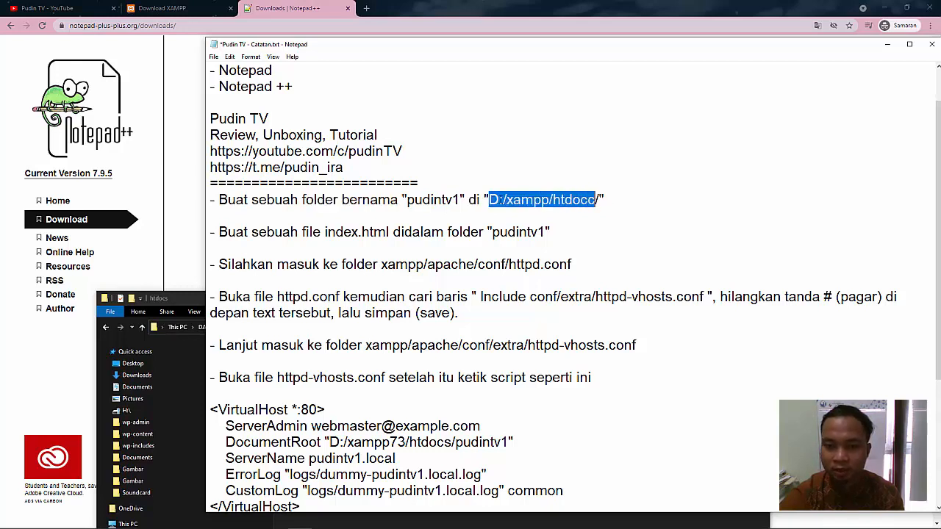
{"action": "left_click", "coordinate": [500, 200]}
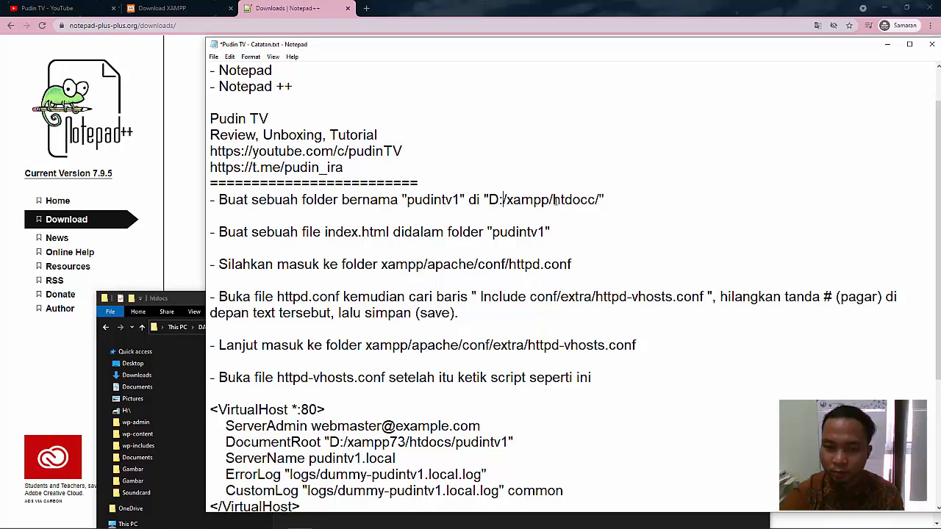
{"action": "left_click_drag", "start_coordinate": [596, 200], "coordinate": [588, 200]}
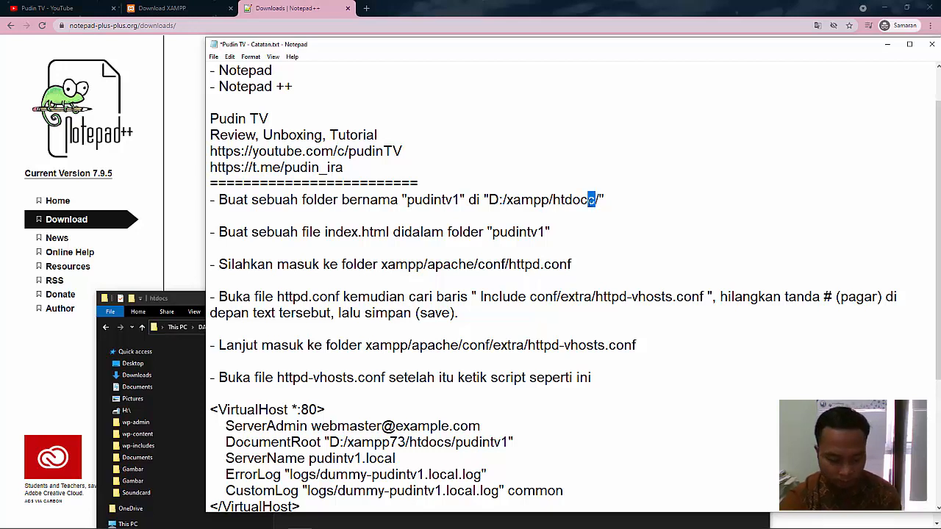
{"action": "type", "text": "s"}
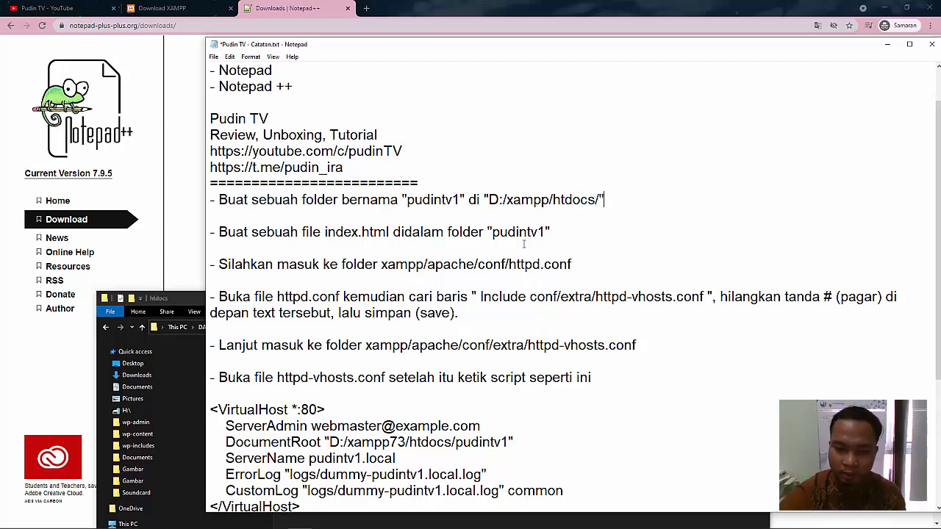
Return to the htdocs folder window and permanently delete the existing pudintv1 folder
{"action": "left_click", "coordinate": [183, 298]}
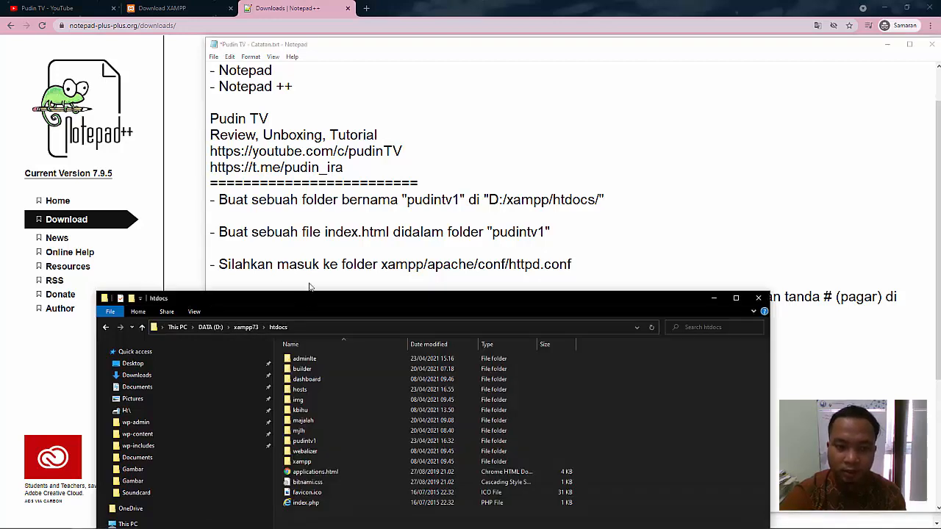
{"action": "left_click_drag", "start_coordinate": [304, 311], "coordinate": [319, 209]}
{"action": "left_click", "coordinate": [339, 336]}
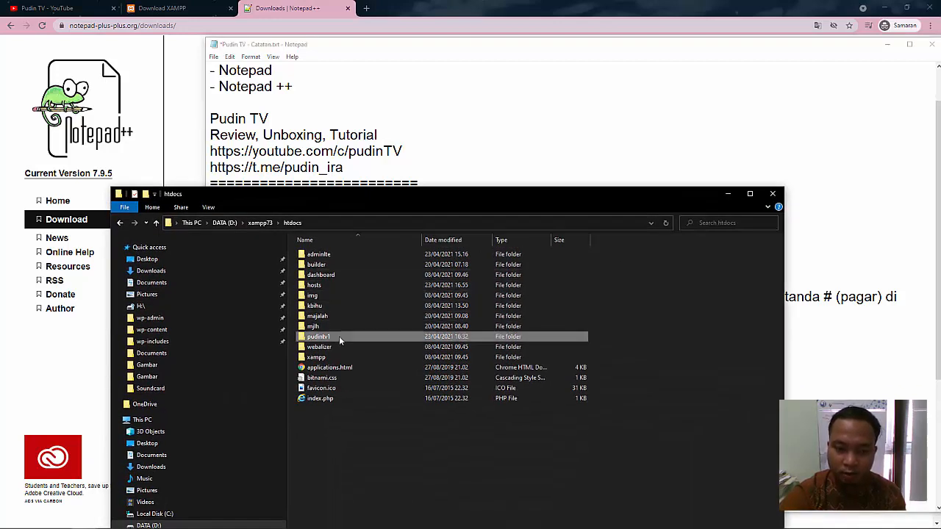
{"action": "key", "text": "shift+Delete"}
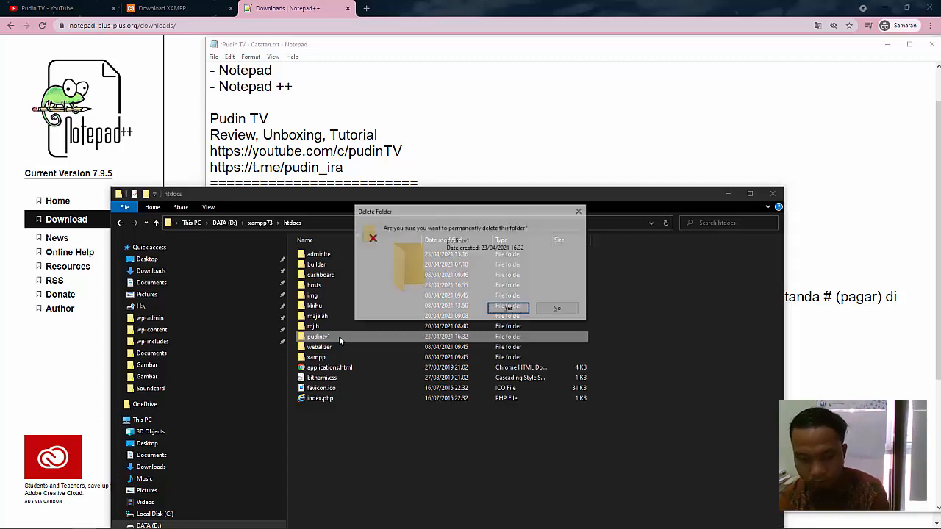
{"action": "key", "text": "Return"}
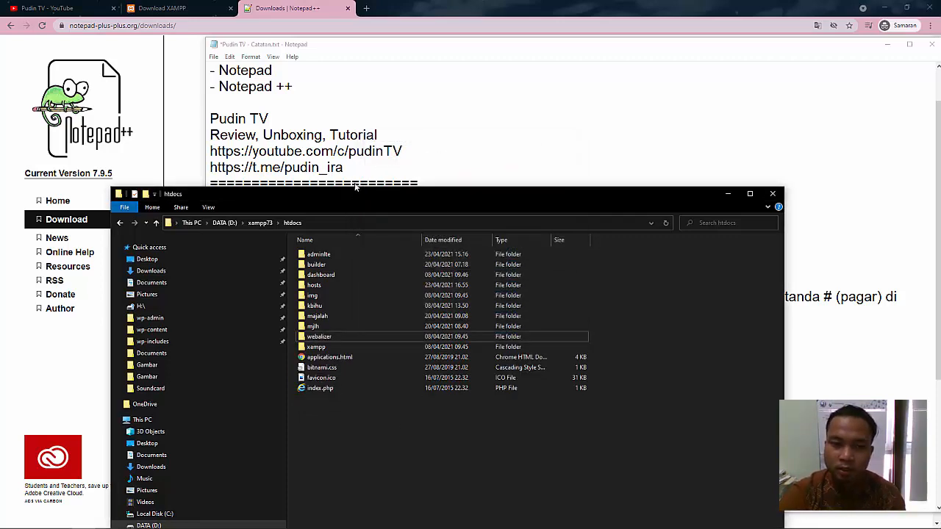
Create a new folder named pudintv1 inside the htdocs folder
{"action": "left_click_drag", "start_coordinate": [355, 188], "coordinate": [387, 99]}
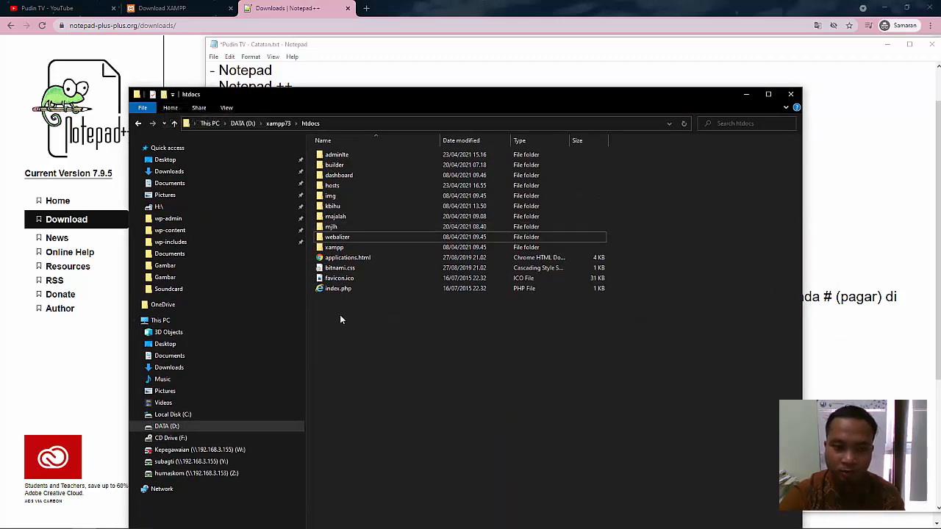
{"action": "right_click", "coordinate": [341, 315]}
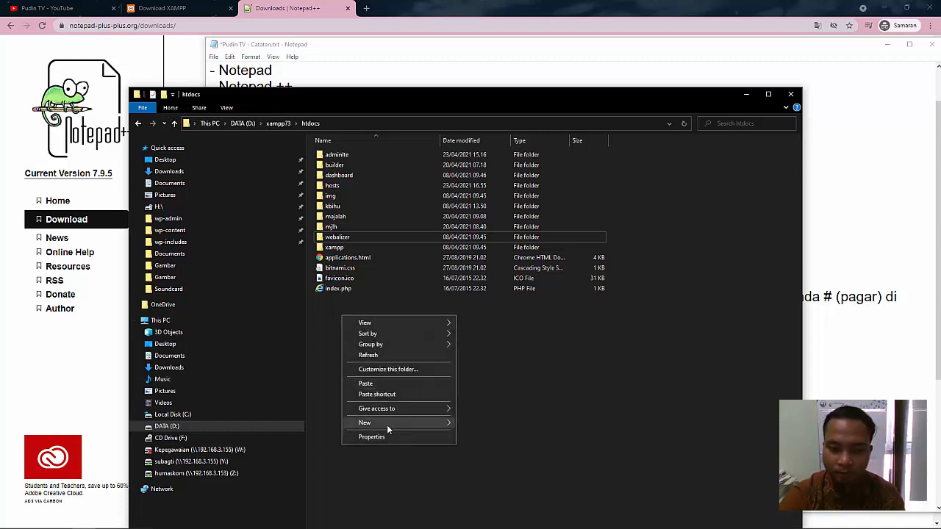
{"action": "mouse_move", "coordinate": [389, 425]}
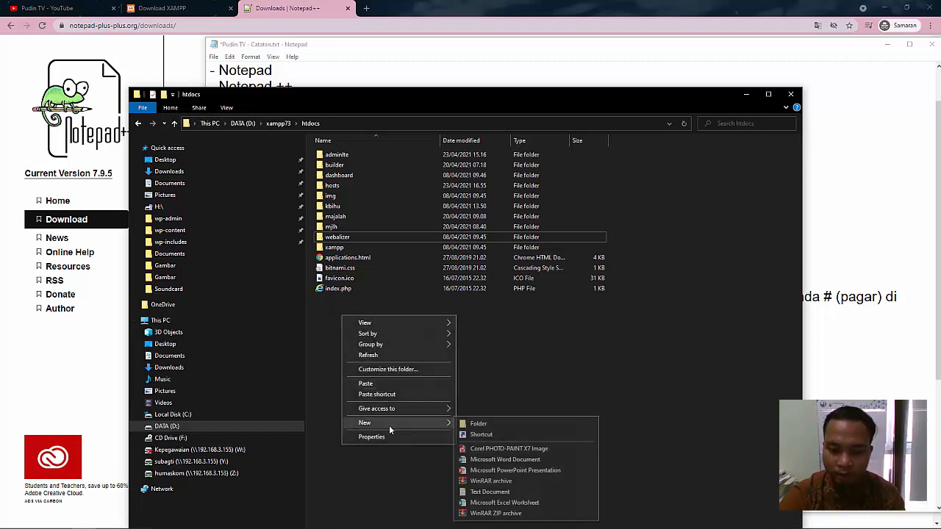
{"action": "left_click", "coordinate": [478, 424]}
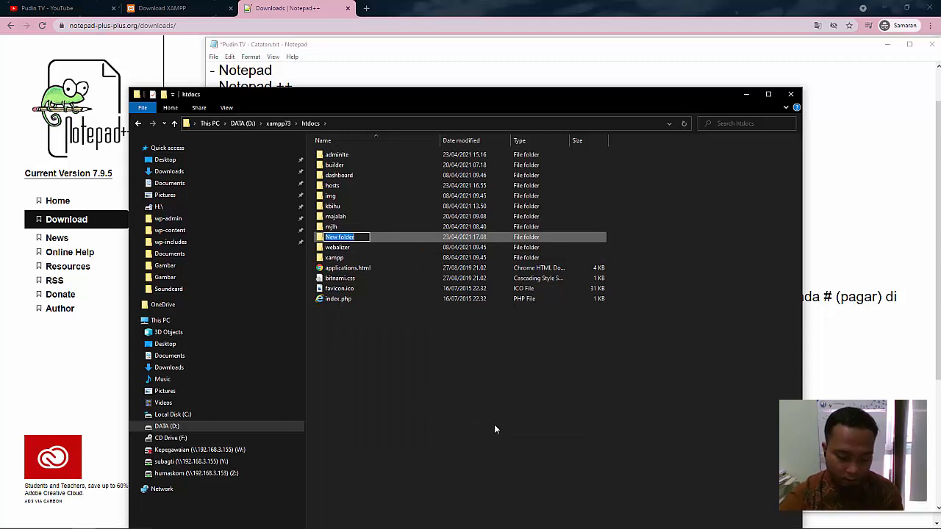
{"action": "type", "text": "pudintv"}
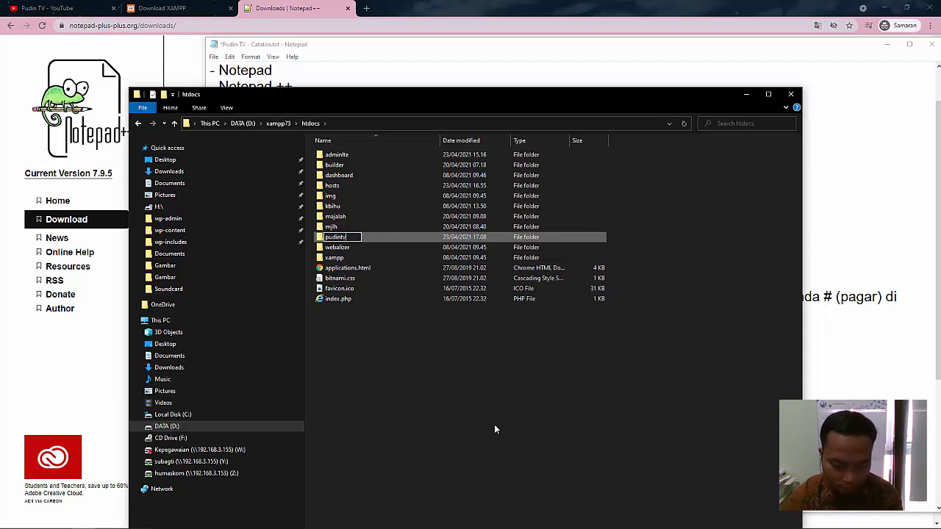
{"action": "type", "text": "1"}
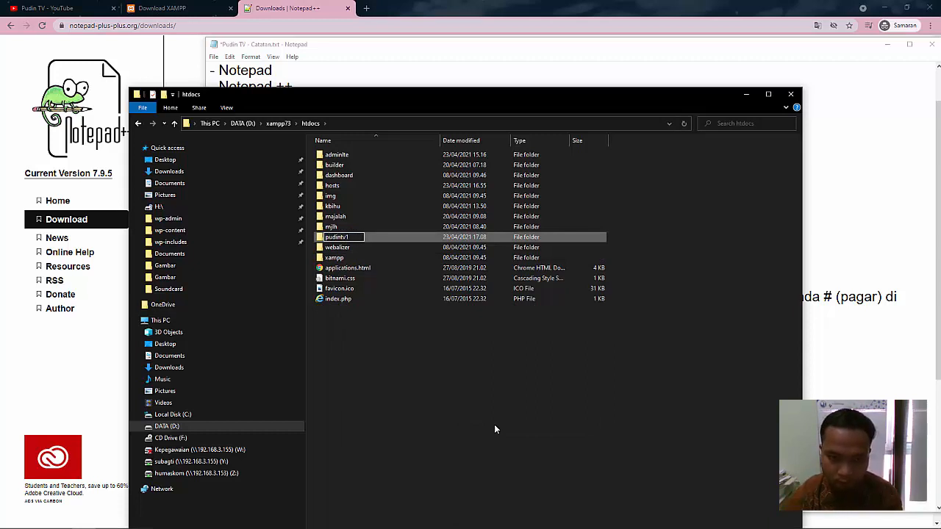
{"action": "key", "text": "Return"}
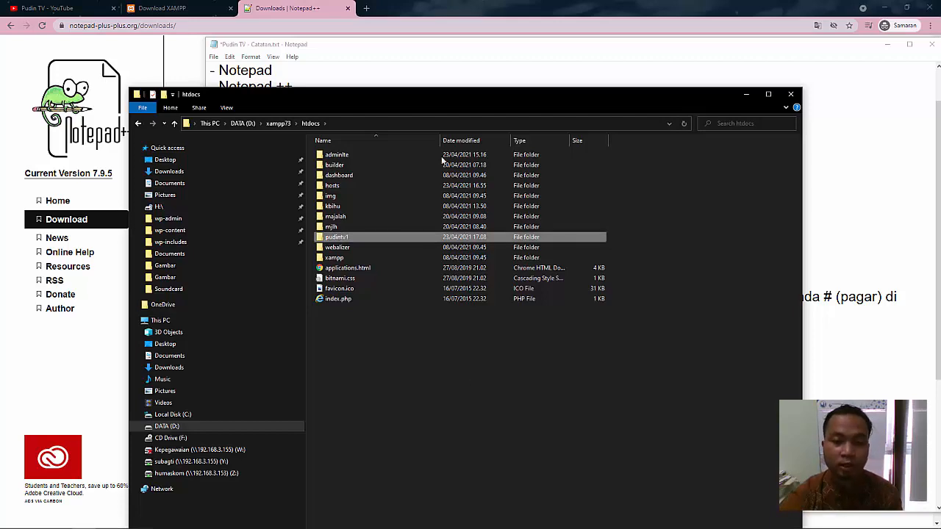
Uncover the notes and highlight the folder name pudintv1 and the file name index.html in the first two instructions
{"action": "left_click_drag", "start_coordinate": [446, 98], "coordinate": [436, 413]}
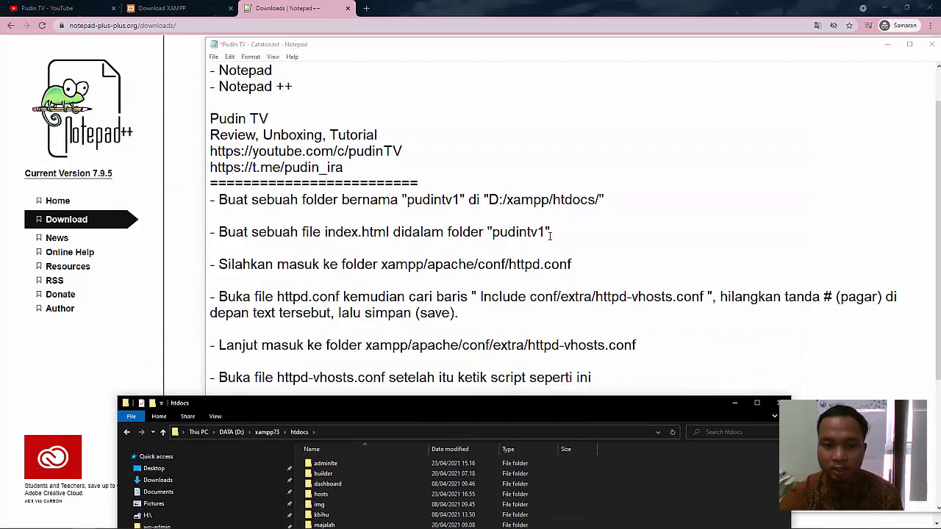
{"action": "left_click_drag", "start_coordinate": [553, 233], "coordinate": [459, 233]}
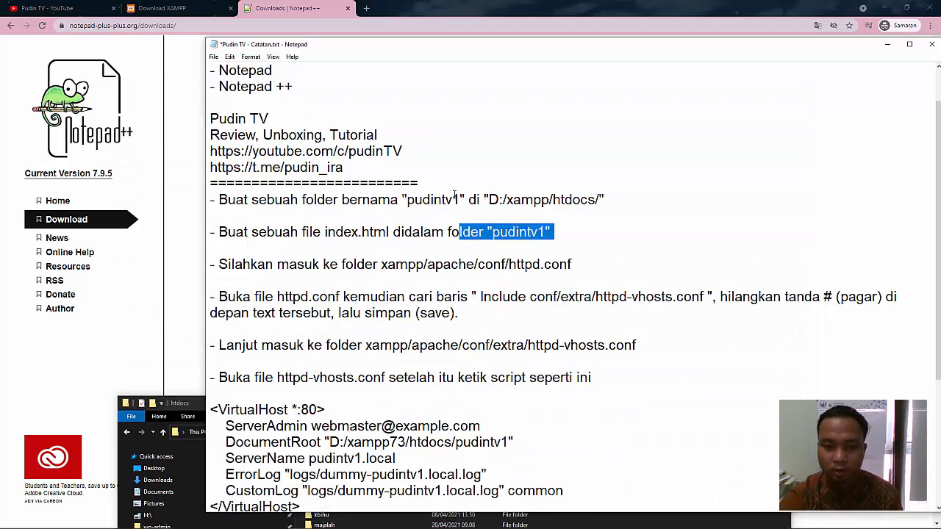
{"action": "left_click_drag", "start_coordinate": [466, 199], "coordinate": [402, 199]}
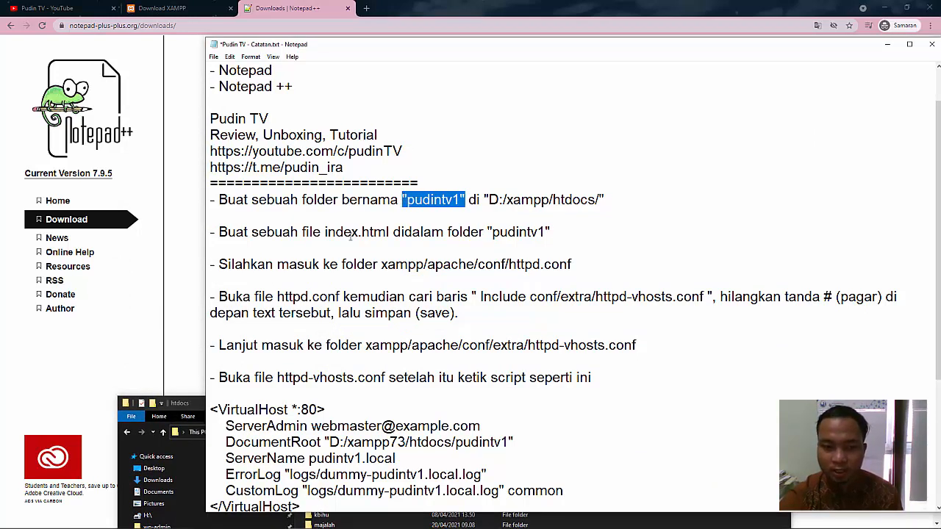
{"action": "left_click_drag", "start_coordinate": [323, 232], "coordinate": [396, 233]}
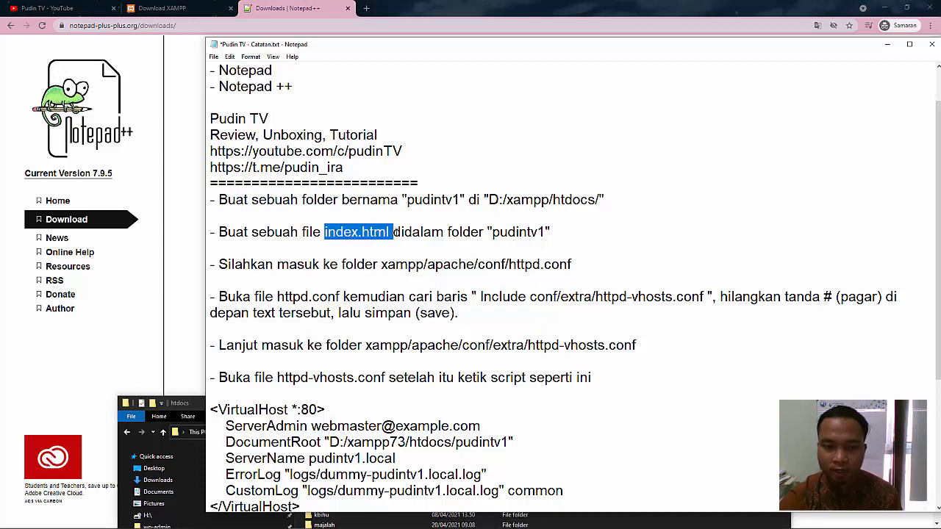
{"action": "left_click_drag", "start_coordinate": [490, 232], "coordinate": [553, 232]}
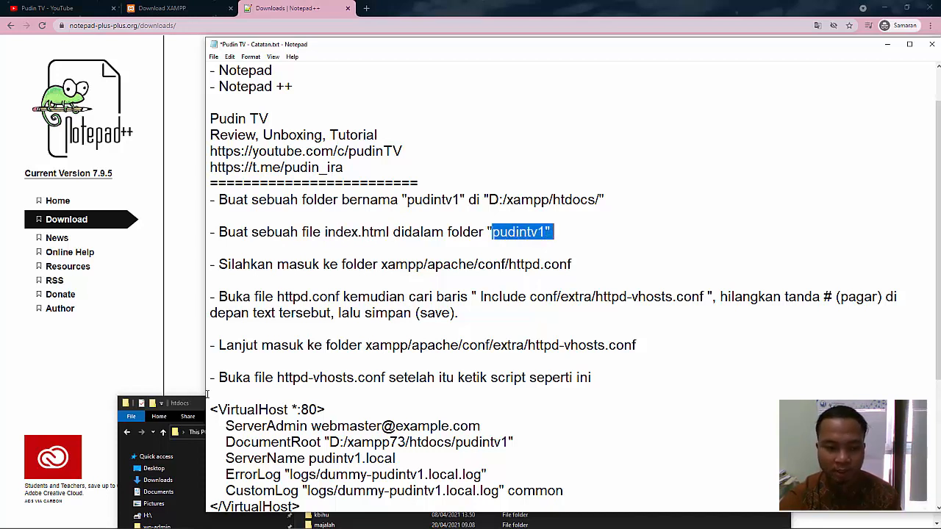
Return to the htdocs folder window and open the new pudintv1 folder
{"action": "left_click", "coordinate": [190, 406]}
{"action": "left_click_drag", "start_coordinate": [321, 403], "coordinate": [348, 165]}
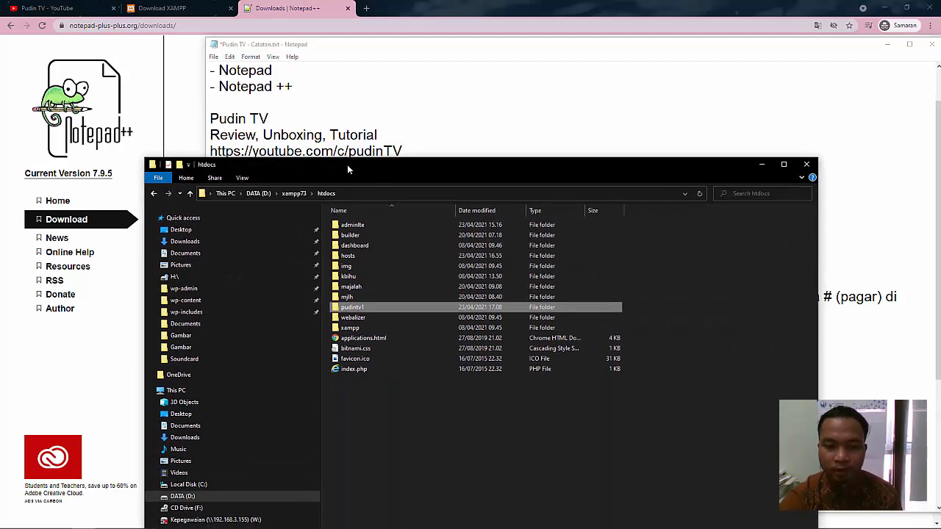
{"action": "double_click", "coordinate": [384, 308]}
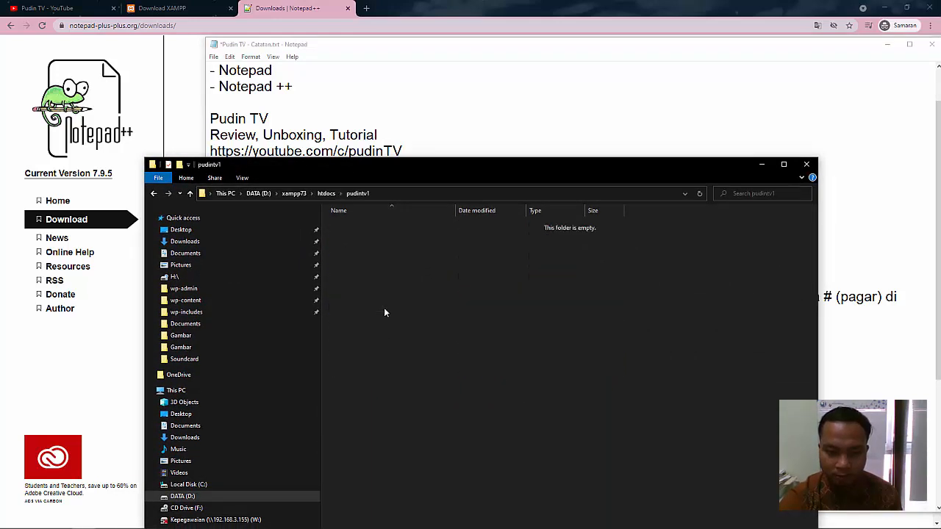
Create a text document in pudintv1 and name it index.html, replacing the .txt extension
{"action": "right_click", "coordinate": [409, 271]}
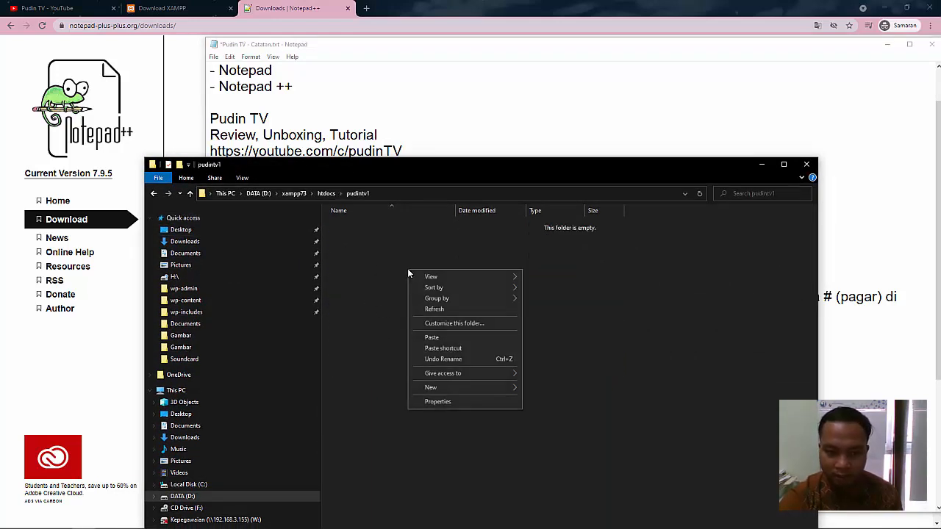
{"action": "mouse_move", "coordinate": [441, 390]}
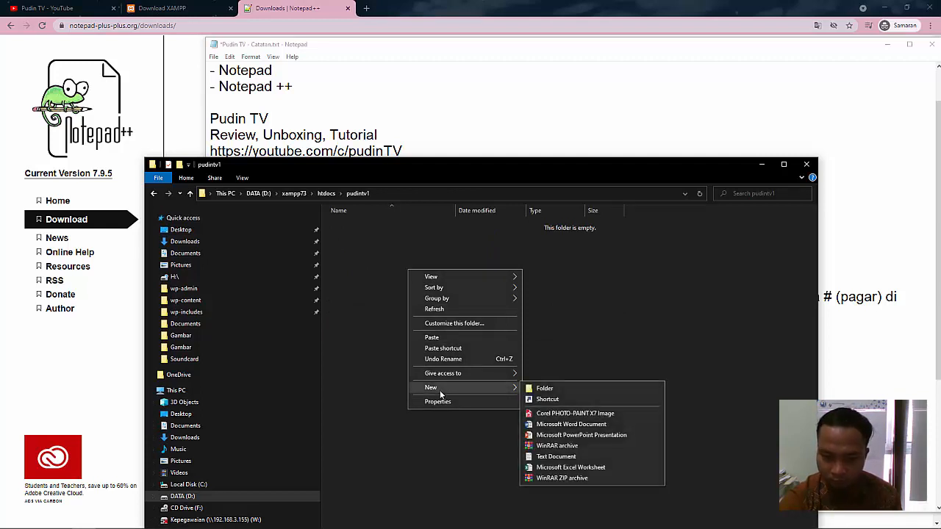
{"action": "left_click", "coordinate": [564, 461]}
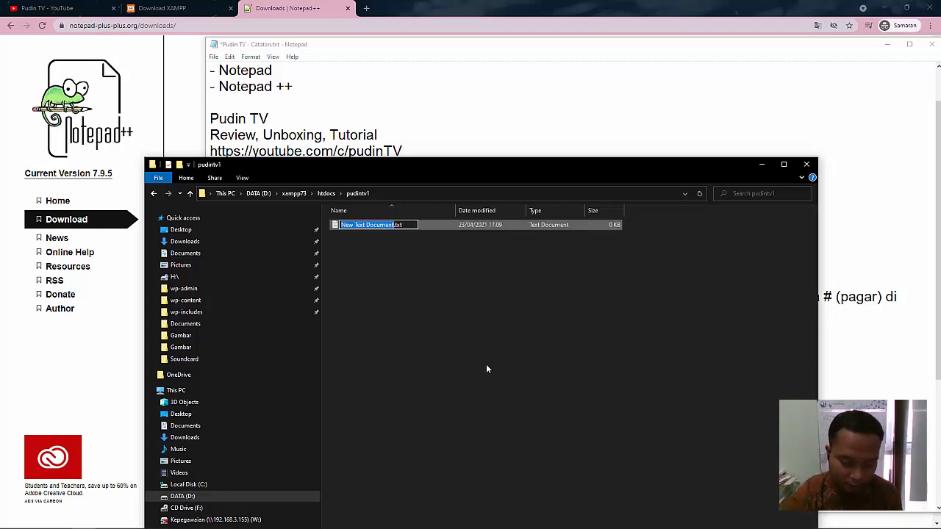
{"action": "type", "text": "index"}
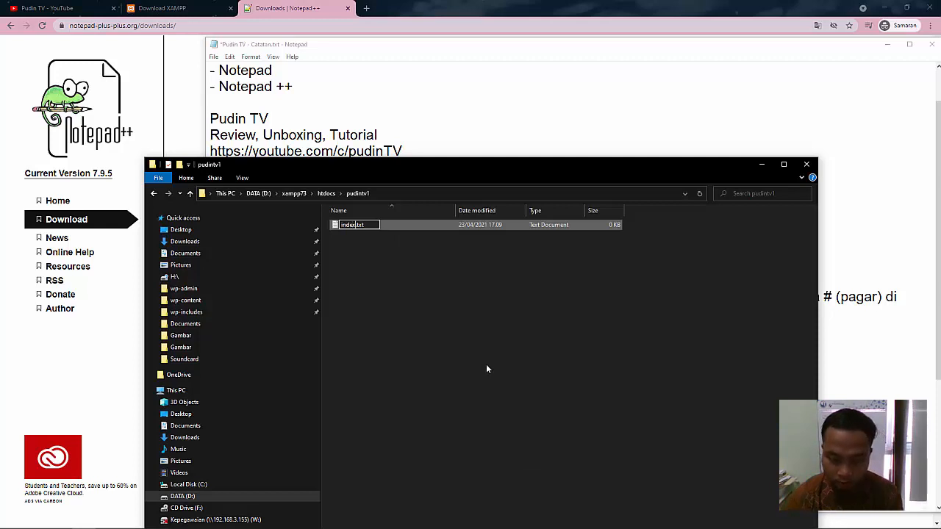
{"action": "type", "text": ".html"}
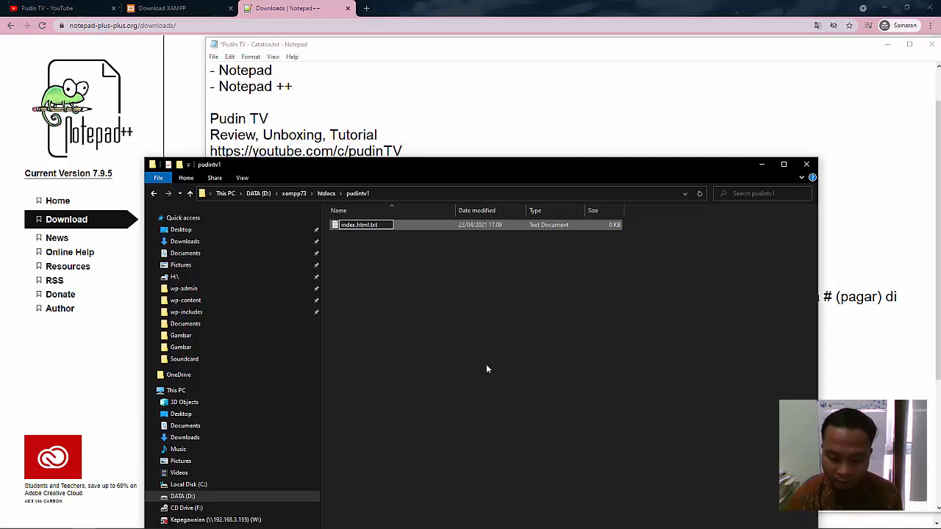
{"action": "key", "text": "Delete"}
{"action": "key", "text": "Delete"}
{"action": "key", "text": "Delete"}
{"action": "key", "text": "Delete"}
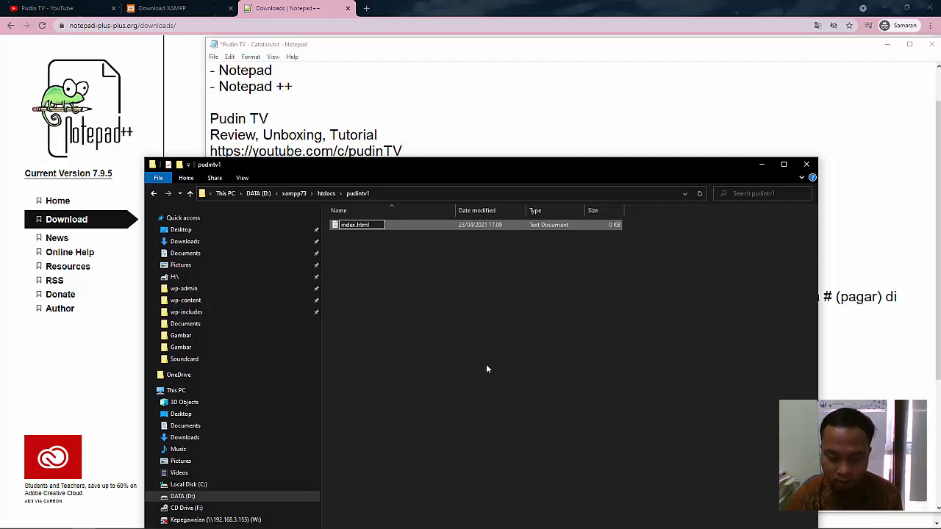
{"action": "key", "text": "Return"}
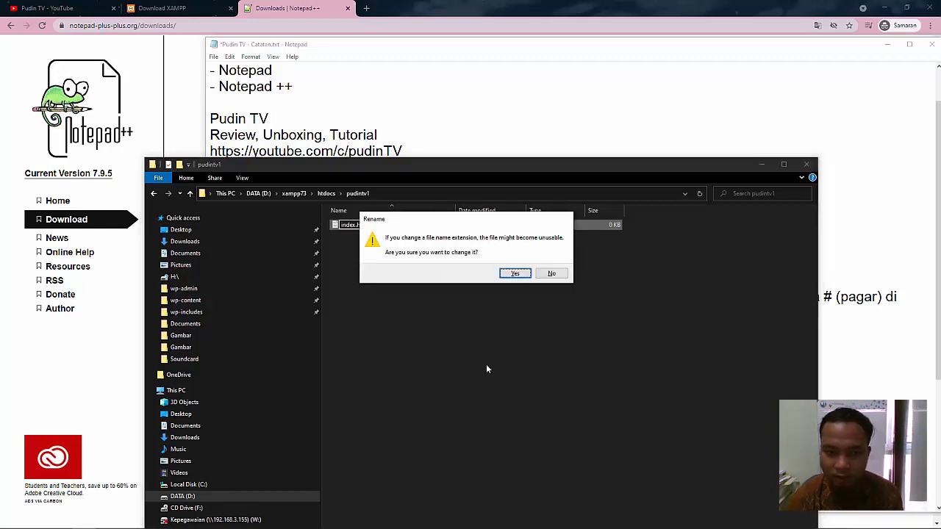
{"action": "key", "text": "Return"}
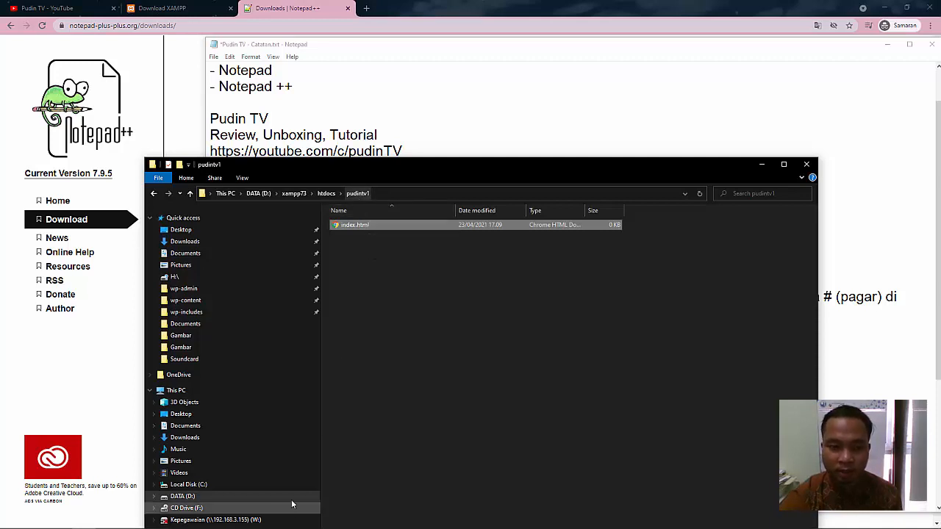
Switch to the notes and review the two instructions on creating the pudintv1 folder and its index.html file
{"action": "left_click", "coordinate": [425, 118]}
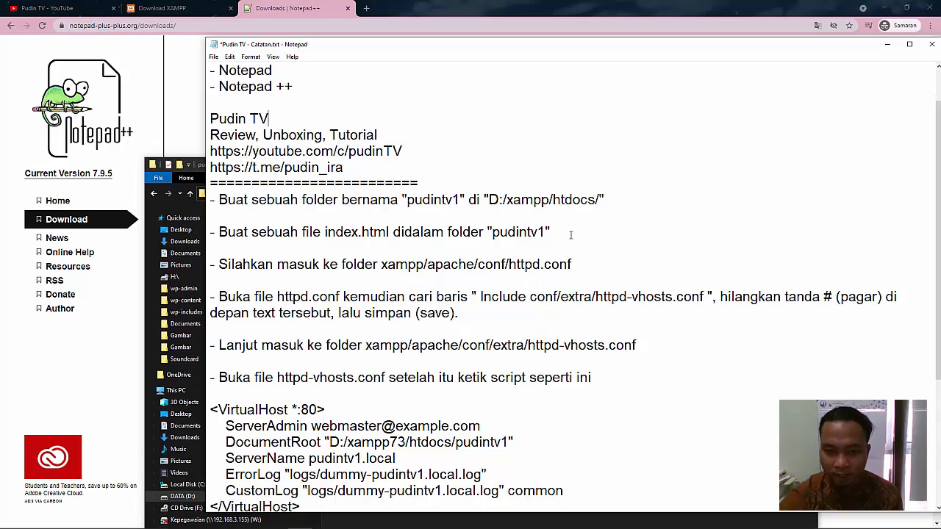
{"action": "left_click_drag", "start_coordinate": [571, 233], "coordinate": [210, 199]}
{"action": "left_click", "coordinate": [356, 222]}
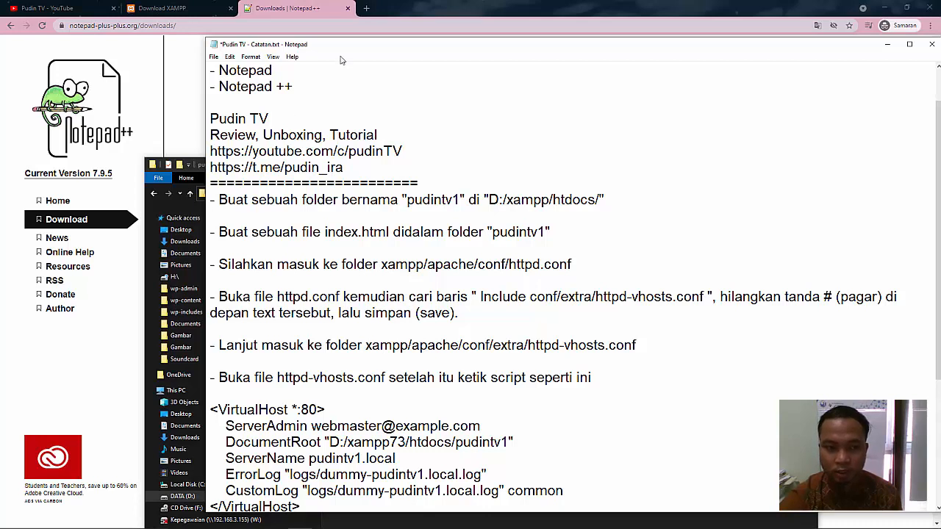
Return to the pudintv1 folder window and open index.html for editing in Notepad++
{"action": "left_click", "coordinate": [202, 172]}
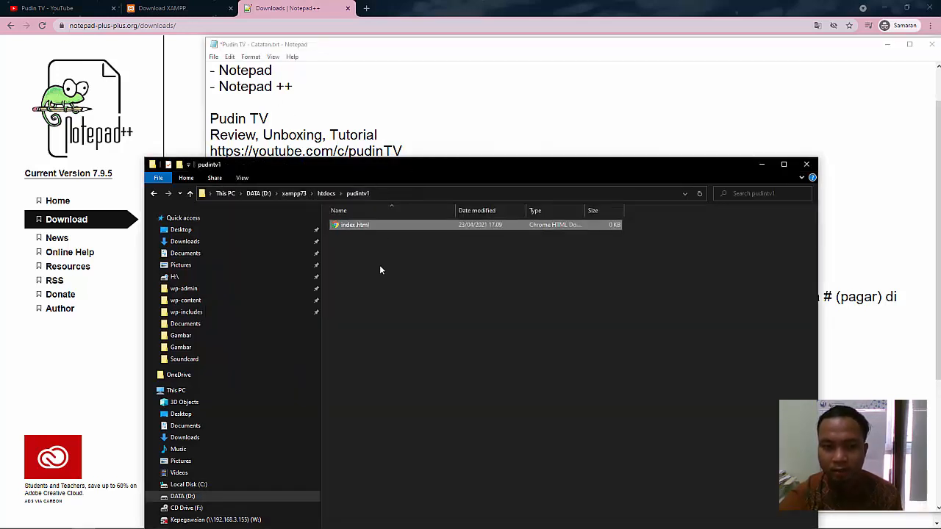
{"action": "right_click", "coordinate": [387, 227]}
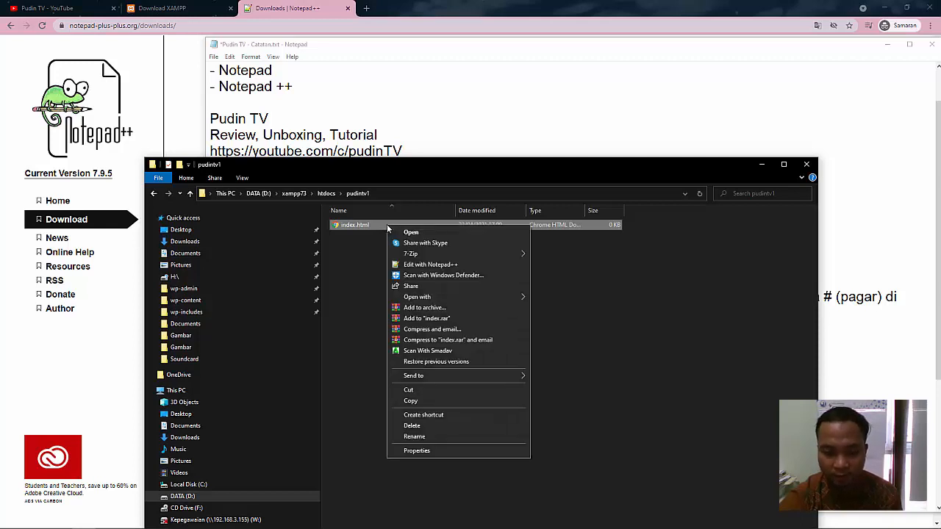
{"action": "left_click", "coordinate": [452, 266]}
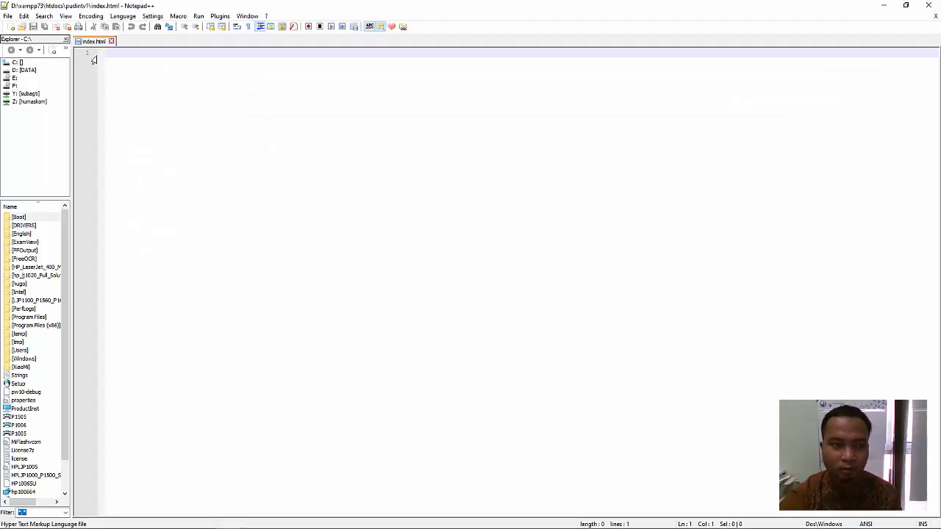
Show index.html in its File Explorer window once more, and go back to the empty file in Notepad++
{"action": "mouse_move", "coordinate": [254, 527]}
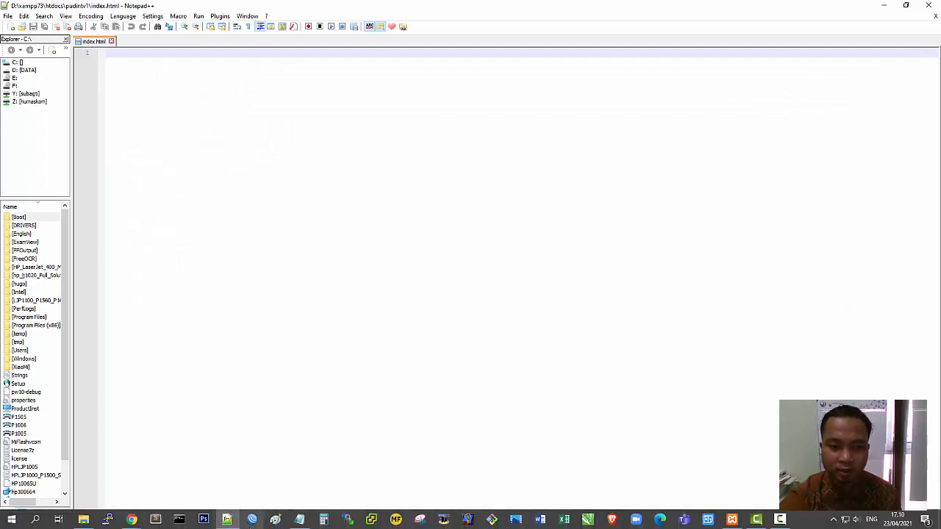
{"action": "left_click", "coordinate": [84, 520]}
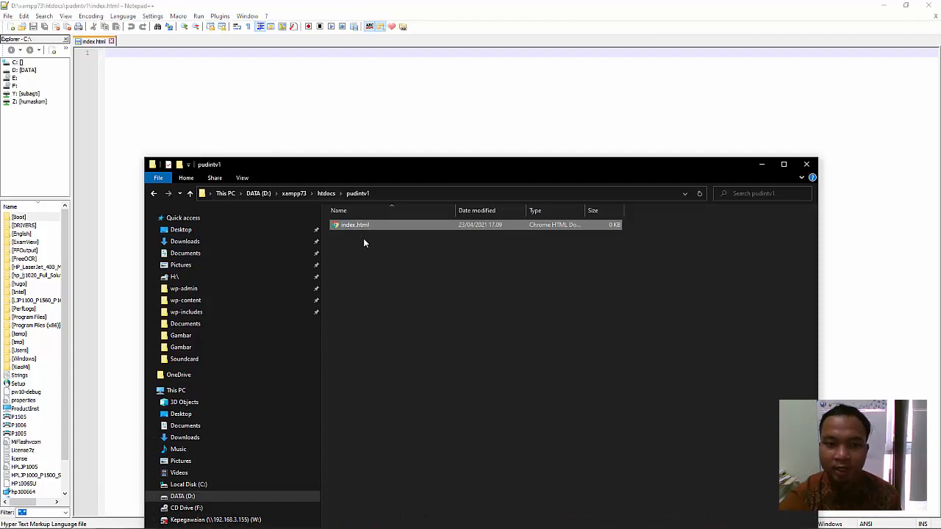
{"action": "left_click", "coordinate": [236, 70]}
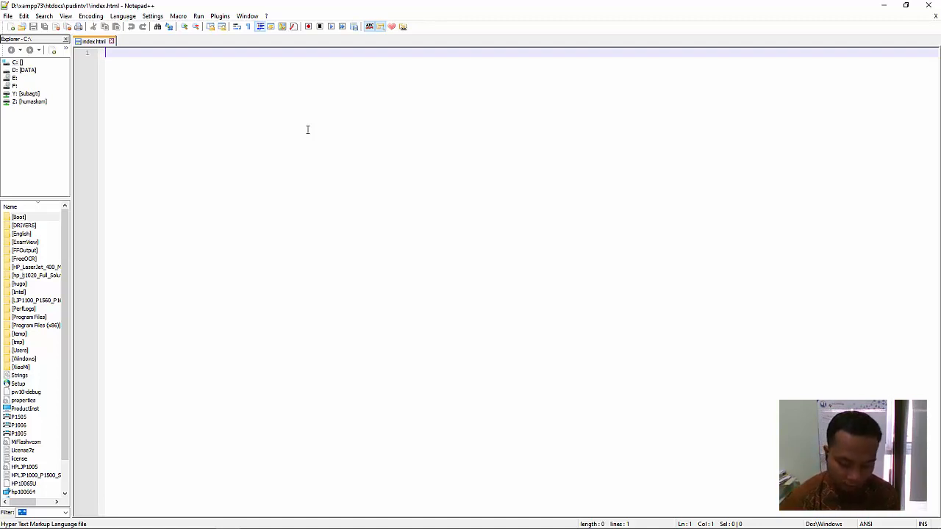
Enter the declaration <!DOCTYPE HTML> on the first line of index.html and start a new line
{"action": "type", "text": "<"}
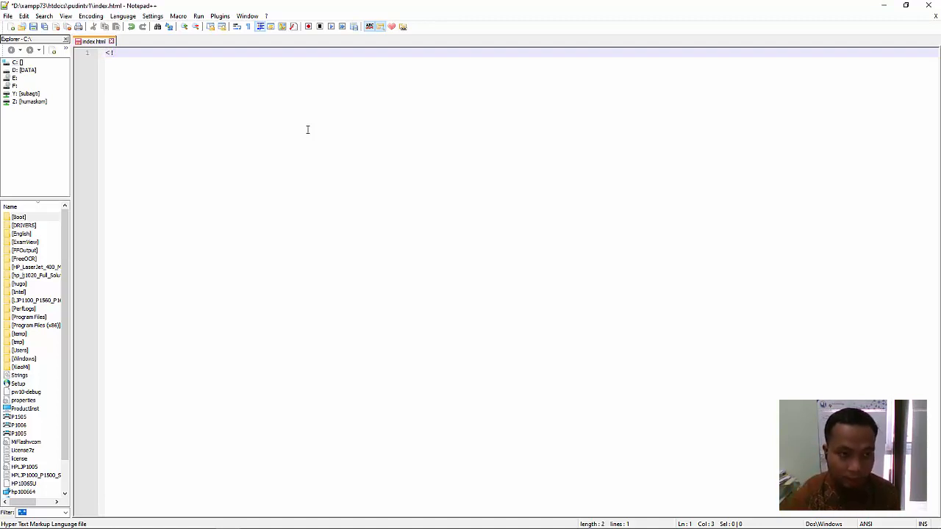
{"action": "type", "text": "!DOCTYPE "}
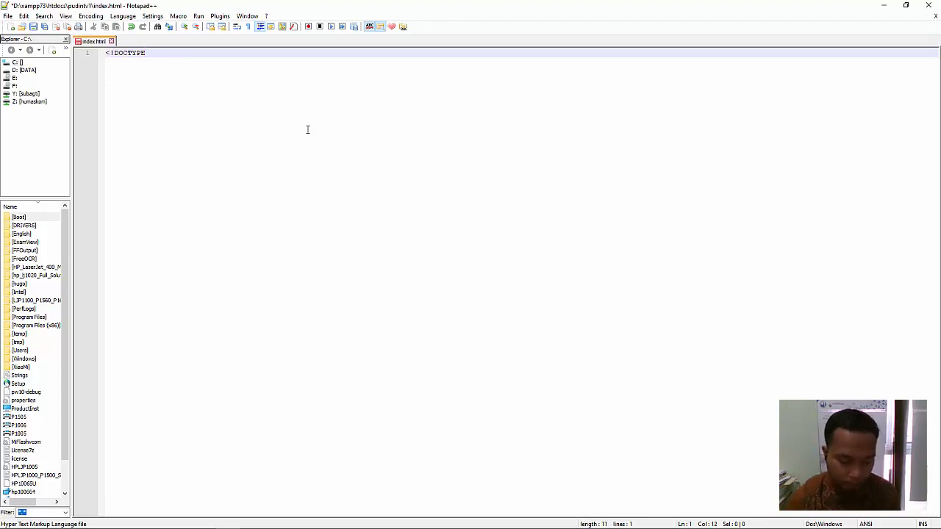
{"action": "type", "text": "HTML"}
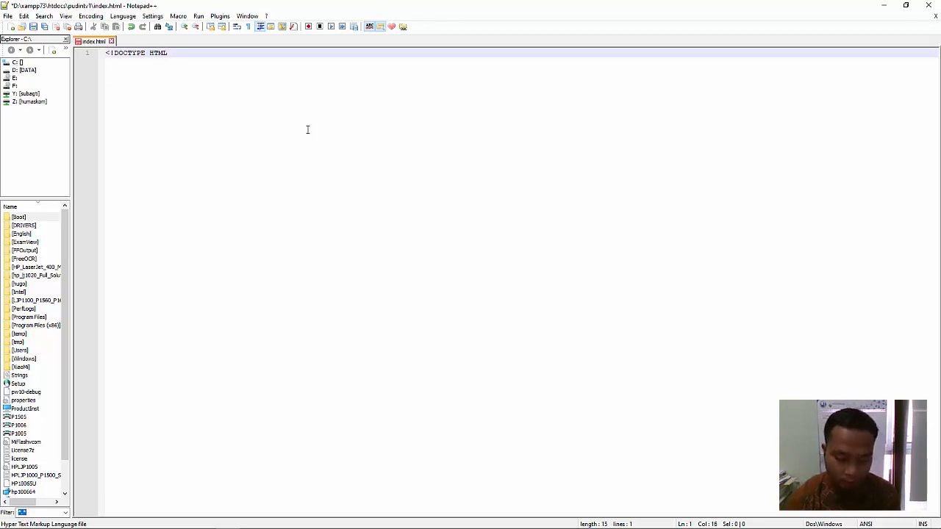
{"action": "type", "text": ">"}
{"action": "key", "text": "Return"}
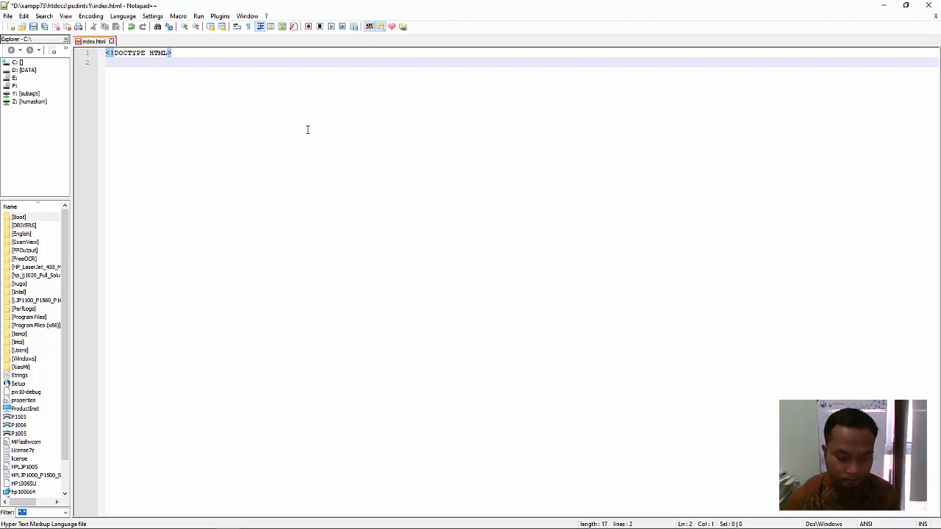
Add opening and closing html tags below the DOCTYPE, leaving one empty line between them
{"action": "type", "text": "<ht"}
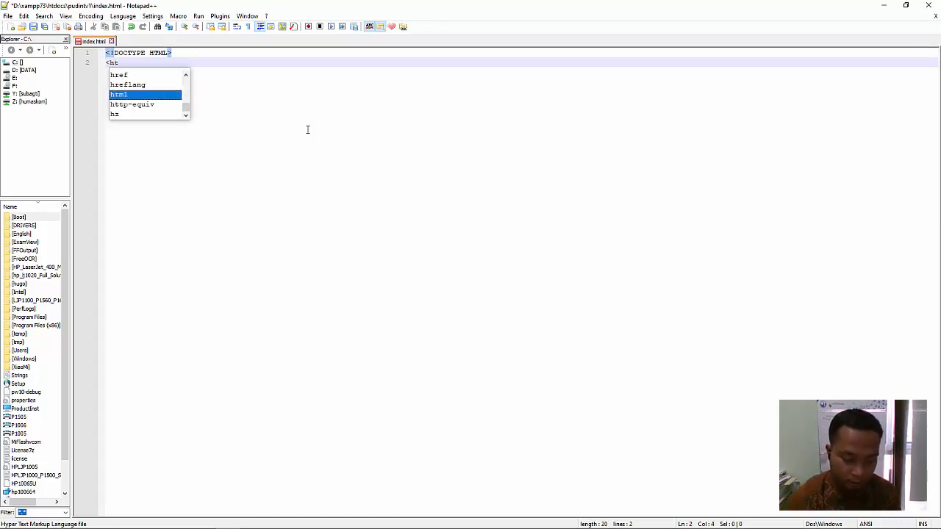
{"action": "type", "text": "ml>"}
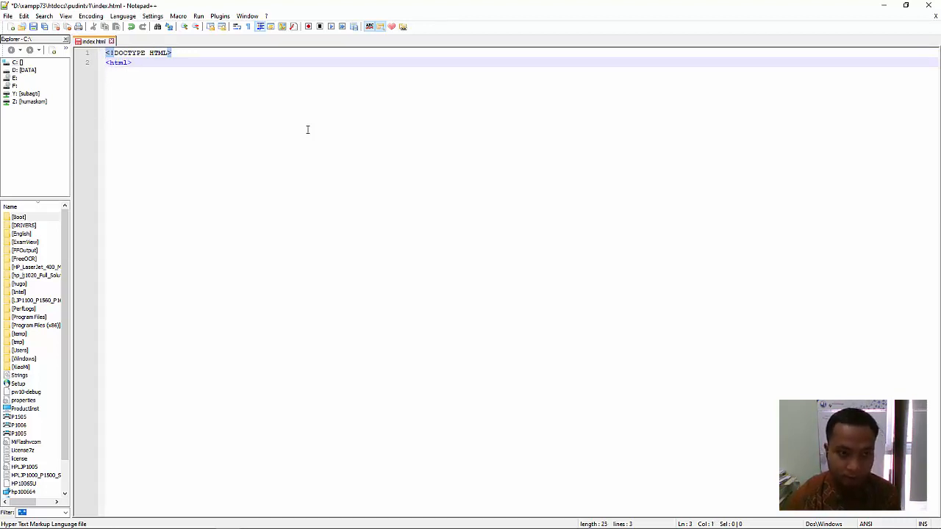
{"action": "key", "text": "Return"}
{"action": "key", "text": "Return"}
{"action": "type", "text": "</h"}
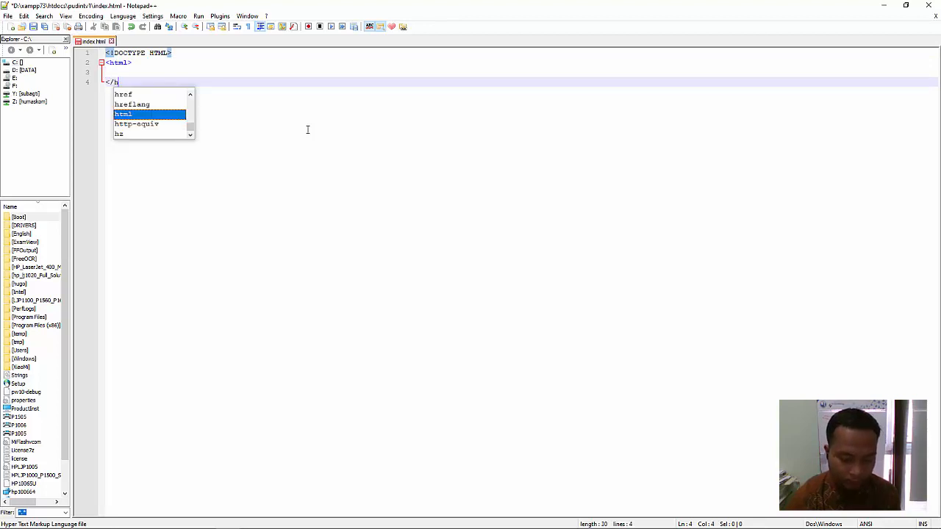
{"action": "type", "text": "tml>"}
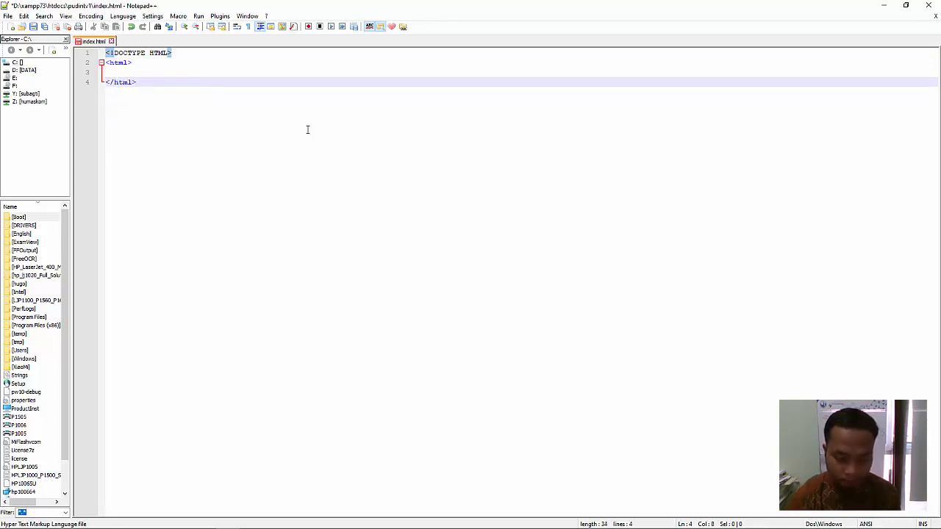
Insert an indented head element inside the html tags, with an empty line between its opening and closing tags
{"action": "key", "text": "Up"}
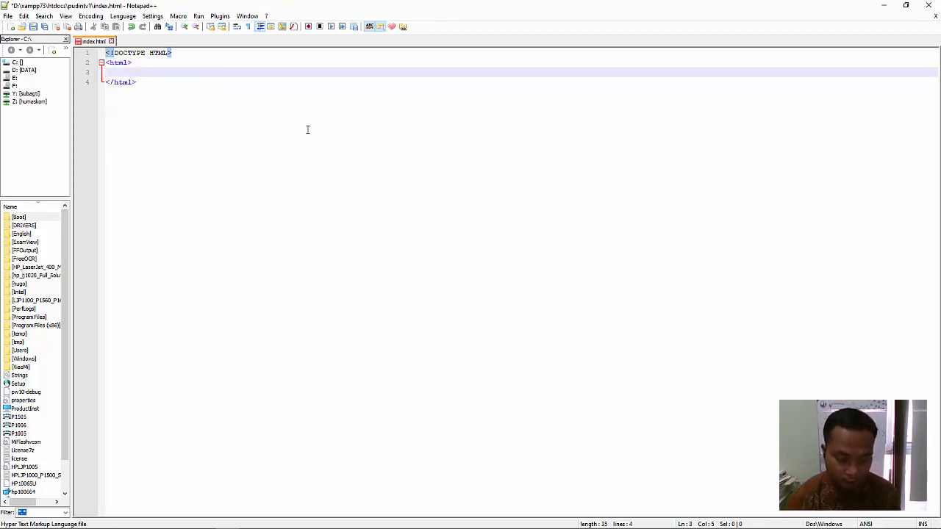
{"action": "type", "text": "<head"}
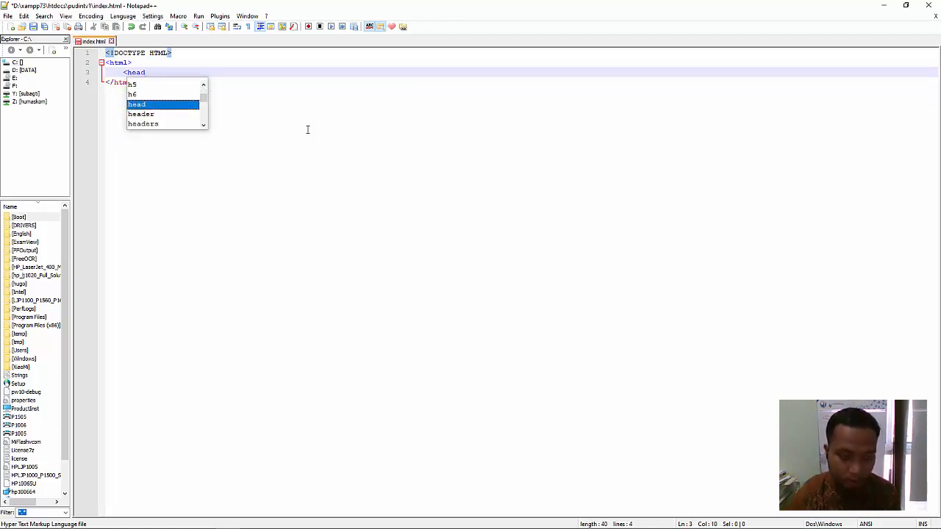
{"action": "type", "text": ">"}
{"action": "key", "text": "Return"}
{"action": "key", "text": "Return"}
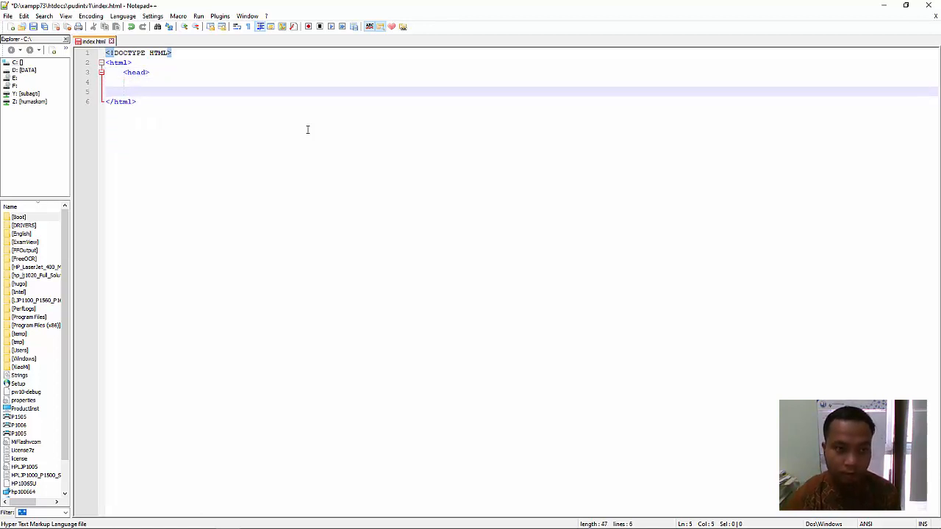
{"action": "type", "text": "</head"}
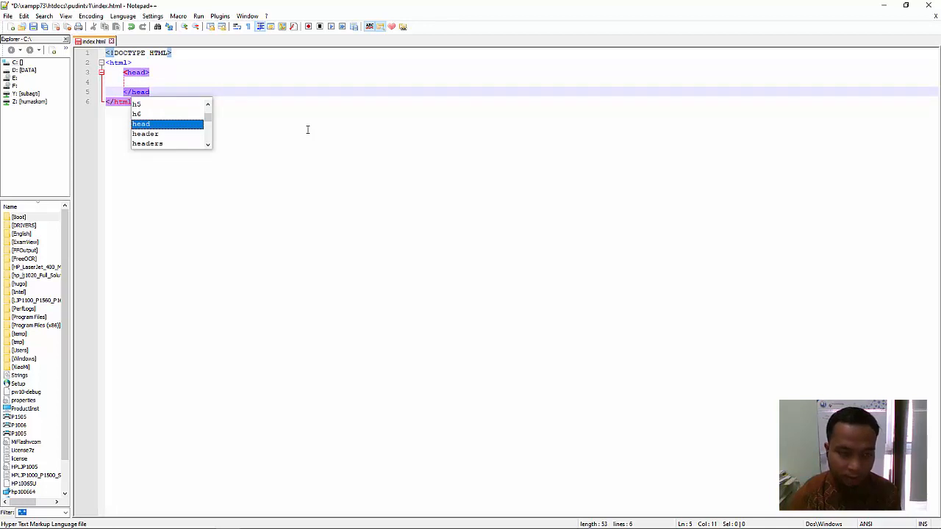
{"action": "type", "text": ">"}
Add a title element reading pudintv1 inside the head, without leaving an extra line below it
{"action": "key", "text": "Up"}
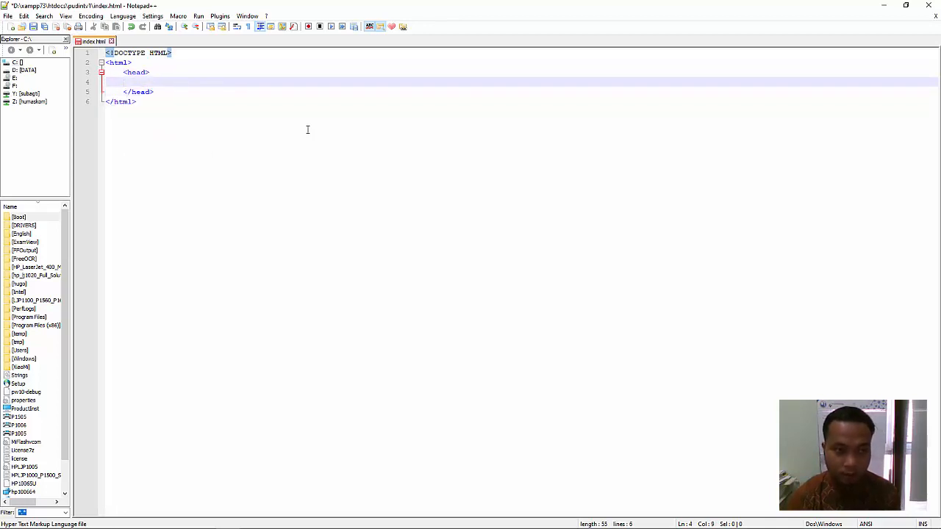
{"action": "type", "text": "<"}
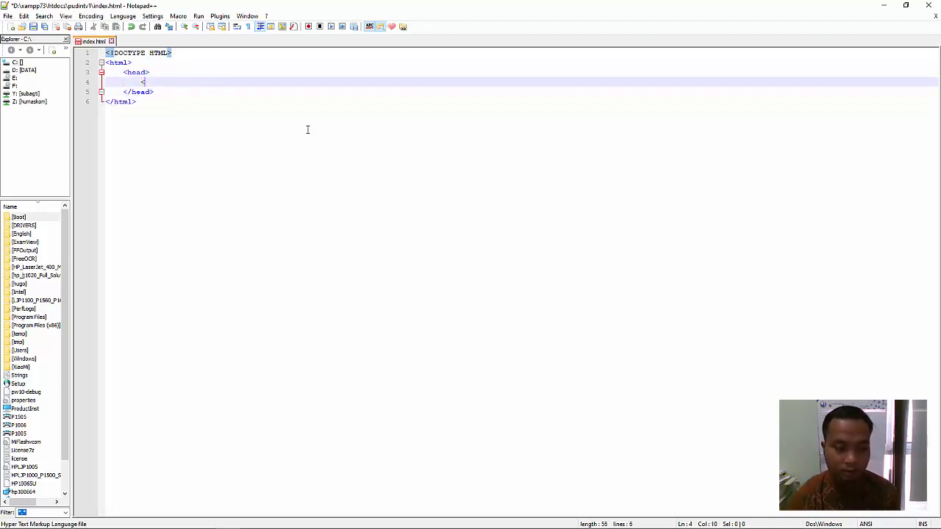
{"action": "type", "text": "tit"}
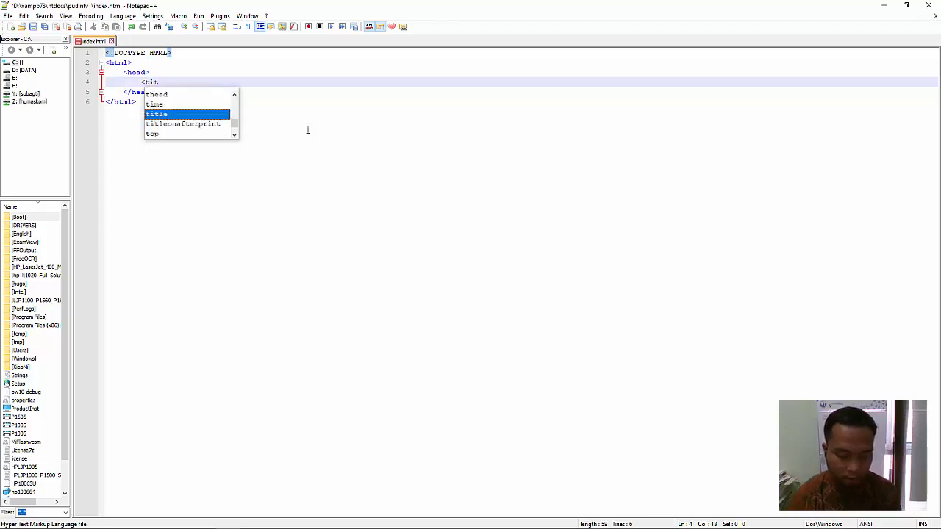
{"action": "type", "text": "le>"}
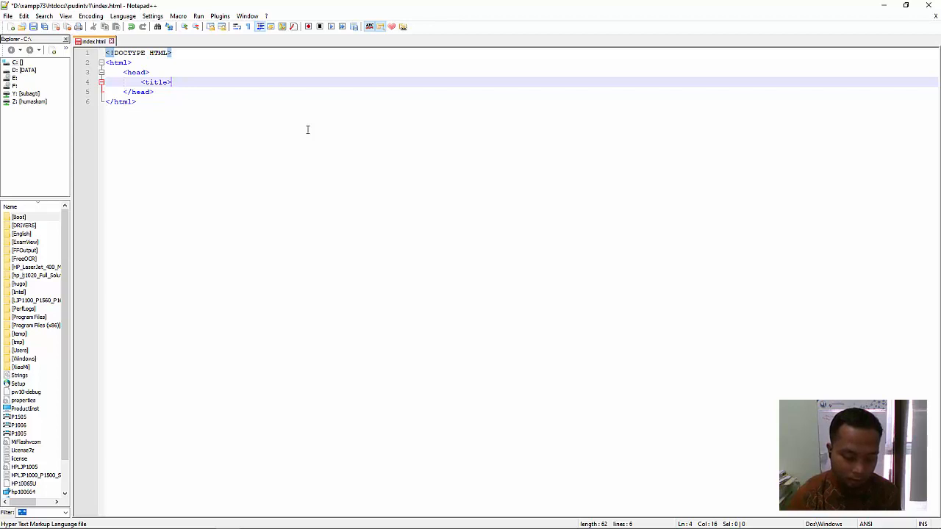
{"action": "type", "text": "pudintv"}
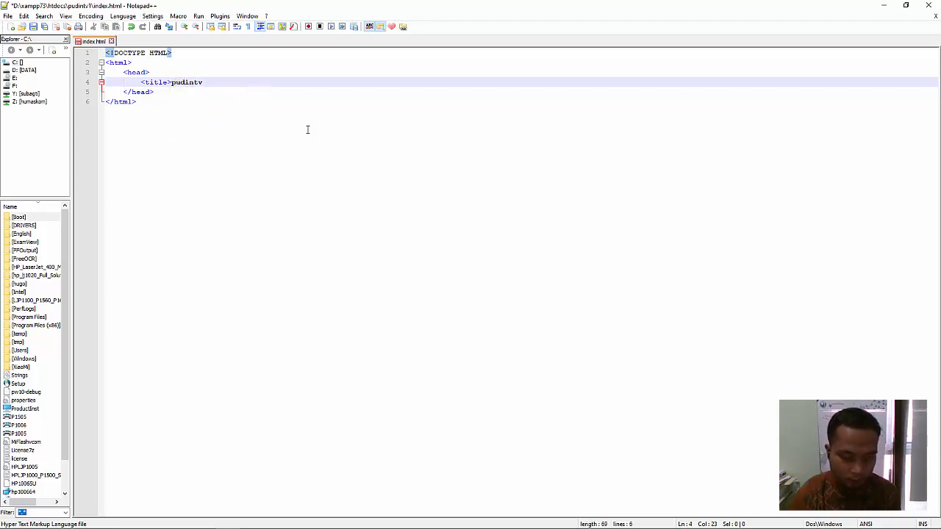
{"action": "type", "text": "1</"}
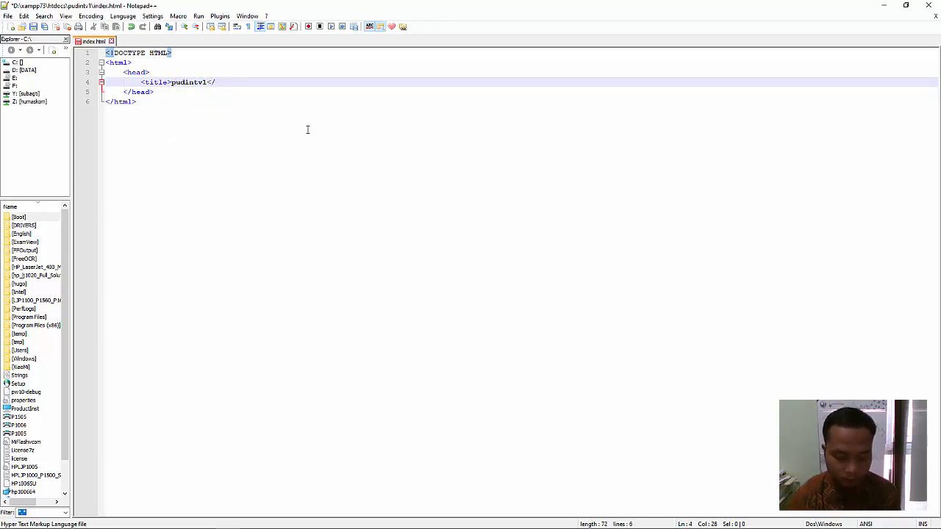
{"action": "type", "text": "title"}
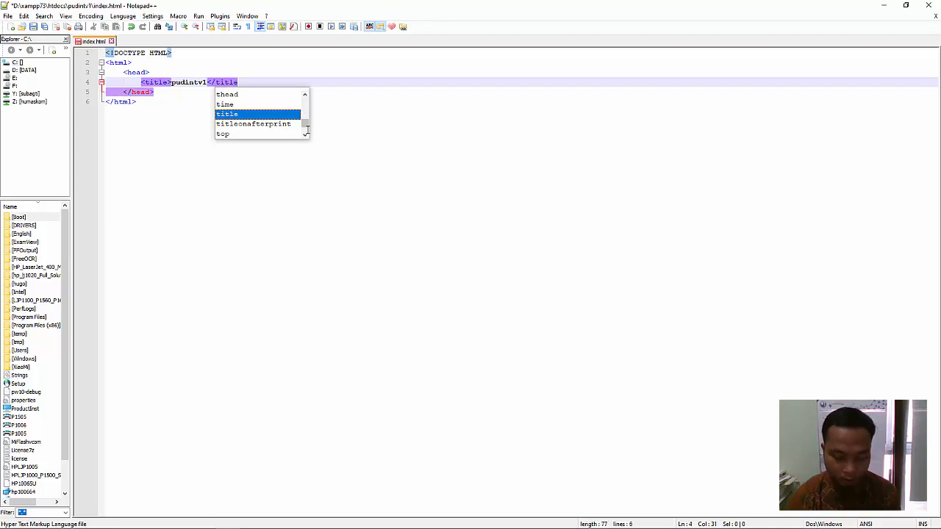
{"action": "type", "text": ">"}
{"action": "key", "text": "Return"}
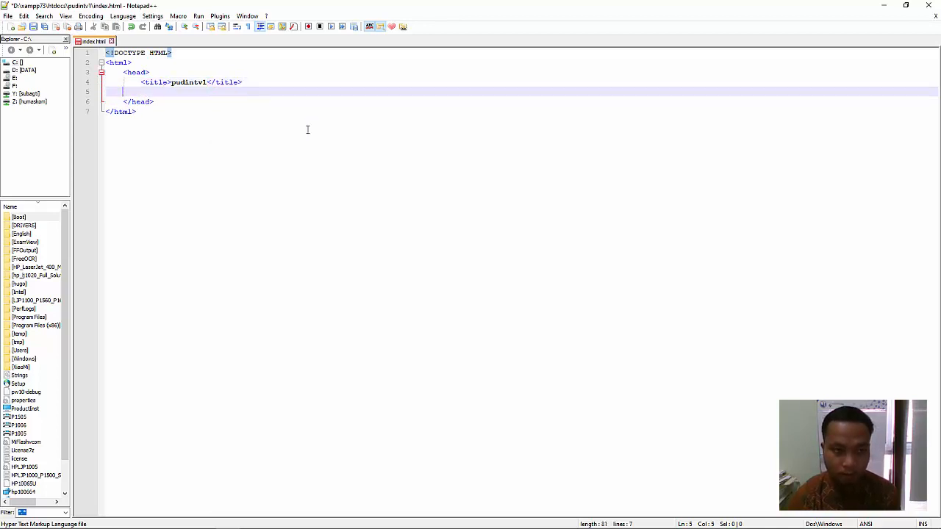
{"action": "key", "text": "BackSpace"}
Add a body element below the closing head tag, with an empty line between its opening and closing tags
{"action": "key", "text": "Down"}
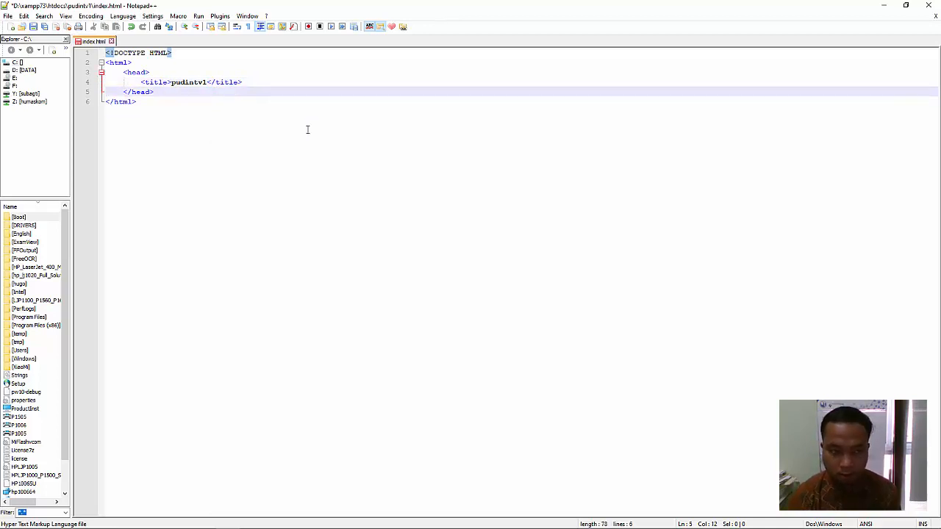
{"action": "key", "text": "Return"}
{"action": "type", "text": "<"}
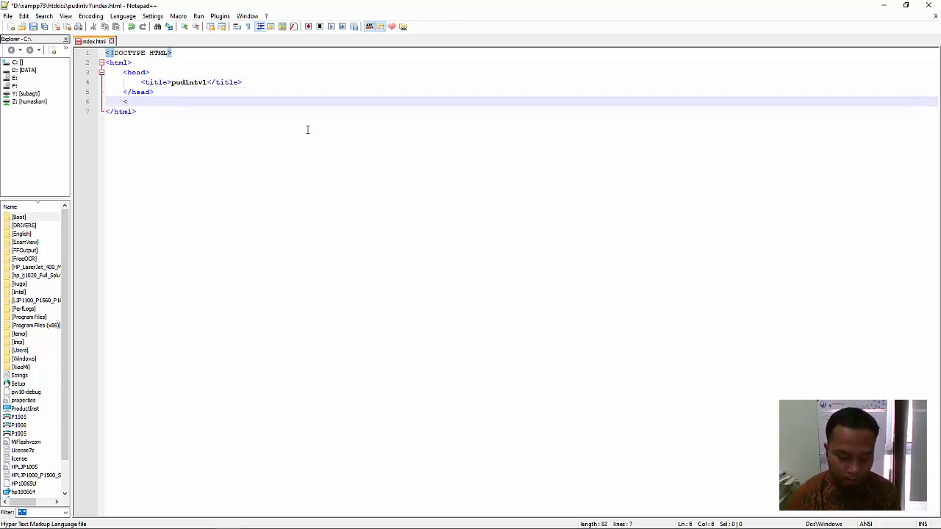
{"action": "type", "text": "body>"}
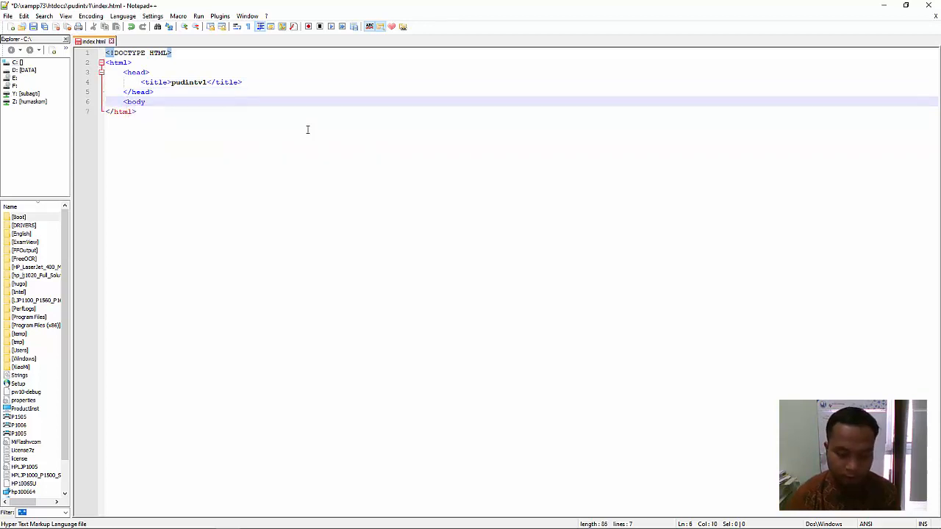
{"action": "key", "text": "Return"}
{"action": "key", "text": "Return"}
{"action": "type", "text": "</"}
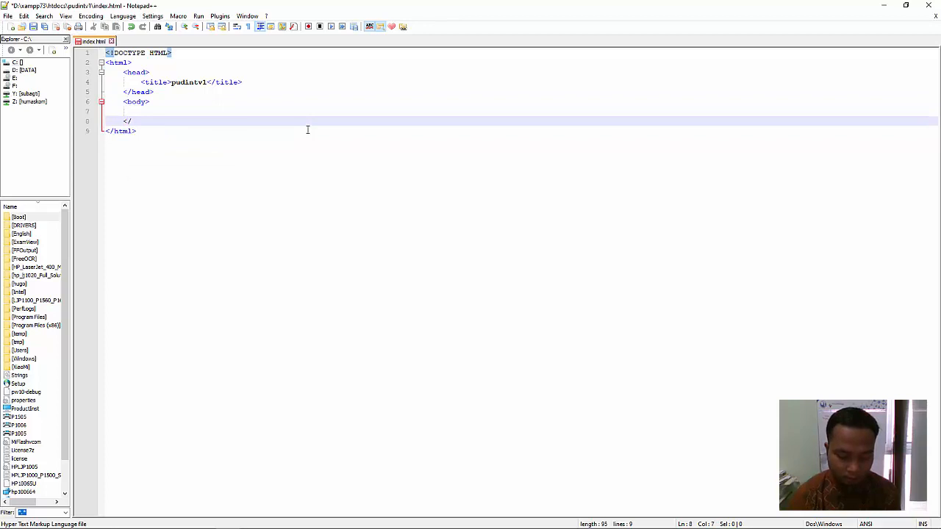
{"action": "type", "text": "body>"}
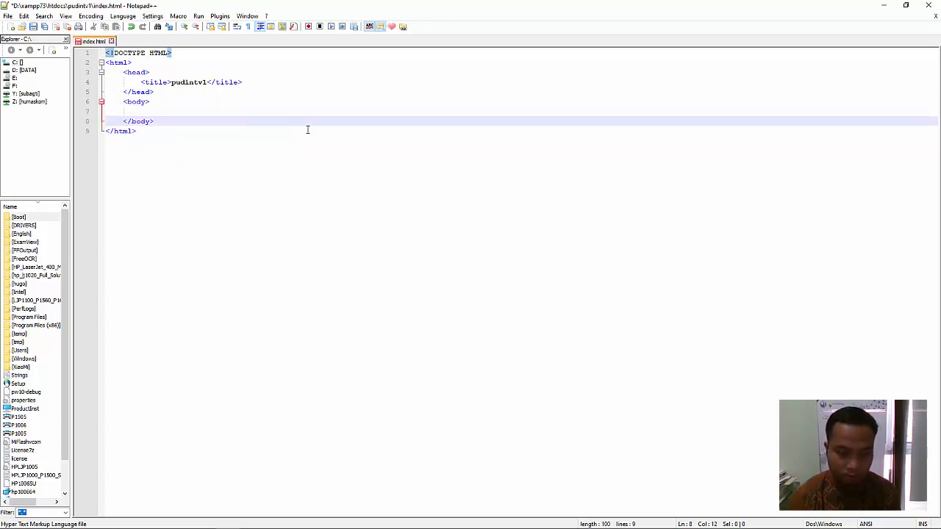
Insert an indented center element inside the body, leaving an empty line between its opening and closing tags
{"action": "key", "text": "Up"}
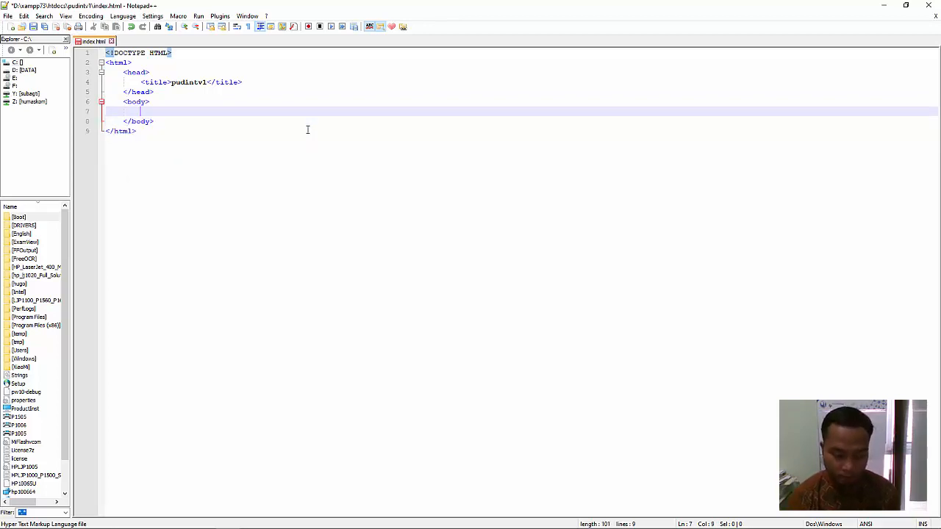
{"action": "type", "text": "<ce"}
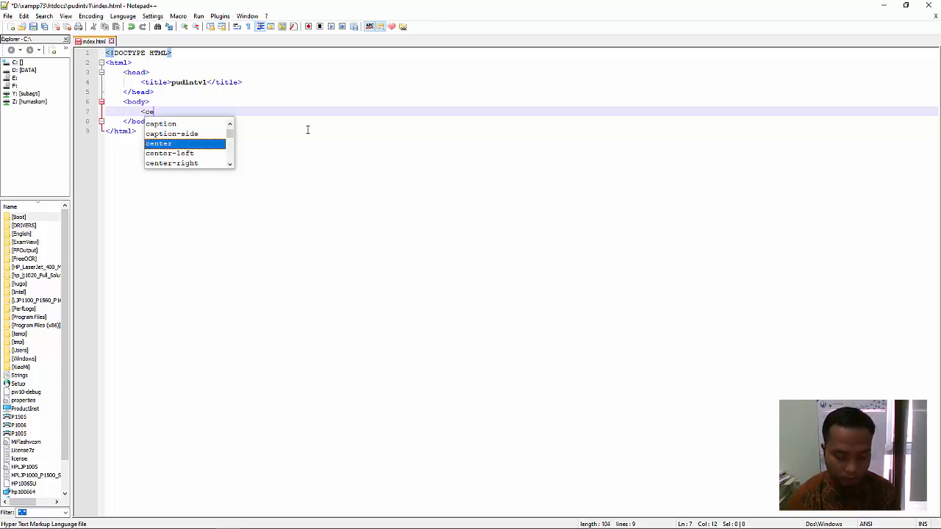
{"action": "type", "text": "nter>"}
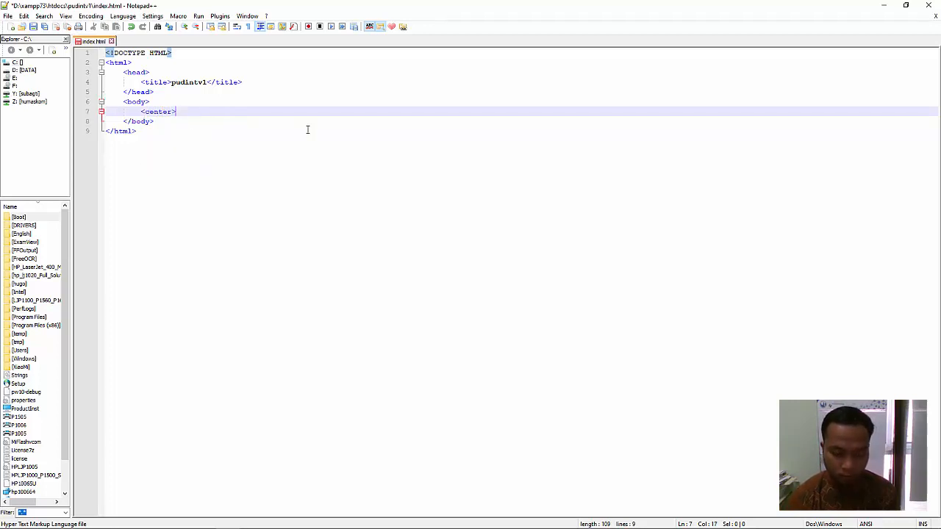
{"action": "key", "text": "Return"}
{"action": "key", "text": "Return"}
{"action": "type", "text": "</"}
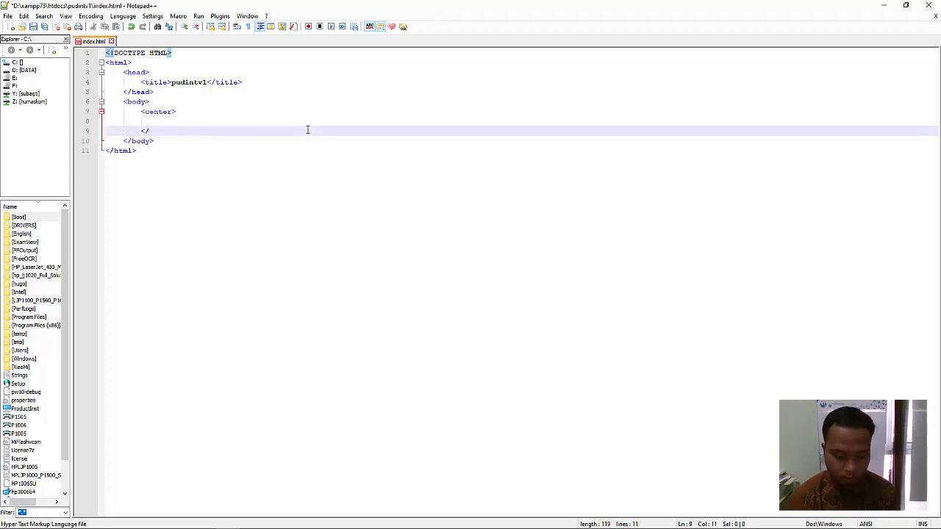
{"action": "type", "text": "center>"}
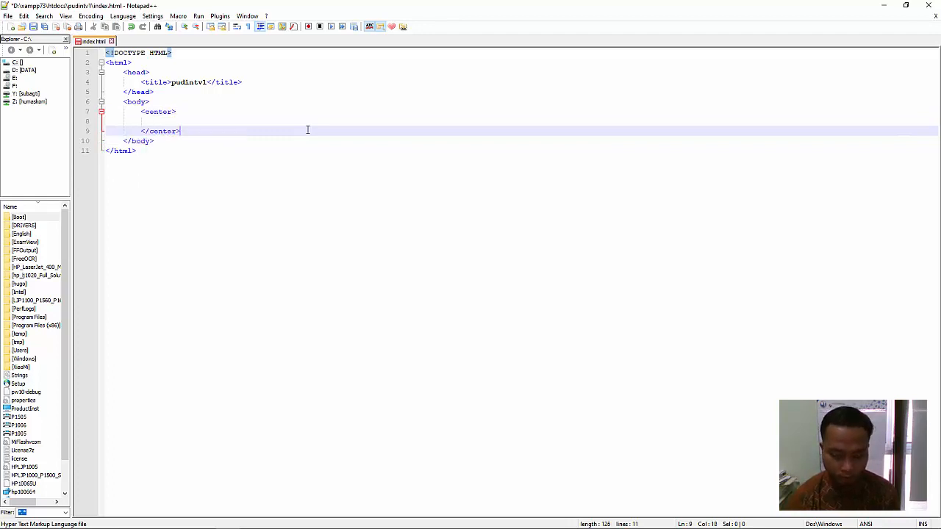
Indent the empty line between the center tags, check the body and center tag pairs, and place the cursor on that line
{"action": "key", "text": "Up"}
{"action": "key", "text": "Tab"}
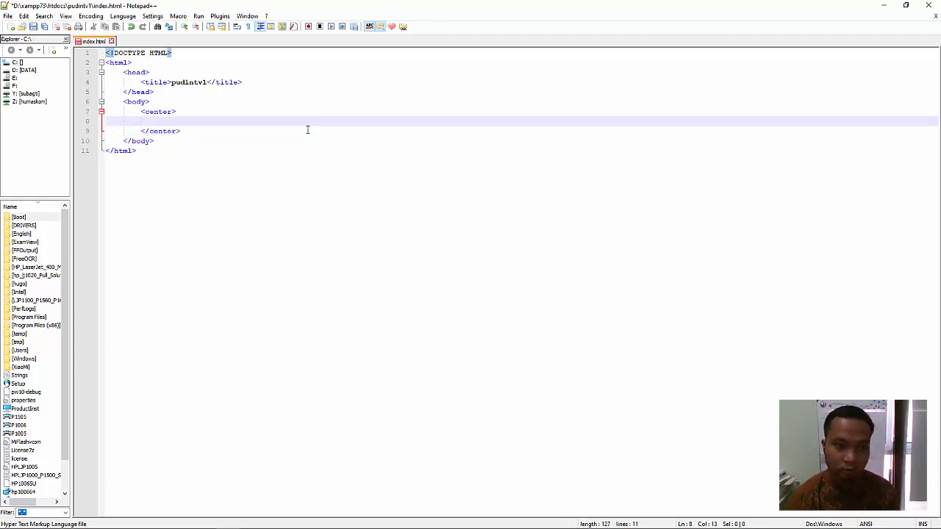
{"action": "key", "text": "Up"}
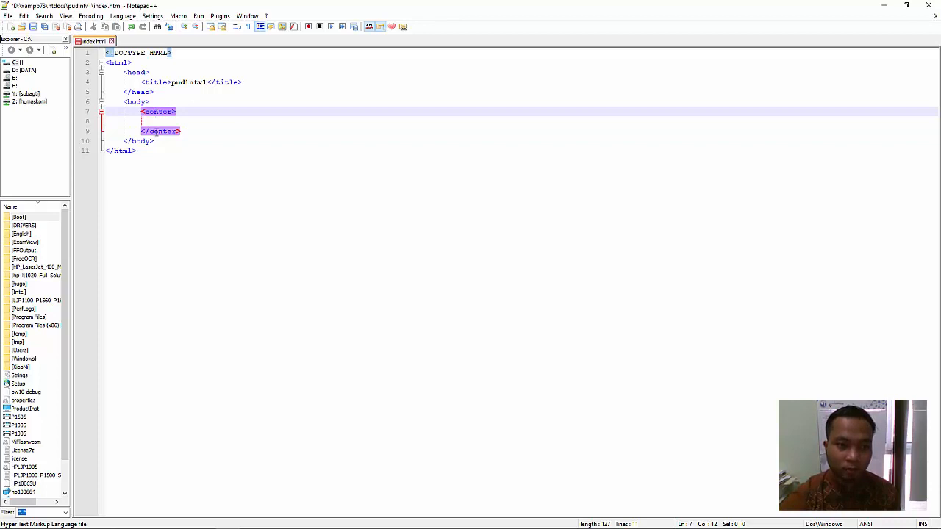
{"action": "left_click", "coordinate": [137, 141]}
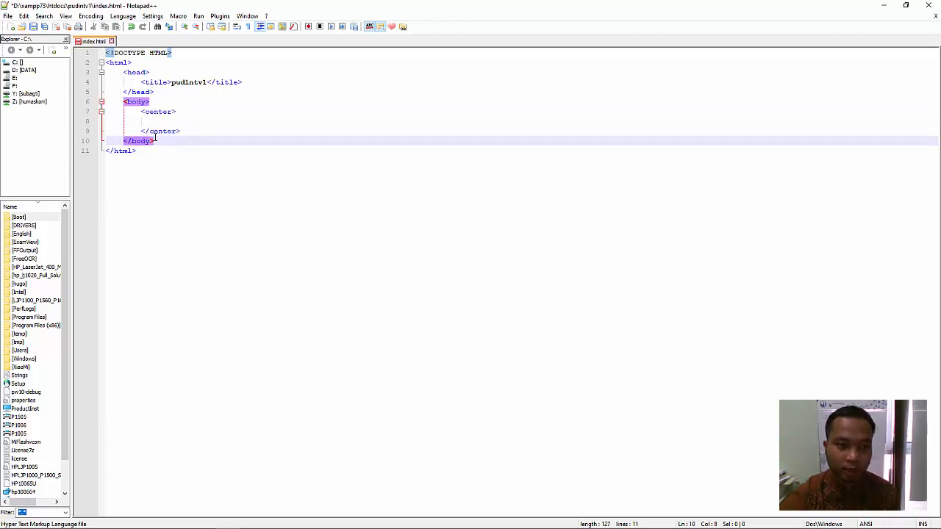
{"action": "left_click", "coordinate": [147, 131]}
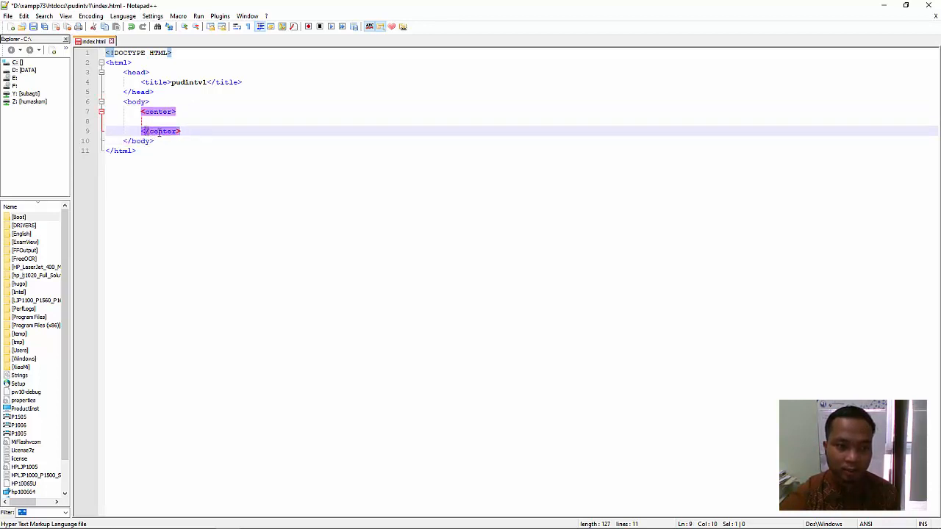
{"action": "left_click", "coordinate": [158, 121]}
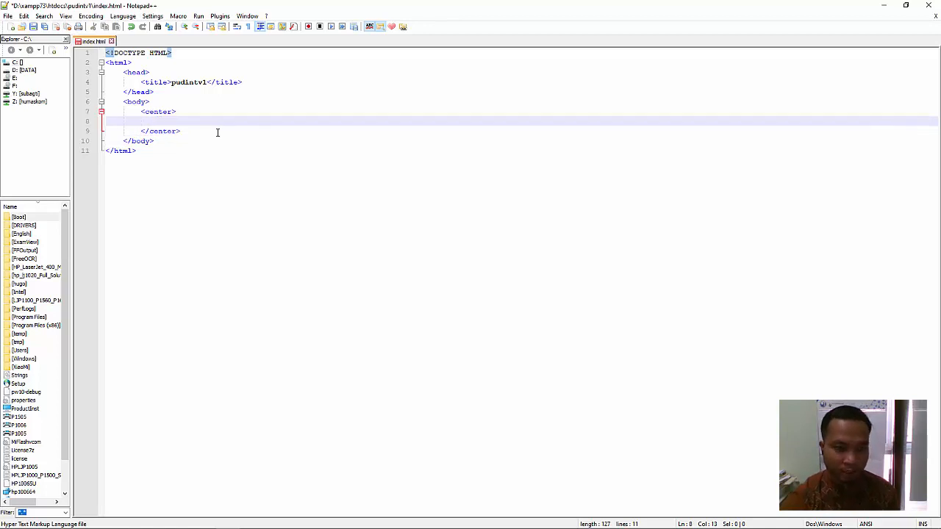
Add an h1 heading reading Pudin TV 1 on the empty line inside the center element
{"action": "type", "text": "<h1"}
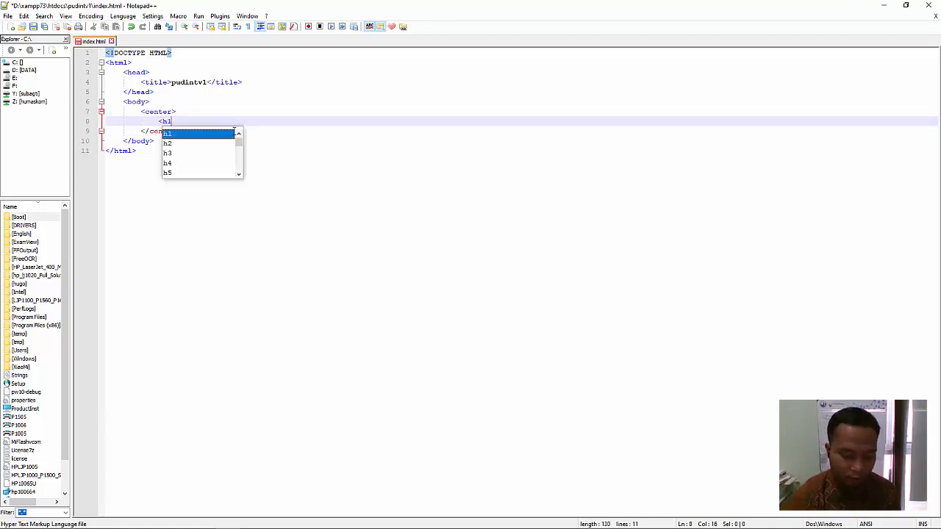
{"action": "type", "text": ">"}
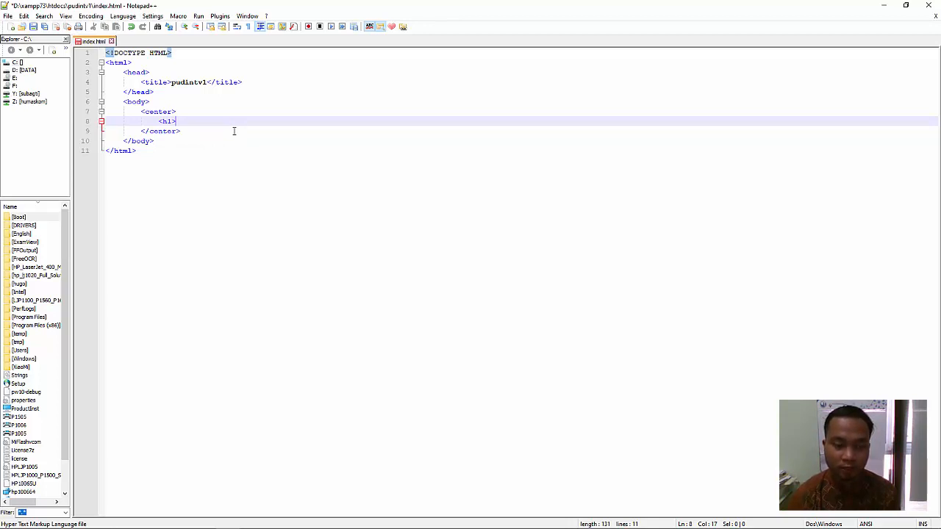
{"action": "type", "text": "Pu"}
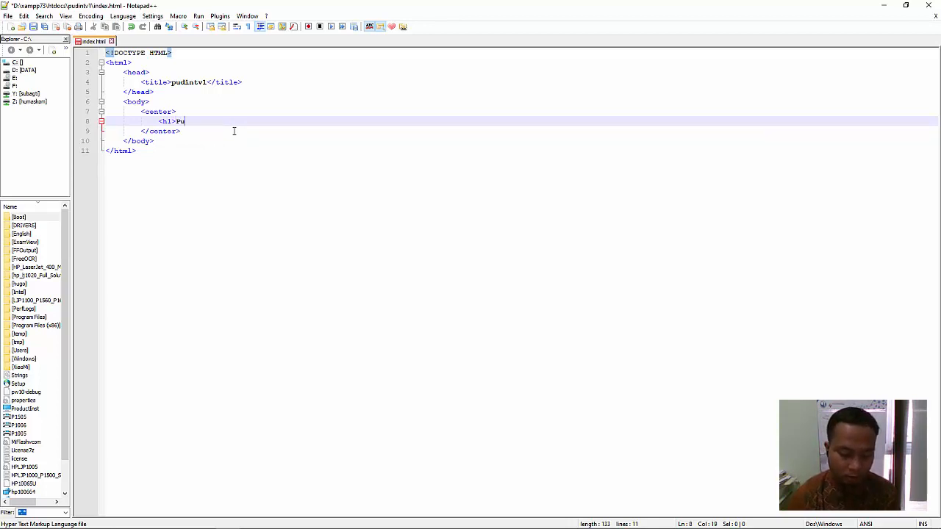
{"action": "type", "text": "din TV"}
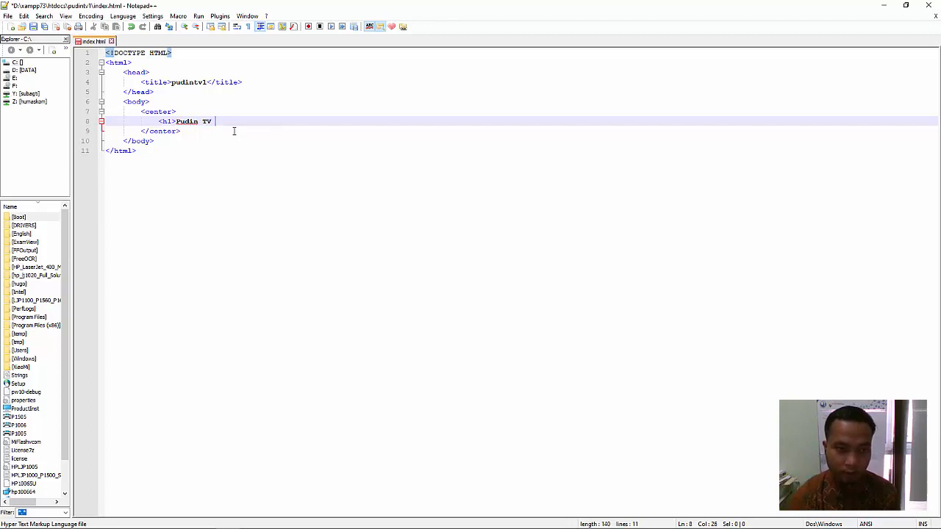
{"action": "type", "text": " 1<"}
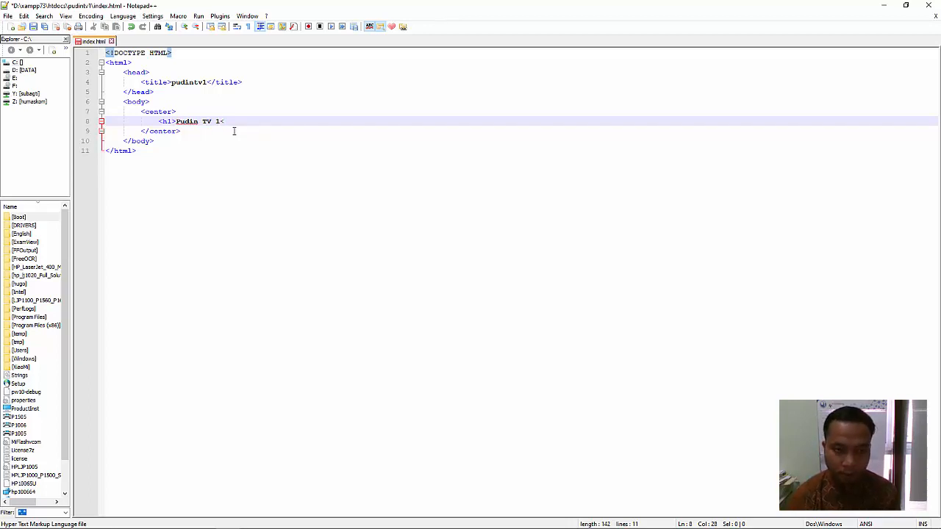
{"action": "type", "text": "/h1"}
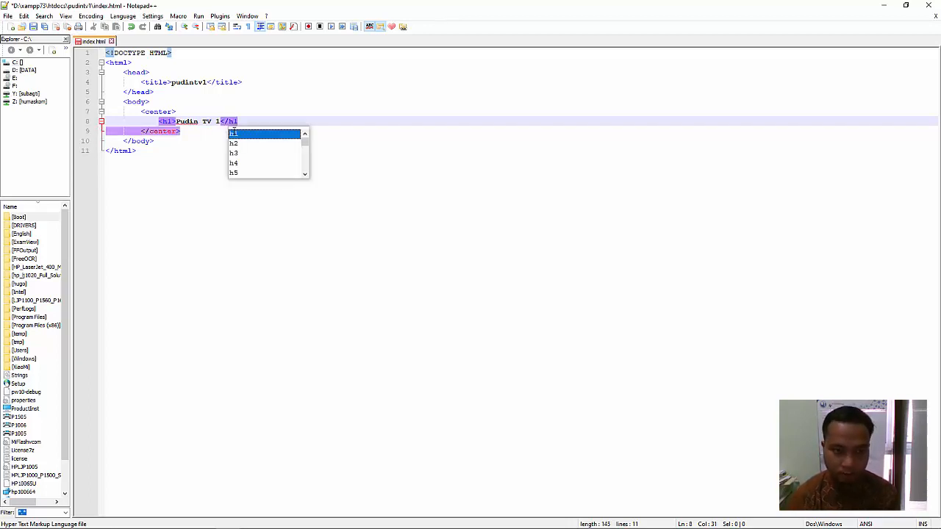
{"action": "type", "text": ">"}
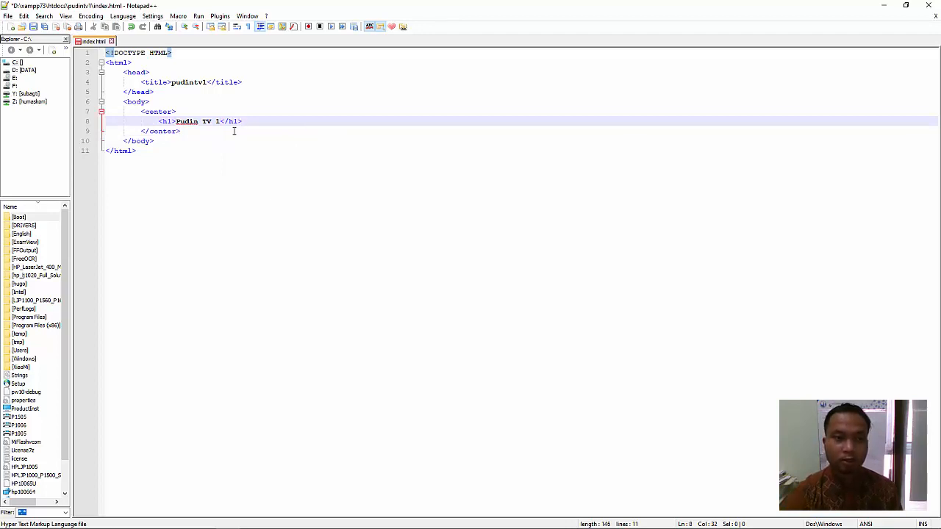
Review the html, head, body, center and h1 tags of the page and save index.html
{"action": "left_click", "coordinate": [118, 63]}
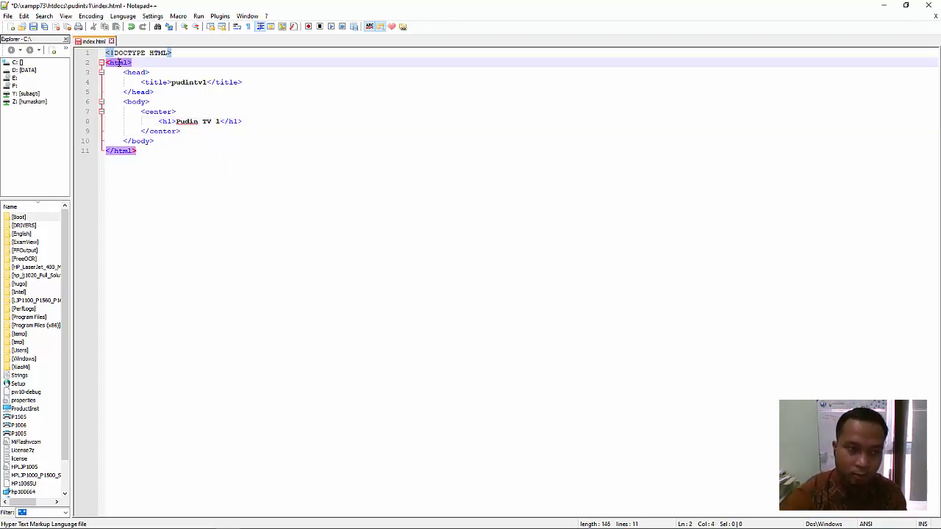
{"action": "left_click", "coordinate": [126, 53]}
{"action": "left_click", "coordinate": [125, 63]}
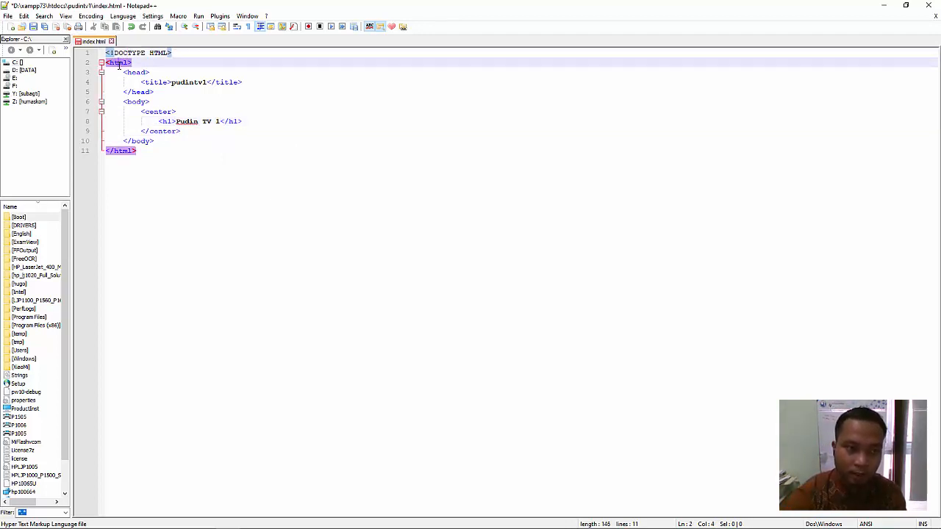
{"action": "left_click", "coordinate": [137, 72]}
{"action": "left_click", "coordinate": [136, 102]}
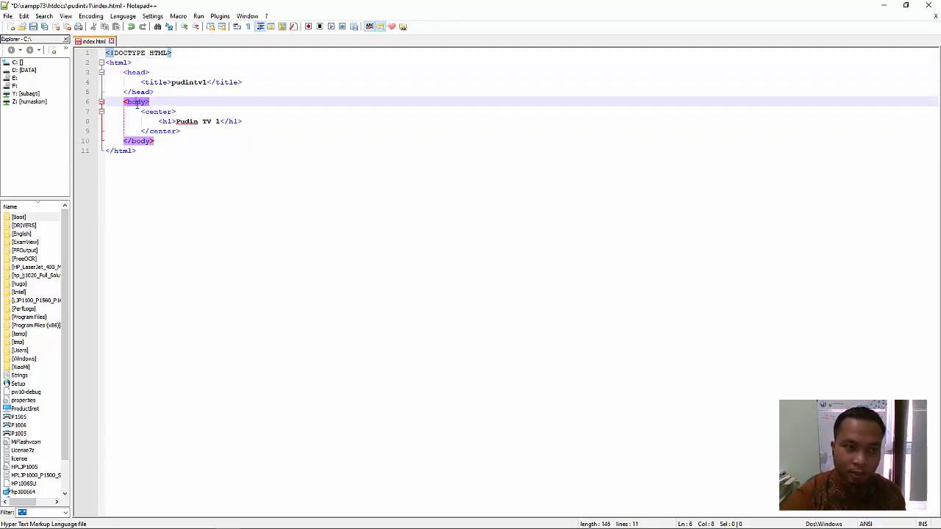
{"action": "left_click", "coordinate": [176, 112]}
{"action": "left_click", "coordinate": [181, 121]}
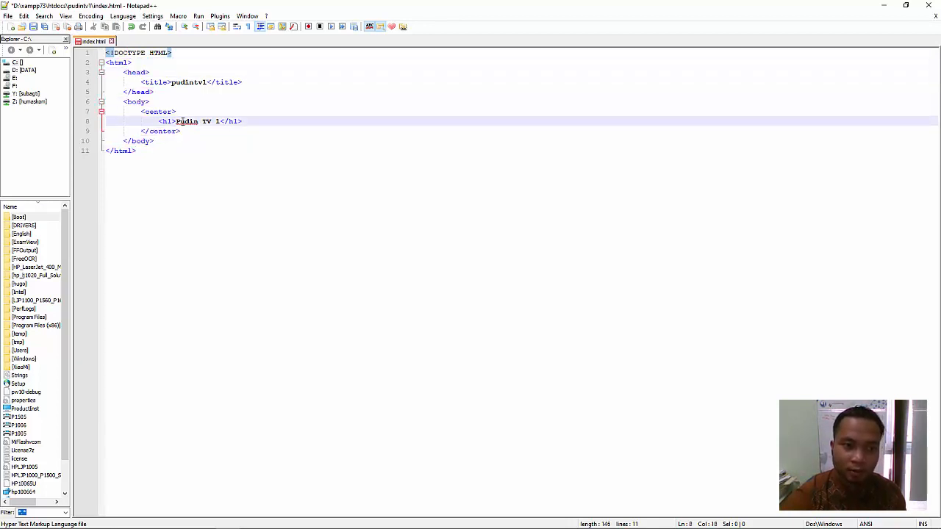
{"action": "type", "text": "1"}
{"action": "left_click_drag", "start_coordinate": [220, 122], "coordinate": [175, 122]}
{"action": "key", "text": "End"}
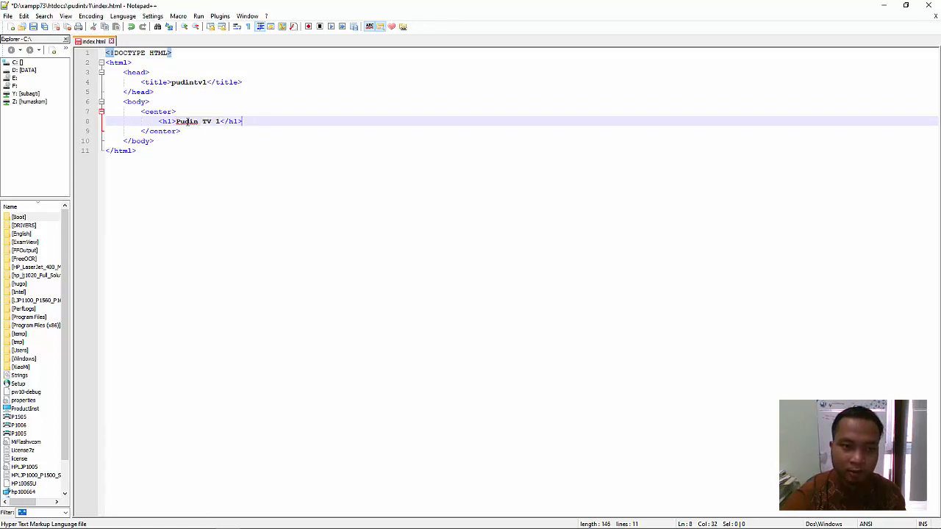
{"action": "left_click", "coordinate": [170, 121]}
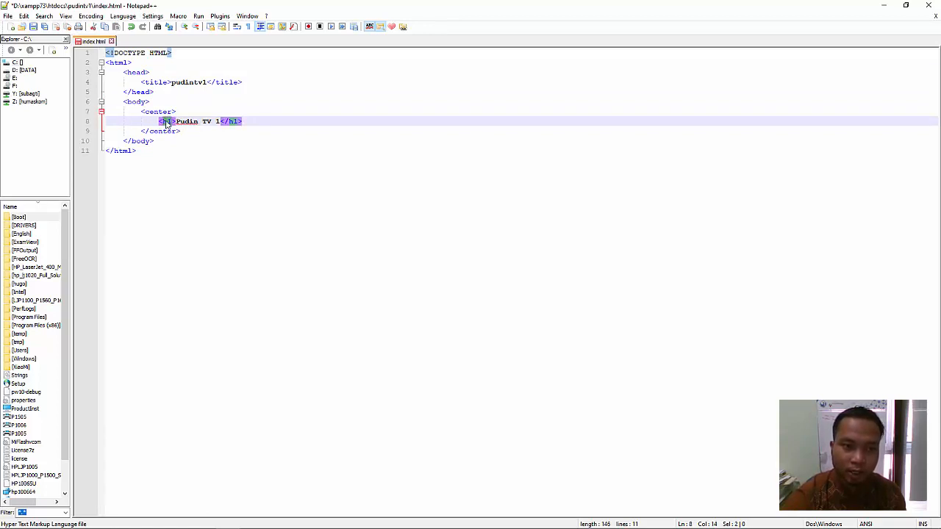
{"action": "left_click", "coordinate": [33, 26]}
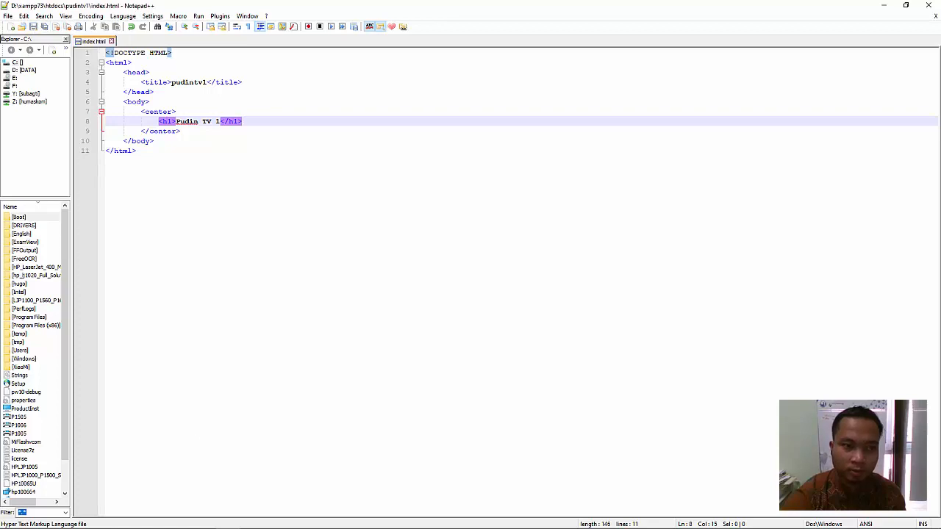
Switch to the Notepad notes and read the instruction giving the xampp/apache/conf/httpd.conf path
{"action": "mouse_move", "coordinate": [183, 519]}
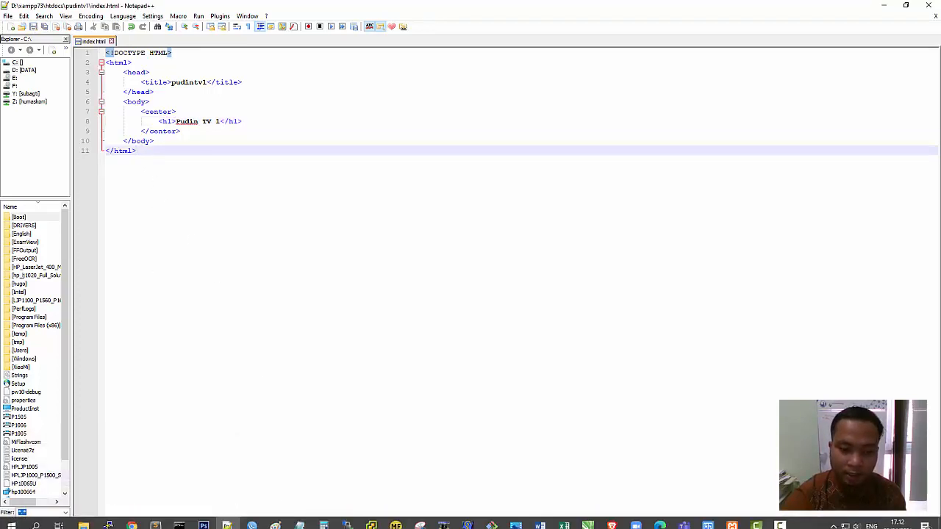
{"action": "left_click", "coordinate": [300, 521]}
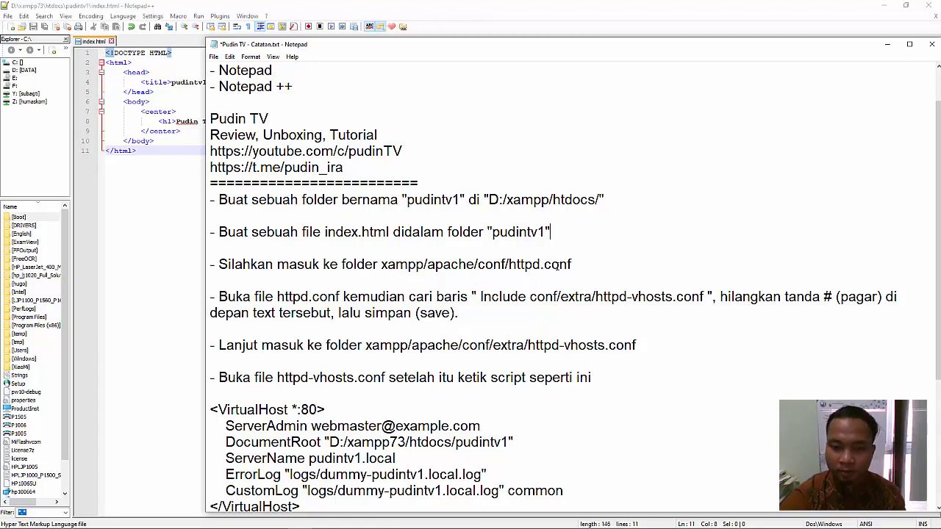
{"action": "left_click_drag", "start_coordinate": [382, 266], "coordinate": [434, 266]}
{"action": "left_click", "coordinate": [424, 266]}
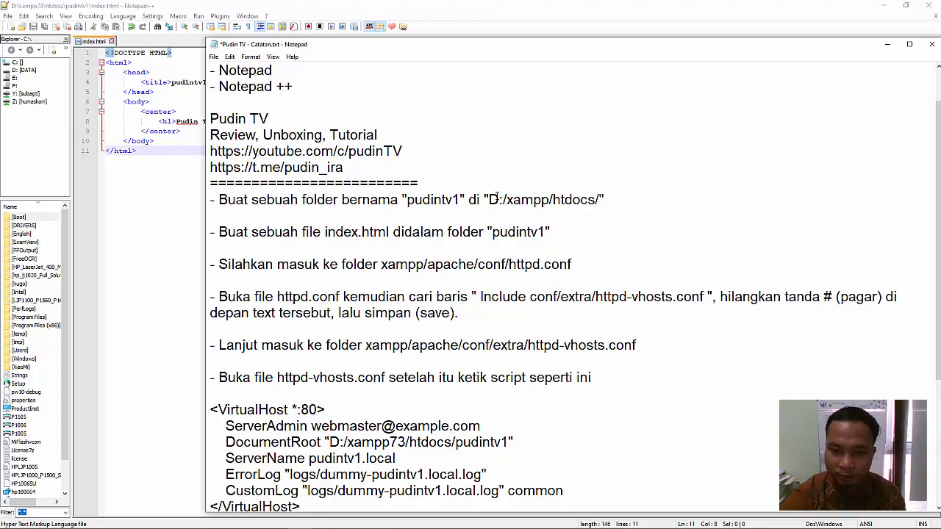
{"action": "left_click_drag", "start_coordinate": [499, 198], "coordinate": [489, 198]}
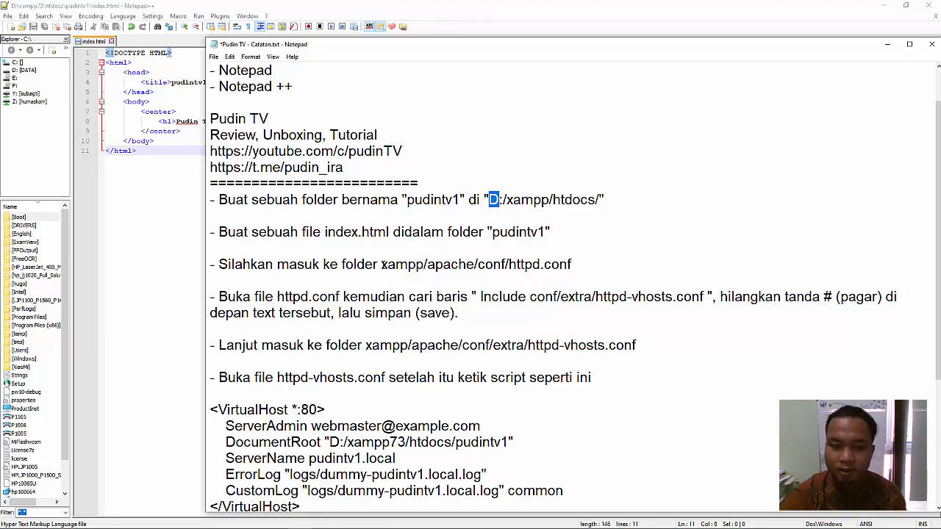
{"action": "left_click_drag", "start_coordinate": [382, 265], "coordinate": [424, 264]}
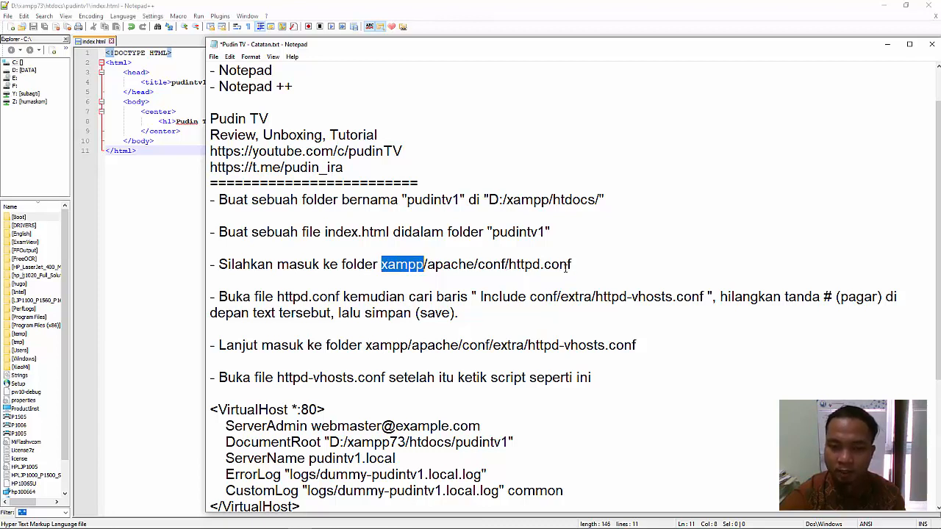
Switch to File Explorer and open the apache\conf folder inside xampp73 on drive D
{"action": "left_click", "coordinate": [83, 523]}
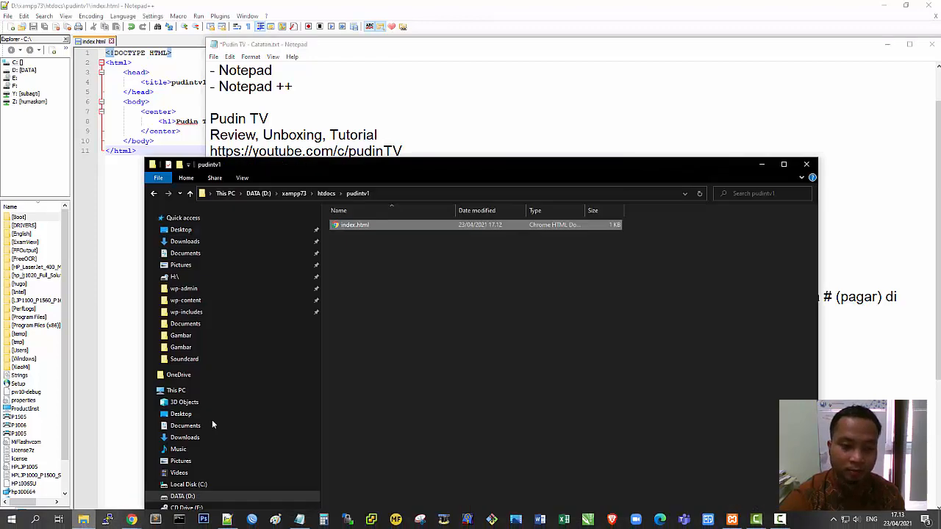
{"action": "left_click", "coordinate": [269, 194]}
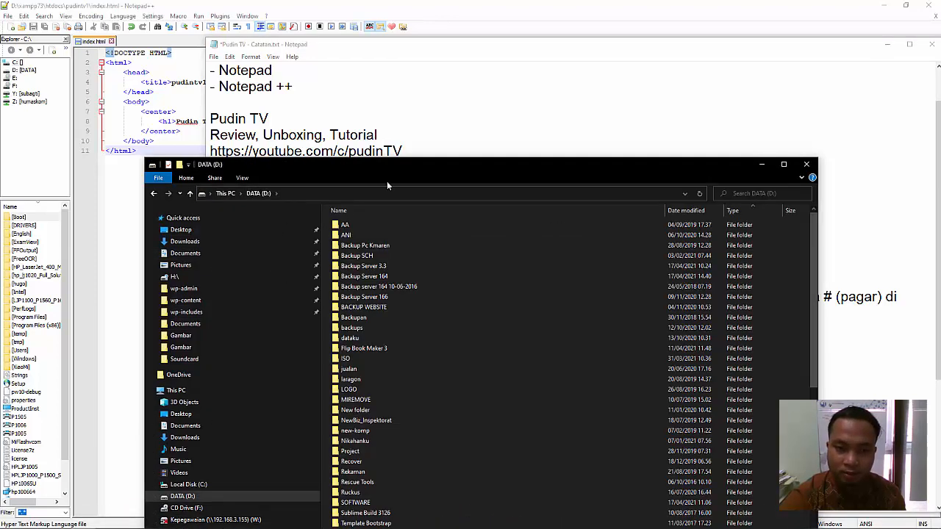
{"action": "left_click_drag", "start_coordinate": [386, 181], "coordinate": [388, 19]}
{"action": "scroll", "coordinate": [454, 229], "scroll_direction": "down", "scroll_amount": 1}
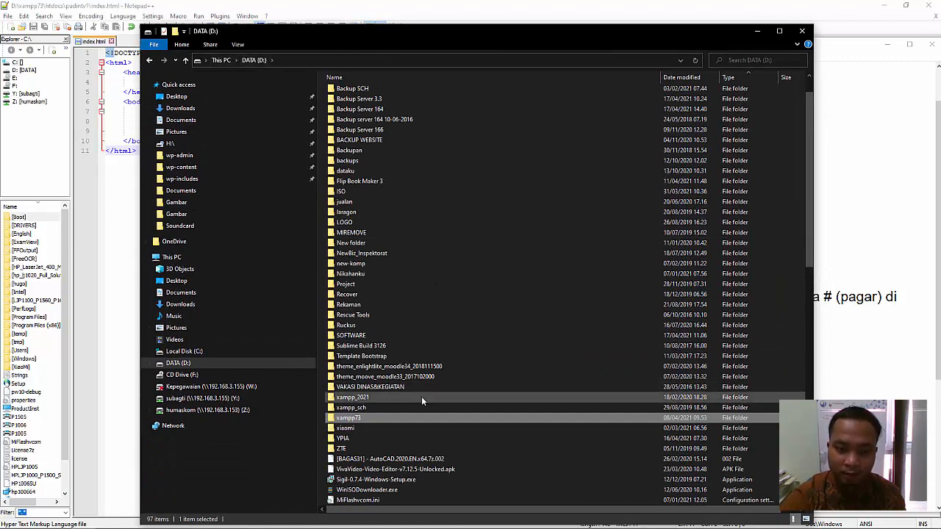
{"action": "double_click", "coordinate": [382, 419]}
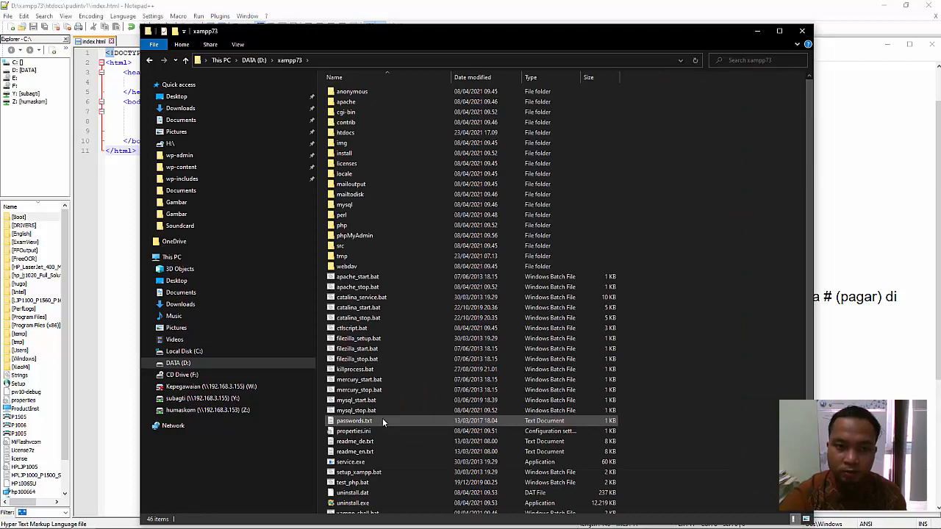
{"action": "double_click", "coordinate": [379, 102]}
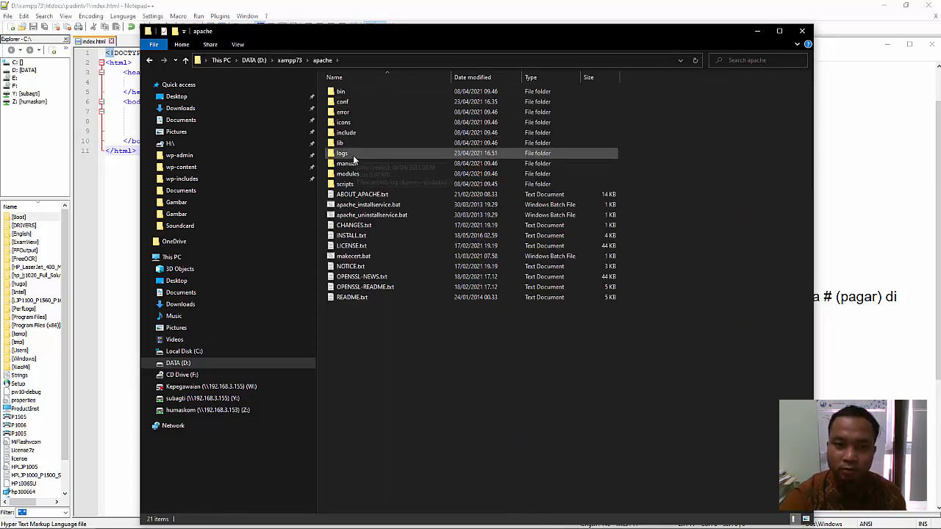
{"action": "double_click", "coordinate": [361, 103]}
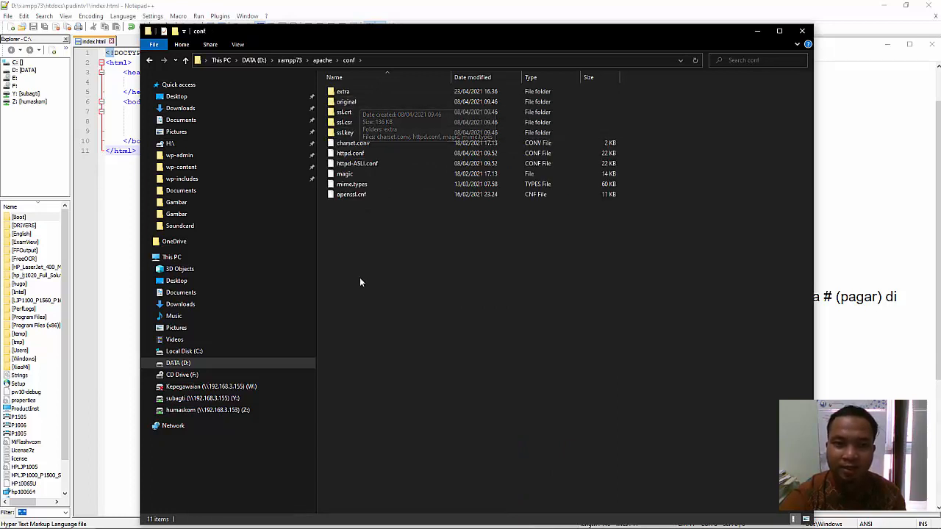
Permanently delete the httpd-ASLI.conf file from the conf folder
{"action": "left_click", "coordinate": [381, 152]}
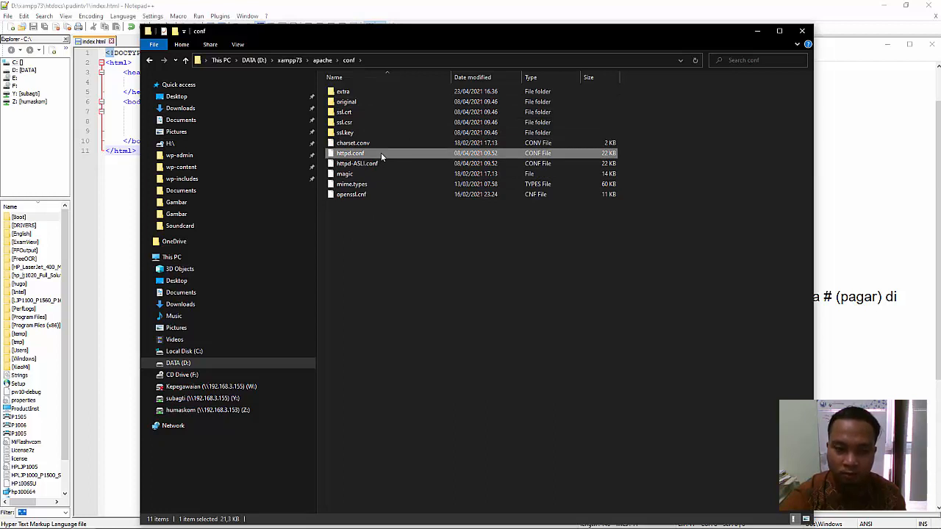
{"action": "left_click", "coordinate": [379, 162]}
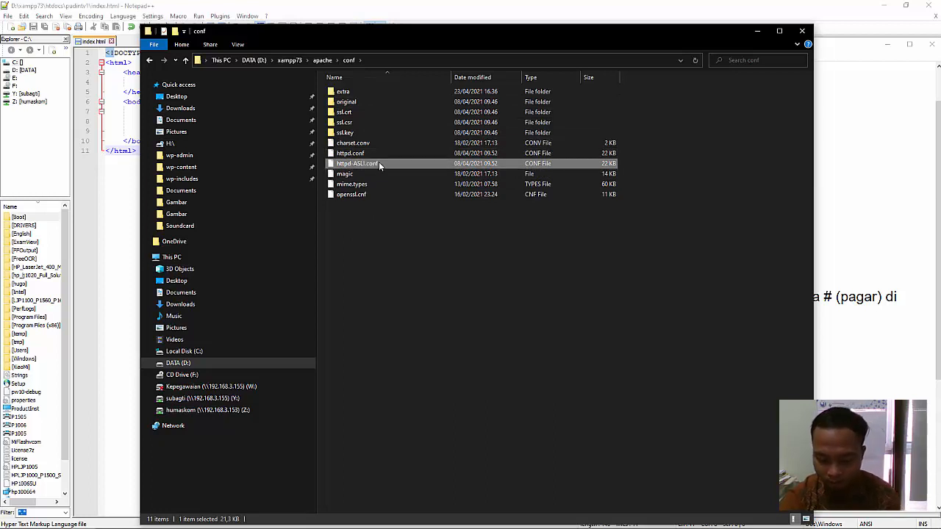
{"action": "key", "text": "shift+Delete"}
{"action": "key", "text": "Return"}
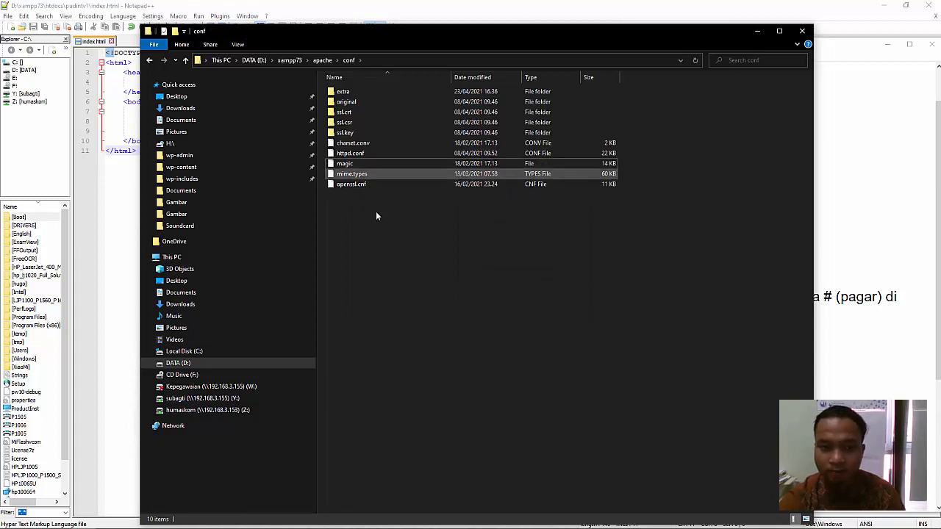
Make a copy of httpd.conf in the same conf folder
{"action": "left_click", "coordinate": [381, 153]}
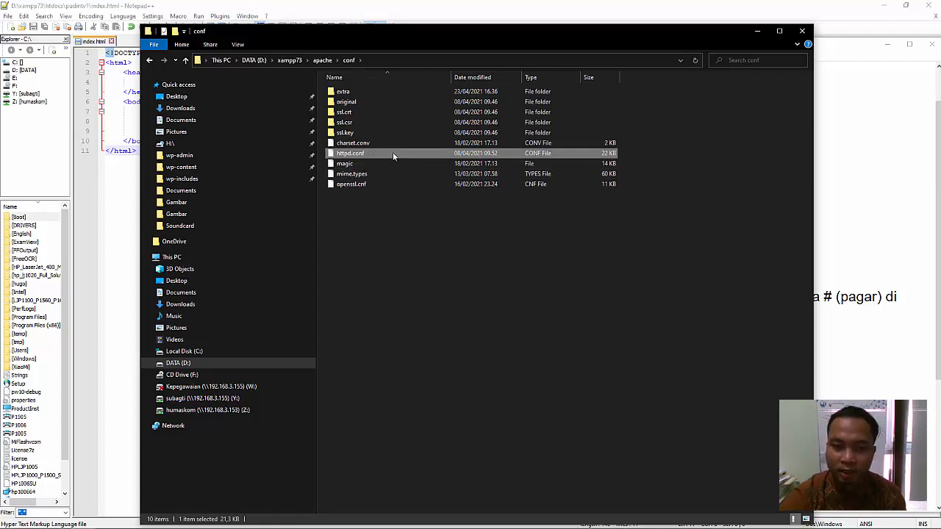
{"action": "right_click", "coordinate": [392, 152]}
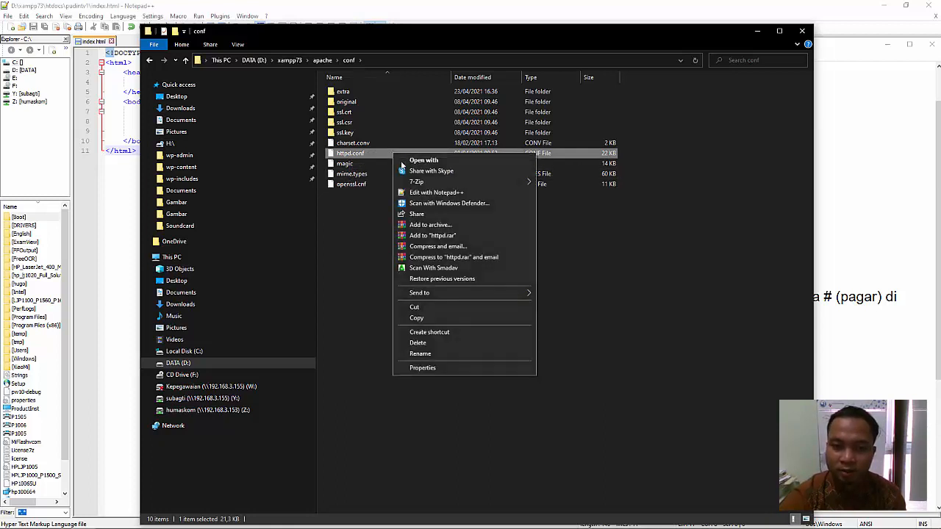
{"action": "left_click", "coordinate": [426, 318]}
{"action": "left_click", "coordinate": [370, 264]}
{"action": "right_click", "coordinate": [370, 265]}
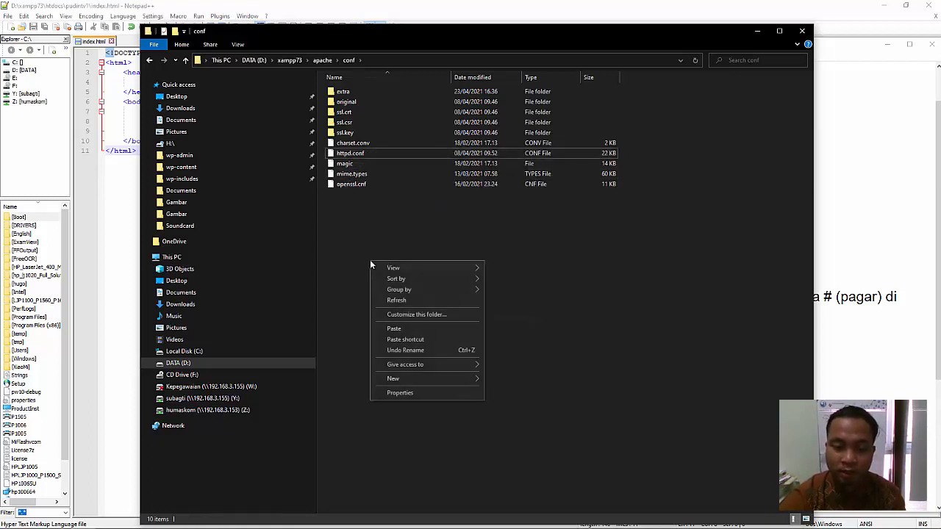
{"action": "left_click", "coordinate": [395, 326]}
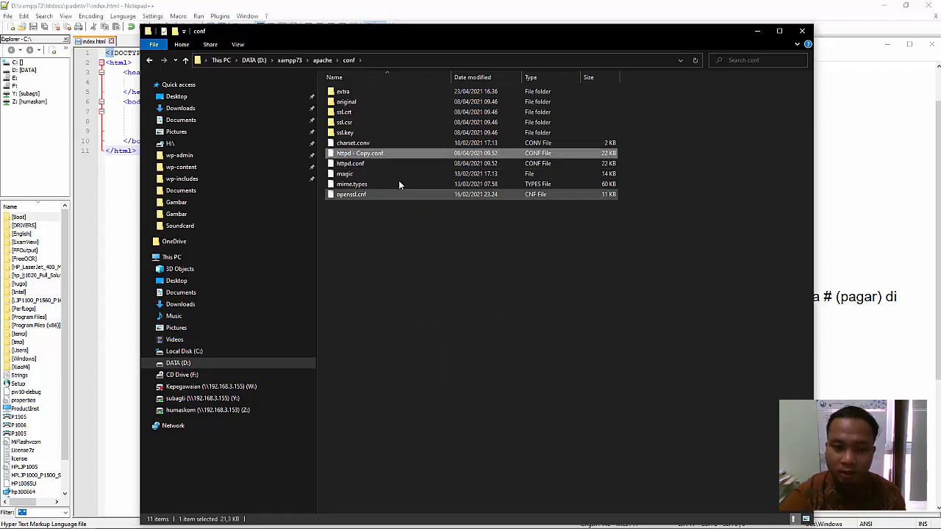
Rename the copied configuration file in the conf folder to httpd-ASLI.conf
{"action": "right_click", "coordinate": [402, 153]}
{"action": "left_click", "coordinate": [430, 356]}
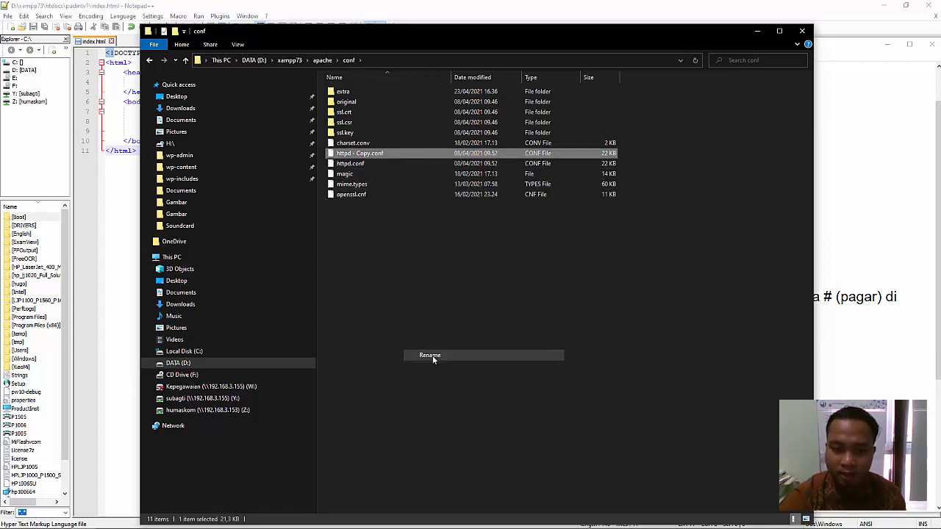
{"action": "key", "text": "Right"}
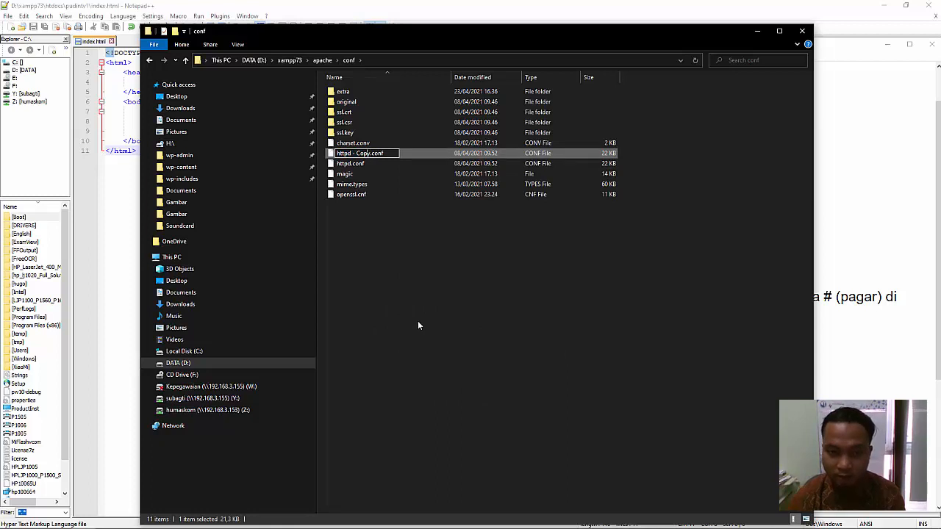
{"action": "key", "text": "BackSpace"}
{"action": "key", "text": "BackSpace"}
{"action": "key", "text": "BackSpace"}
{"action": "key", "text": "BackSpace"}
{"action": "key", "text": "BackSpace"}
{"action": "key", "text": "BackSpace"}
{"action": "key", "text": "BackSpace"}
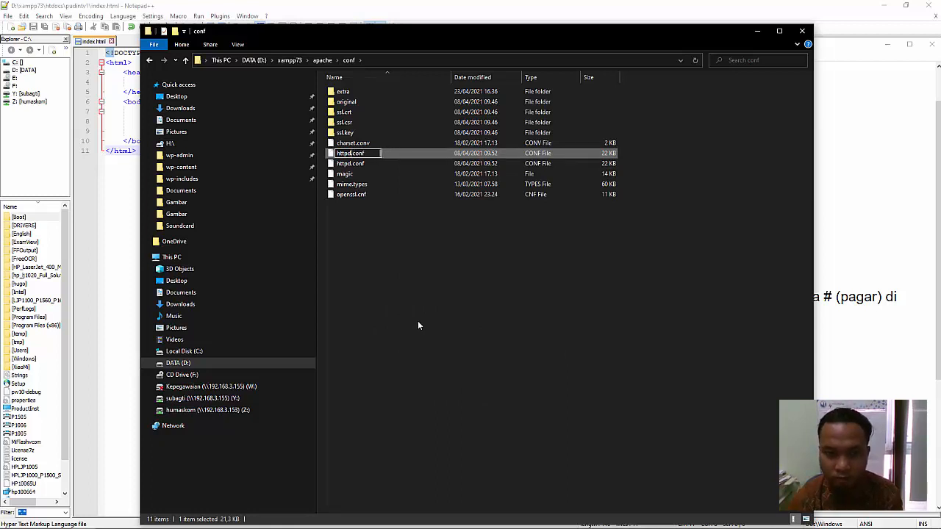
{"action": "type", "text": "-ASLI"}
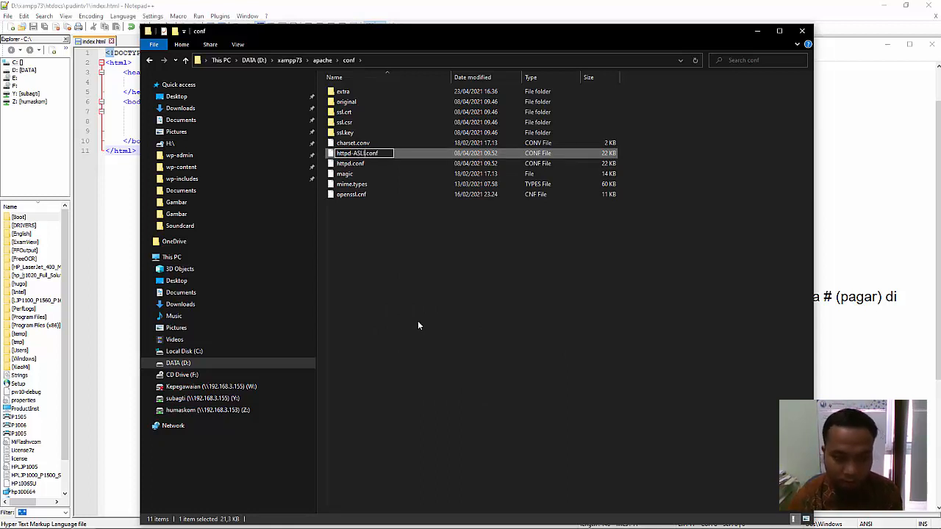
{"action": "key", "text": "Return"}
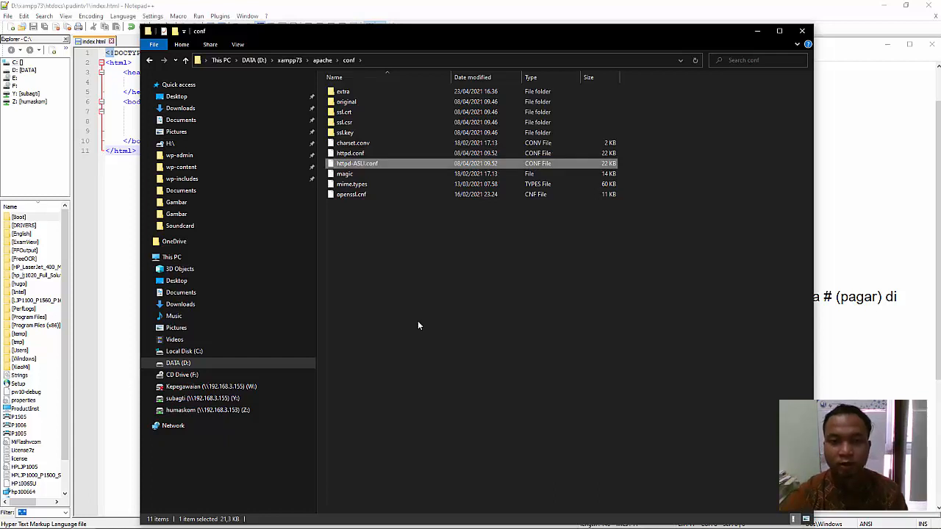
{"action": "left_click", "coordinate": [417, 320]}
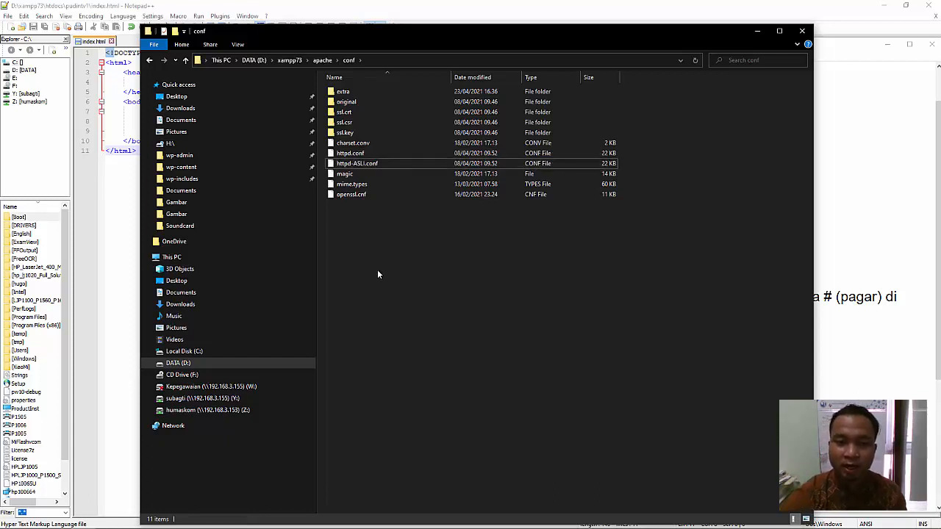
{"action": "left_click", "coordinate": [378, 168]}
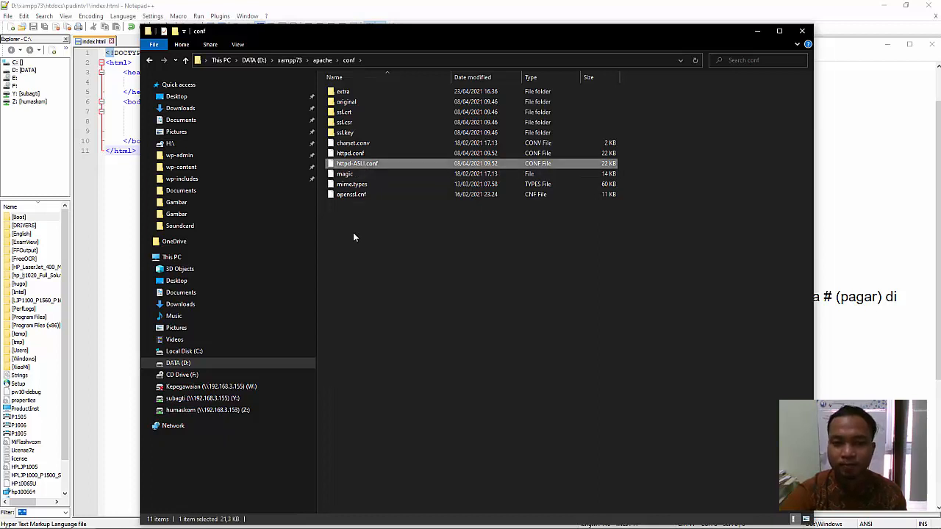
Check the httpd.conf path in the Notepad notes and open httpd.conf from the conf folder in Notepad++
{"action": "left_click", "coordinate": [373, 154]}
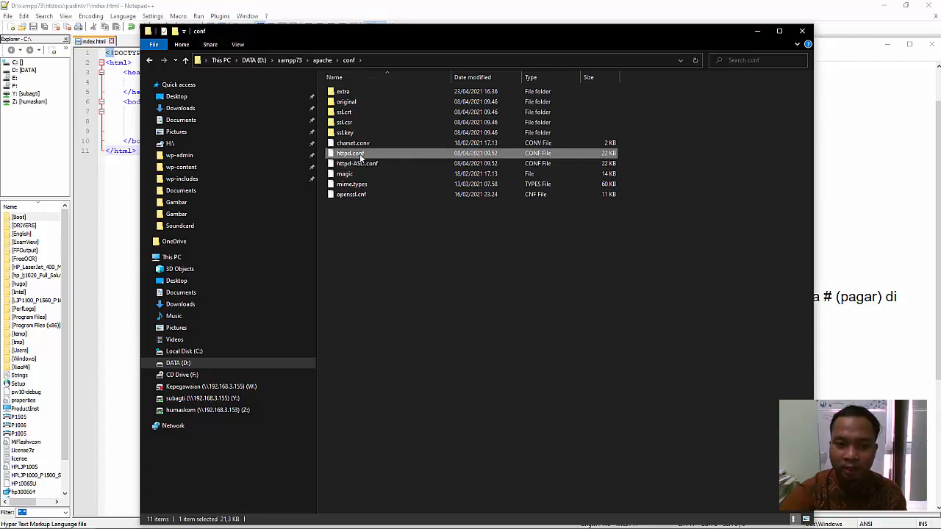
{"action": "left_click", "coordinate": [298, 521]}
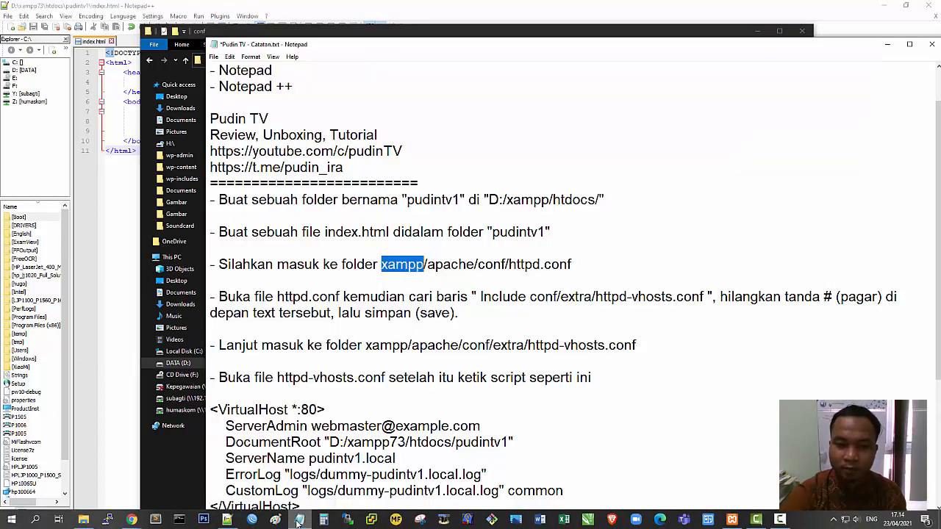
{"action": "left_click", "coordinate": [587, 264]}
{"action": "mouse_move", "coordinate": [170, 526]}
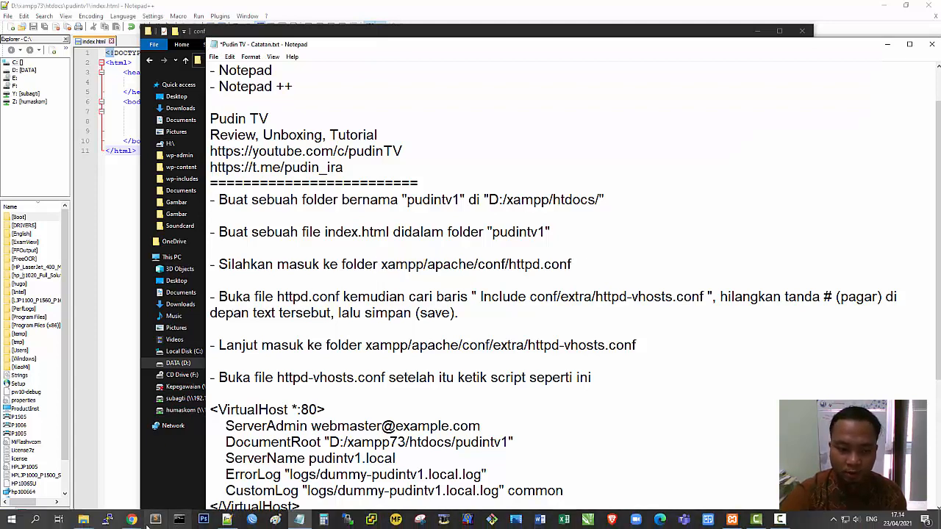
{"action": "left_click", "coordinate": [84, 520]}
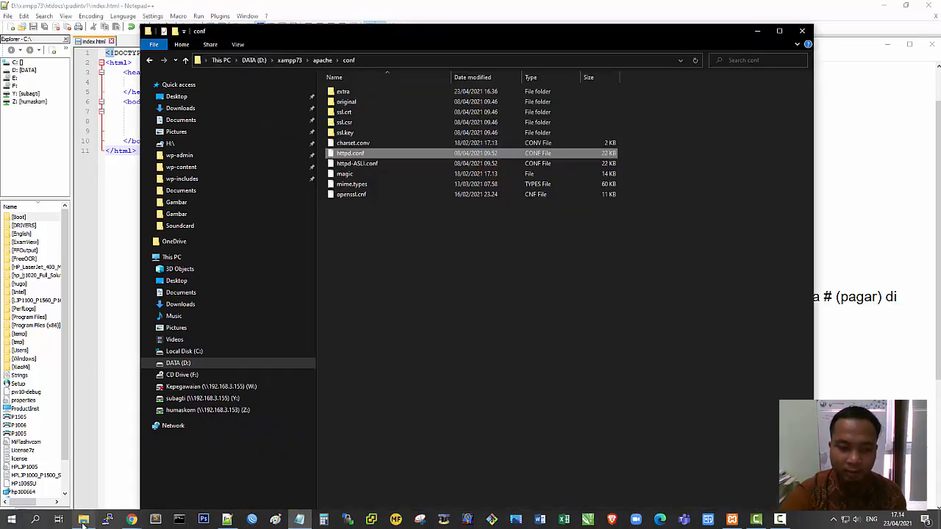
{"action": "right_click", "coordinate": [391, 152]}
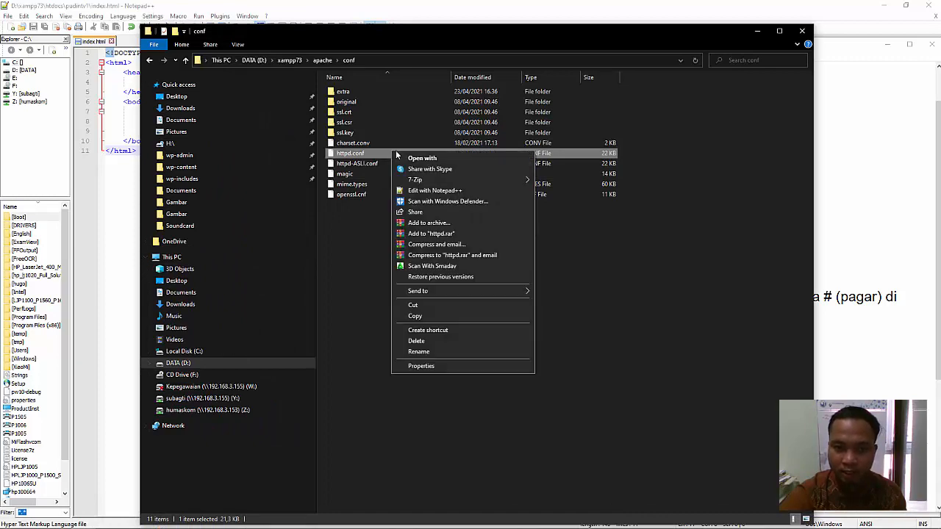
{"action": "left_click", "coordinate": [423, 191]}
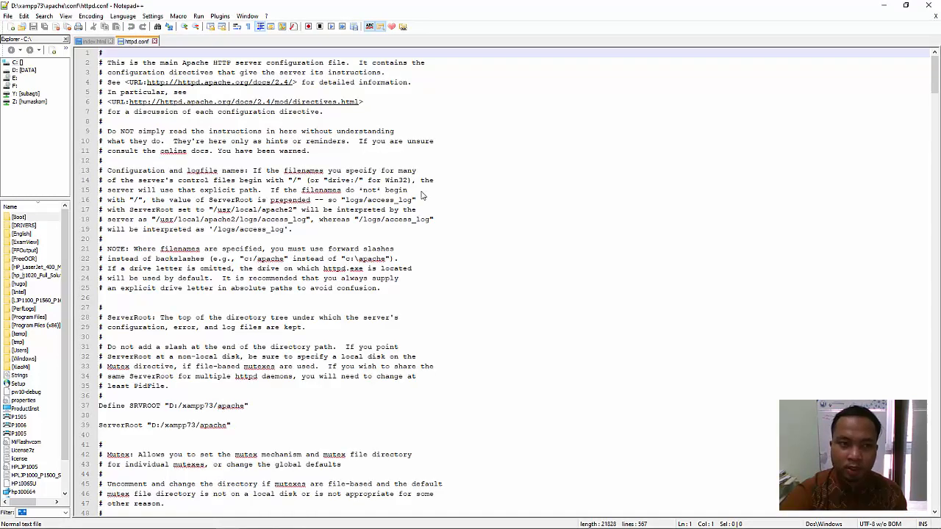
{"action": "scroll", "coordinate": [452, 303], "scroll_direction": "down", "scroll_amount": 4}
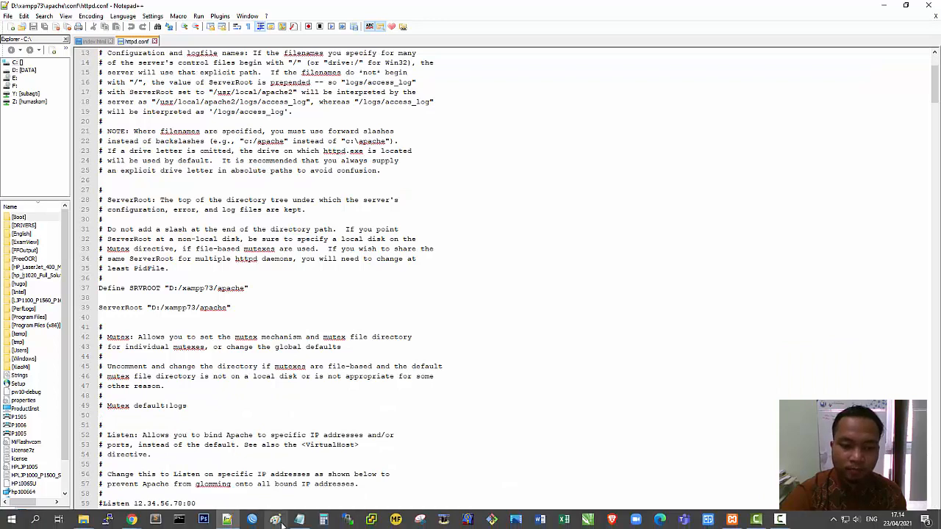
Switch to the Notepad notes and copy the path conf/extra/httpd-vhosts.conf from the Include instruction
{"action": "left_click", "coordinate": [299, 521]}
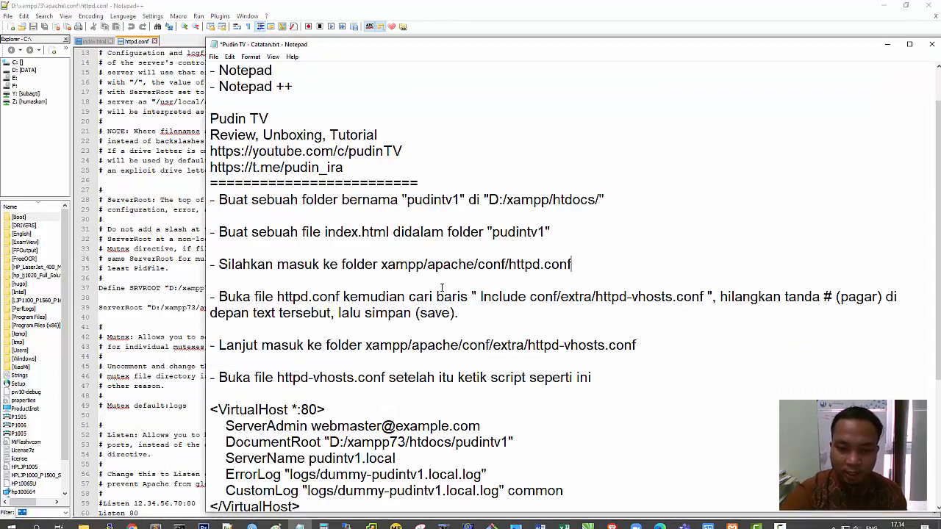
{"action": "scroll", "coordinate": [415, 293], "scroll_direction": "down", "scroll_amount": 2}
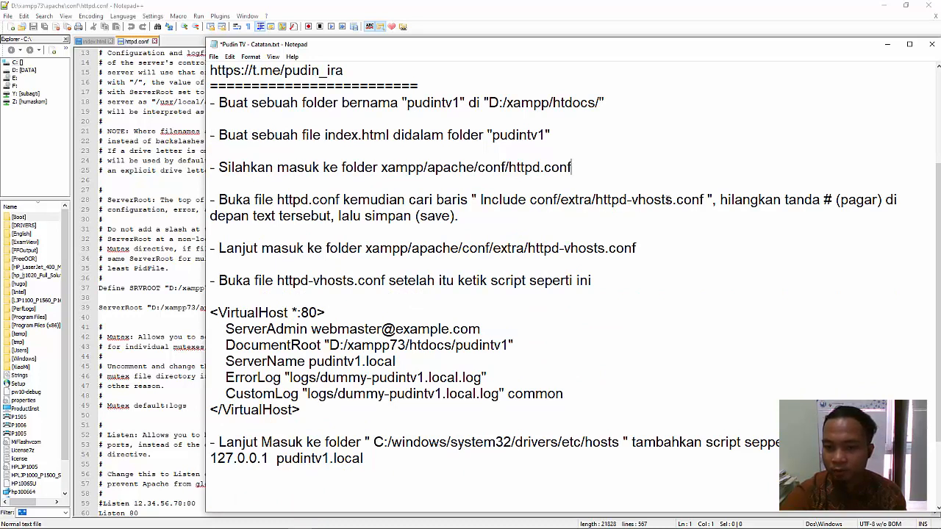
{"action": "left_click_drag", "start_coordinate": [704, 200], "coordinate": [530, 200]}
{"action": "left_click", "coordinate": [593, 199]}
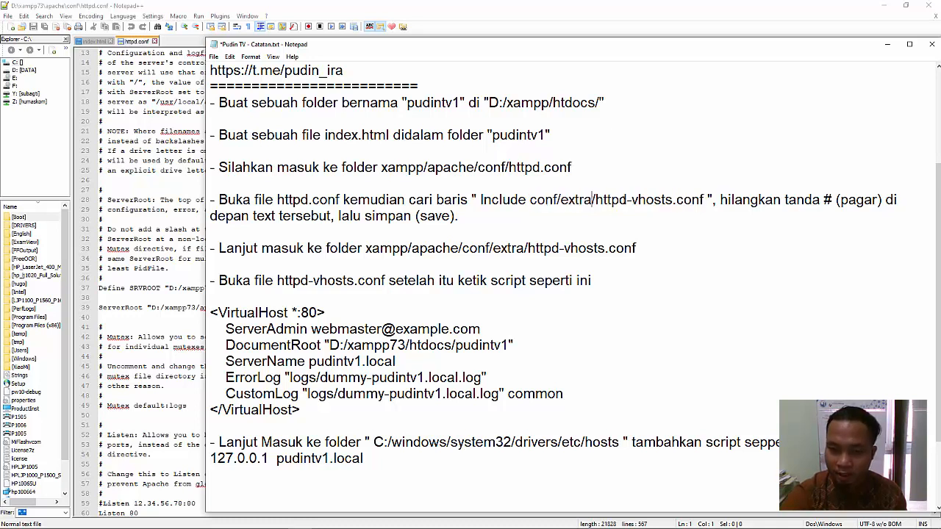
{"action": "left_click_drag", "start_coordinate": [704, 199], "coordinate": [530, 199]}
{"action": "right_click", "coordinate": [575, 200]}
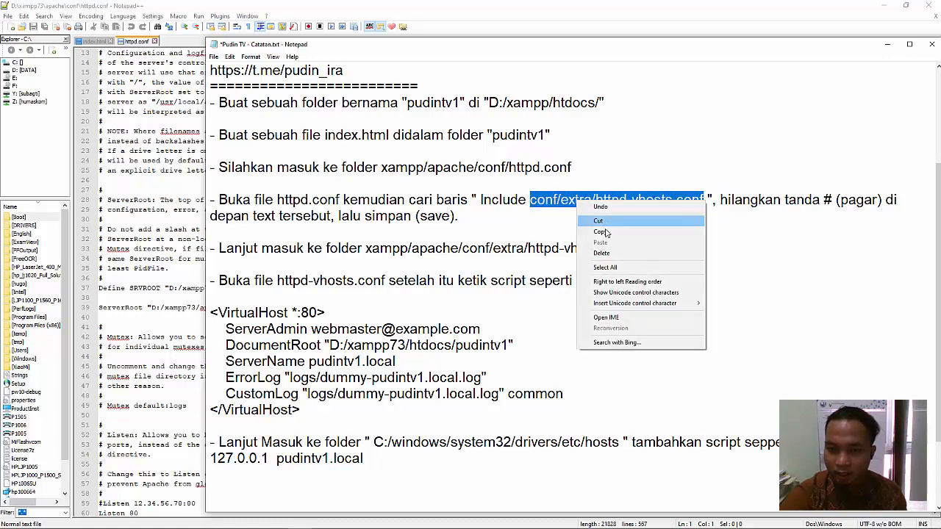
{"action": "left_click", "coordinate": [607, 229]}
Switch to Notepad++ and find the line containing conf/extra/httpd-vhosts.conf in httpd.conf
{"action": "left_click", "coordinate": [128, 188]}
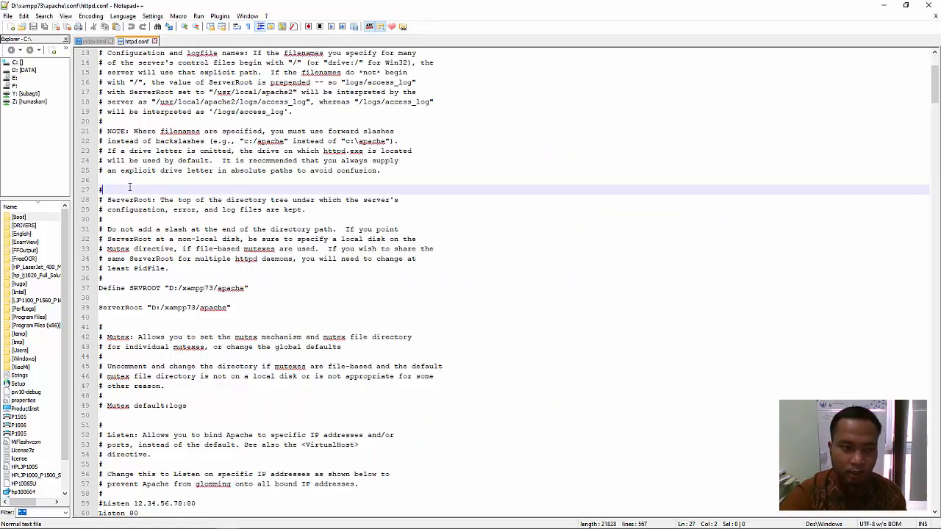
{"action": "key", "text": "ctrl+f"}
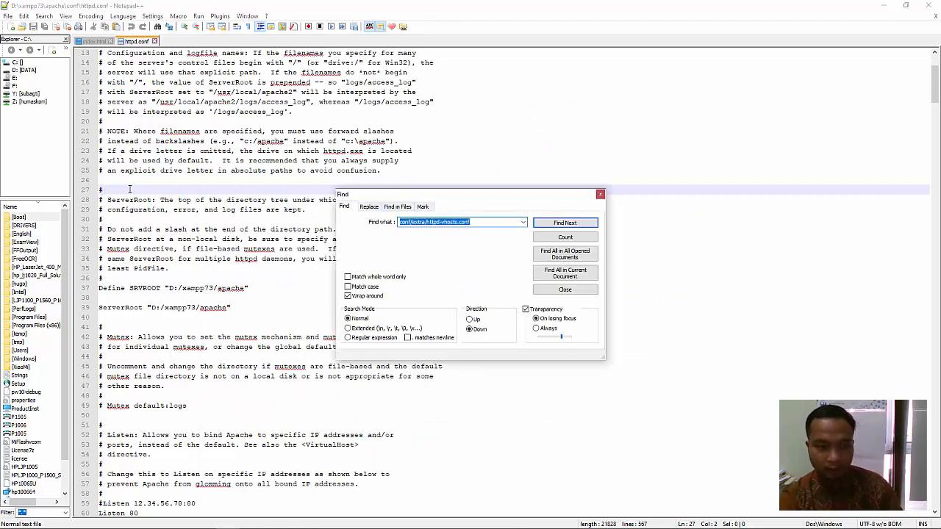
{"action": "key", "text": "ctrl+v"}
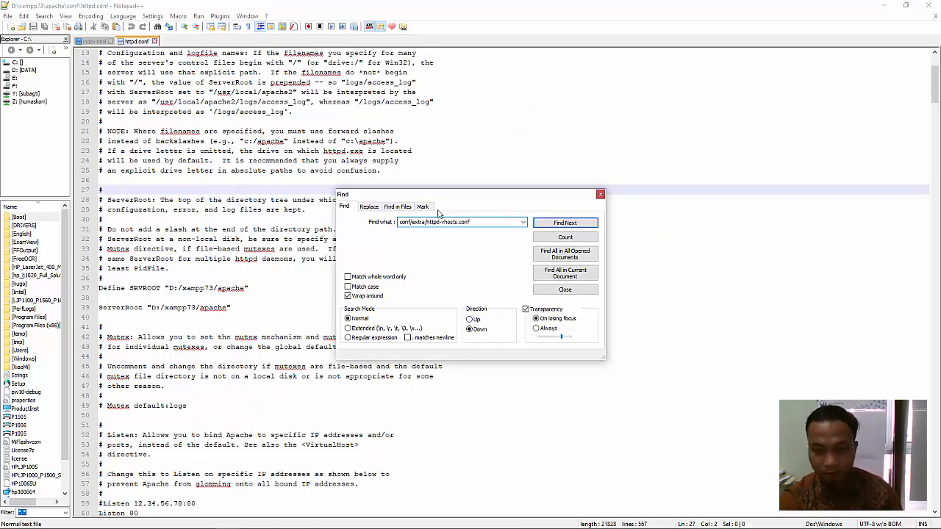
{"action": "left_click", "coordinate": [583, 225]}
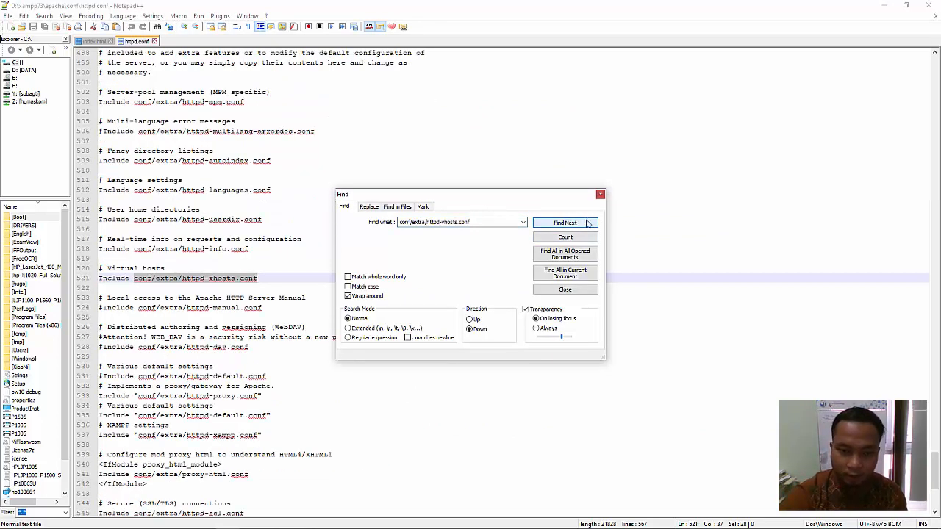
{"action": "left_click", "coordinate": [601, 196]}
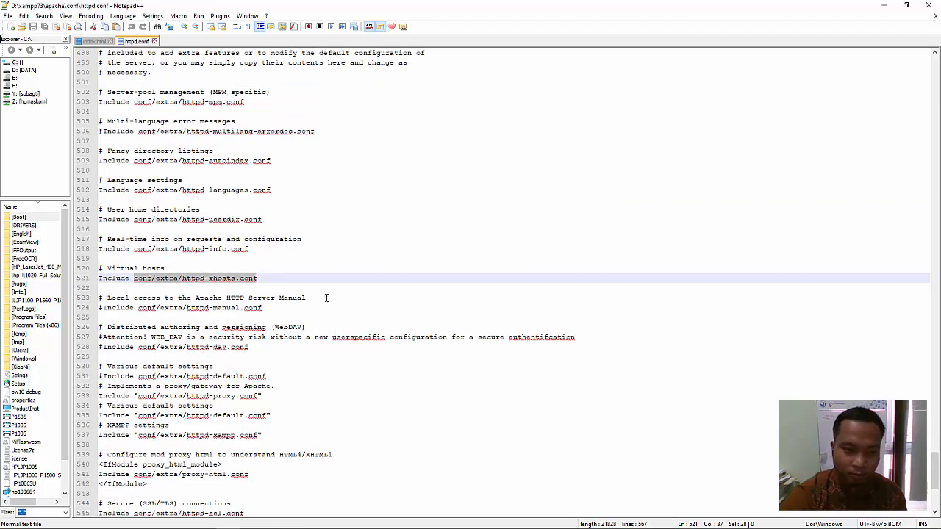
{"action": "left_click", "coordinate": [176, 282]}
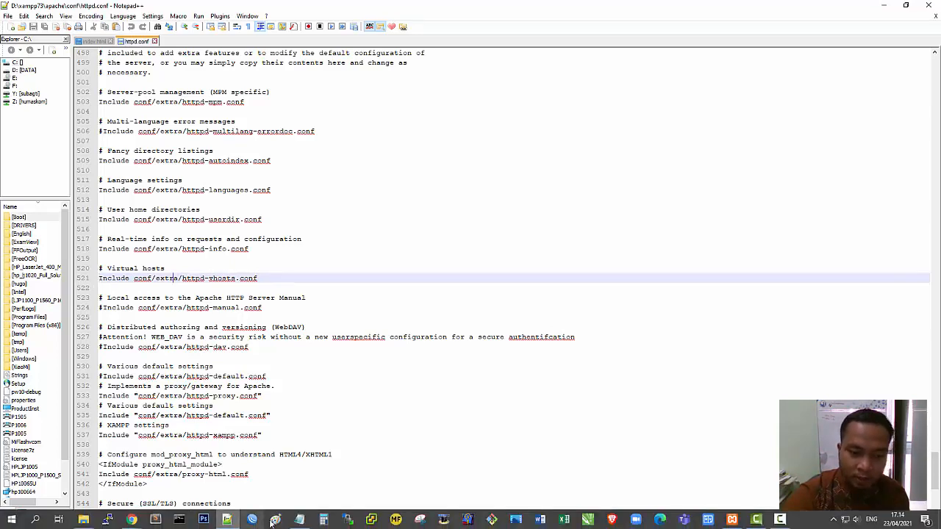
Read the instruction about the # sign in the Notepad notes and return to httpd.conf in Notepad++
{"action": "left_click", "coordinate": [300, 520]}
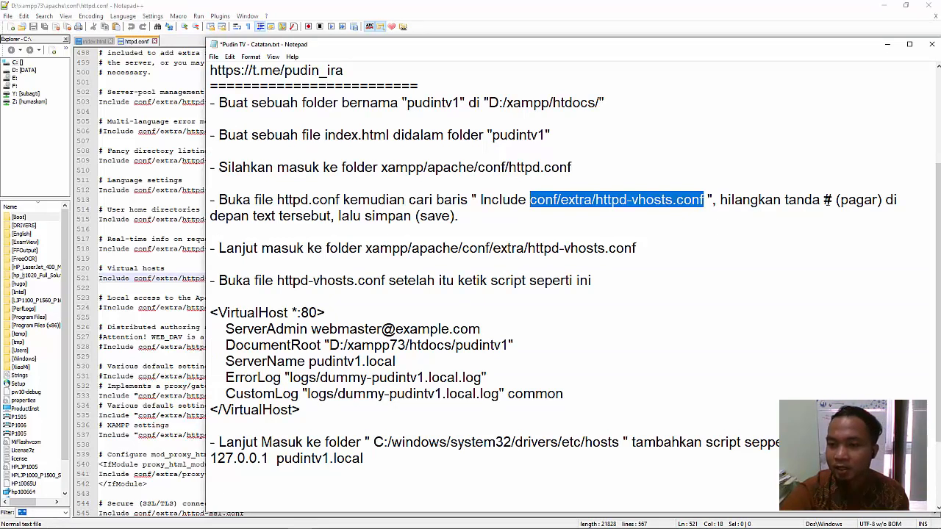
{"action": "left_click_drag", "start_coordinate": [832, 200], "coordinate": [821, 201]}
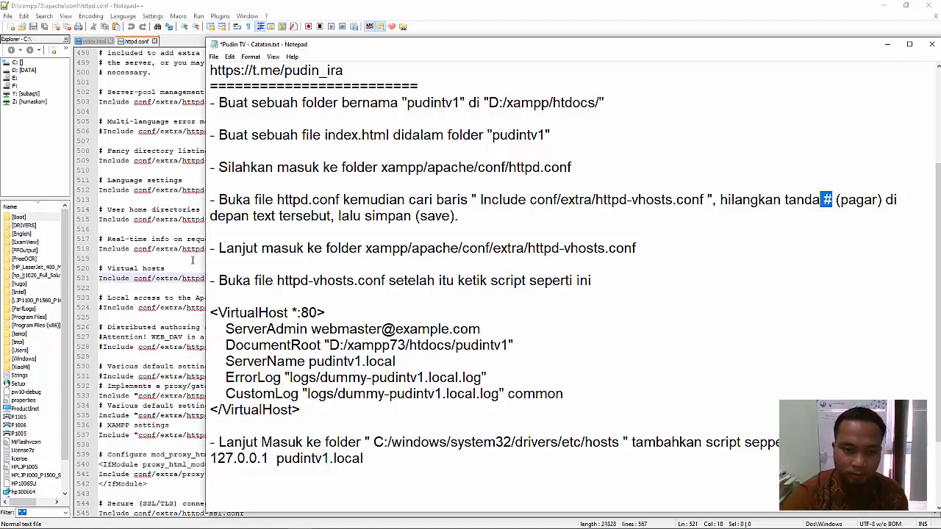
{"action": "left_click", "coordinate": [171, 267]}
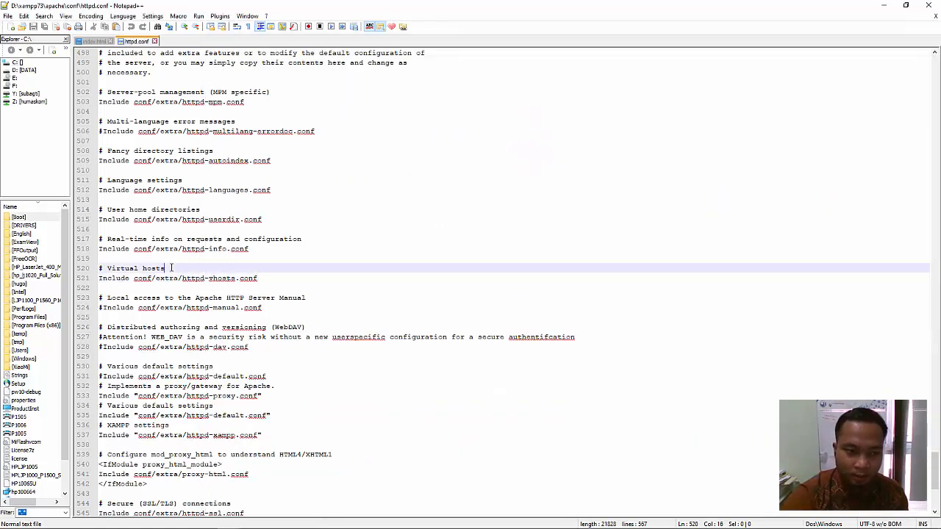
Add a # before the Include conf/extra/httpd-vhosts.conf line, remove it again, and save httpd.conf
{"action": "left_click", "coordinate": [99, 278]}
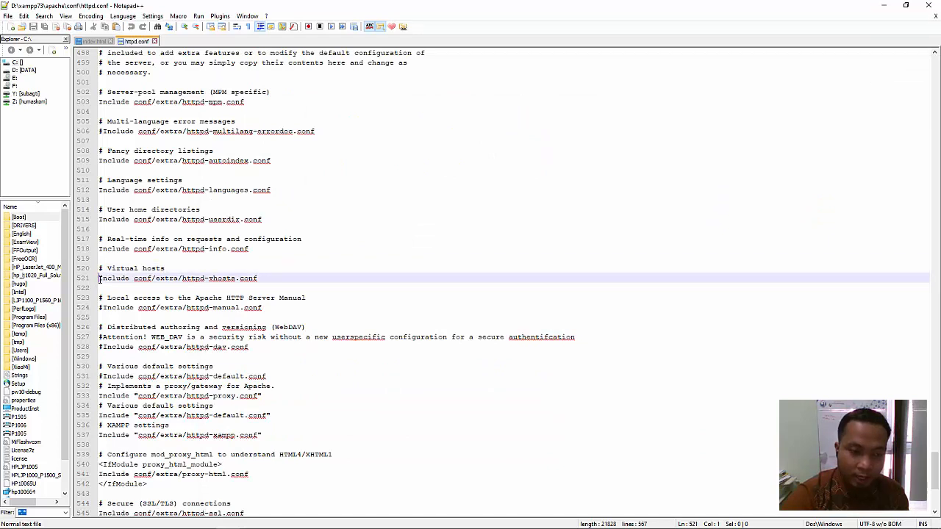
{"action": "type", "text": "#"}
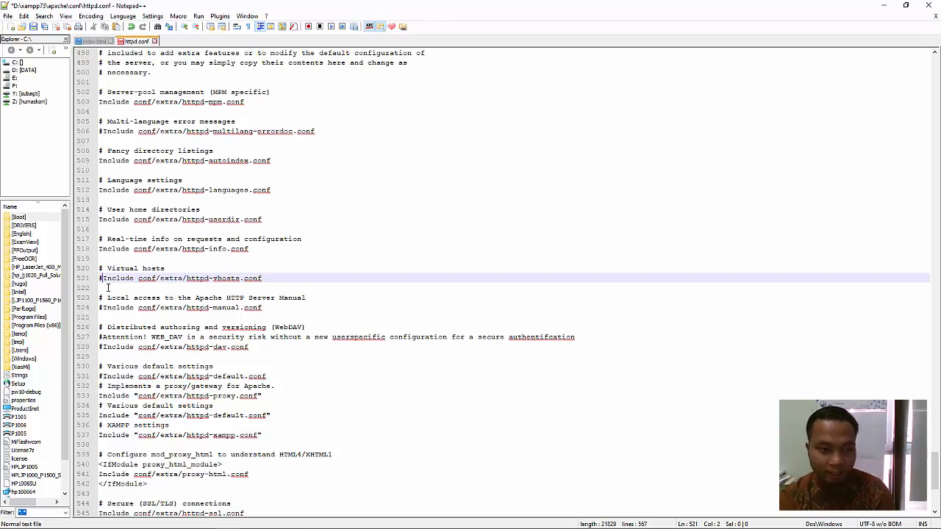
{"action": "key", "text": "BackSpace"}
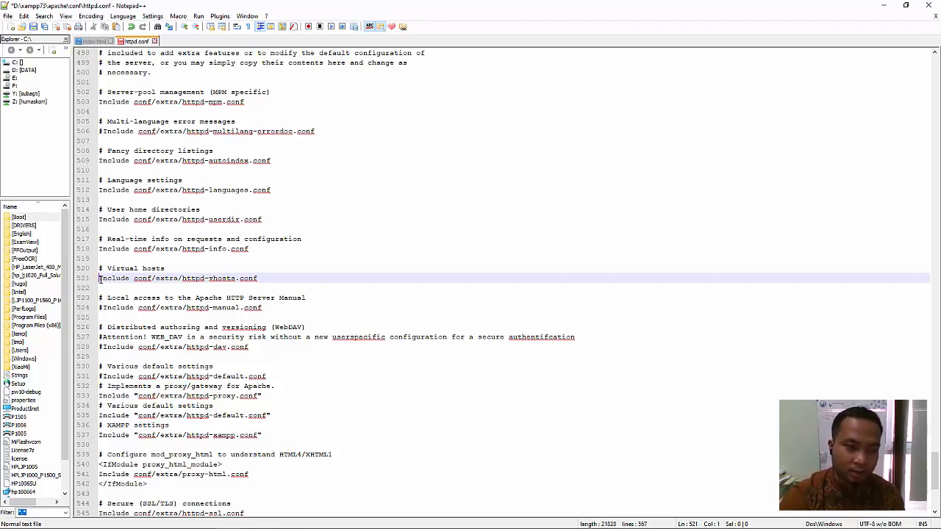
{"action": "left_click", "coordinate": [33, 27]}
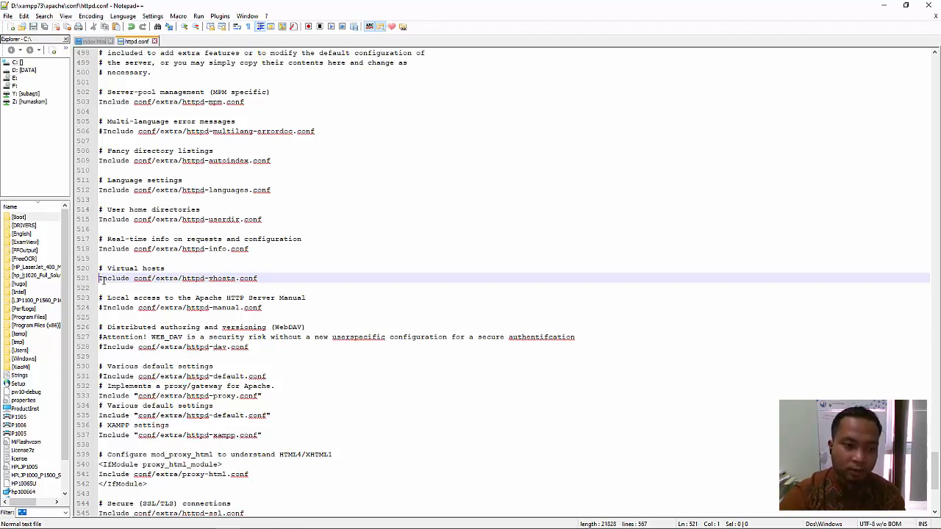
Save httpd.conf again with the httpd-vhosts.conf Include line uncommented and switch to the Notepad notes
{"action": "left_click", "coordinate": [287, 279]}
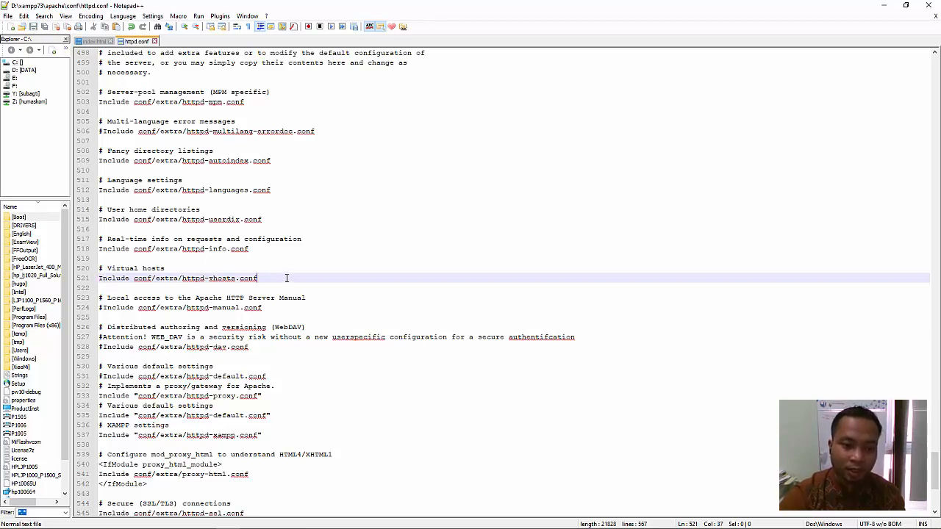
{"action": "left_click_drag", "start_coordinate": [262, 279], "coordinate": [100, 278]}
{"action": "left_click", "coordinate": [279, 277]}
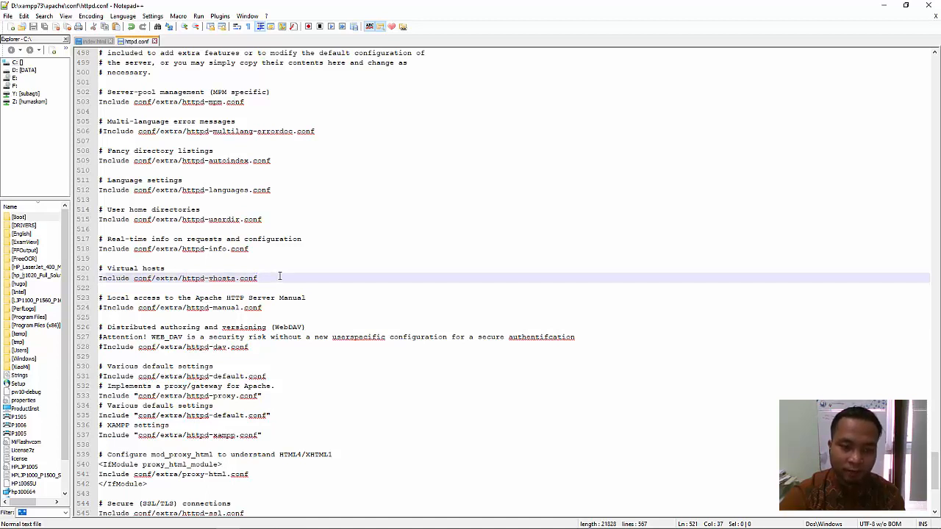
{"action": "left_click", "coordinate": [33, 27]}
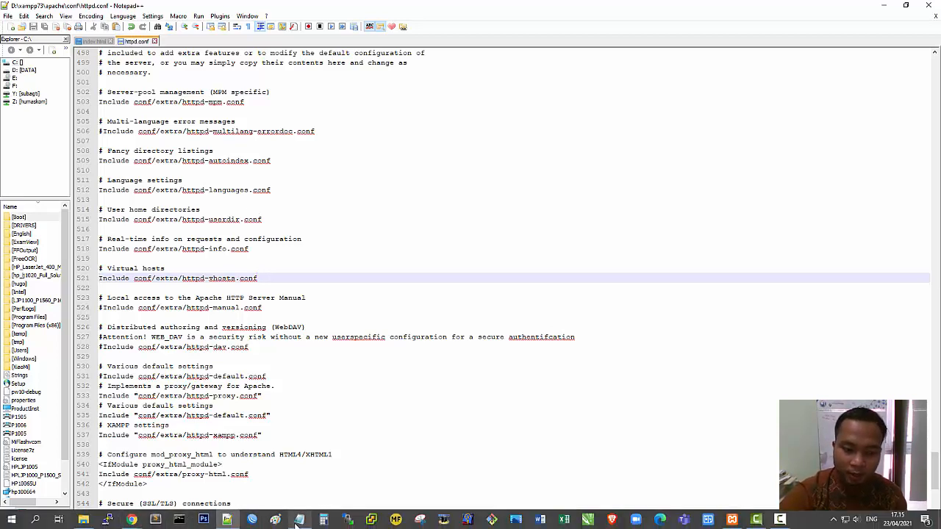
{"action": "left_click", "coordinate": [298, 520]}
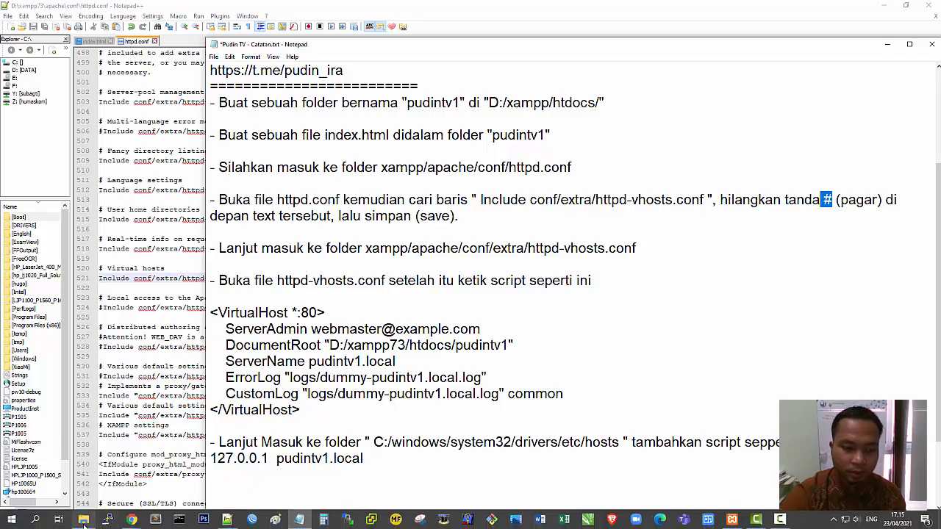
Read the note giving the path xampp/apache/conf/extra/httpd-vhosts.conf and compare it with the earlier httpd.conf path
{"action": "left_click", "coordinate": [86, 519]}
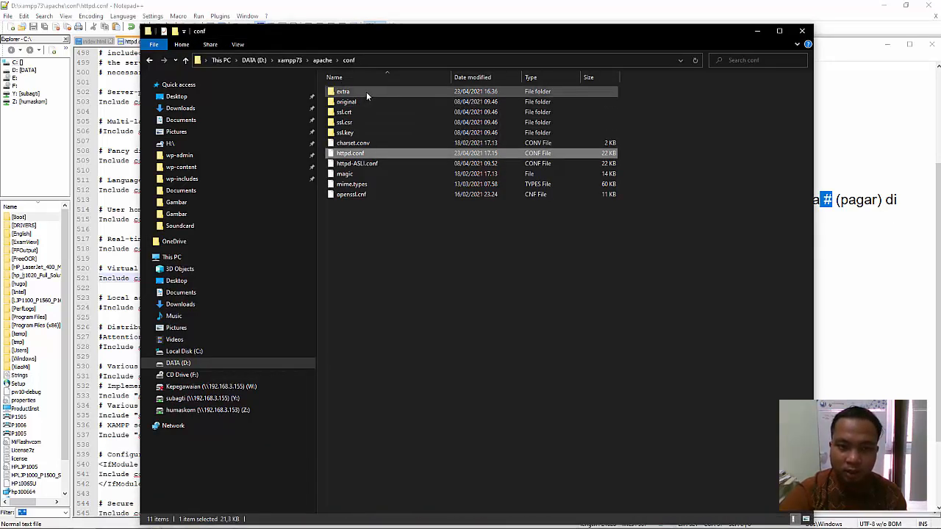
{"action": "left_click", "coordinate": [844, 266]}
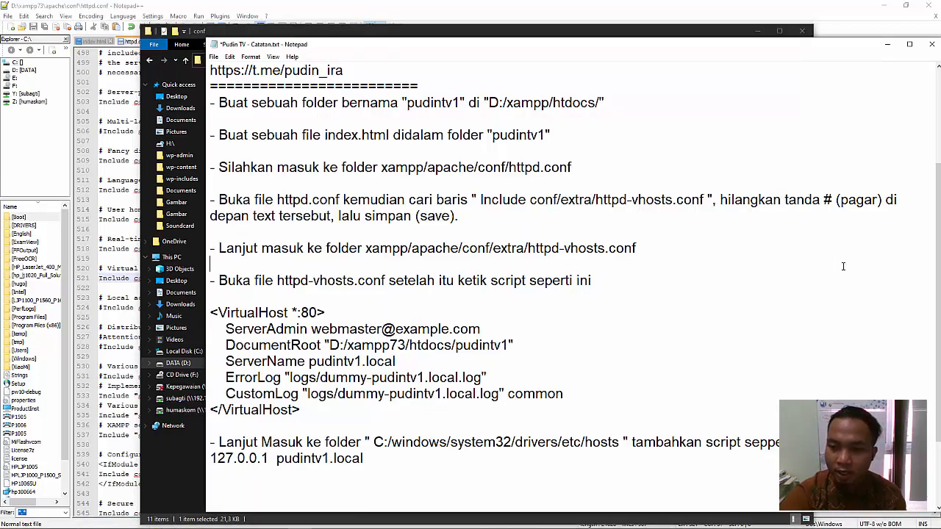
{"action": "left_click_drag", "start_coordinate": [366, 248], "coordinate": [413, 249]}
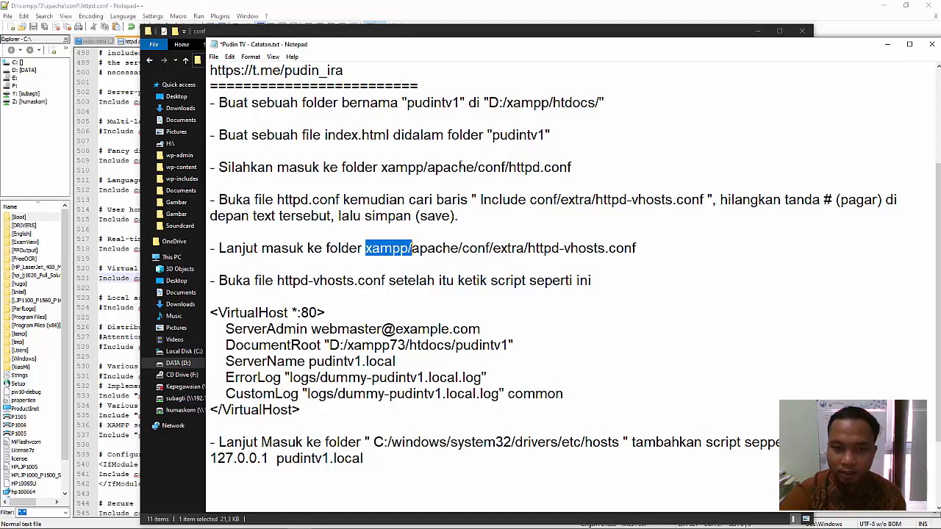
{"action": "left_click_drag", "start_coordinate": [510, 168], "coordinate": [478, 168]}
{"action": "left_click_drag", "start_coordinate": [491, 248], "coordinate": [366, 248]}
{"action": "left_click_drag", "start_coordinate": [506, 167], "coordinate": [381, 167]}
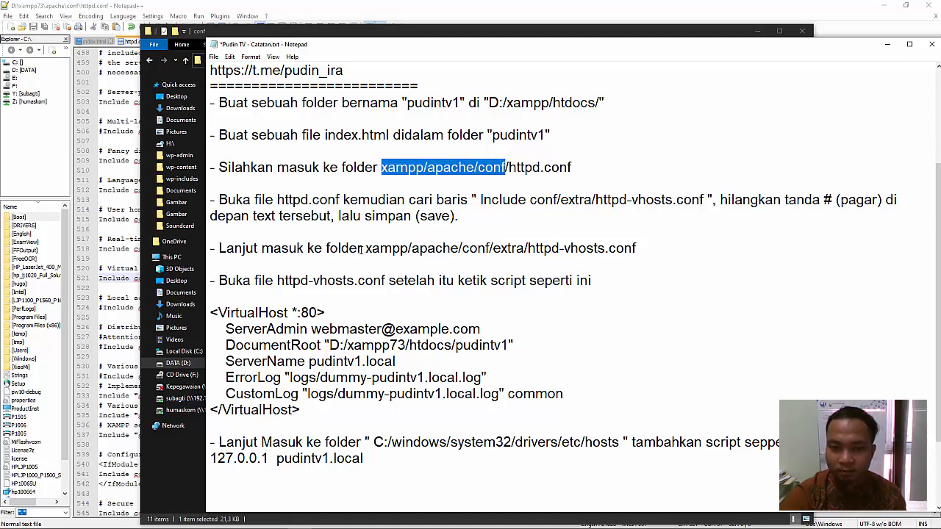
{"action": "left_click_drag", "start_coordinate": [360, 250], "coordinate": [639, 249]}
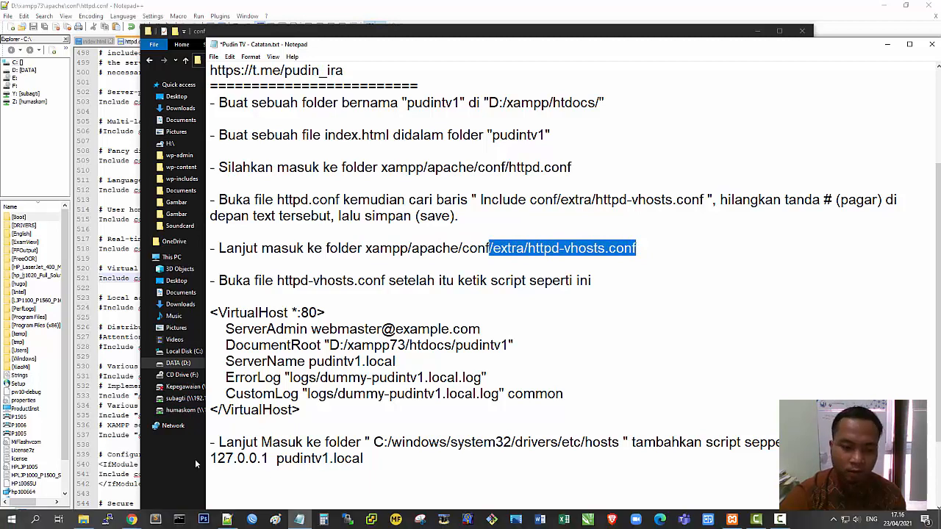
Switch to File Explorer, open the extra folder inside xampp73/apache/conf, and select httpd-vhosts.conf
{"action": "left_click", "coordinate": [193, 458]}
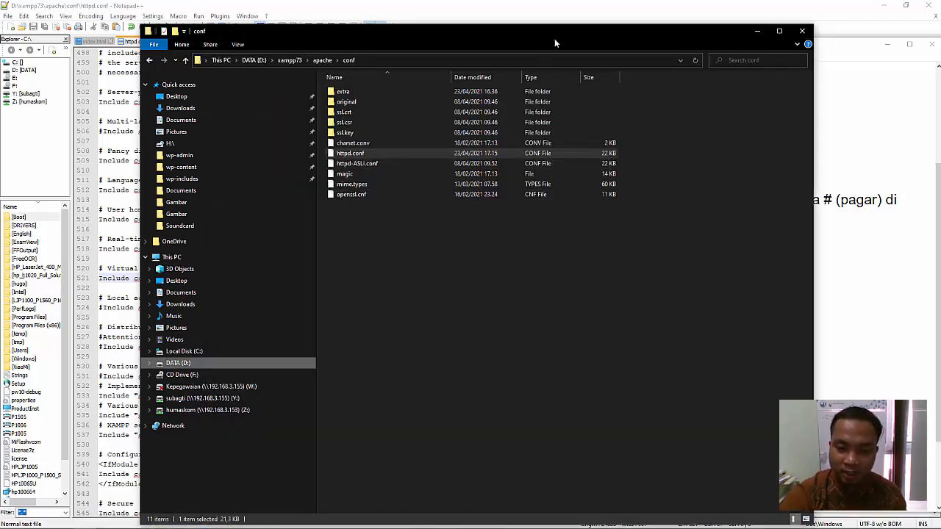
{"action": "double_click", "coordinate": [379, 91]}
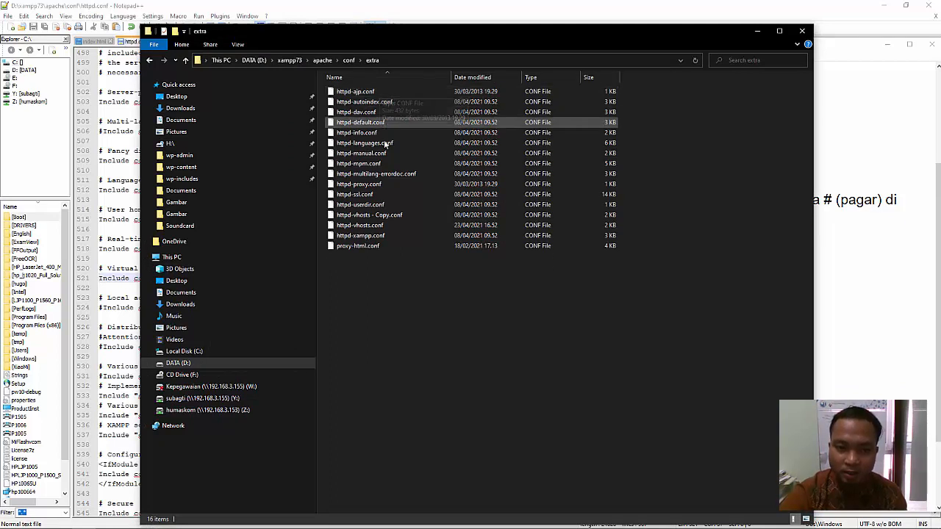
{"action": "left_click", "coordinate": [391, 228]}
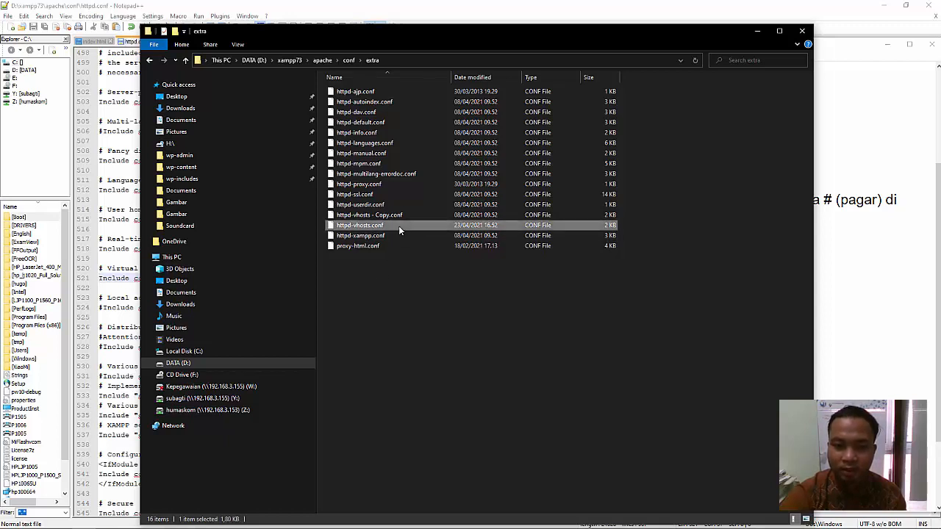
Read the Notepad instruction on opening httpd-vhosts.conf and the VirtualHost *:80 script below it
{"action": "left_click", "coordinate": [858, 298]}
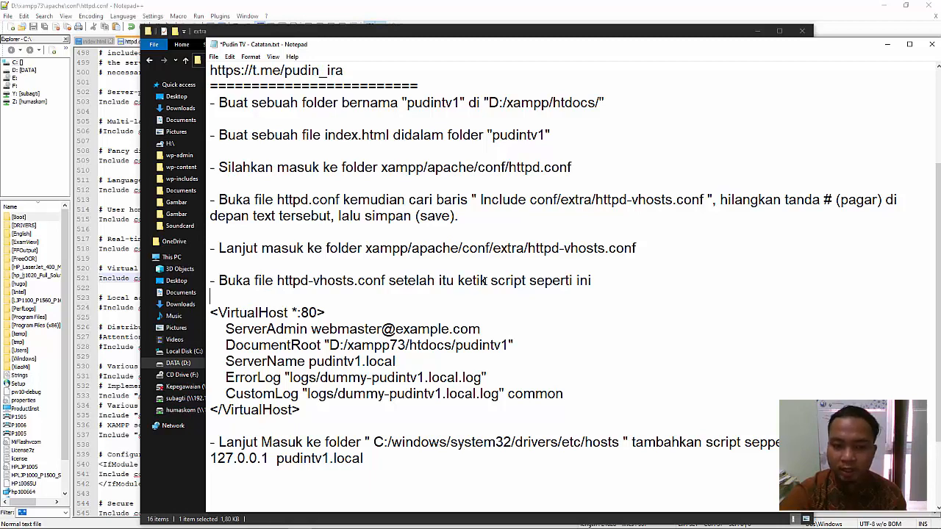
{"action": "scroll", "coordinate": [569, 283], "scroll_direction": "down", "scroll_amount": 1}
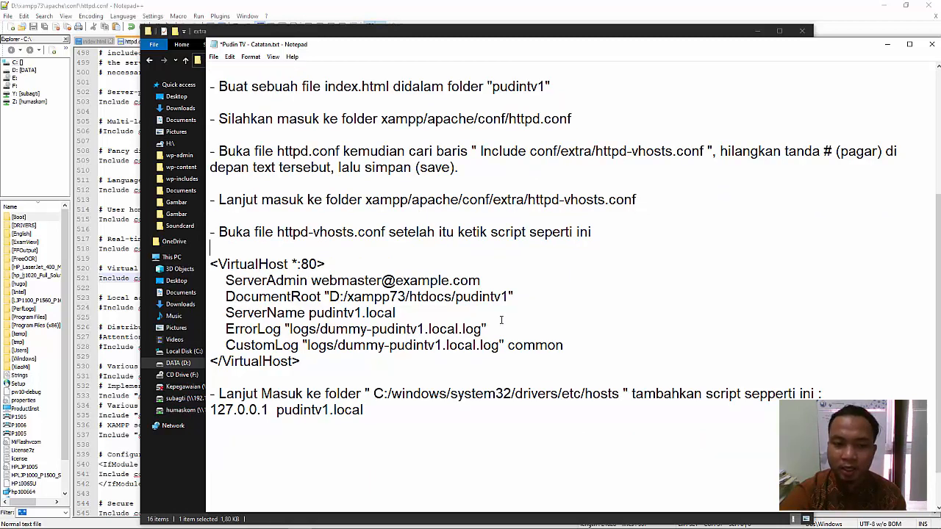
{"action": "left_click_drag", "start_coordinate": [312, 364], "coordinate": [211, 264]}
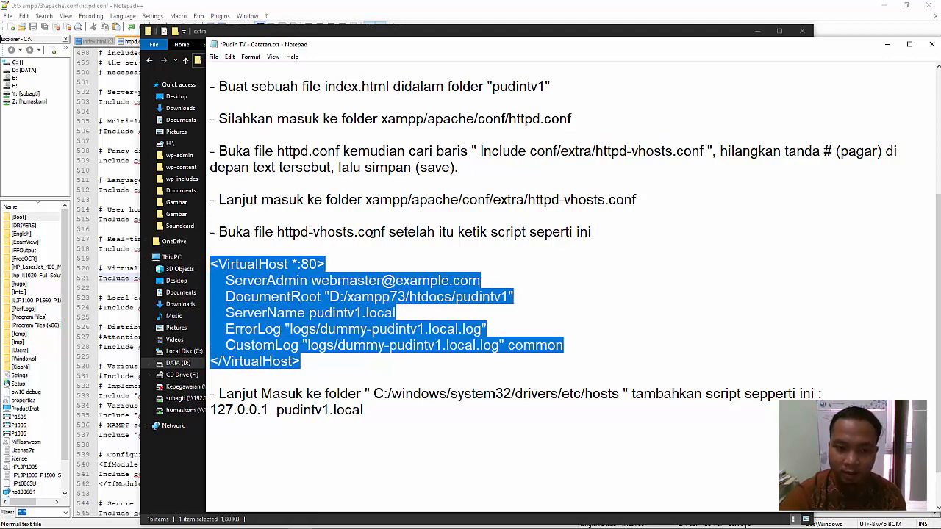
{"action": "left_click_drag", "start_coordinate": [385, 232], "coordinate": [277, 232]}
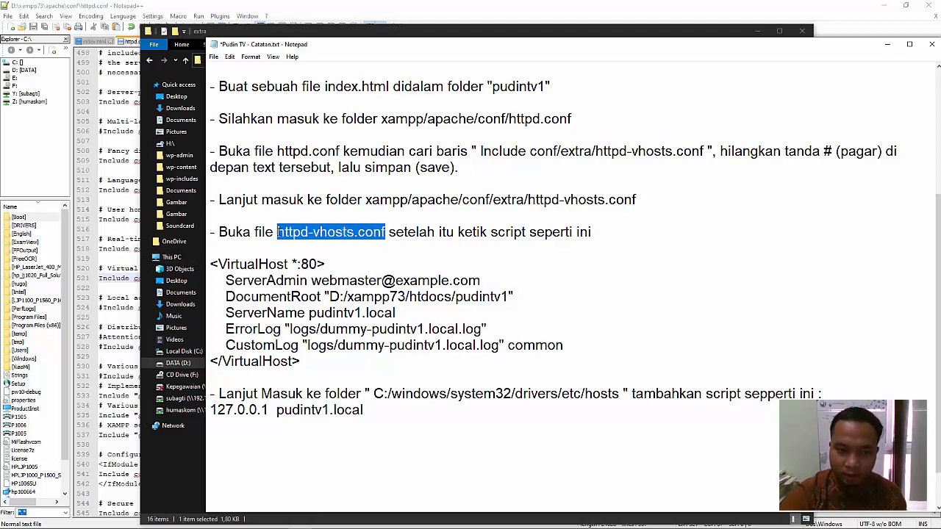
Return to File Explorer and open httpd-vhosts.conf from the extra folder in Notepad++
{"action": "left_click", "coordinate": [388, 31]}
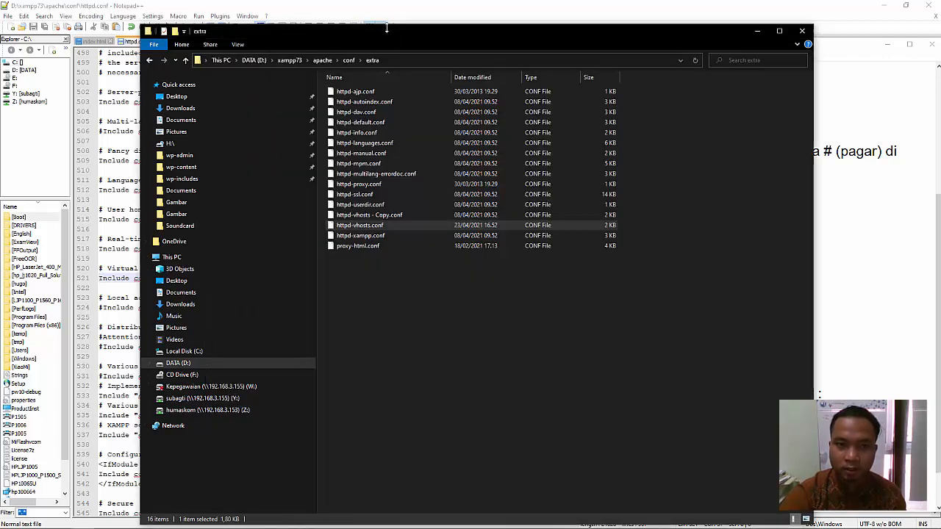
{"action": "right_click", "coordinate": [404, 225]}
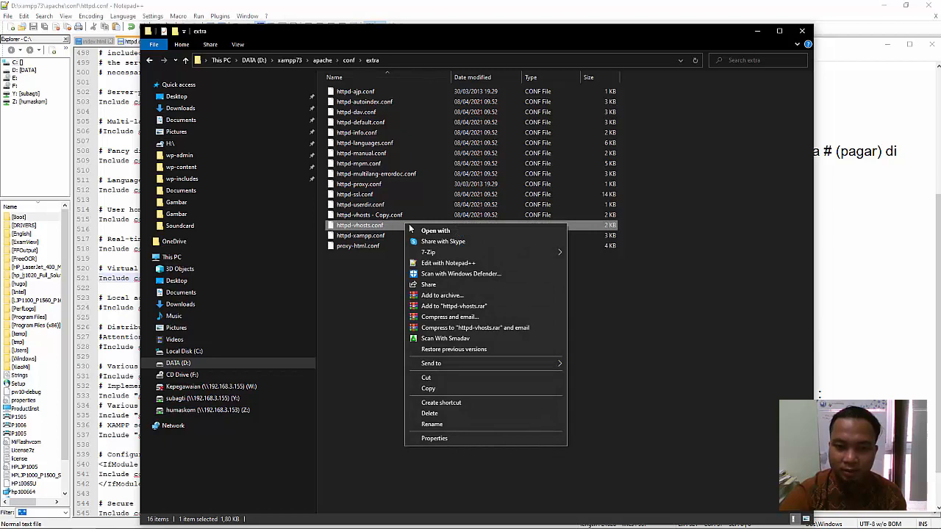
{"action": "left_click", "coordinate": [447, 263]}
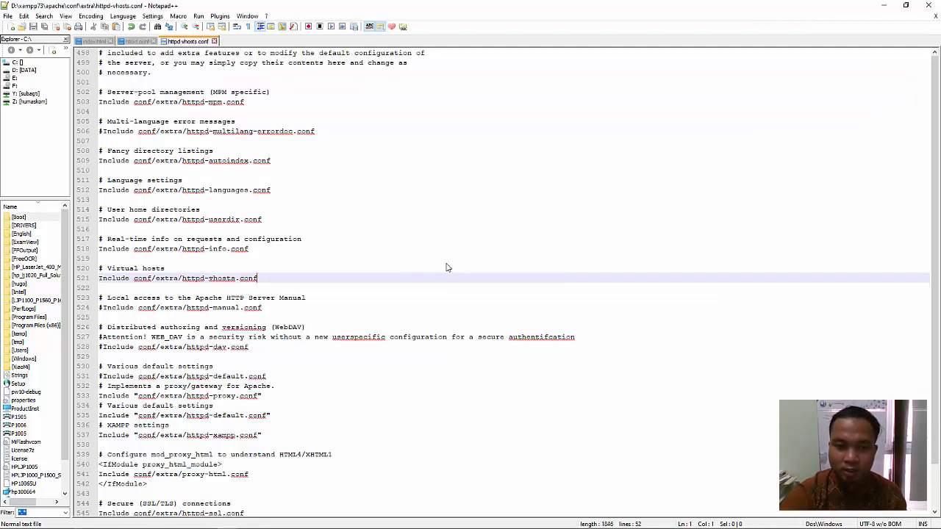
Delete the existing pudintv1 VirtualHost block at the end of httpd-vhosts.conf and save the file
{"action": "scroll", "coordinate": [443, 275], "scroll_direction": "down", "scroll_amount": 2}
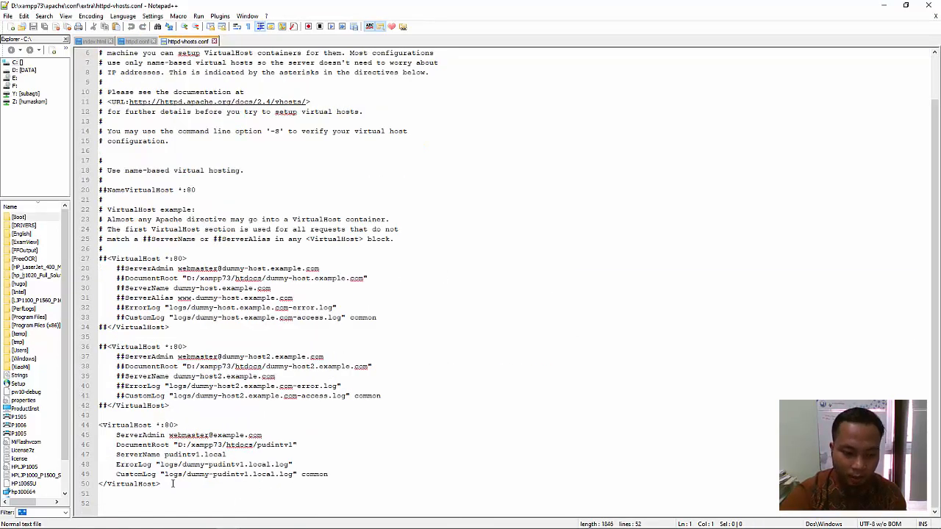
{"action": "left_click_drag", "start_coordinate": [172, 483], "coordinate": [99, 415]}
{"action": "key", "text": "Delete"}
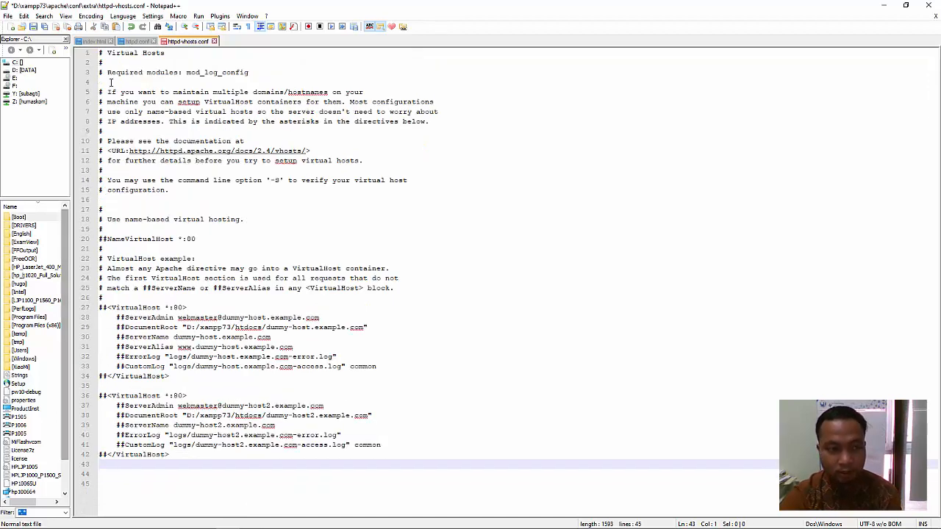
{"action": "key", "text": "ctrl+s"}
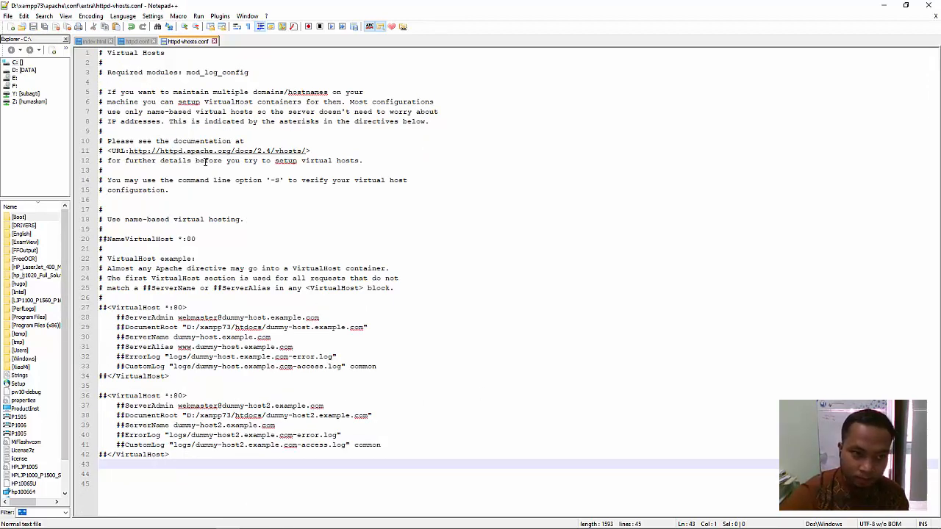
Add an empty line after the last commented VirtualHost block in httpd-vhosts.conf
{"action": "left_click", "coordinate": [250, 219]}
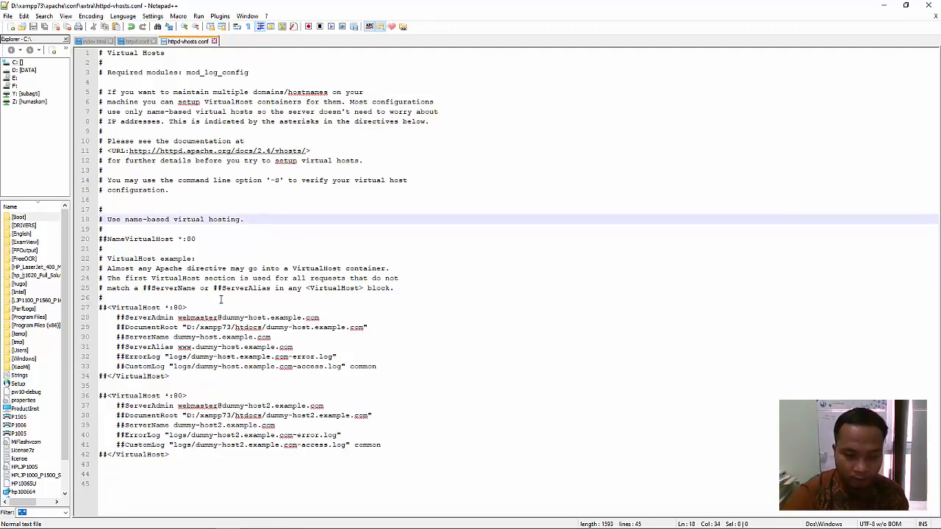
{"action": "left_click", "coordinate": [177, 455]}
{"action": "key", "text": "Return"}
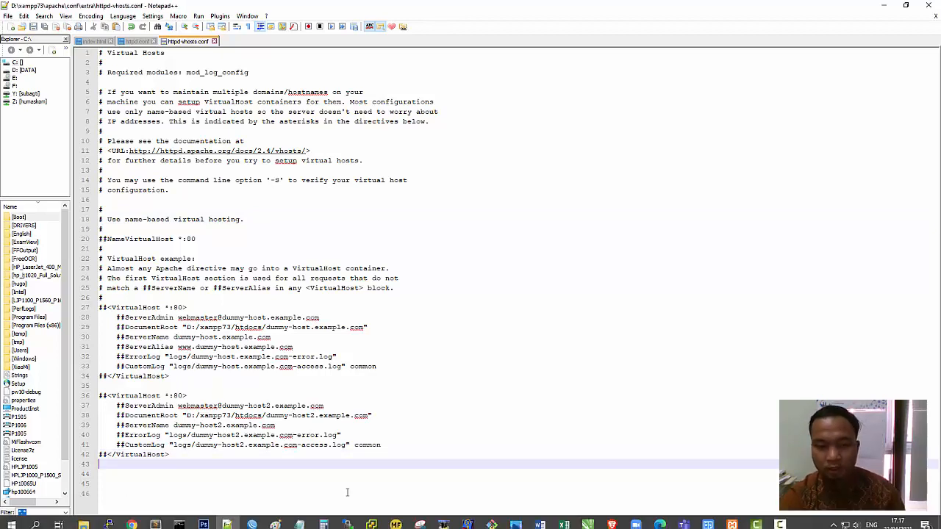
Switch to the Notepad notes and copy the complete VirtualHost *:80 block for pudintv1.local
{"action": "left_click", "coordinate": [300, 520]}
{"action": "left_click", "coordinate": [302, 244]}
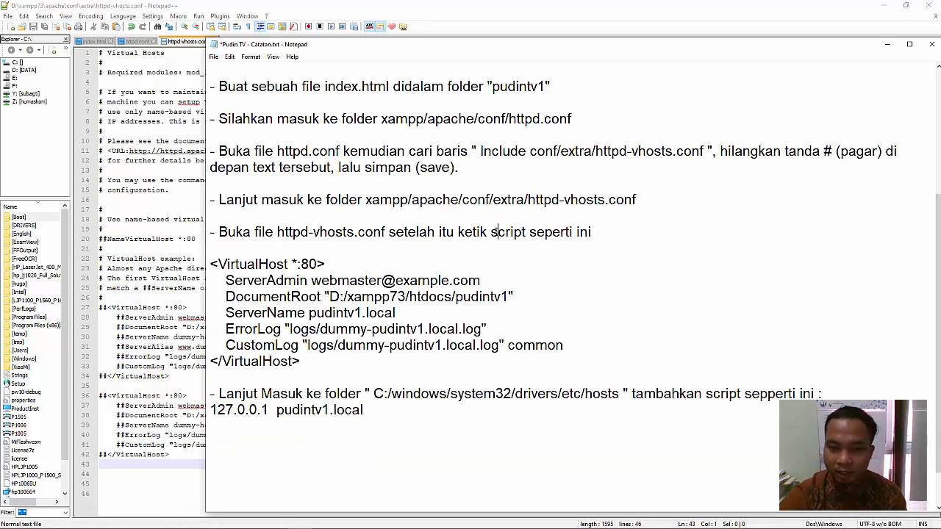
{"action": "left_click_drag", "start_coordinate": [494, 232], "coordinate": [596, 229]}
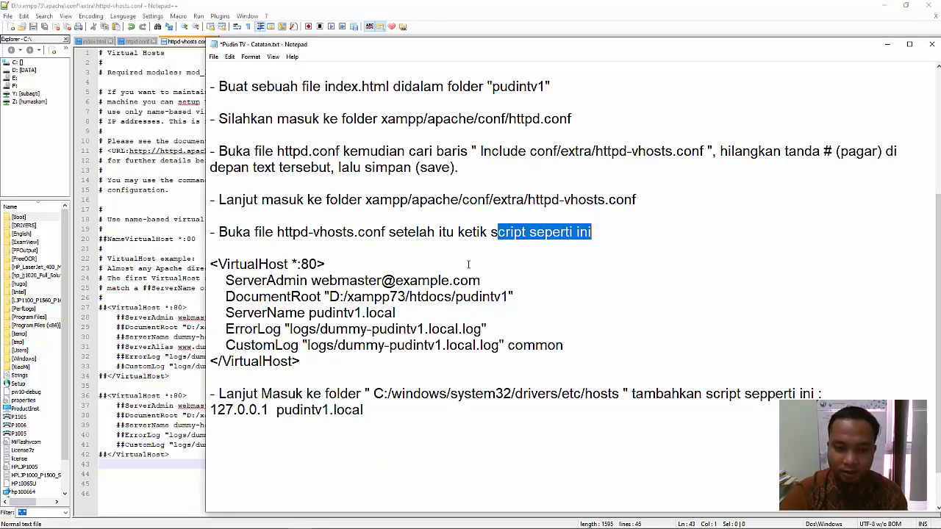
{"action": "left_click_drag", "start_coordinate": [301, 362], "coordinate": [198, 266]}
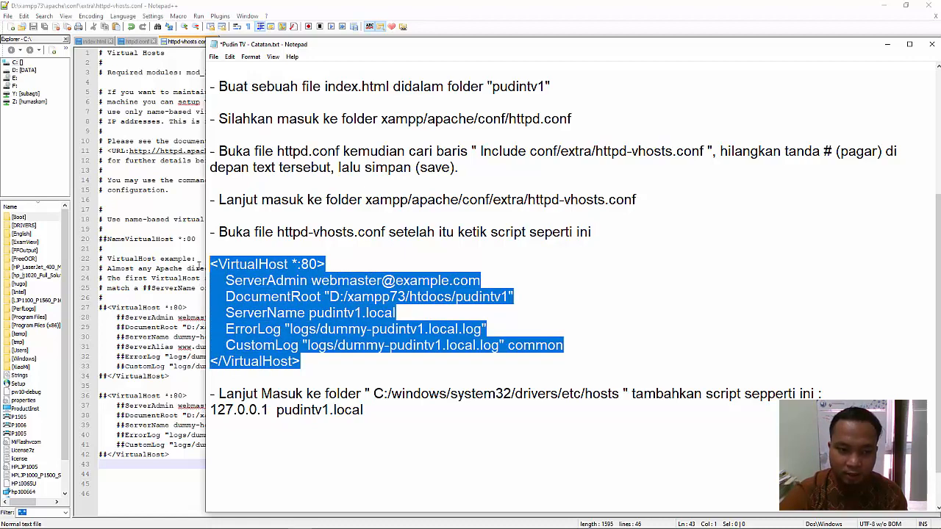
{"action": "right_click", "coordinate": [274, 265]}
{"action": "left_click", "coordinate": [309, 307]}
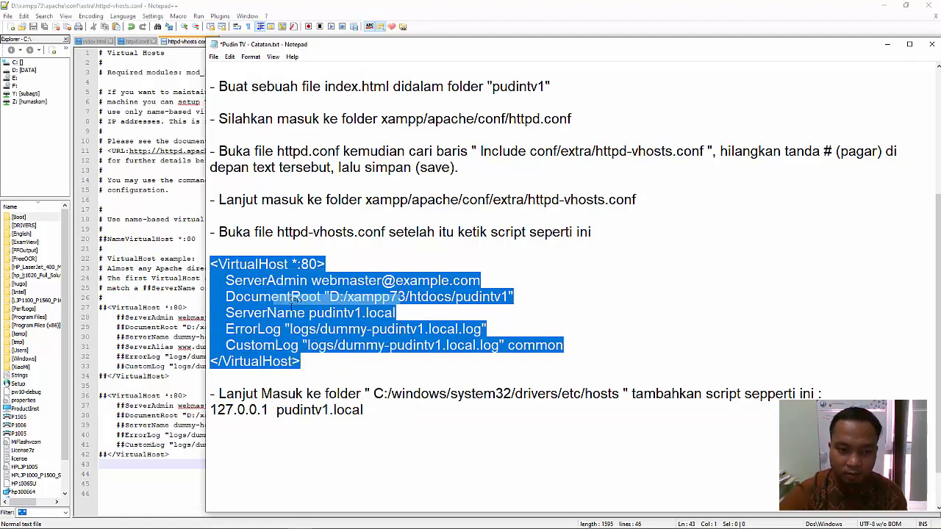
Paste the pudintv1.local VirtualHost block at line 44 of httpd-vhosts.conf in Notepad++ and save the file
{"action": "left_click", "coordinate": [133, 475]}
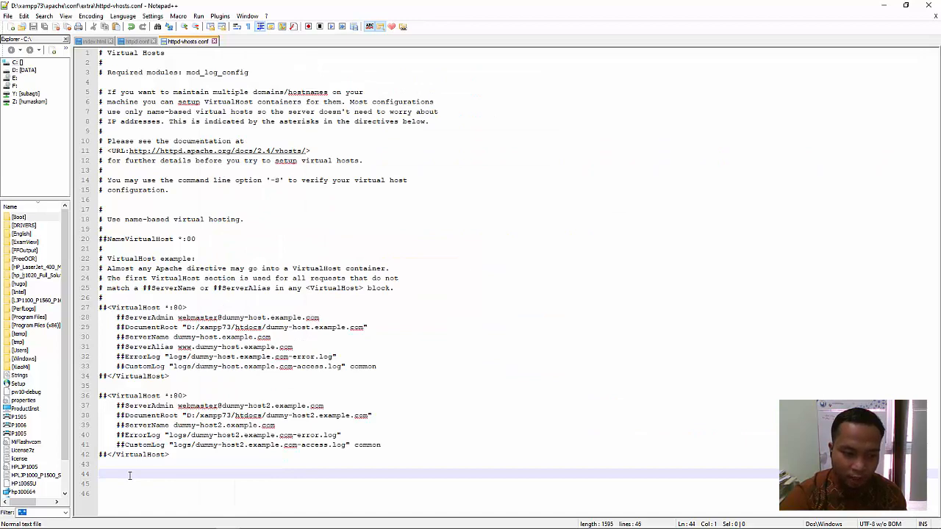
{"action": "key", "text": "ctrl+v"}
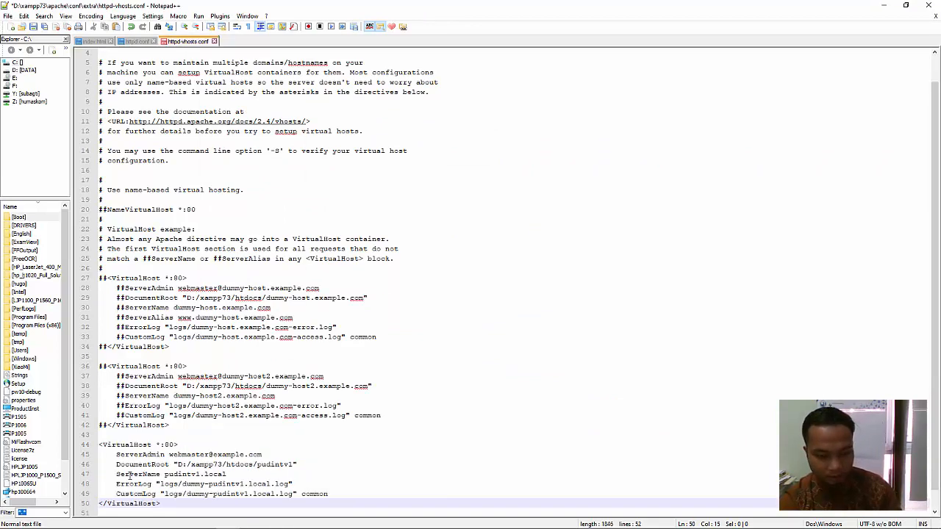
{"action": "scroll", "coordinate": [189, 153], "scroll_direction": "down", "scroll_amount": 1}
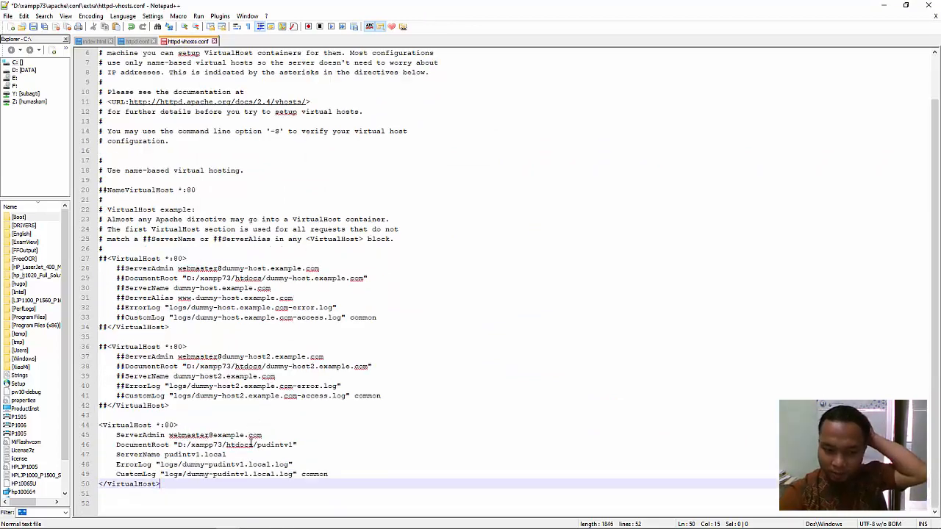
{"action": "left_click", "coordinate": [33, 27]}
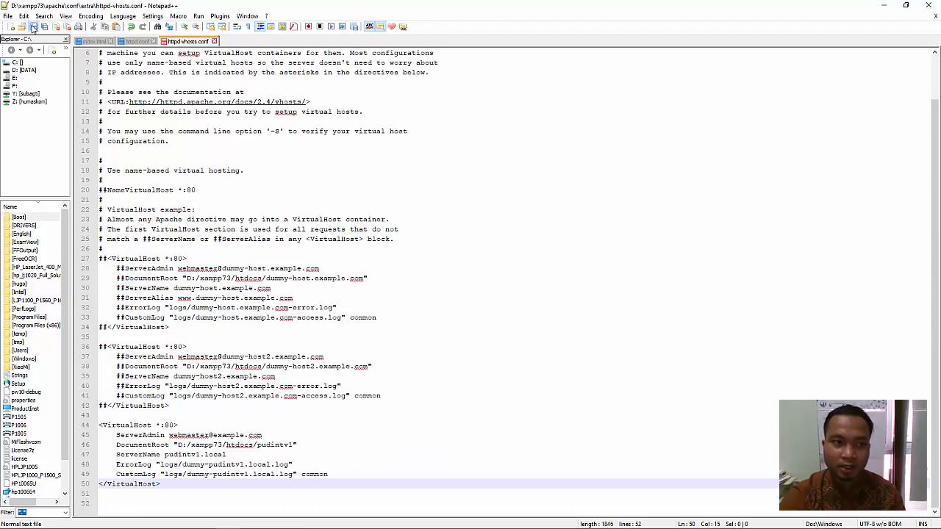
Examine the opening VirtualHost *:80 line and the ServerAdmin line of the pudintv1 block
{"action": "left_click", "coordinate": [210, 423]}
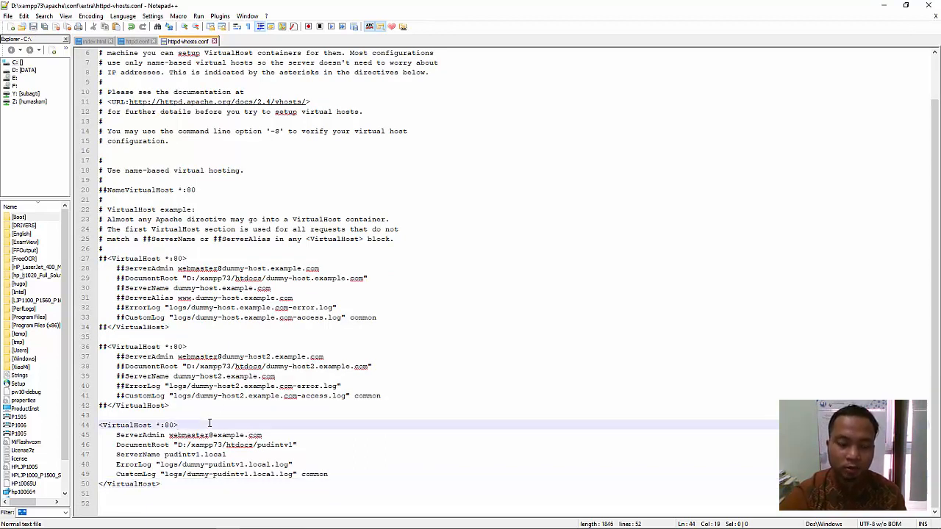
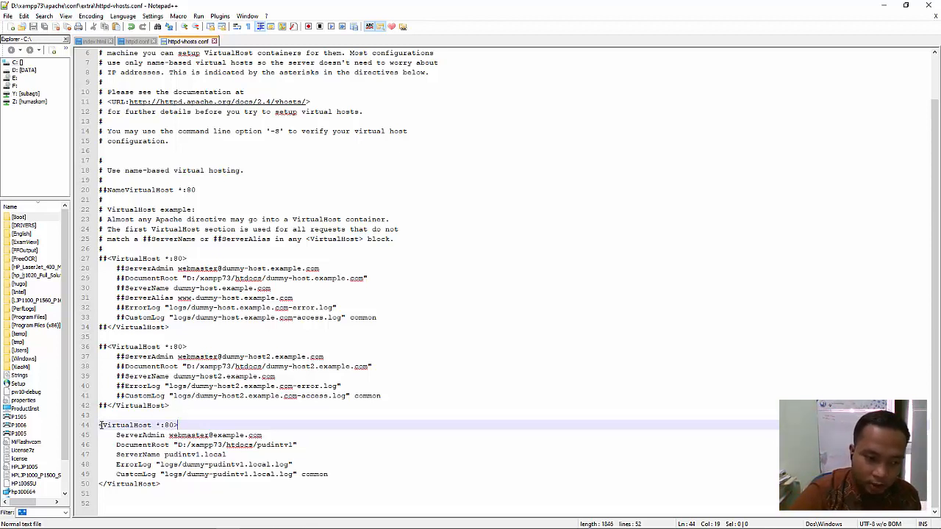
{"action": "left_click_drag", "start_coordinate": [99, 425], "coordinate": [177, 425]}
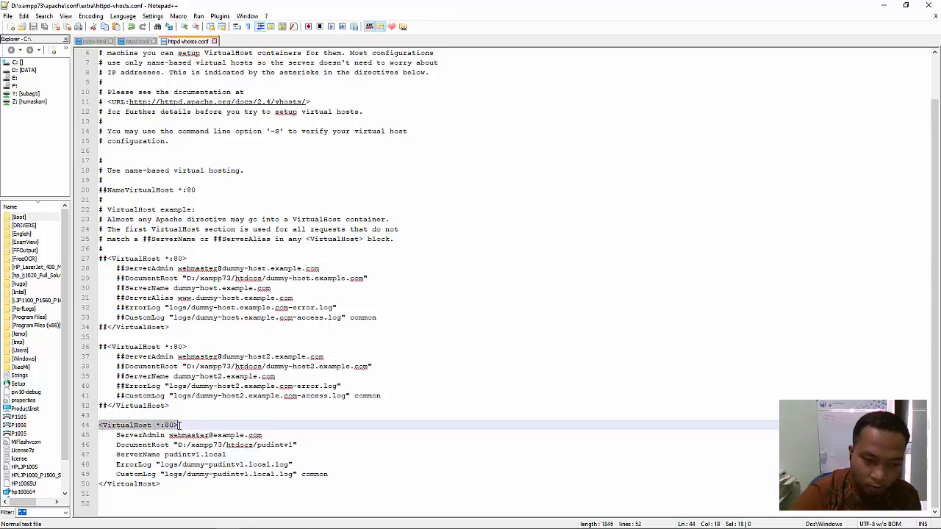
{"action": "left_click", "coordinate": [170, 425]}
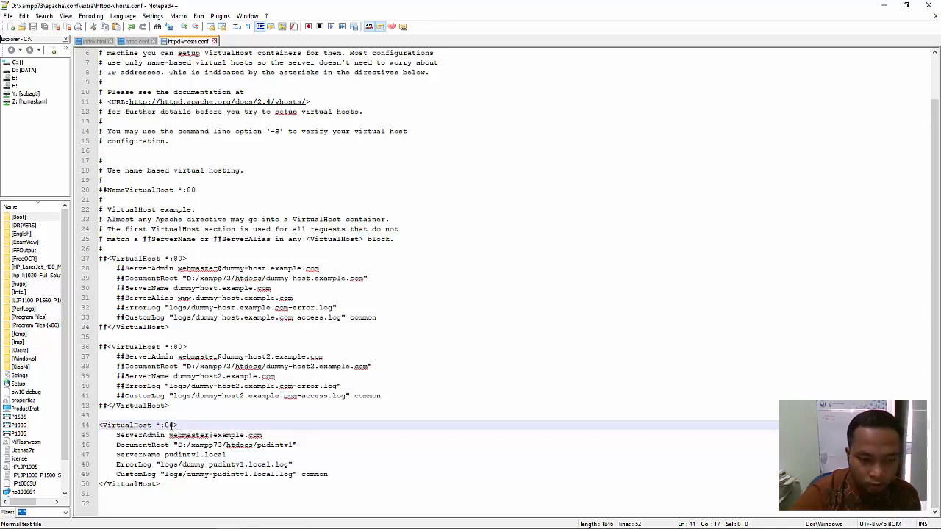
{"action": "left_click", "coordinate": [117, 436]}
{"action": "left_click_drag", "start_coordinate": [117, 436], "coordinate": [264, 435]}
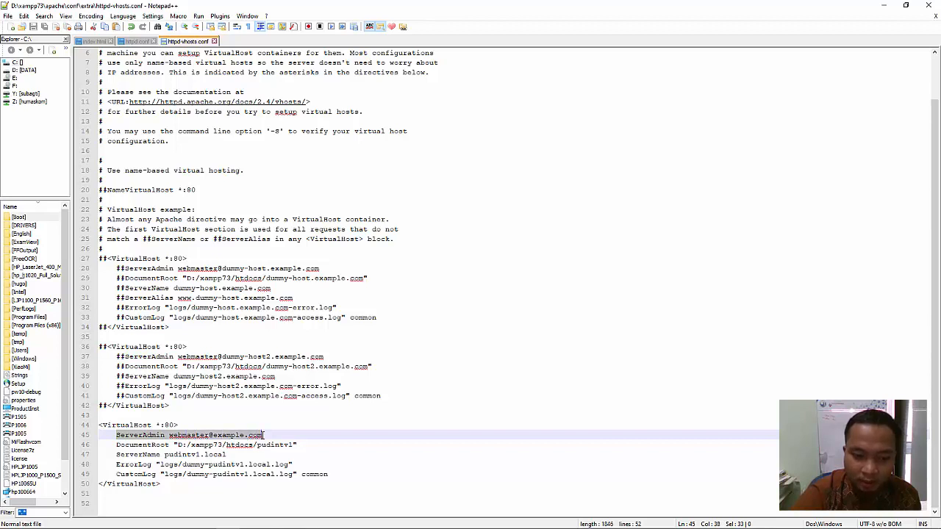
{"action": "left_click", "coordinate": [213, 436]}
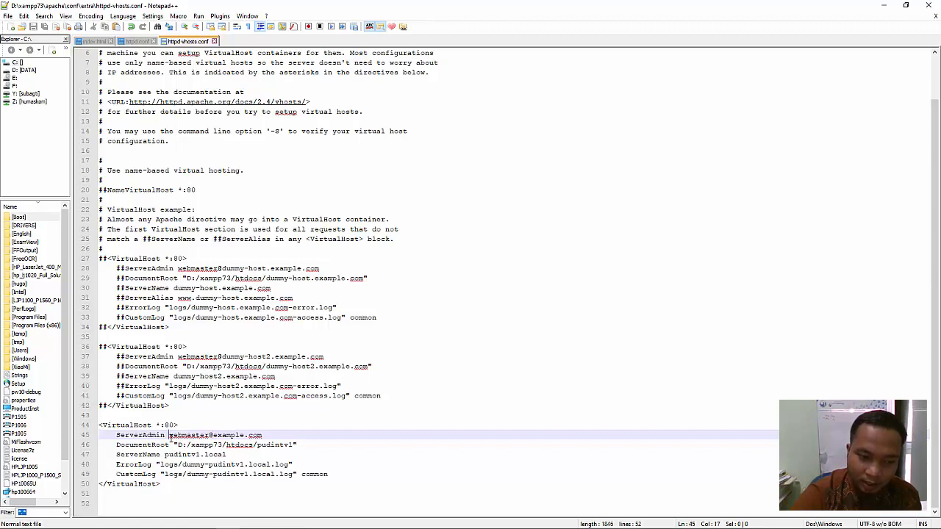
{"action": "left_click_drag", "start_coordinate": [168, 436], "coordinate": [262, 435]}
{"action": "left_click", "coordinate": [212, 436]}
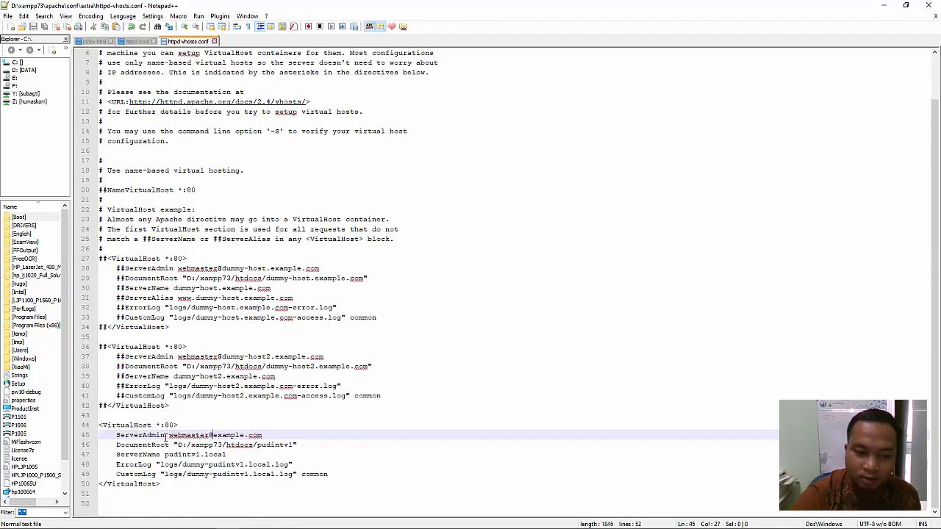
Examine the ServerAdmin address and the DocumentRoot line in the pudintv1.local VirtualHost block
{"action": "left_click_drag", "start_coordinate": [169, 435], "coordinate": [264, 435]}
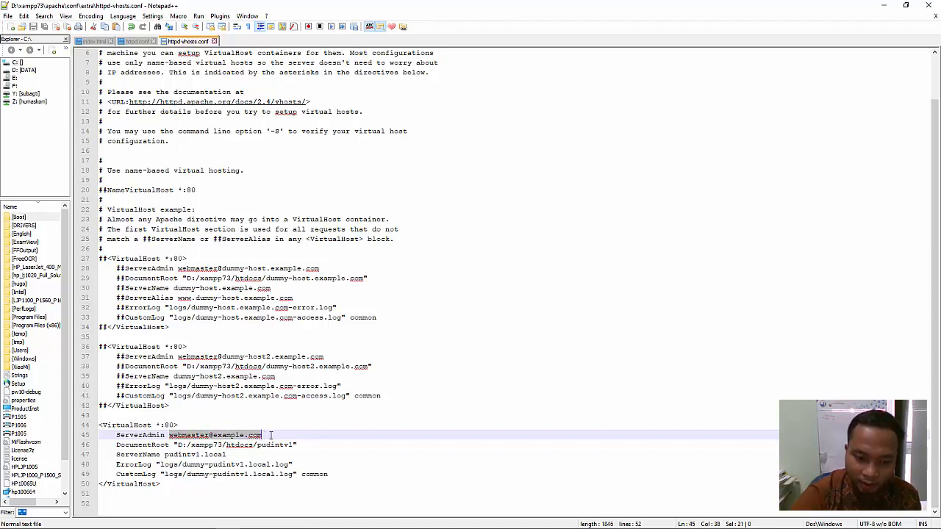
{"action": "left_click", "coordinate": [269, 435]}
{"action": "left_click_drag", "start_coordinate": [168, 435], "coordinate": [263, 436]}
{"action": "left_click", "coordinate": [270, 435]}
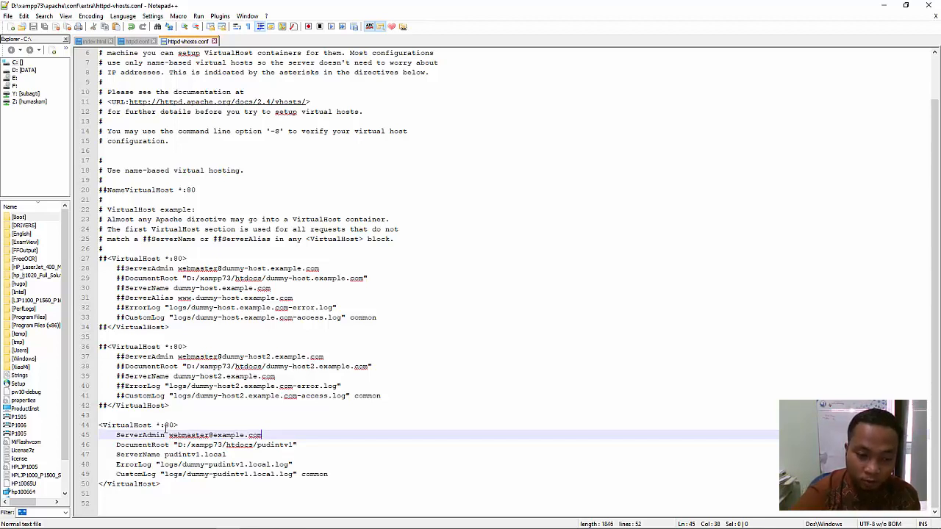
{"action": "left_click", "coordinate": [117, 445]}
{"action": "left_click_drag", "start_coordinate": [117, 445], "coordinate": [307, 444]}
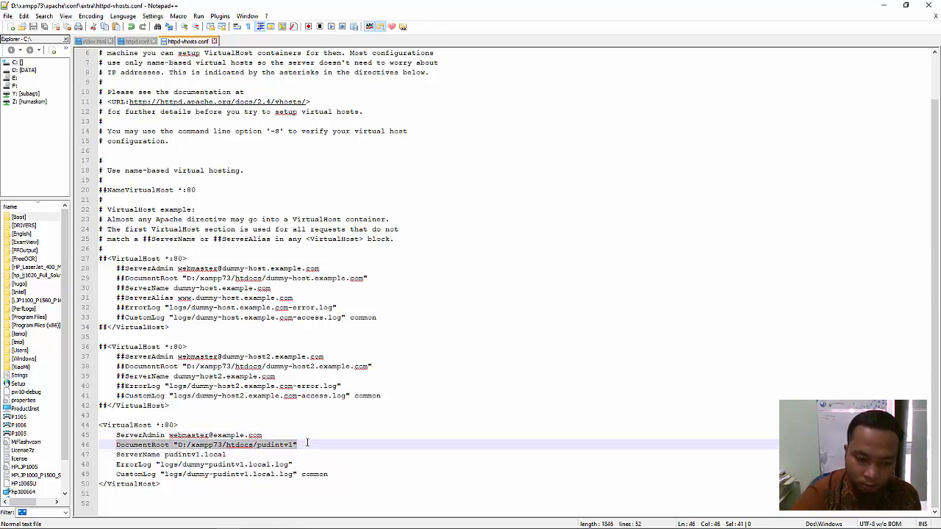
{"action": "left_click", "coordinate": [307, 444]}
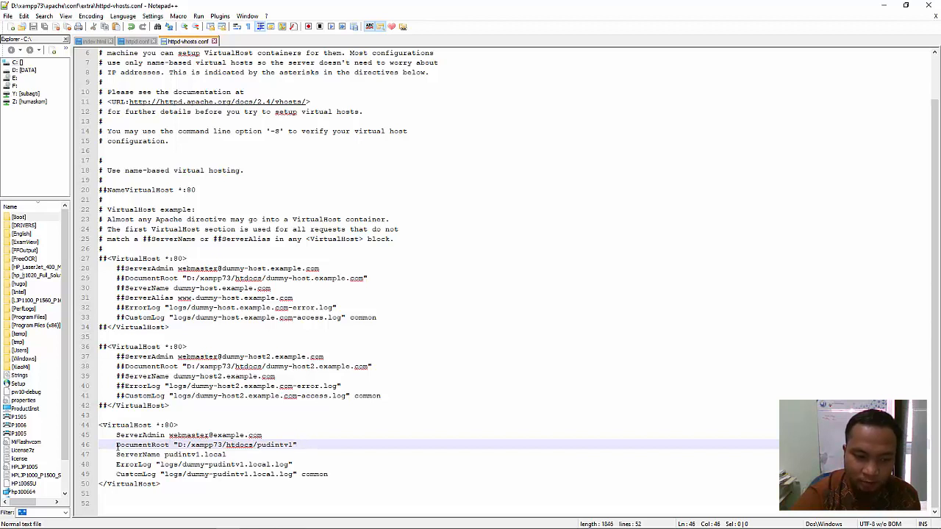
{"action": "left_click_drag", "start_coordinate": [117, 444], "coordinate": [298, 445]}
{"action": "left_click", "coordinate": [309, 445]}
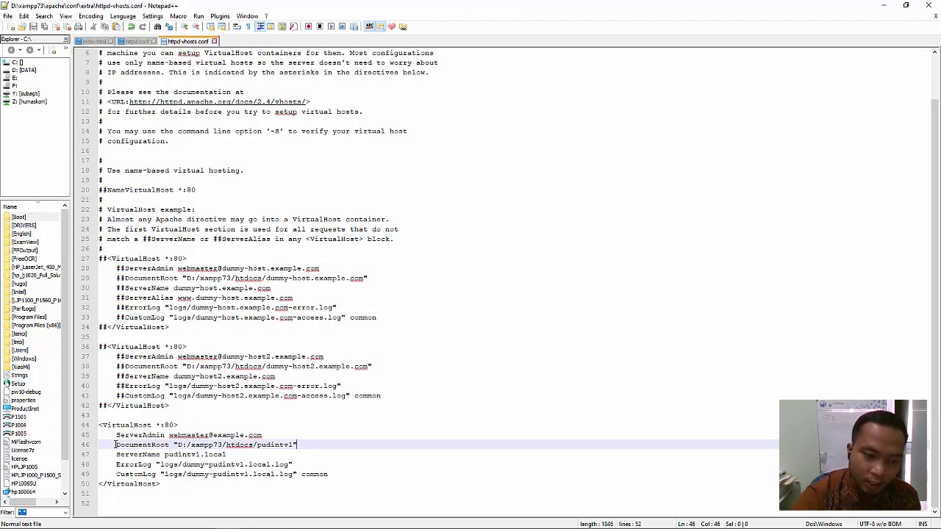
{"action": "left_click_drag", "start_coordinate": [116, 445], "coordinate": [170, 445]}
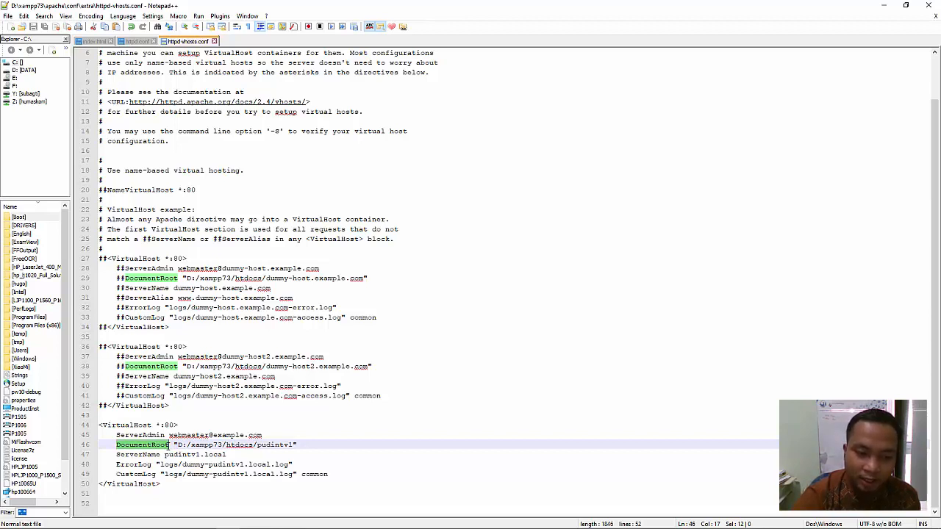
Switch to the Notepad notes and review the instructions for creating the pudintv1 folder and its index.html file
{"action": "left_click", "coordinate": [298, 524]}
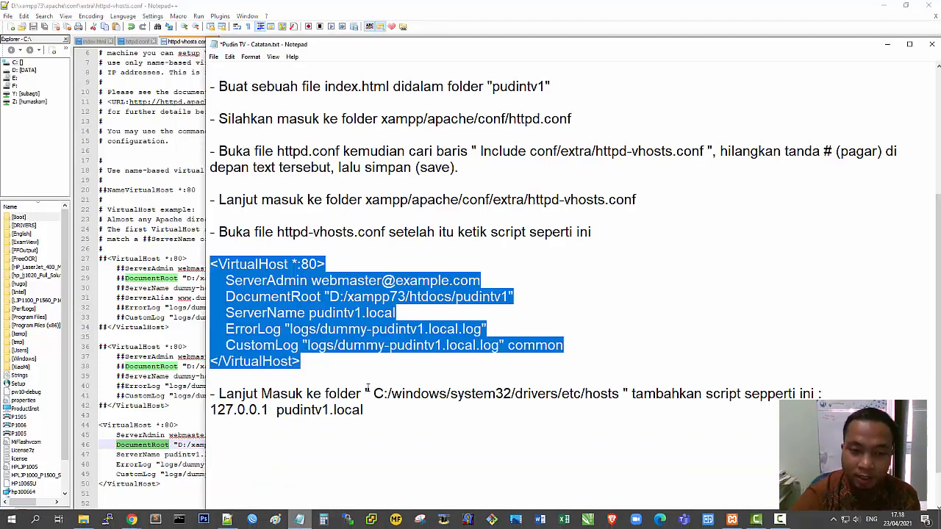
{"action": "scroll", "coordinate": [448, 247], "scroll_direction": "up", "scroll_amount": 4}
{"action": "scroll", "coordinate": [441, 250], "scroll_direction": "down", "scroll_amount": 2}
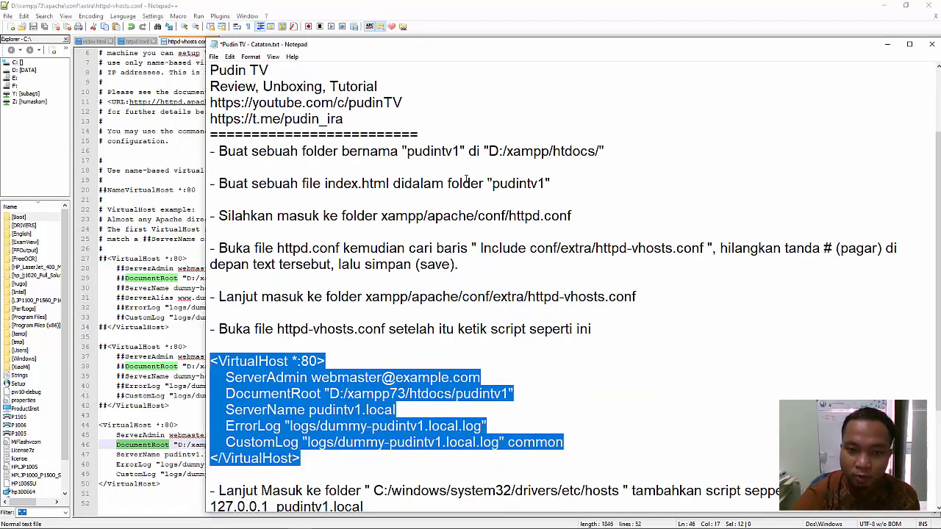
{"action": "left_click_drag", "start_coordinate": [461, 151], "coordinate": [408, 151]}
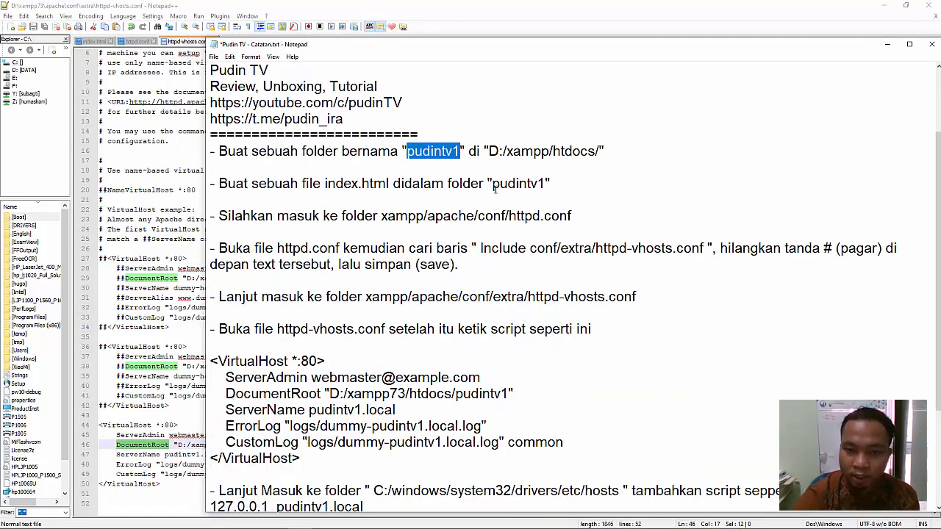
{"action": "left_click_drag", "start_coordinate": [389, 186], "coordinate": [325, 184]}
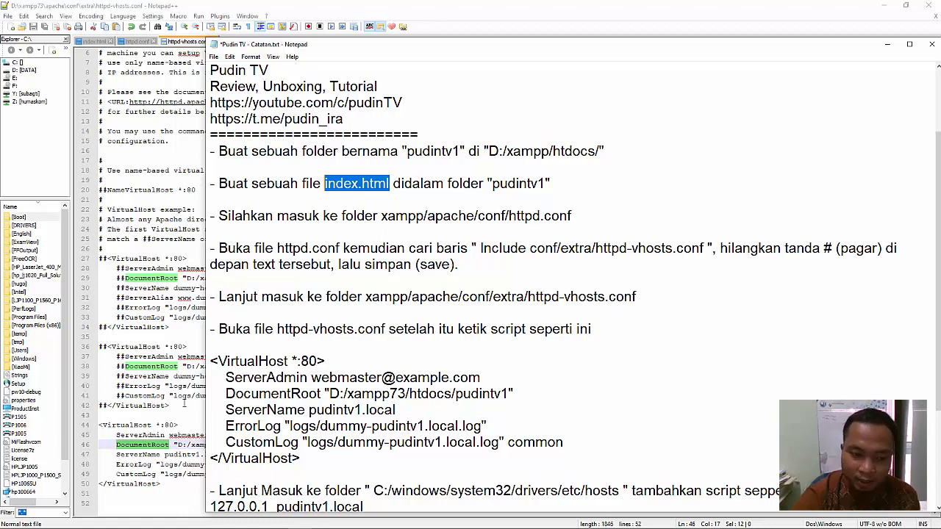
Return to httpd-vhosts.conf in Notepad++ and examine the DocumentRoot directive and its folder path
{"action": "left_click", "coordinate": [174, 426]}
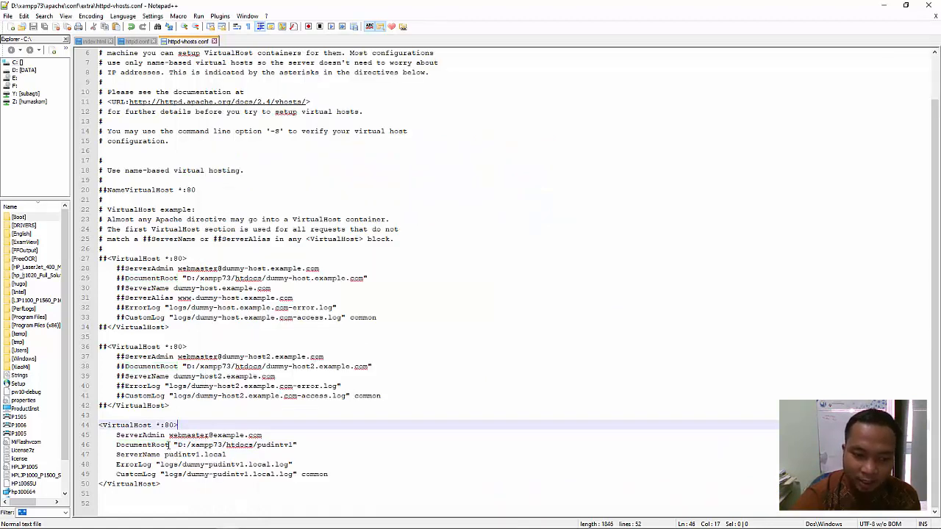
{"action": "left_click_drag", "start_coordinate": [170, 445], "coordinate": [116, 445]}
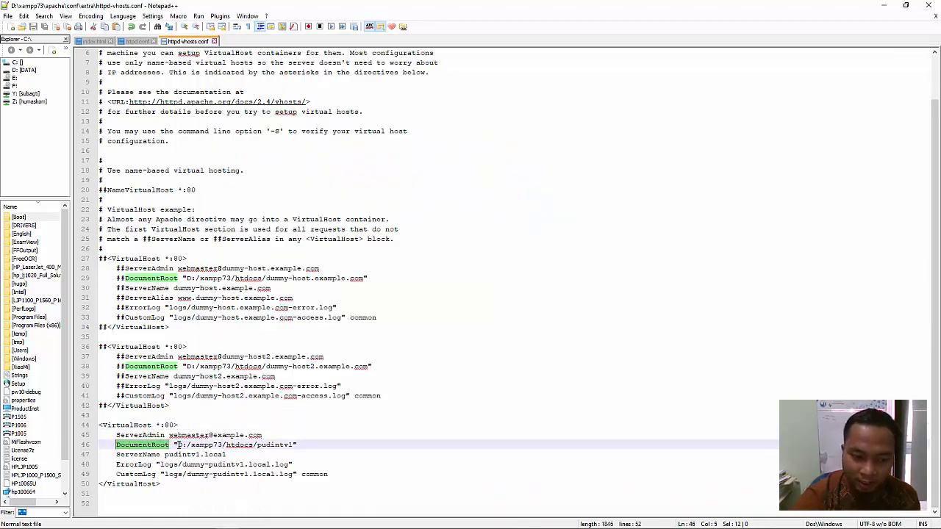
{"action": "left_click_drag", "start_coordinate": [178, 445], "coordinate": [293, 446]}
{"action": "left_click", "coordinate": [278, 436]}
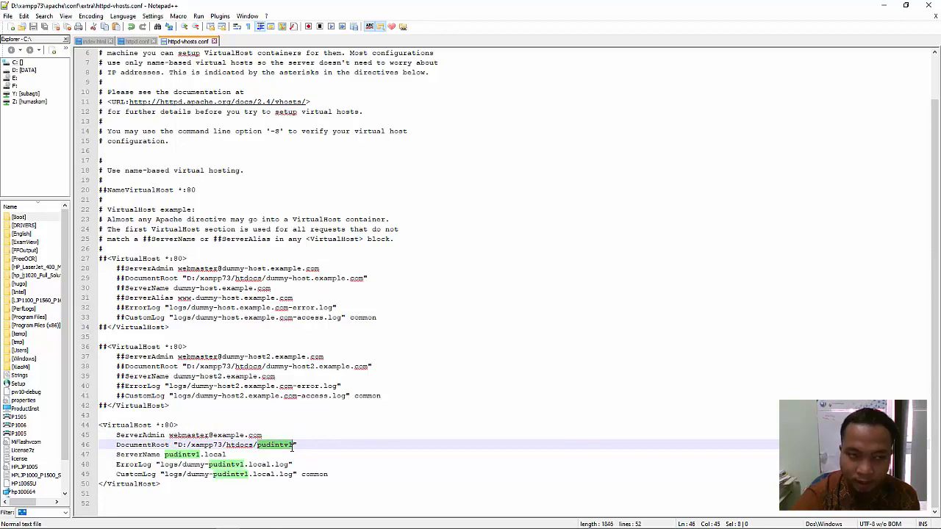
Open a new File Explorer window and browse to D:\xampp73\htdocs\pudintv1 to check the document root folder
{"action": "left_click", "coordinate": [83, 520]}
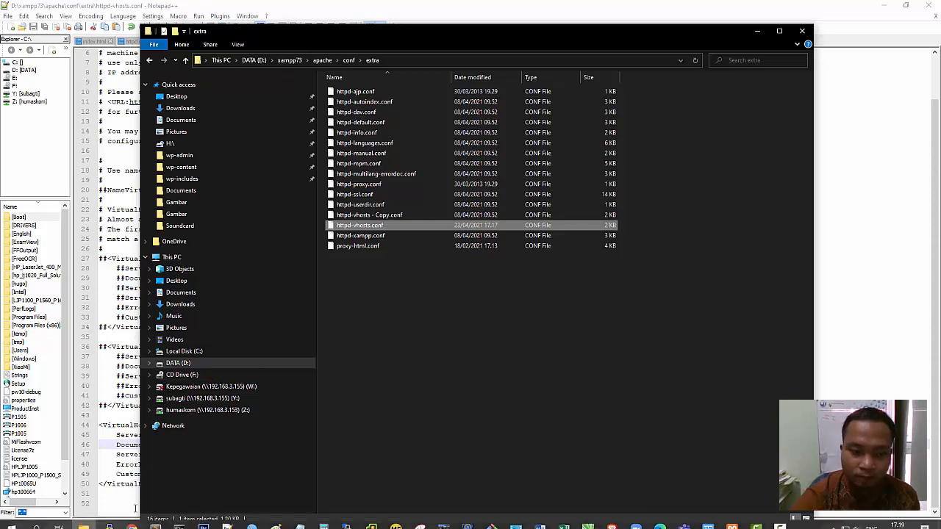
{"action": "left_click", "coordinate": [88, 521]}
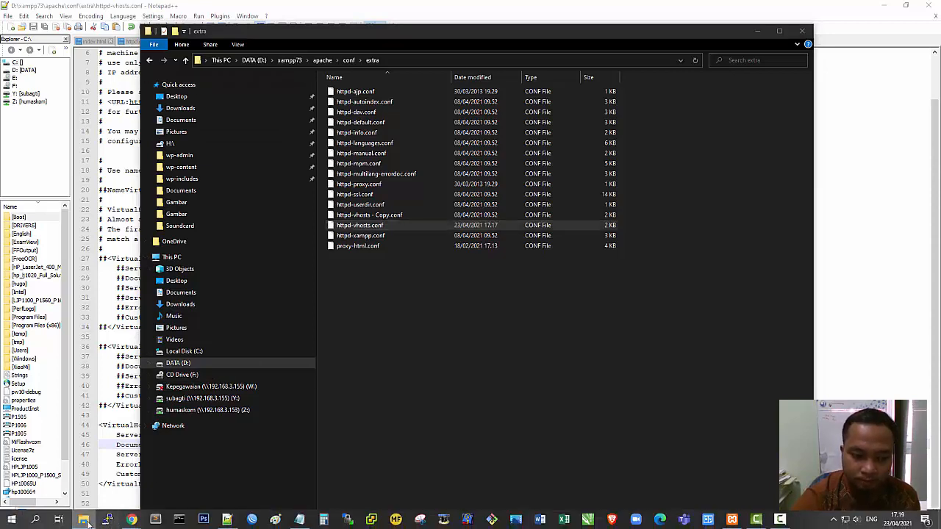
{"action": "right_click", "coordinate": [89, 524]}
{"action": "left_click", "coordinate": [70, 469]}
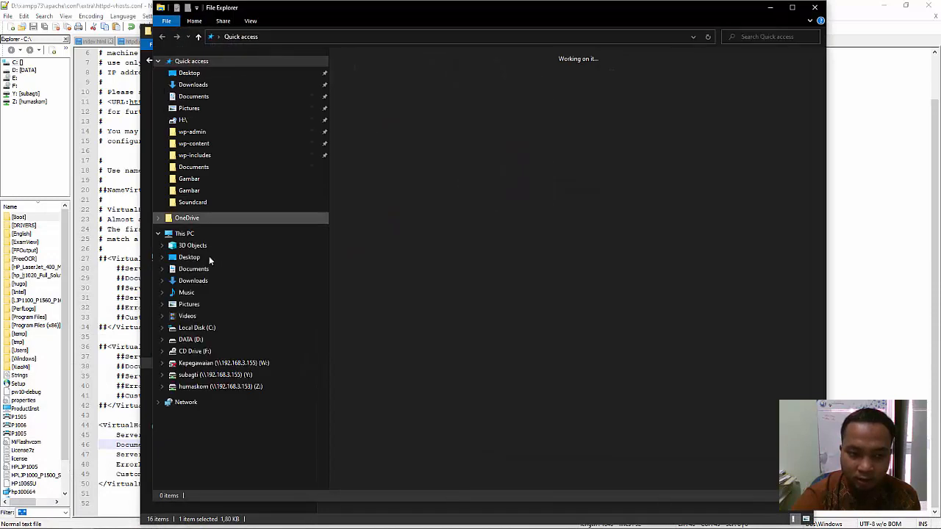
{"action": "left_click", "coordinate": [194, 341]}
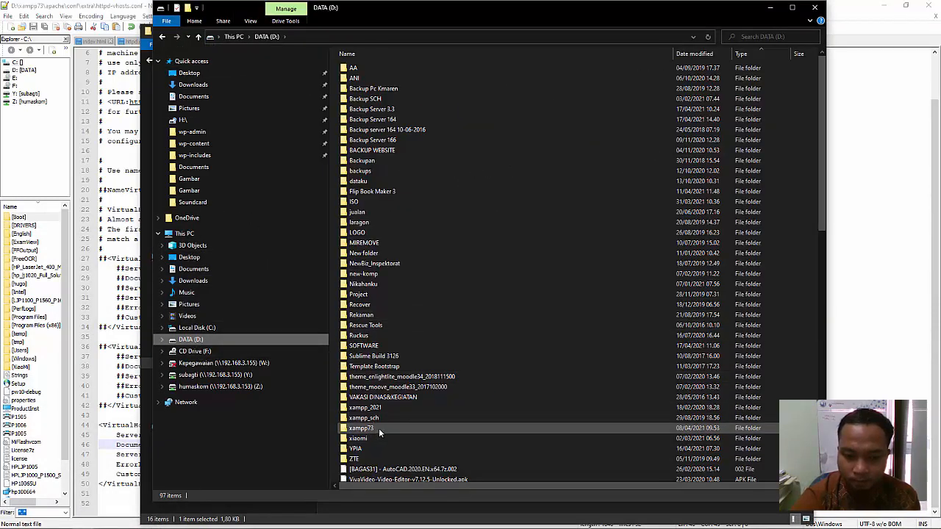
{"action": "double_click", "coordinate": [379, 428]}
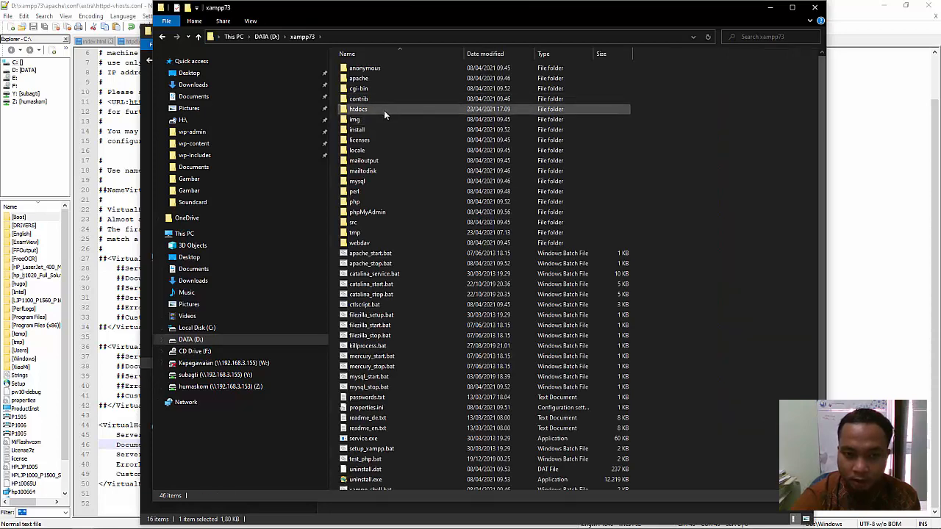
{"action": "double_click", "coordinate": [384, 110]}
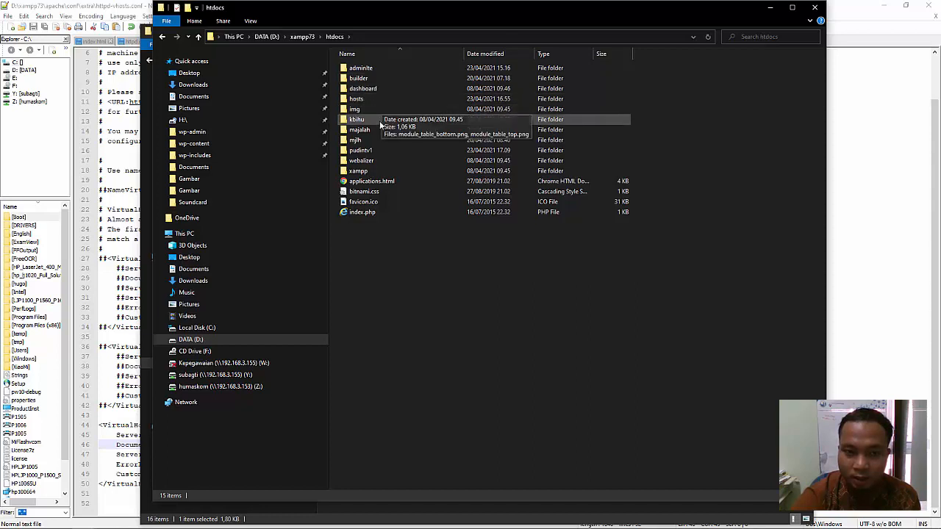
{"action": "left_click", "coordinate": [383, 152]}
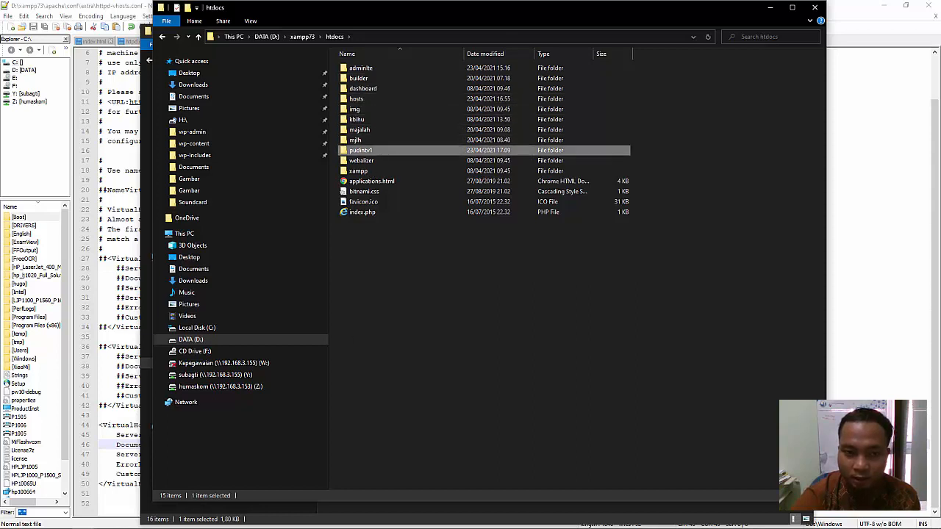
{"action": "mouse_move", "coordinate": [296, 524]}
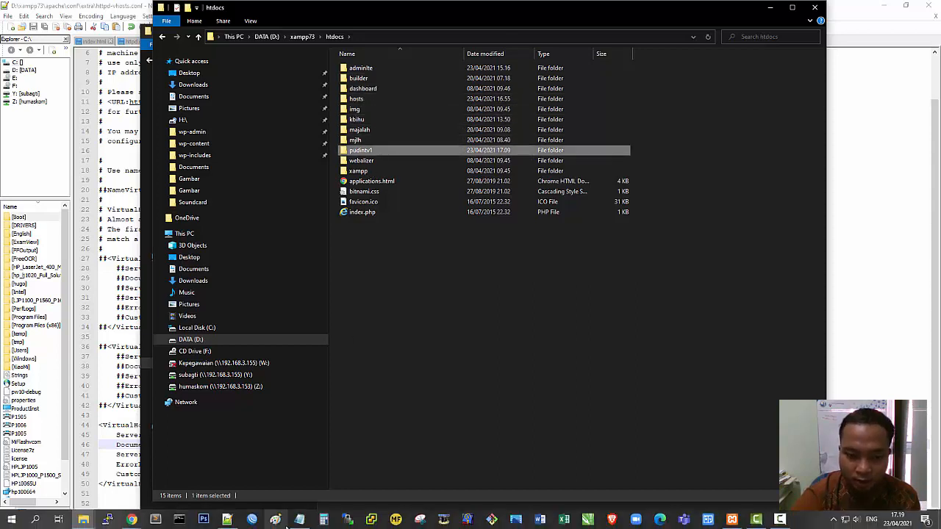
{"action": "double_click", "coordinate": [392, 151]}
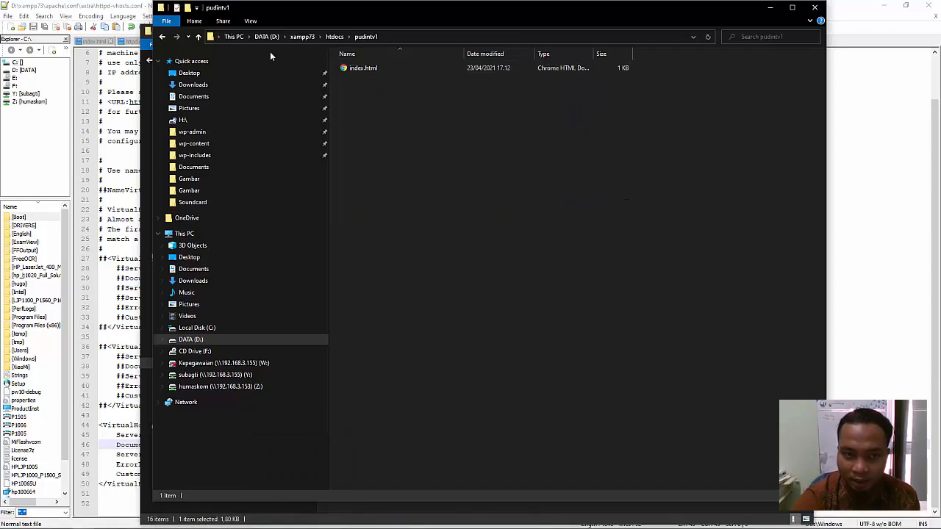
Switch back to Notepad++ and examine the DocumentRoot path and the ServerName line of the pudintv1.local block
{"action": "left_click", "coordinate": [226, 521]}
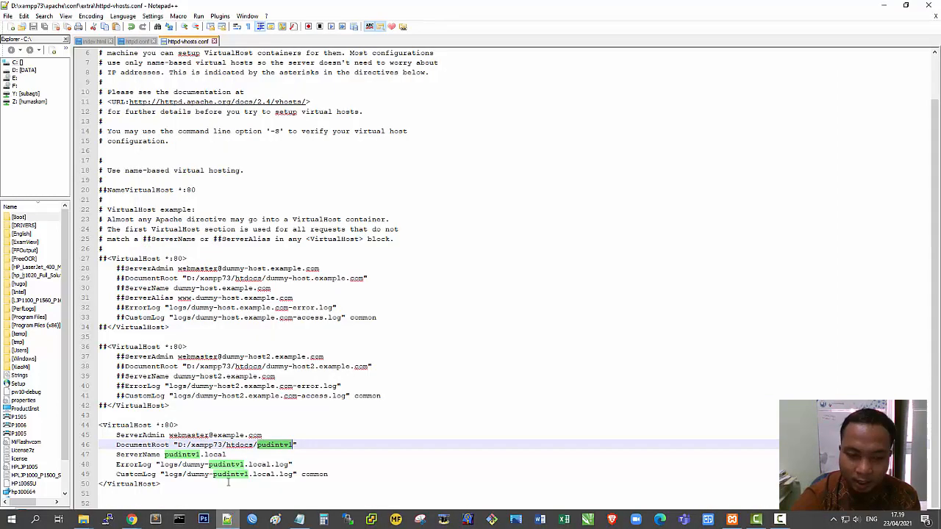
{"action": "left_click", "coordinate": [313, 444]}
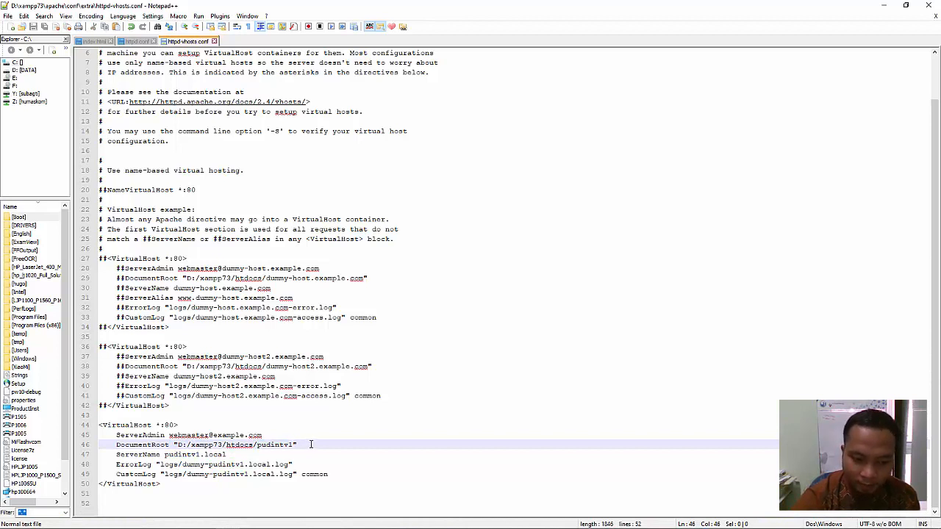
{"action": "key", "text": "shift+Left"}
{"action": "key", "text": "shift+Left"}
{"action": "key", "text": "shift+Left"}
{"action": "left_click", "coordinate": [244, 445]}
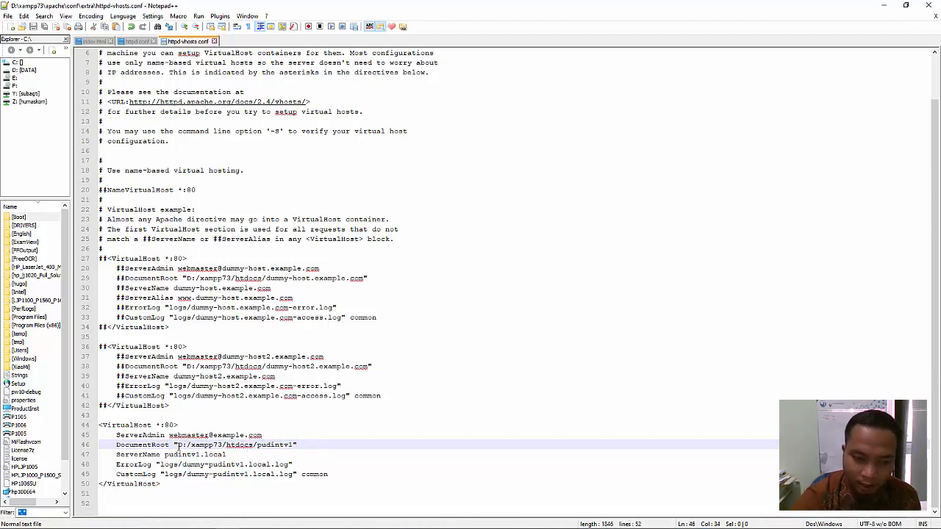
{"action": "left_click_drag", "start_coordinate": [177, 446], "coordinate": [295, 445]}
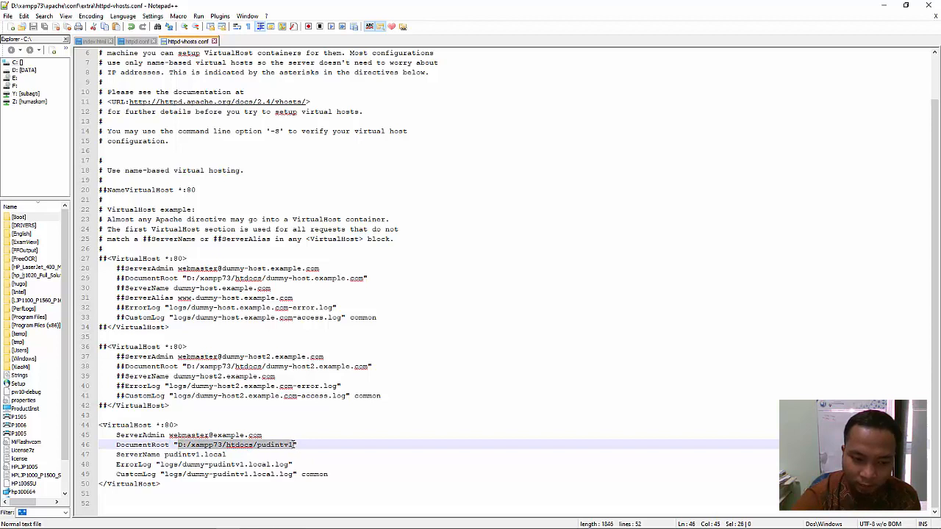
{"action": "left_click", "coordinate": [303, 445]}
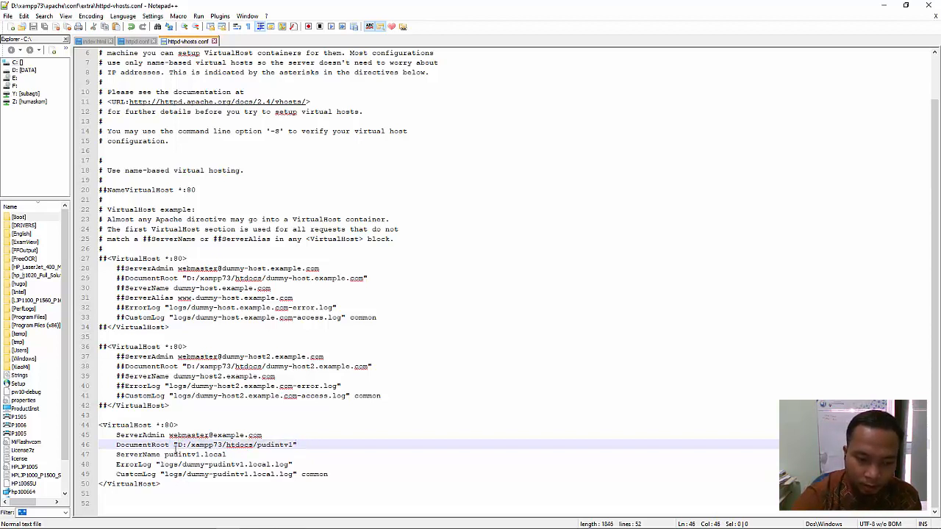
{"action": "left_click_drag", "start_coordinate": [185, 445], "coordinate": [177, 445]}
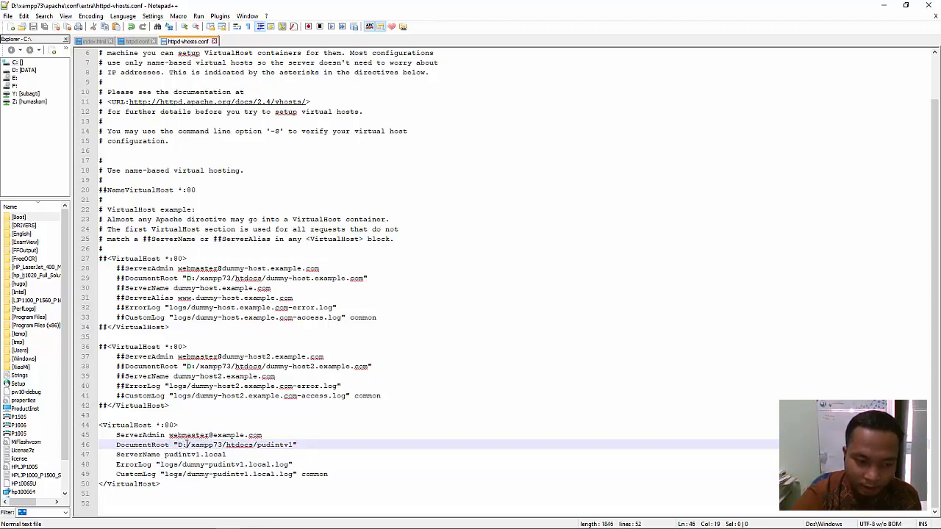
{"action": "key", "text": "End"}
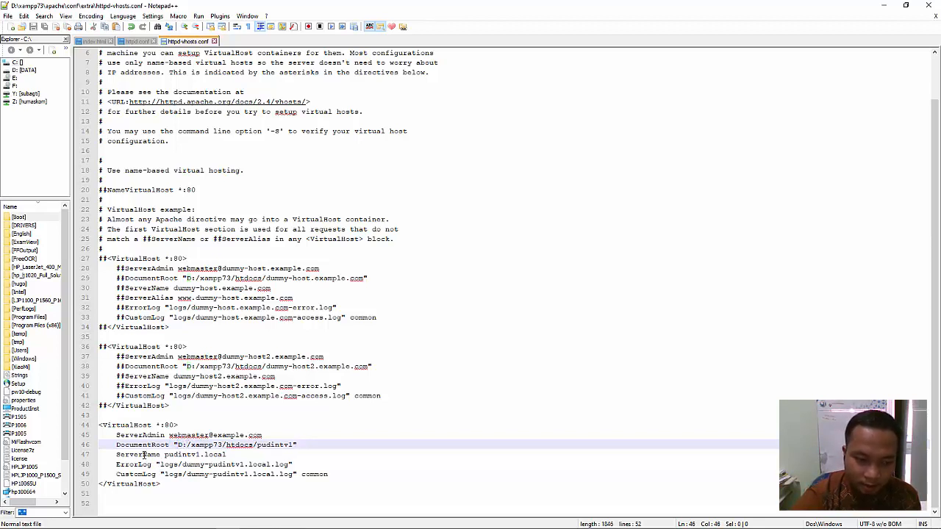
{"action": "left_click_drag", "start_coordinate": [117, 455], "coordinate": [231, 455]}
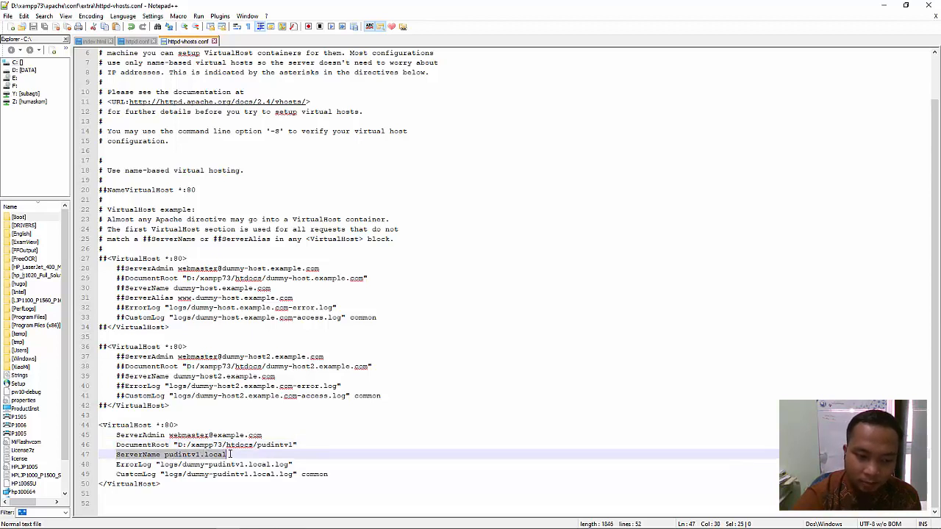
{"action": "left_click", "coordinate": [238, 454]}
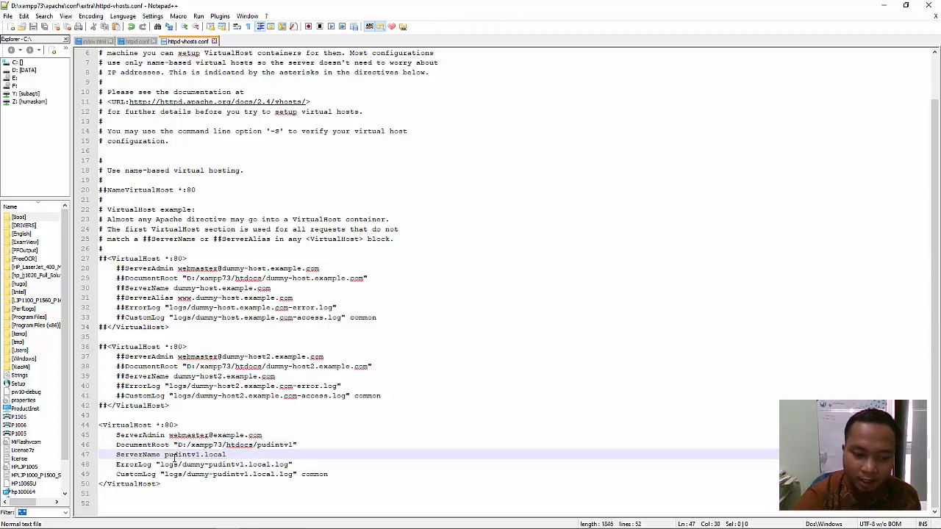
Examine the ServerName and DocumentRoot values in the pudintv1 virtual host block and compare them with the commented example
{"action": "left_click_drag", "start_coordinate": [163, 455], "coordinate": [223, 455]}
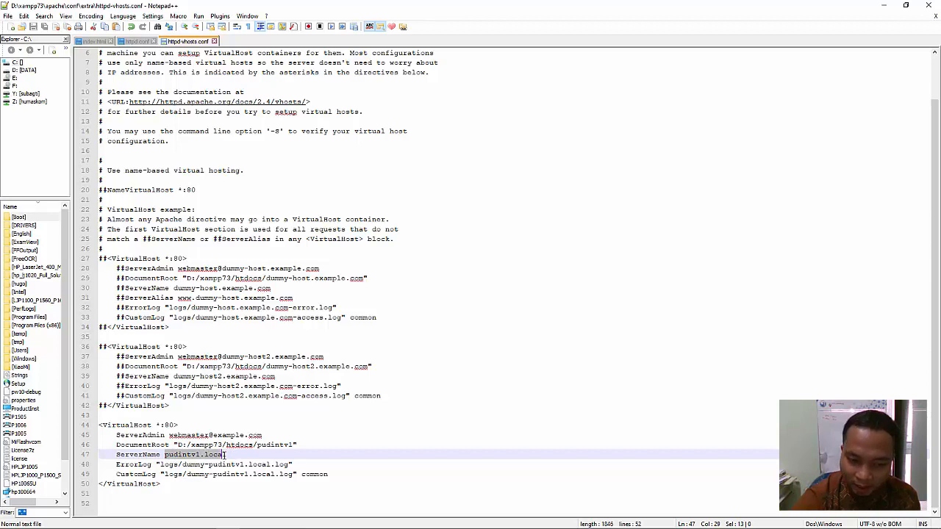
{"action": "left_click", "coordinate": [241, 454]}
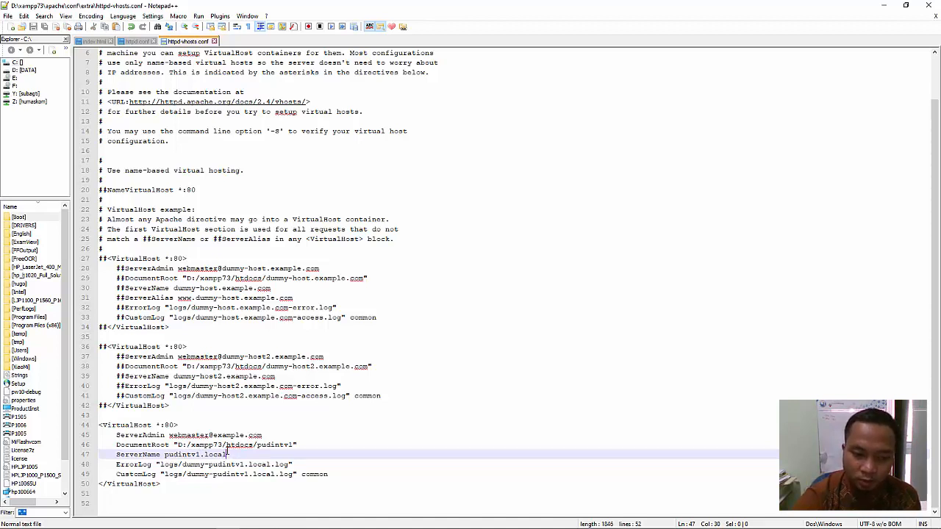
{"action": "double_click", "coordinate": [261, 445]}
{"action": "left_click", "coordinate": [217, 457]}
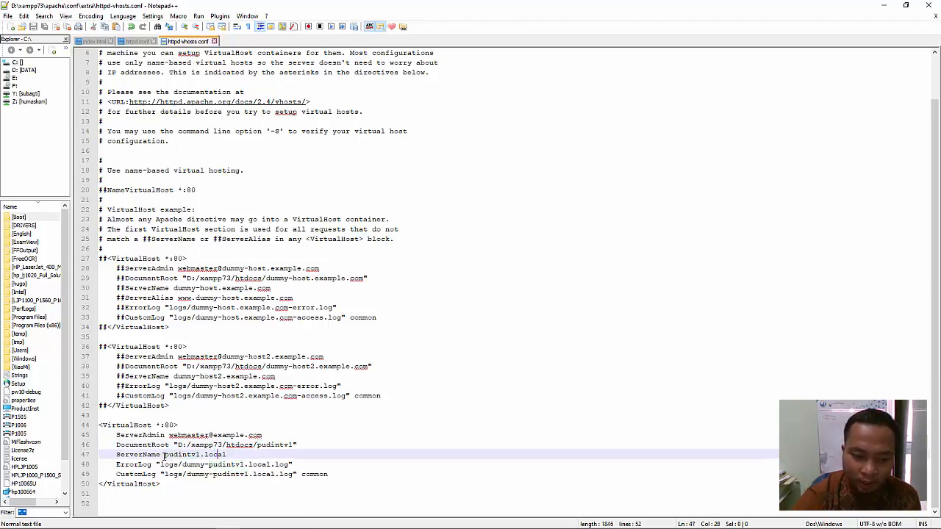
{"action": "left_click_drag", "start_coordinate": [164, 456], "coordinate": [200, 455]}
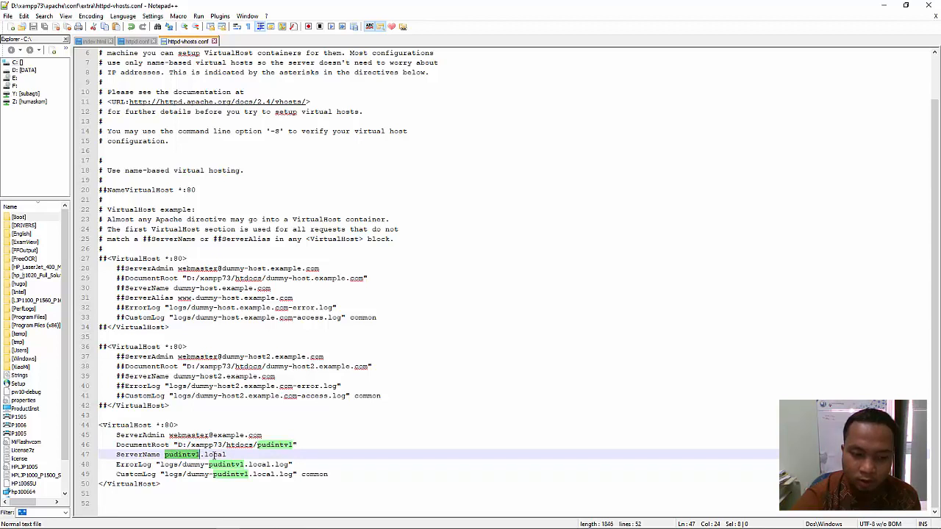
{"action": "left_click", "coordinate": [228, 455]}
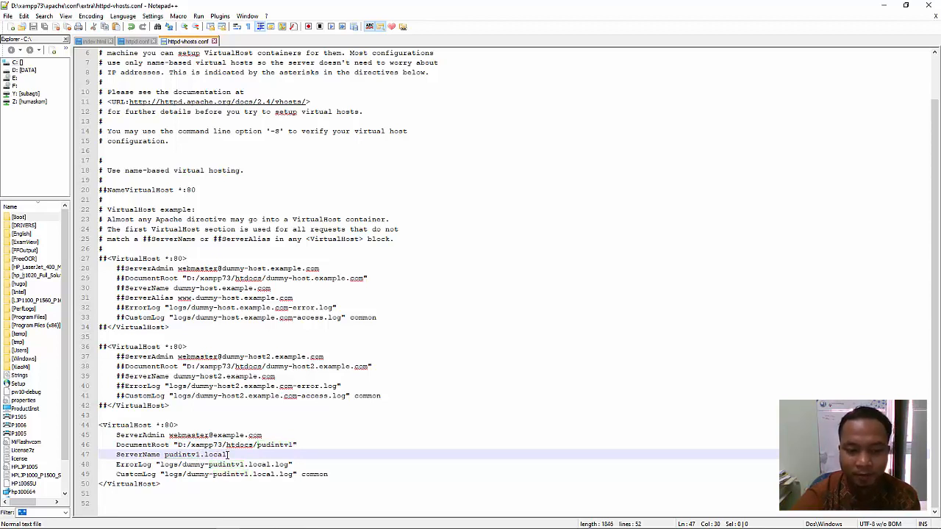
{"action": "left_click_drag", "start_coordinate": [294, 445], "coordinate": [164, 456]}
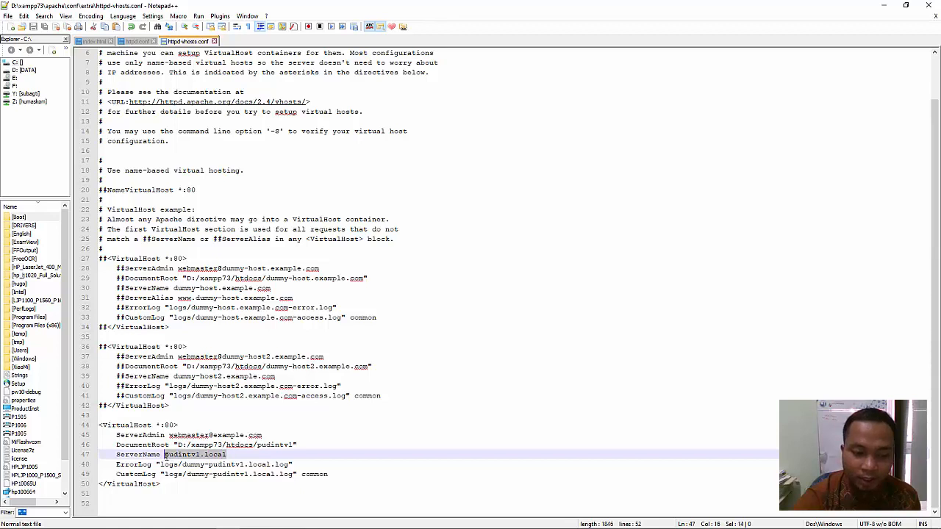
{"action": "left_click", "coordinate": [234, 455]}
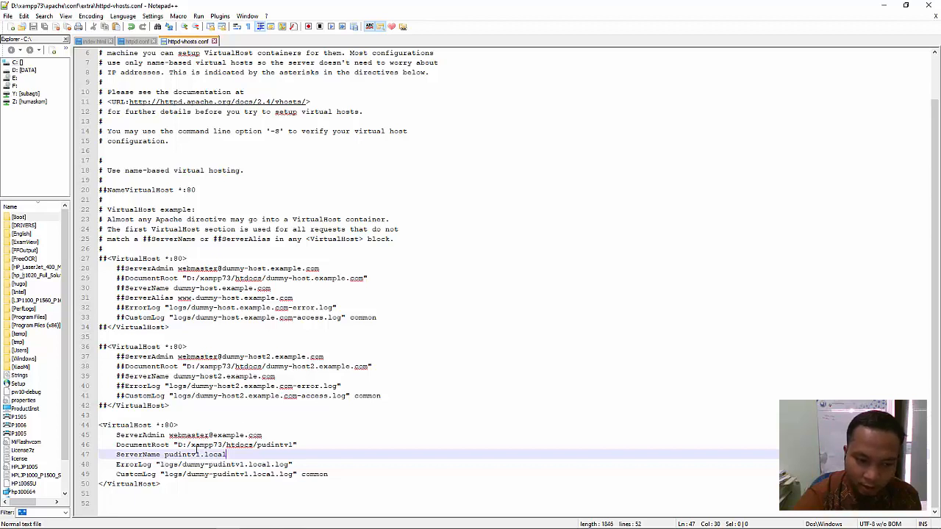
{"action": "left_click_drag", "start_coordinate": [369, 395], "coordinate": [168, 386]}
{"action": "left_click", "coordinate": [226, 455]}
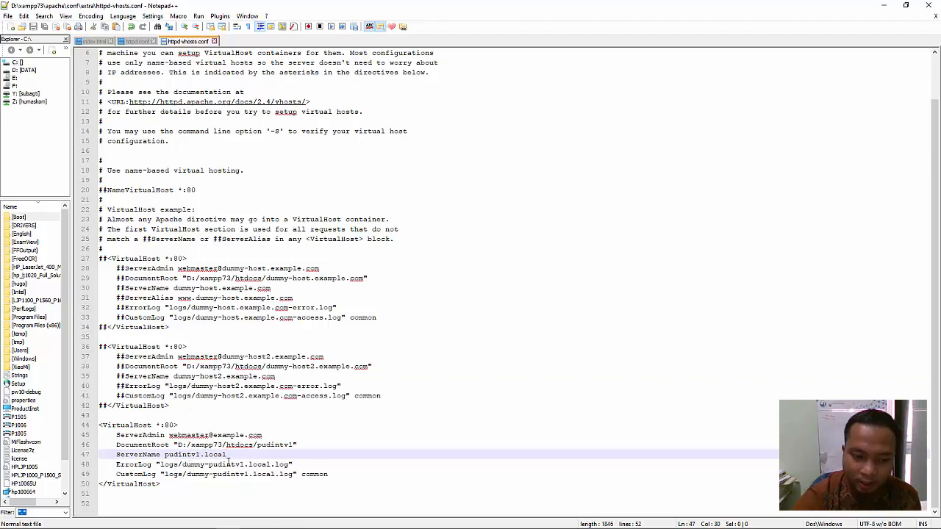
Review the pudintv1.local parts of the ErrorLog and CustomLog paths, along with the DocumentRoot and ServerName lines
{"action": "left_click_drag", "start_coordinate": [209, 465], "coordinate": [271, 465]}
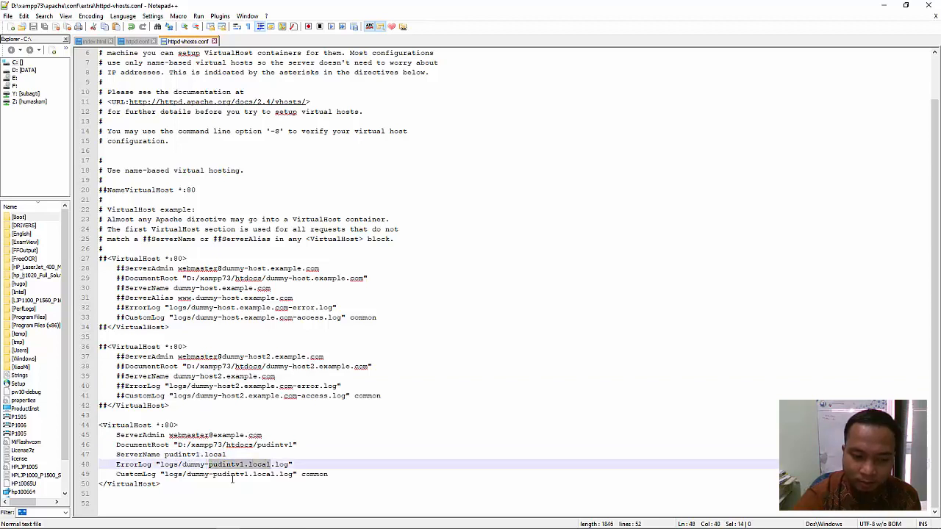
{"action": "left_click_drag", "start_coordinate": [212, 474], "coordinate": [276, 474]}
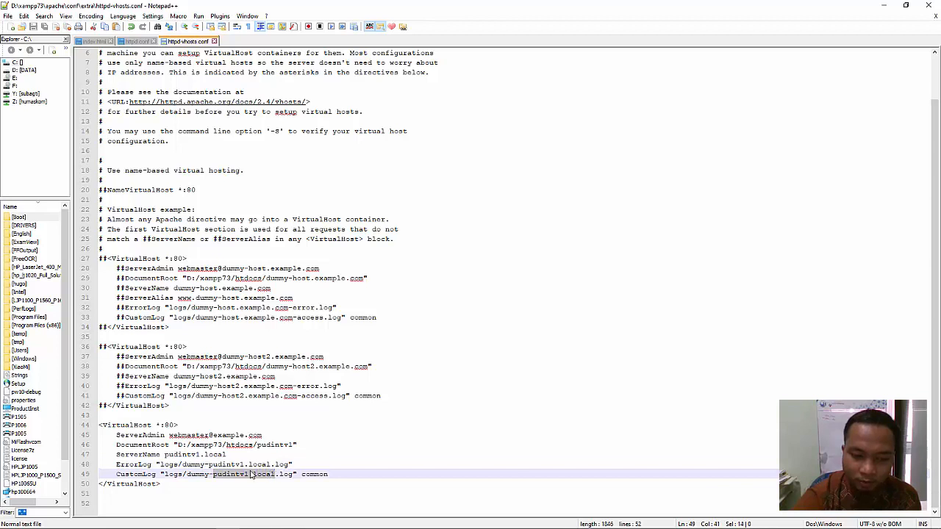
{"action": "left_click", "coordinate": [163, 484]}
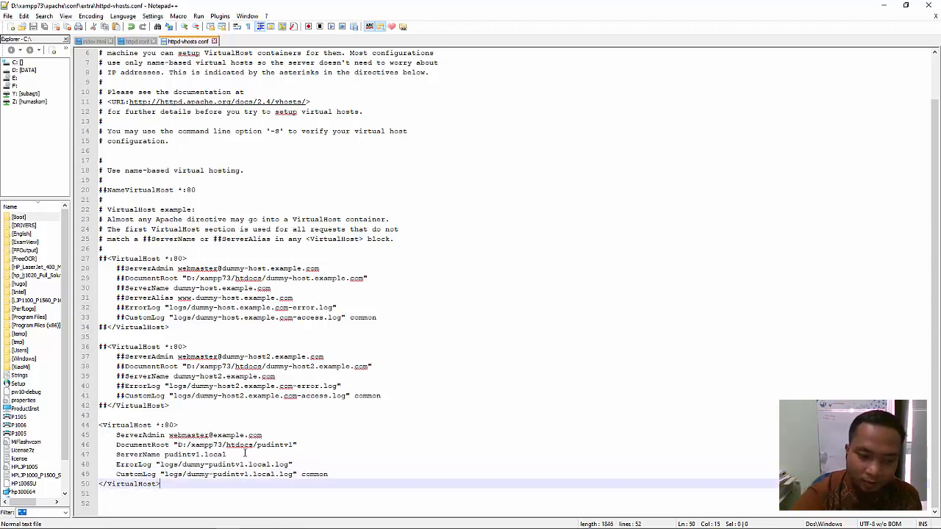
{"action": "left_click_drag", "start_coordinate": [227, 455], "coordinate": [99, 445]}
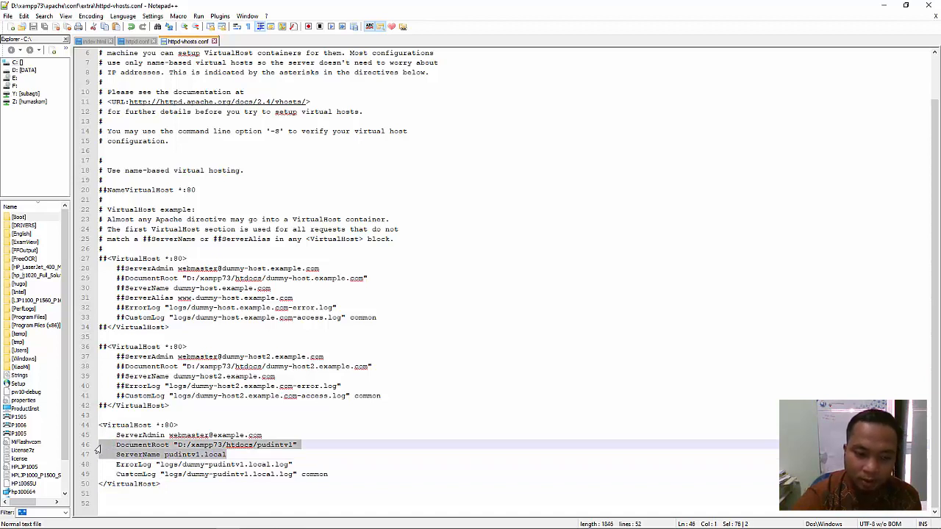
{"action": "left_click", "coordinate": [163, 484]}
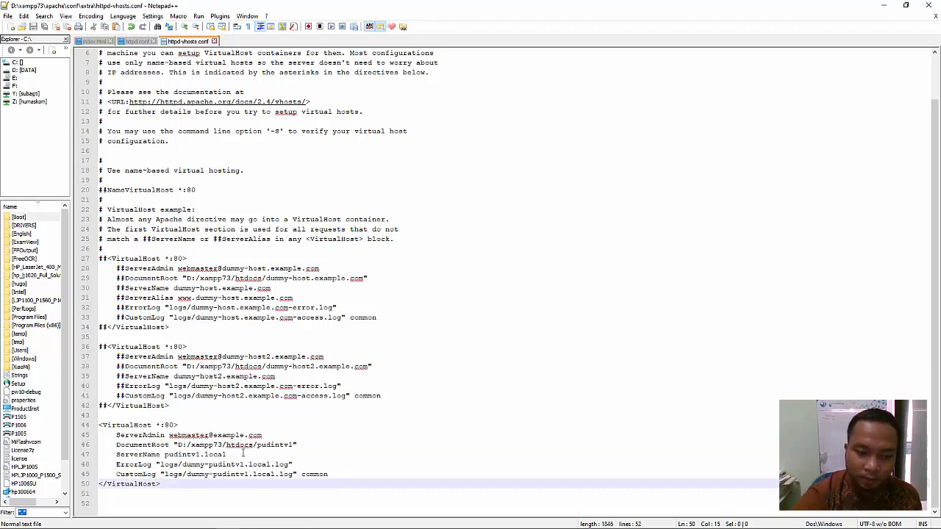
{"action": "left_click_drag", "start_coordinate": [242, 454], "coordinate": [117, 445]}
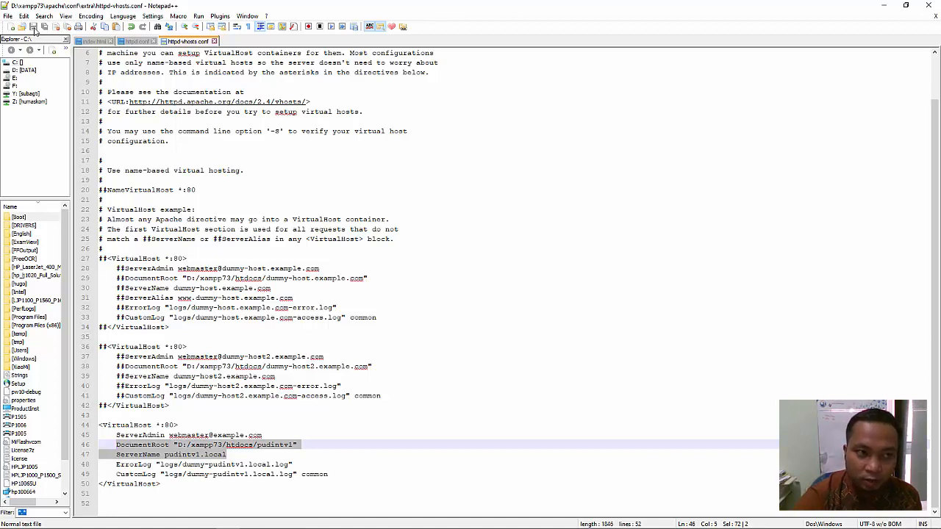
{"action": "left_click", "coordinate": [201, 425]}
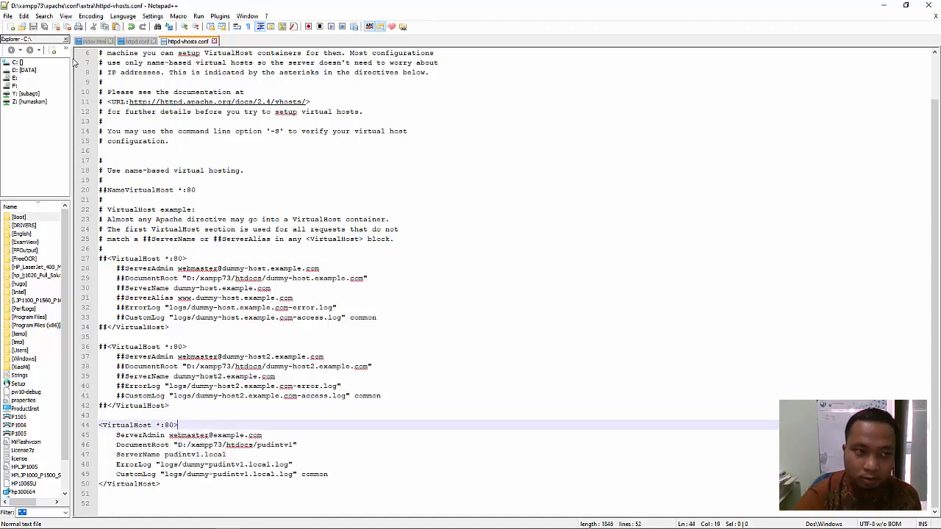
Switch to the Notepad notes, correct "sepperti" to "seperti" in the hosts file instruction, and save the notes
{"action": "mouse_move", "coordinate": [397, 527]}
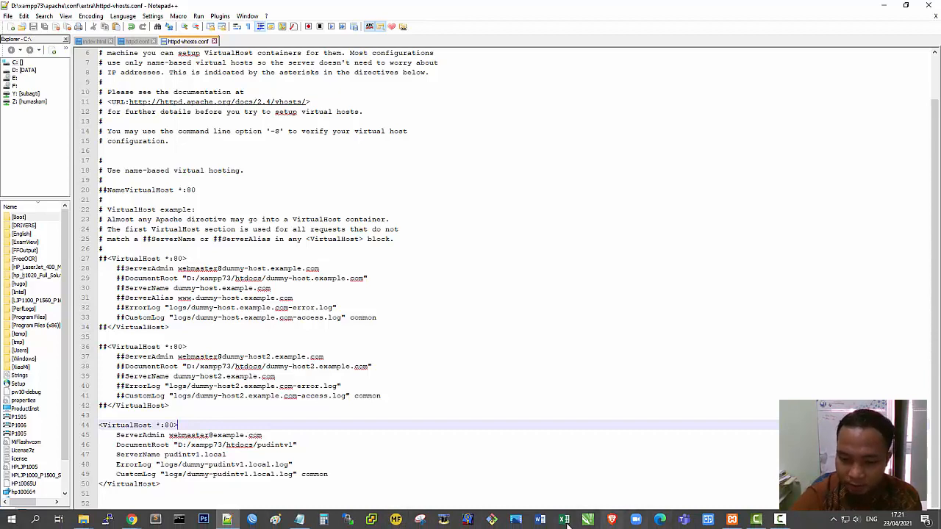
{"action": "left_click", "coordinate": [301, 522]}
{"action": "scroll", "coordinate": [503, 296], "scroll_direction": "down", "scroll_amount": 3}
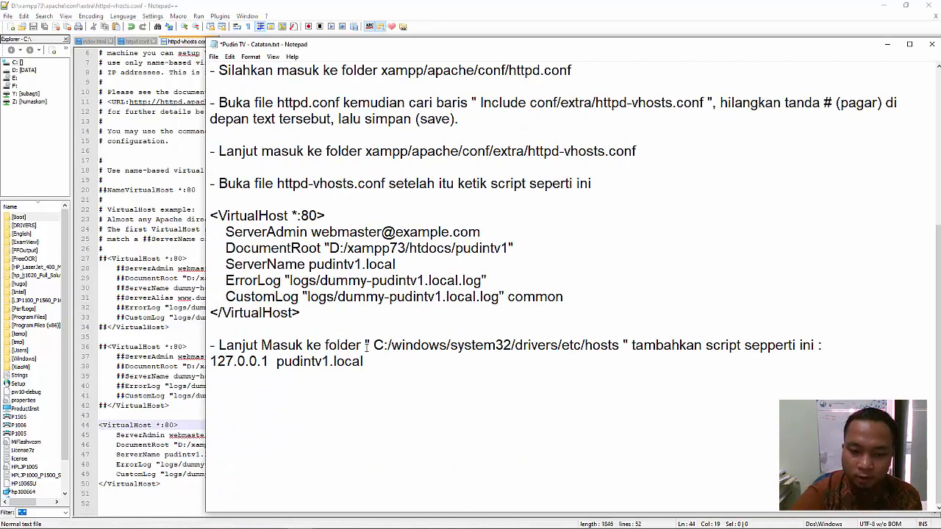
{"action": "left_click_drag", "start_coordinate": [373, 346], "coordinate": [622, 345]}
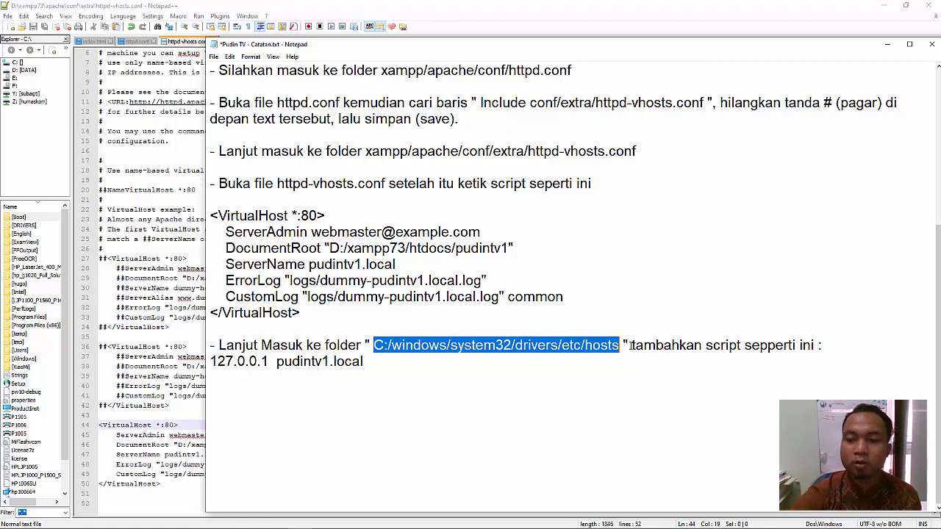
{"action": "left_click", "coordinate": [763, 346]}
{"action": "key", "text": "Delete"}
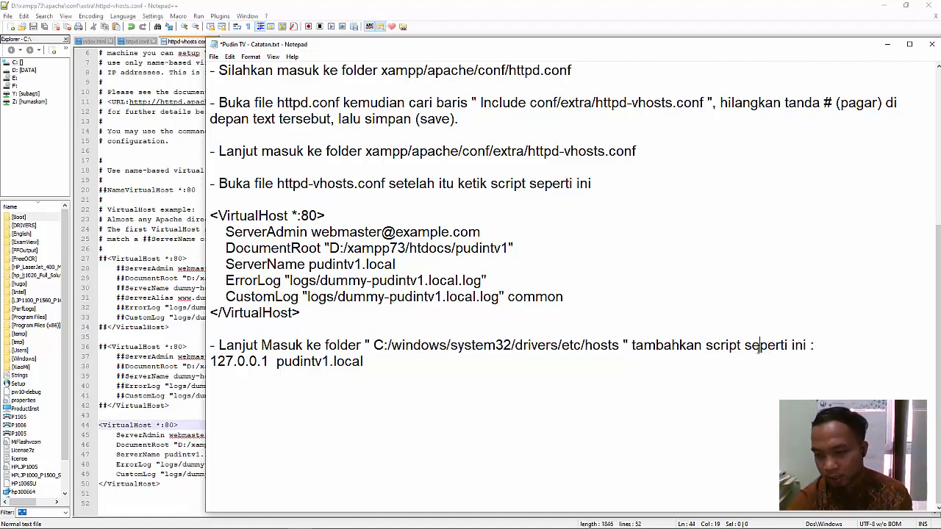
{"action": "left_click", "coordinate": [214, 57]}
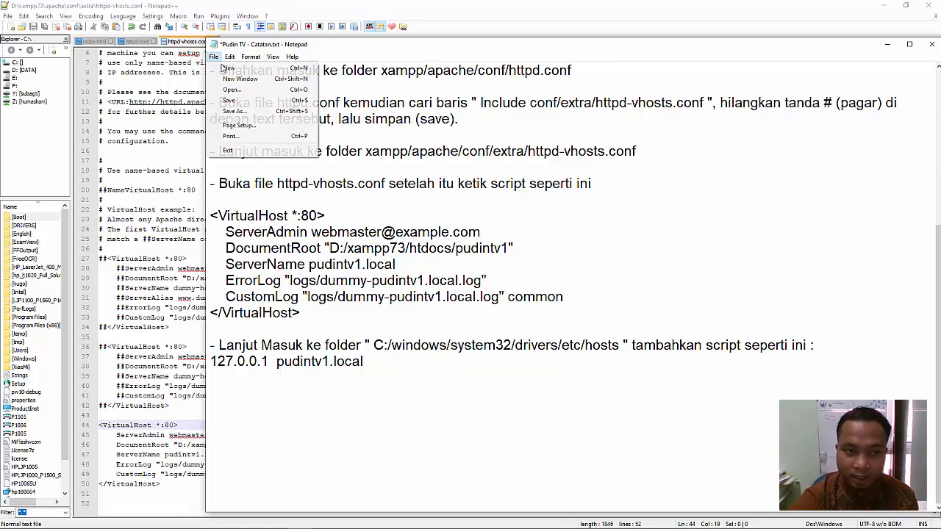
{"action": "left_click", "coordinate": [230, 101]}
Review the hosts path and script line in the notes, and open C:\Windows\System32 in File Explorer
{"action": "left_click_drag", "start_coordinate": [363, 361], "coordinate": [211, 361]}
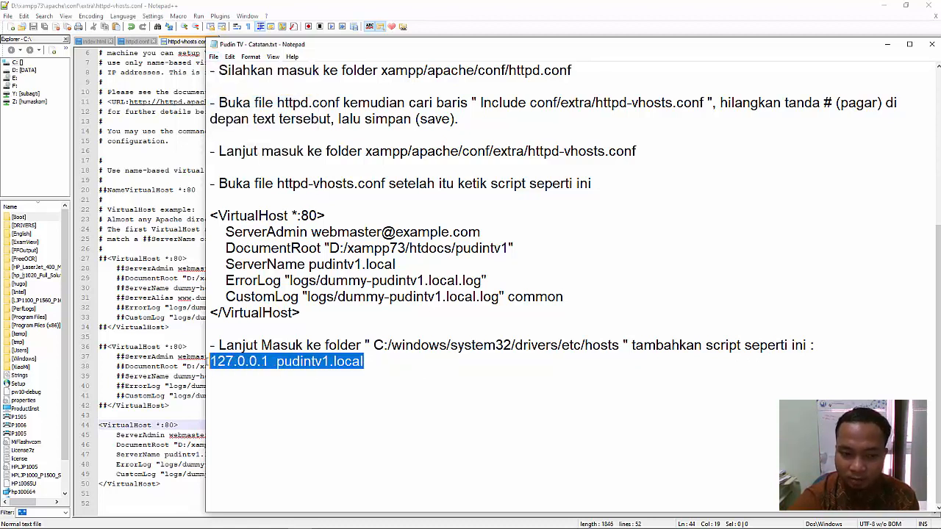
{"action": "left_click_drag", "start_coordinate": [620, 345], "coordinate": [586, 345]}
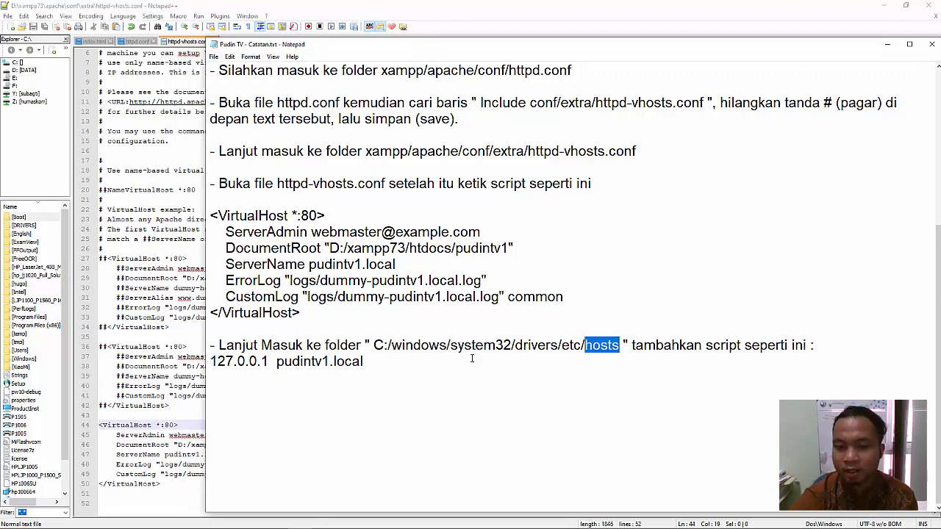
{"action": "left_click", "coordinate": [408, 358]}
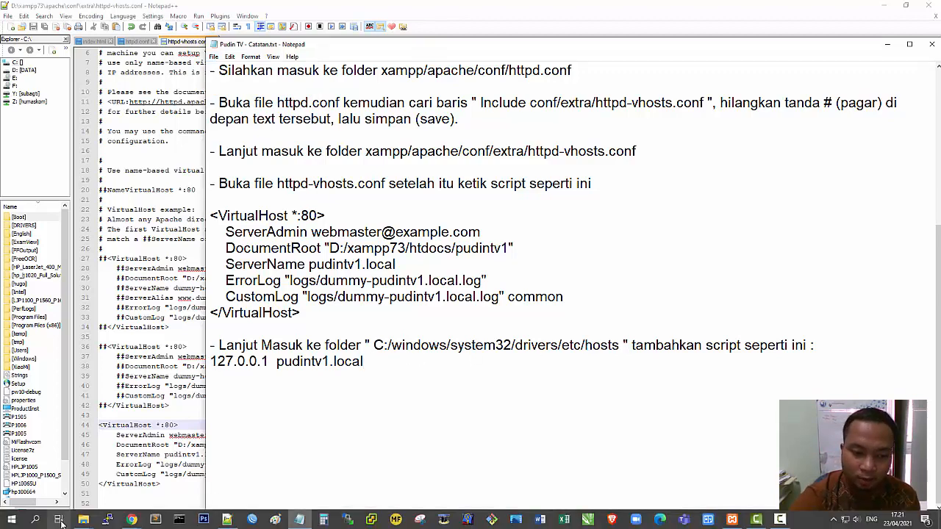
{"action": "mouse_move", "coordinate": [83, 519]}
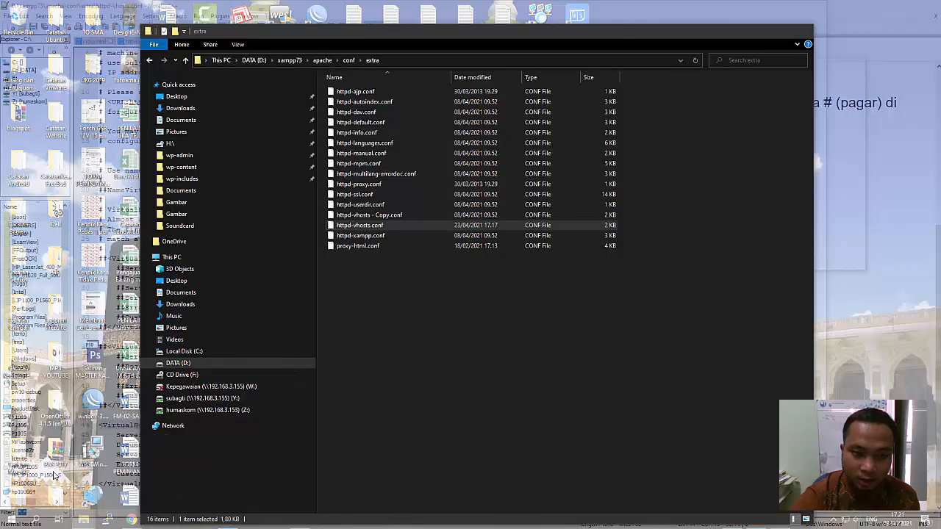
{"action": "left_click", "coordinate": [63, 476]}
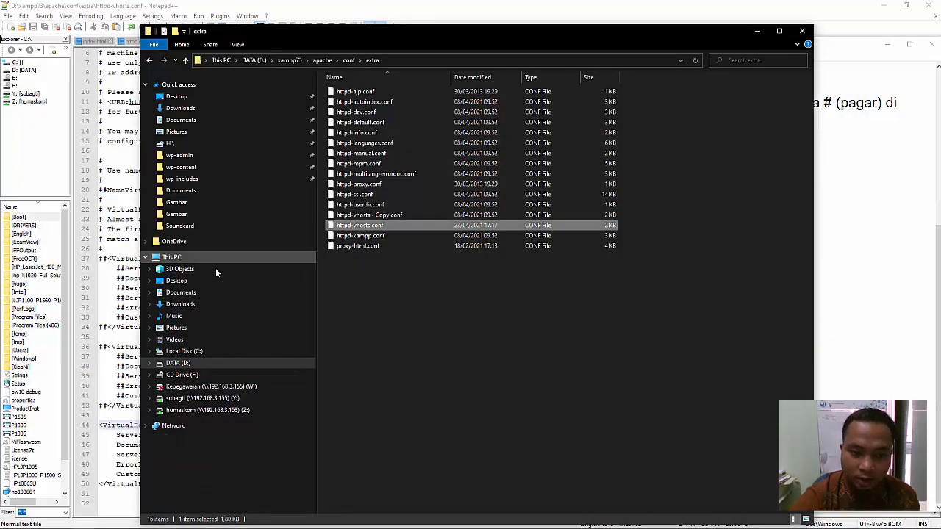
{"action": "left_click", "coordinate": [199, 353]}
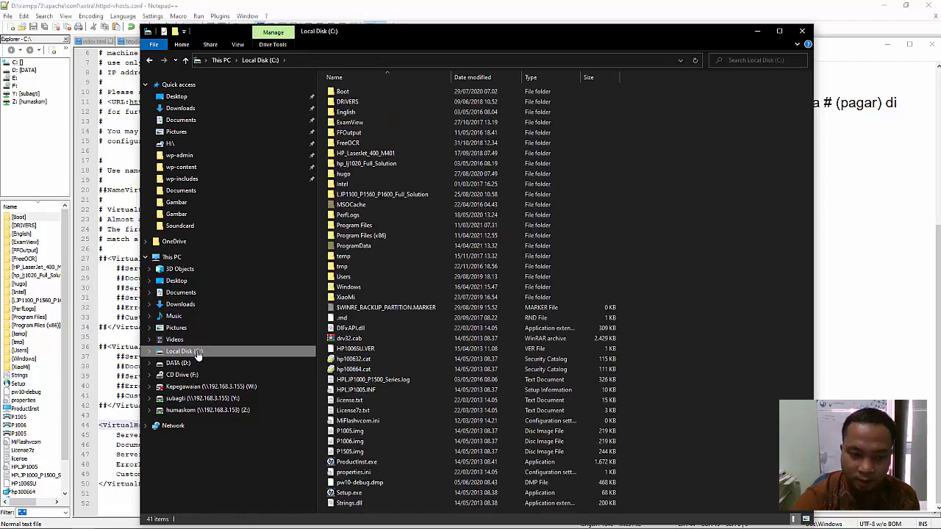
{"action": "double_click", "coordinate": [366, 288]}
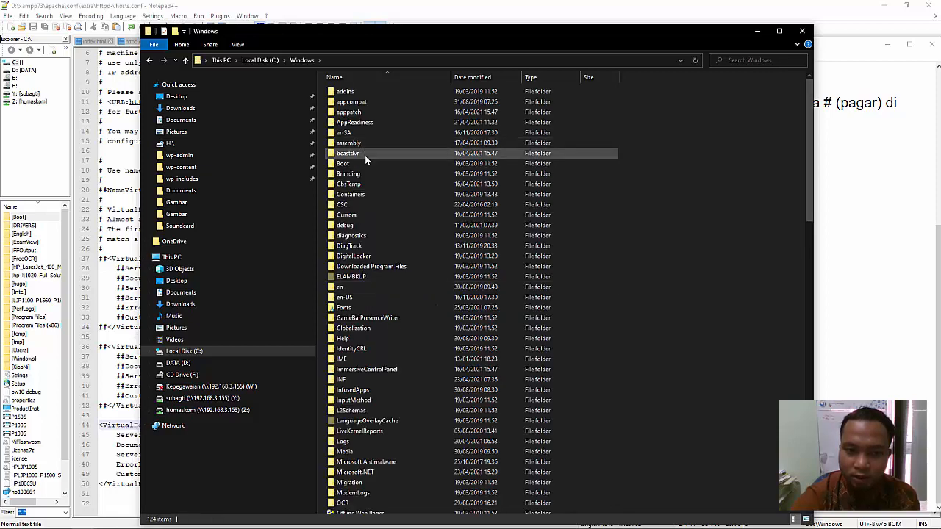
{"action": "left_click", "coordinate": [374, 156]}
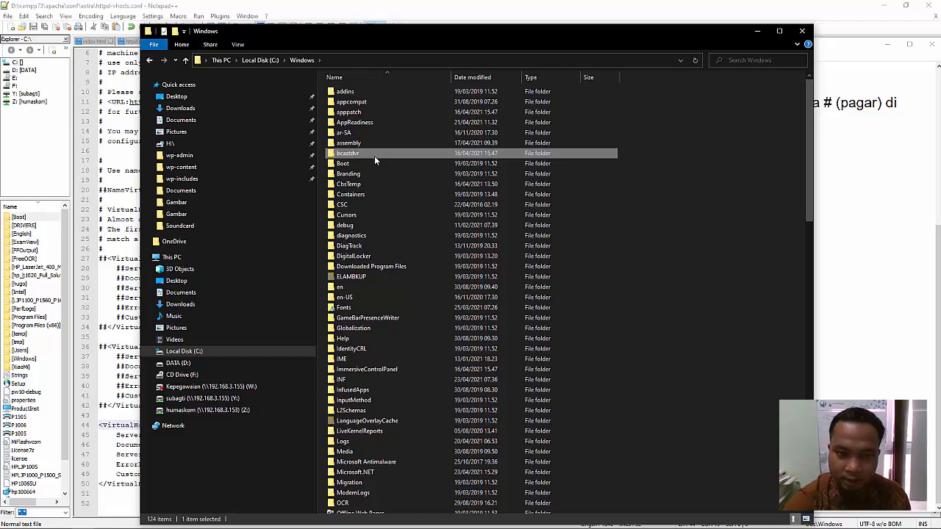
{"action": "key", "text": "s"}
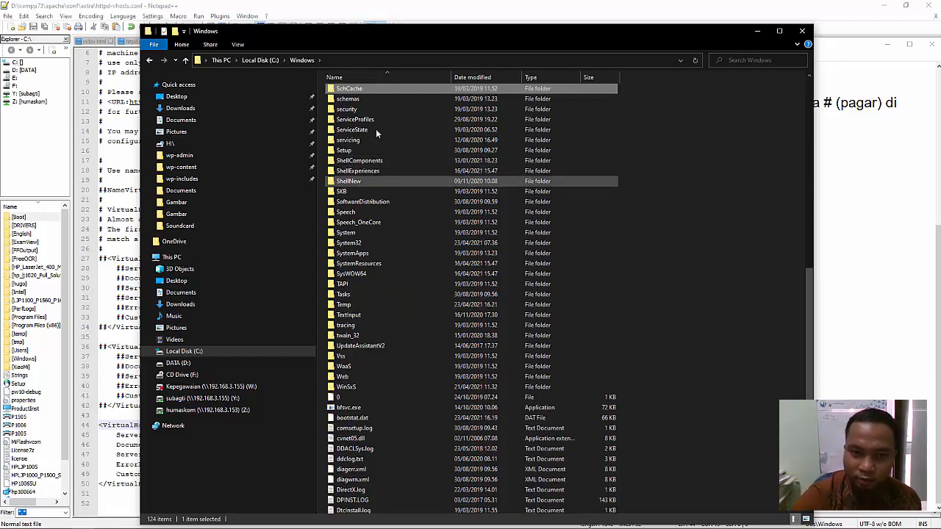
{"action": "double_click", "coordinate": [374, 240]}
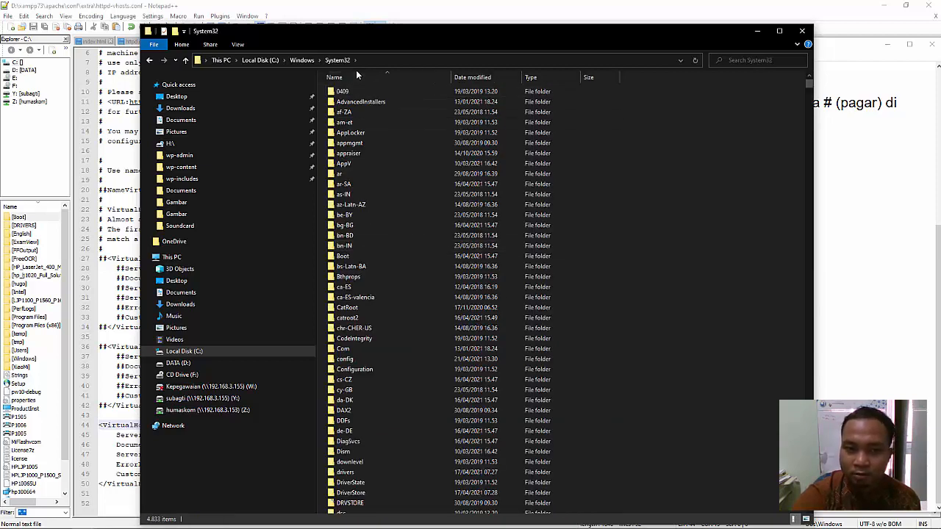
Open the etc folder within the drivers folder of System32
{"action": "left_click", "coordinate": [395, 91]}
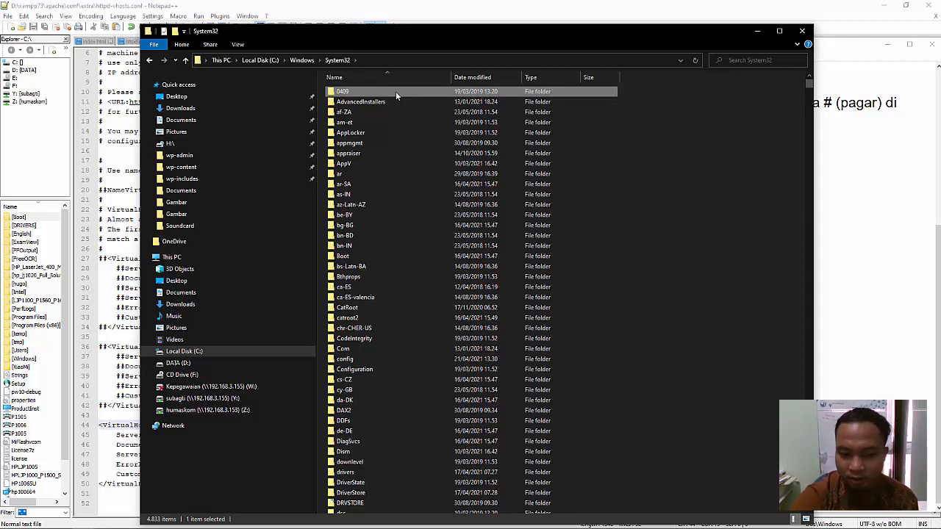
{"action": "key", "text": "d"}
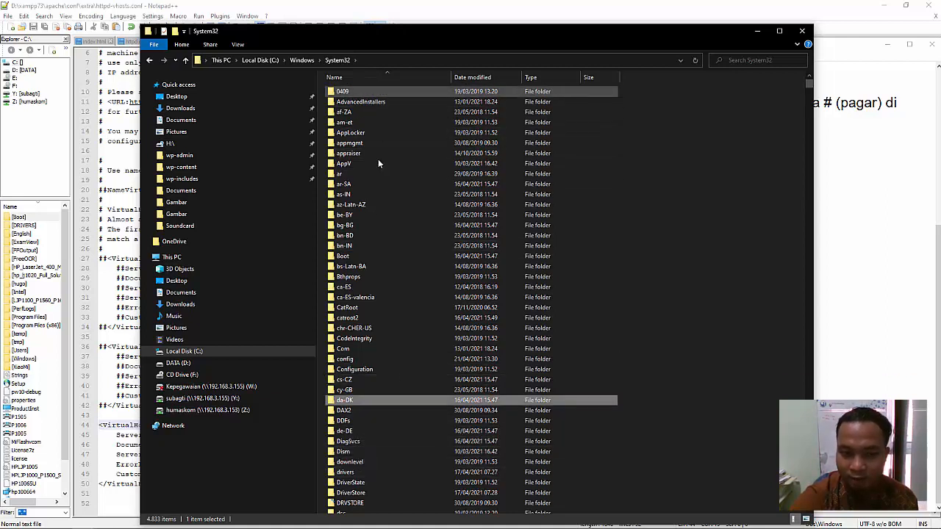
{"action": "left_click", "coordinate": [368, 474]}
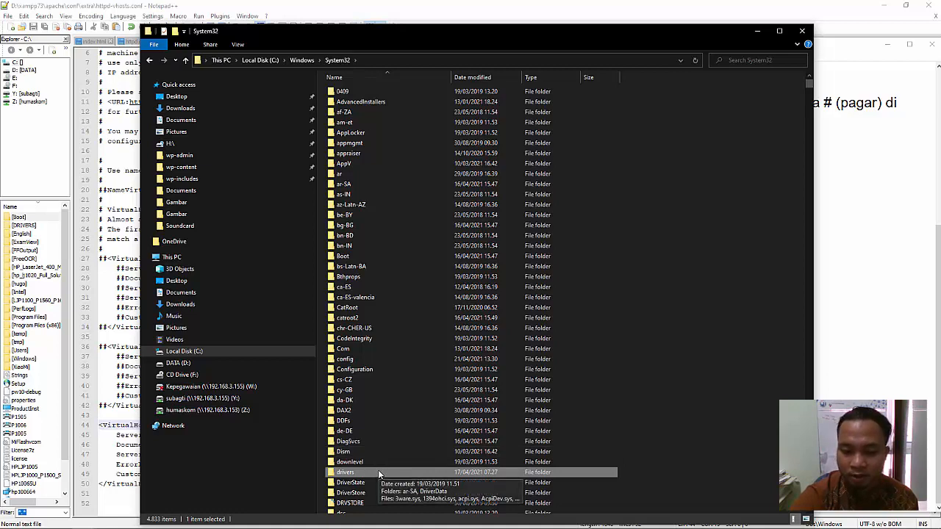
{"action": "double_click", "coordinate": [379, 475]}
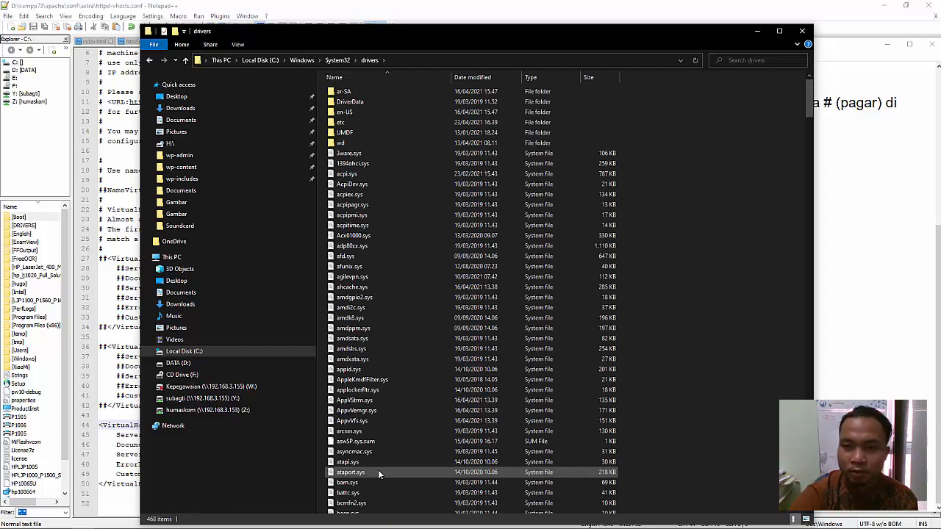
{"action": "double_click", "coordinate": [372, 123]}
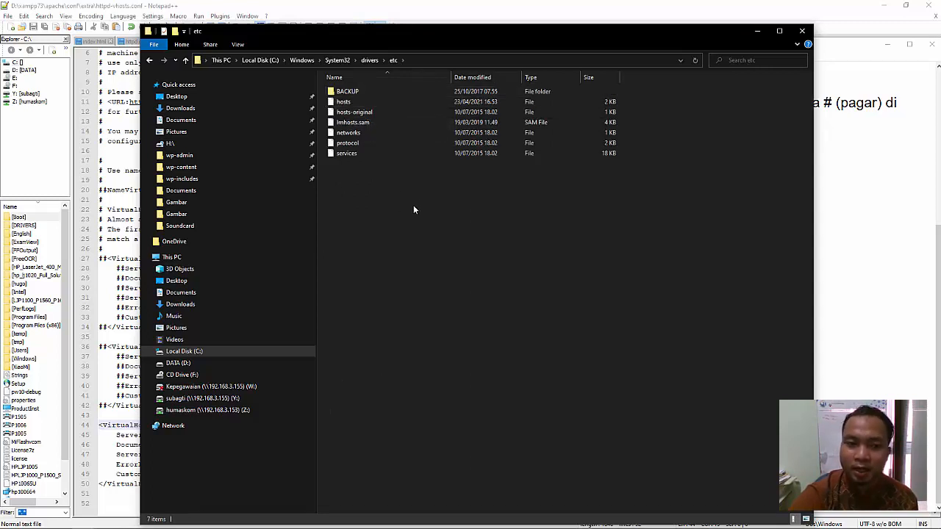
Select the hosts file in the etc folder and review the C:/windows/system32/drivers/etc/hosts path in the Notepad notes
{"action": "left_click", "coordinate": [367, 103]}
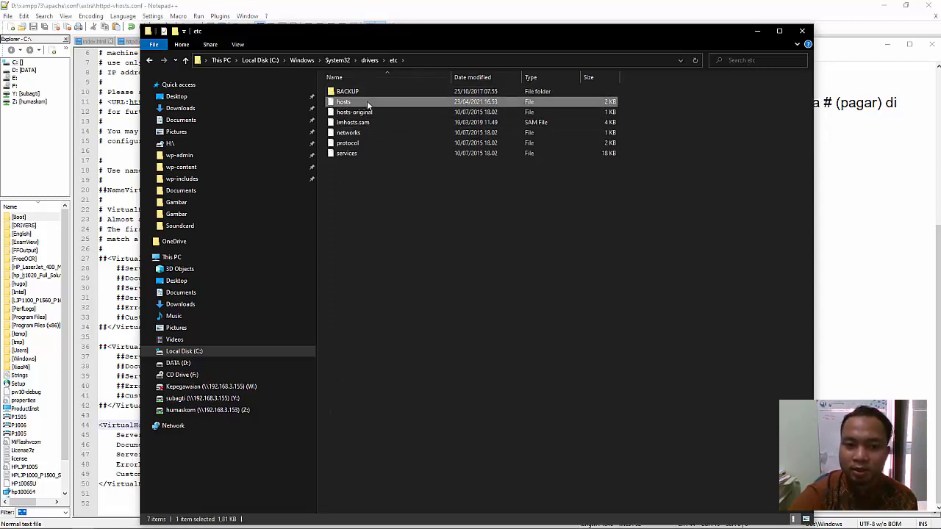
{"action": "left_click_drag", "start_coordinate": [439, 34], "coordinate": [368, 23]}
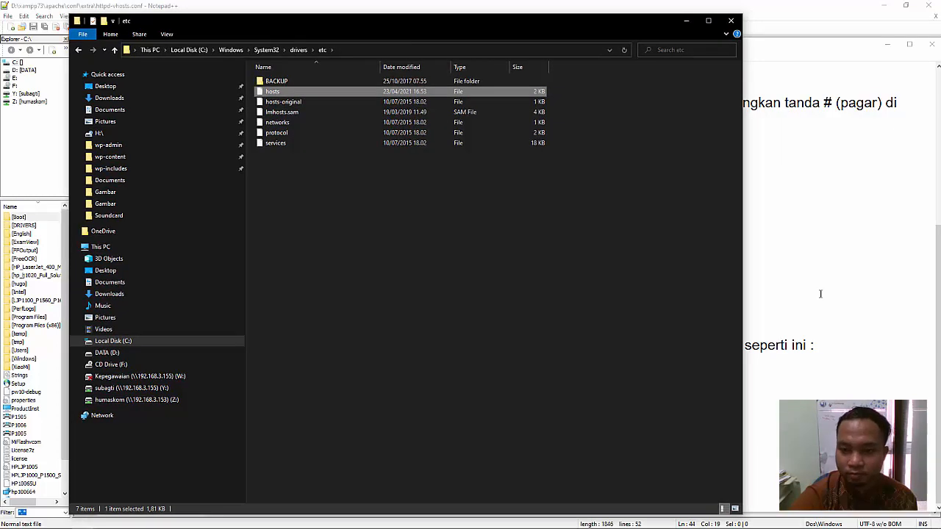
{"action": "left_click", "coordinate": [821, 303]}
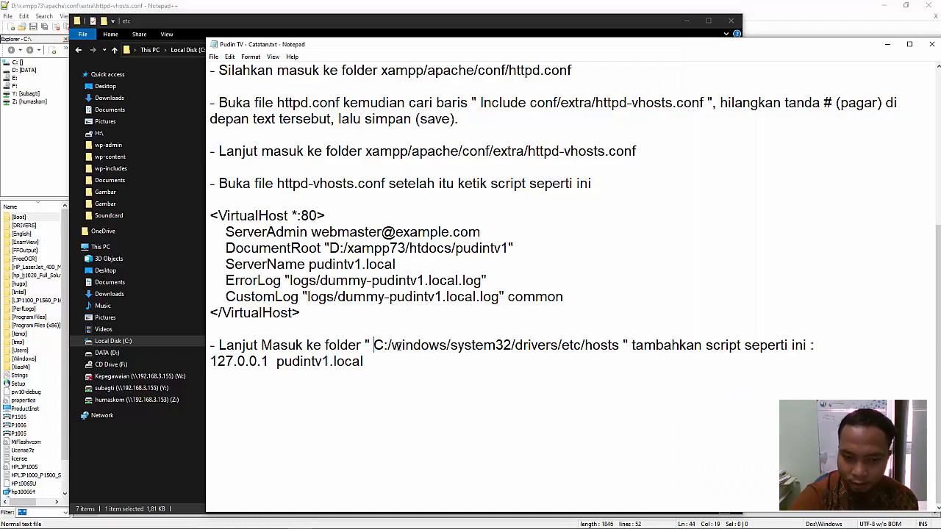
{"action": "left_click_drag", "start_coordinate": [373, 345], "coordinate": [575, 346]}
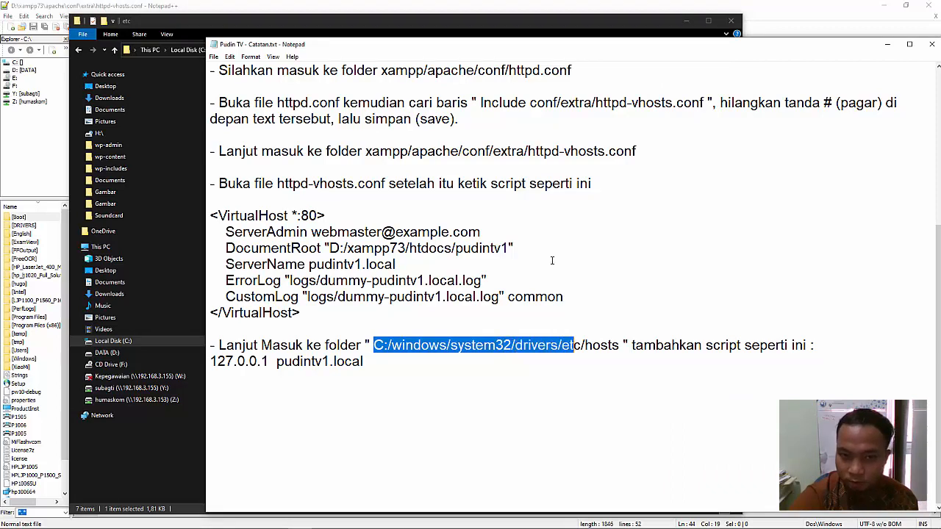
{"action": "left_click_drag", "start_coordinate": [474, 50], "coordinate": [428, 82]}
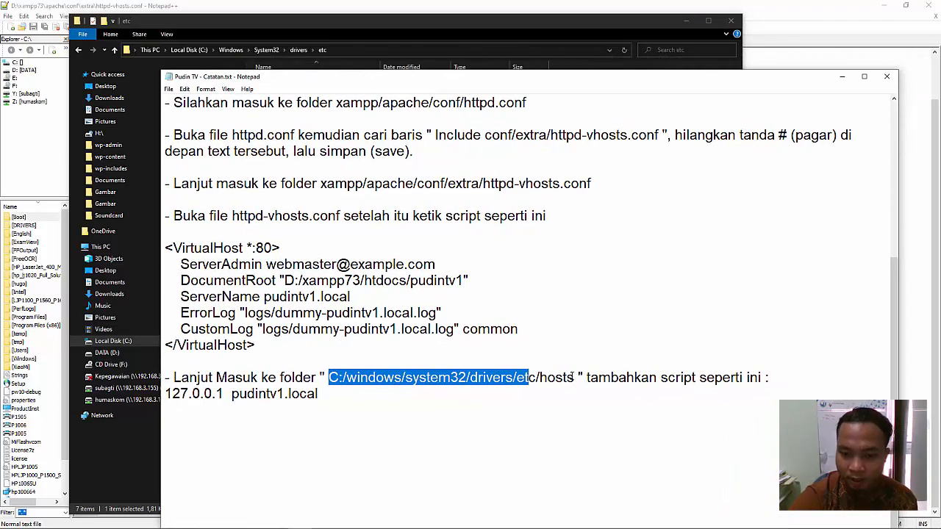
{"action": "left_click_drag", "start_coordinate": [573, 377], "coordinate": [319, 367]}
{"action": "left_click", "coordinate": [337, 368]}
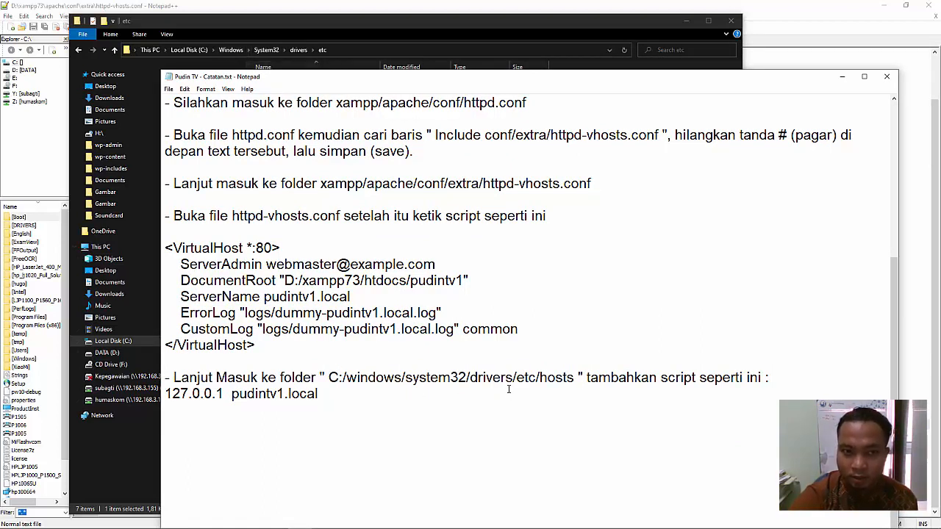
{"action": "left_click_drag", "start_coordinate": [577, 380], "coordinate": [540, 381]}
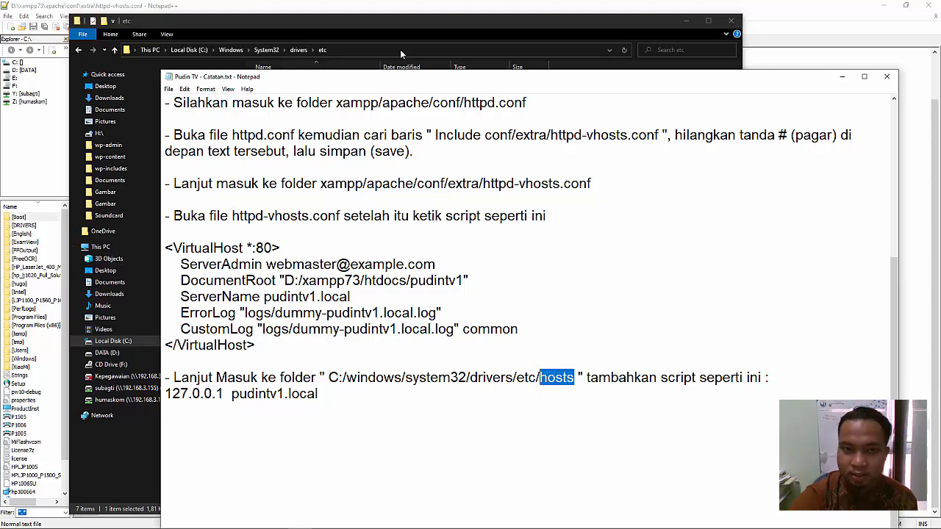
Open the hosts file from the etc folder in Notepad++ and place the cursor after the serius.mwbsys.com entry
{"action": "left_click", "coordinate": [387, 22]}
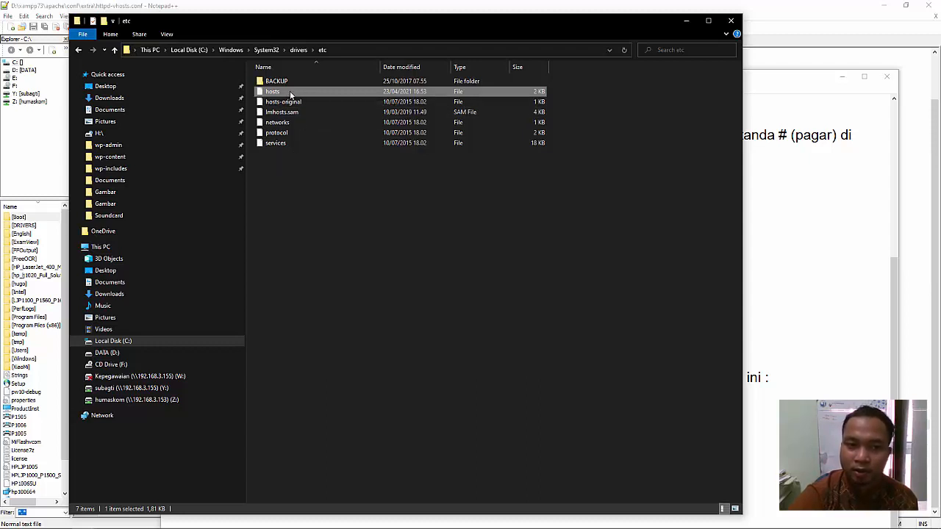
{"action": "right_click", "coordinate": [331, 89]}
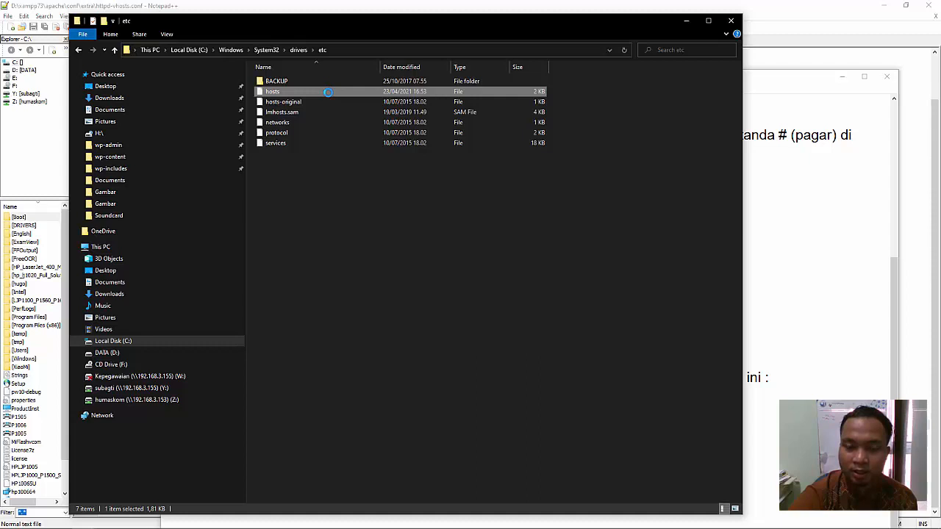
{"action": "right_click", "coordinate": [314, 93]}
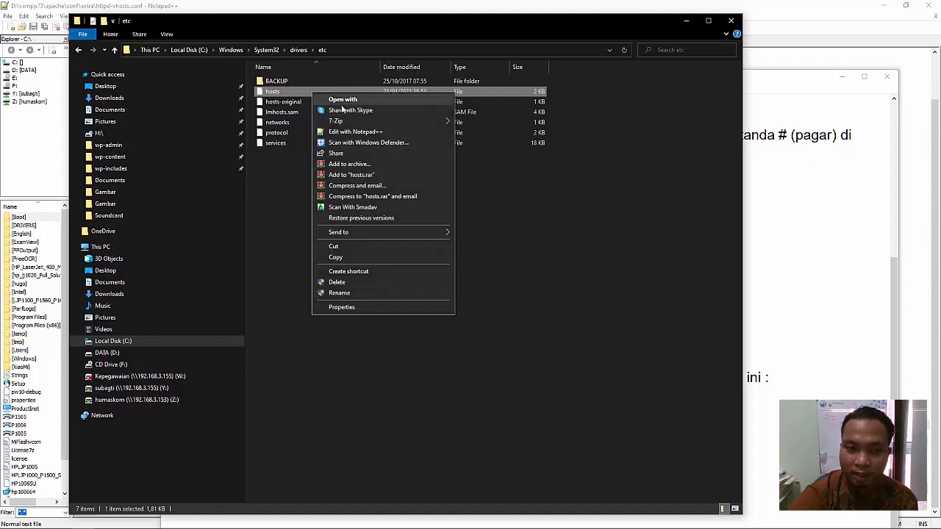
{"action": "left_click", "coordinate": [351, 133]}
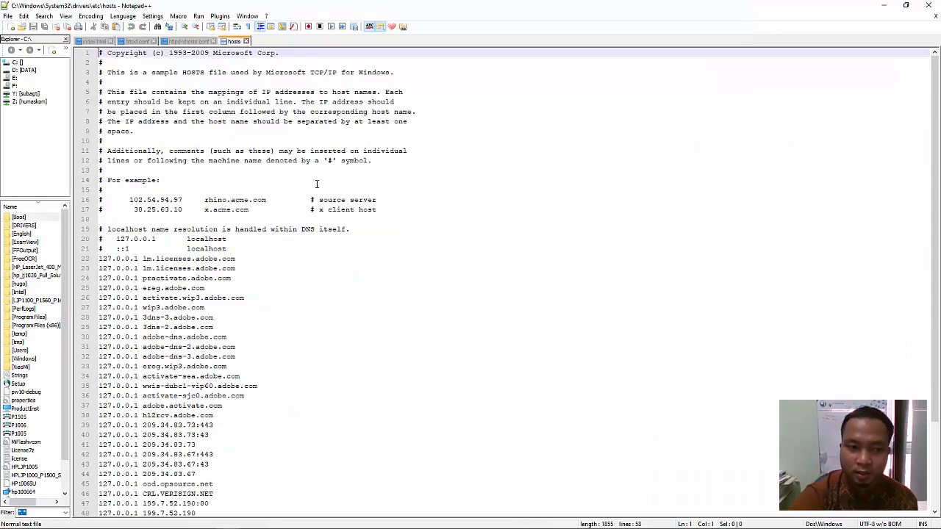
{"action": "scroll", "coordinate": [309, 191], "scroll_direction": "down", "scroll_amount": 4}
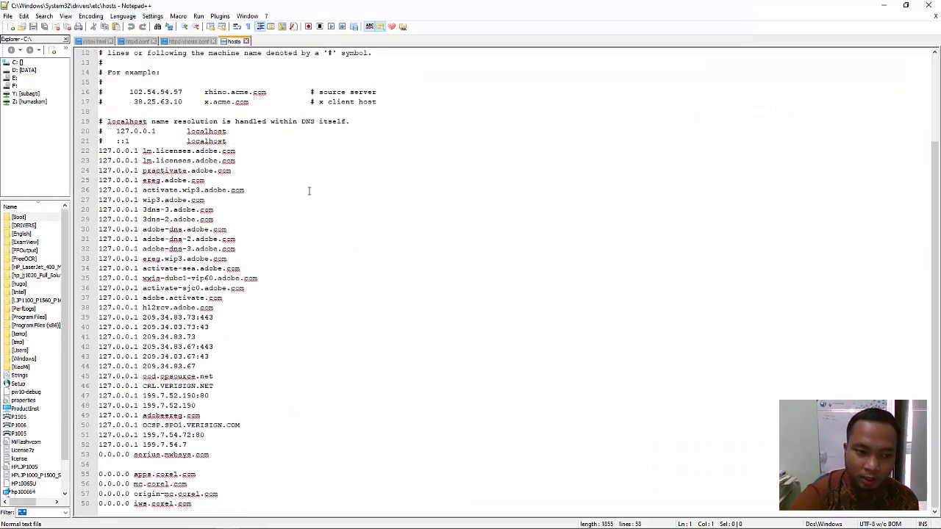
{"action": "left_click", "coordinate": [218, 454]}
Switch to the Notepad notes and compare pudintv1.local in the hosts script line with the ServerName value
{"action": "left_click", "coordinate": [301, 522]}
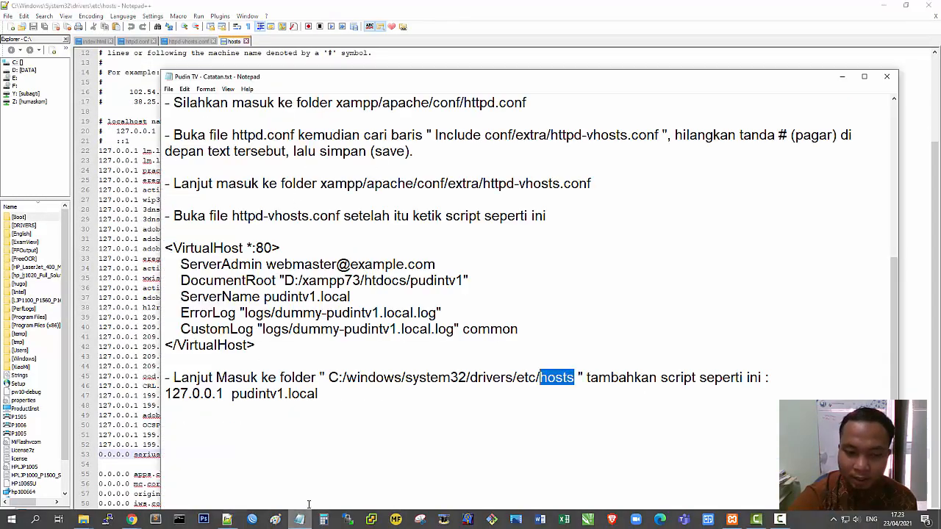
{"action": "left_click_drag", "start_coordinate": [319, 395], "coordinate": [168, 395]}
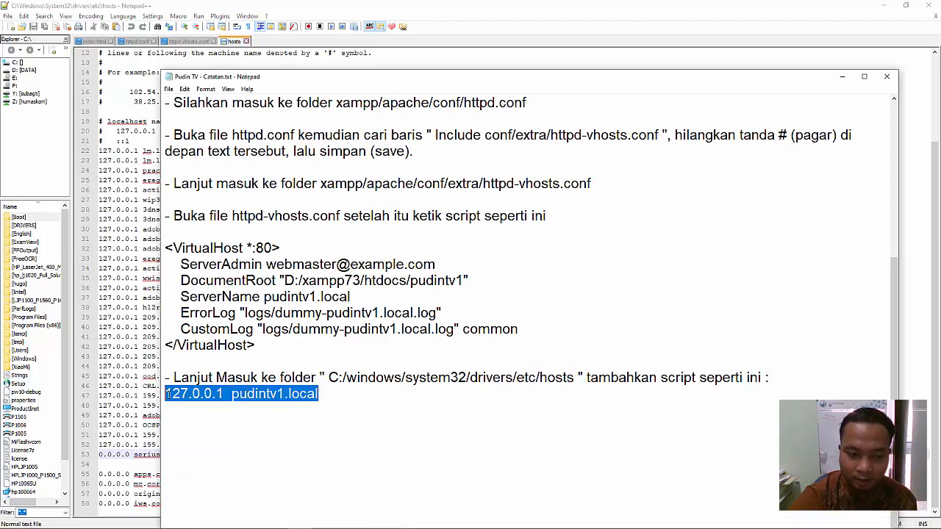
{"action": "left_click", "coordinate": [279, 394]}
{"action": "left_click_drag", "start_coordinate": [319, 395], "coordinate": [232, 394]}
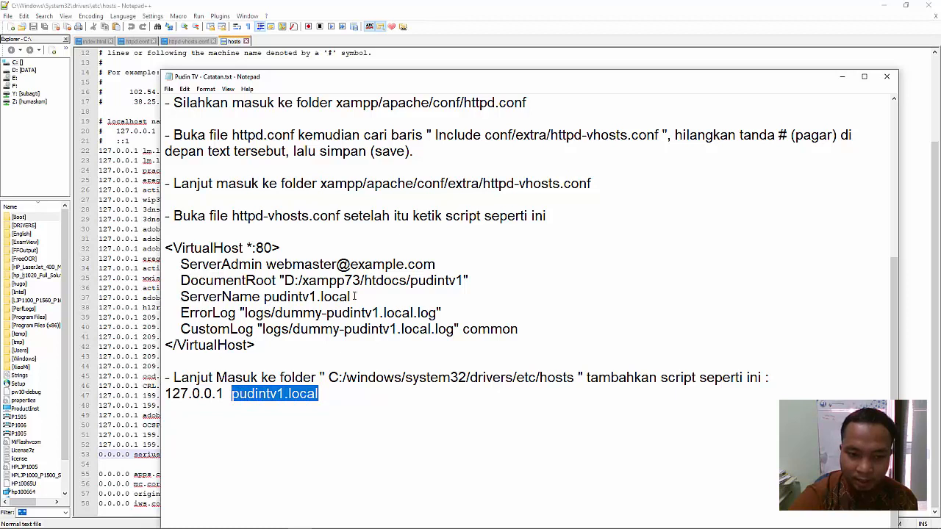
{"action": "left_click_drag", "start_coordinate": [352, 296], "coordinate": [264, 297]}
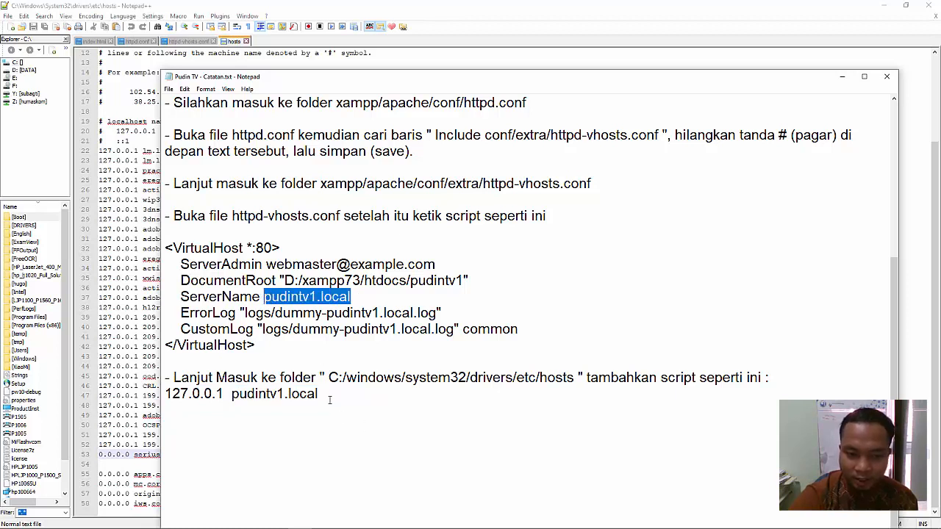
{"action": "left_click_drag", "start_coordinate": [330, 400], "coordinate": [232, 395]}
{"action": "left_click_drag", "start_coordinate": [353, 296], "coordinate": [263, 297]}
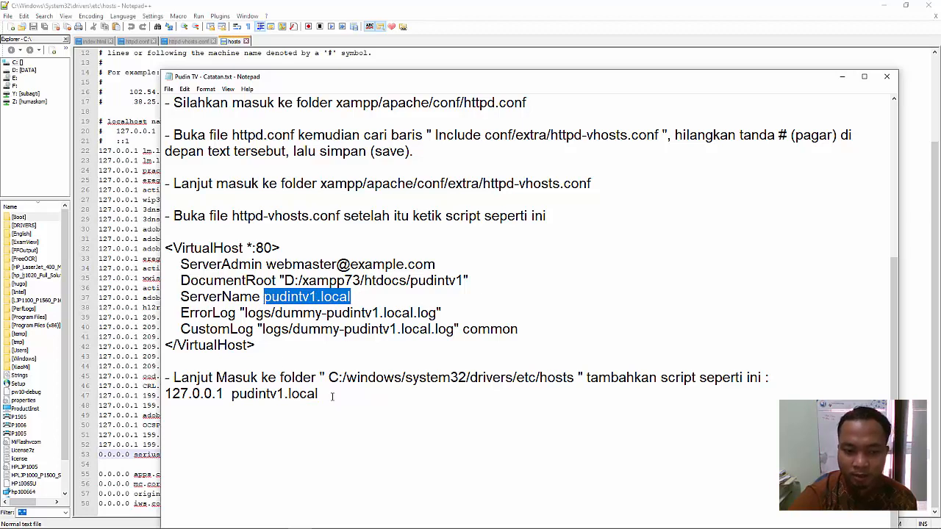
Copy the line "127.0.0.1 pudintv1.local" from the notes into a new line below the serius.mwbsys.com entry in the hosts file
{"action": "left_click_drag", "start_coordinate": [333, 397], "coordinate": [149, 390]}
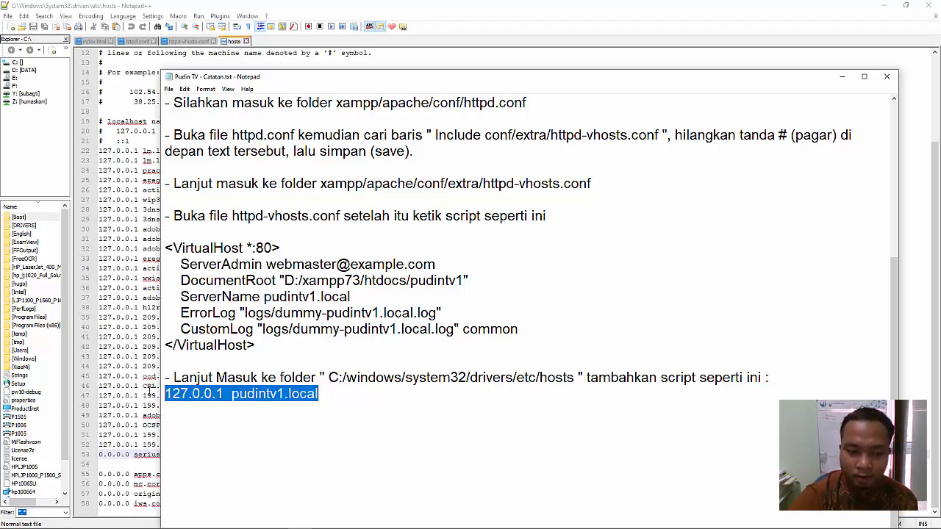
{"action": "right_click", "coordinate": [243, 400]}
{"action": "left_click", "coordinate": [277, 285]}
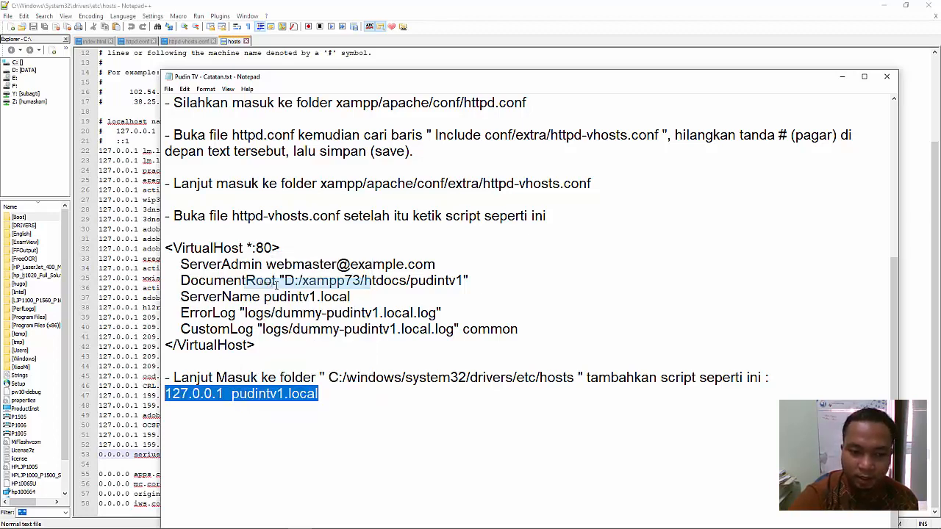
{"action": "left_click", "coordinate": [120, 461]}
{"action": "left_click", "coordinate": [218, 454]}
{"action": "key", "text": "Return"}
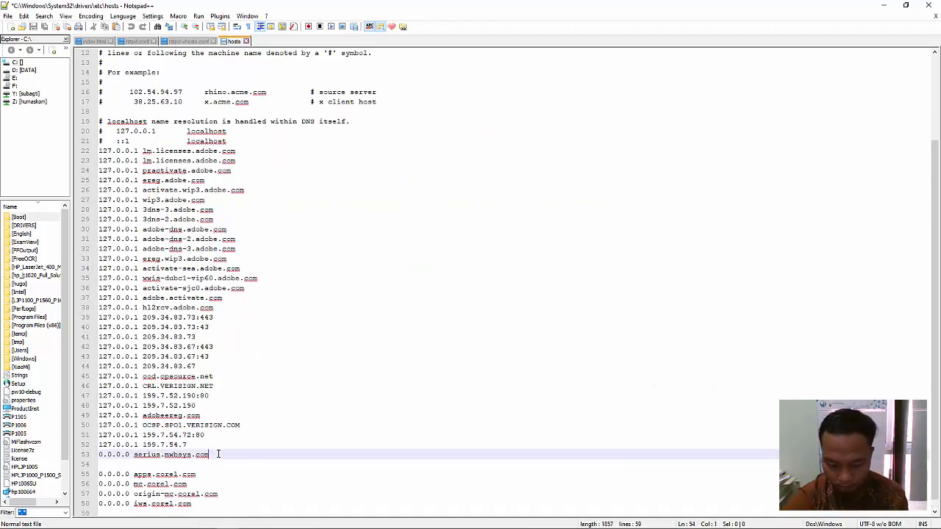
{"action": "key", "text": "ctrl+v"}
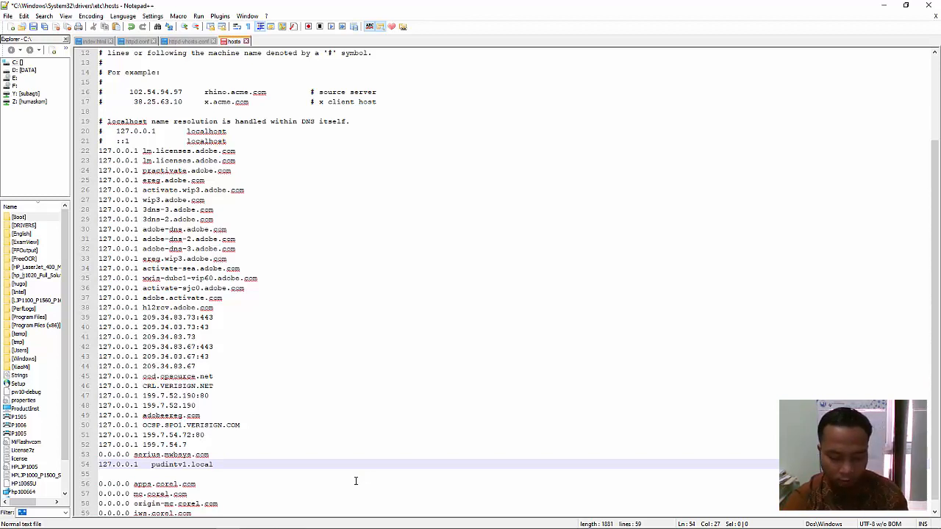
Try to save the hosts file in place, and close it without saving the changes
{"action": "key", "text": "ctrl+s"}
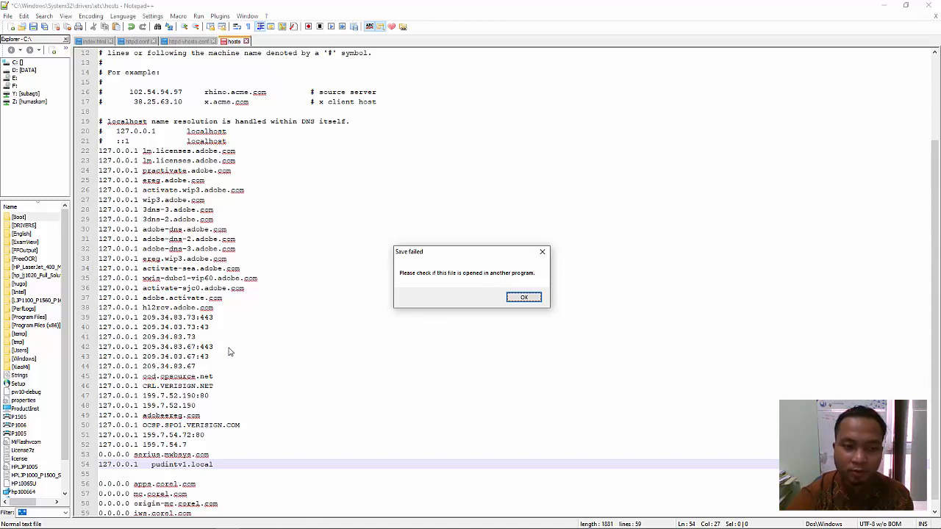
{"action": "left_click", "coordinate": [542, 254]}
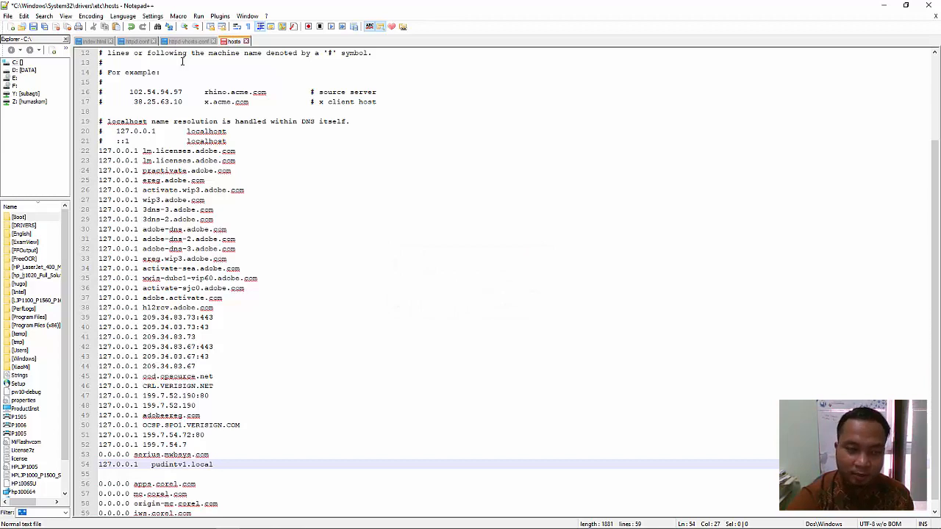
{"action": "left_click", "coordinate": [247, 44]}
{"action": "left_click", "coordinate": [492, 302]}
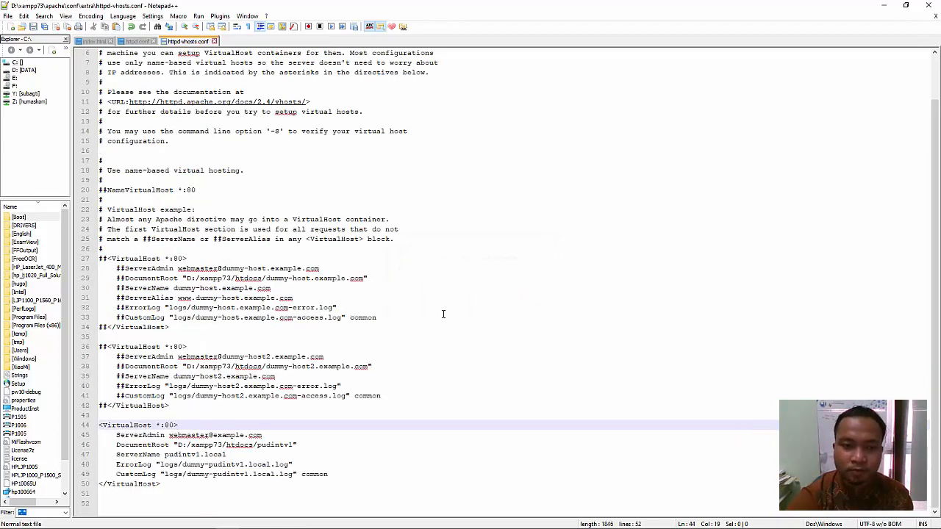
Switch to the etc folder in File Explorer and copy the hosts file
{"action": "mouse_move", "coordinate": [84, 519]}
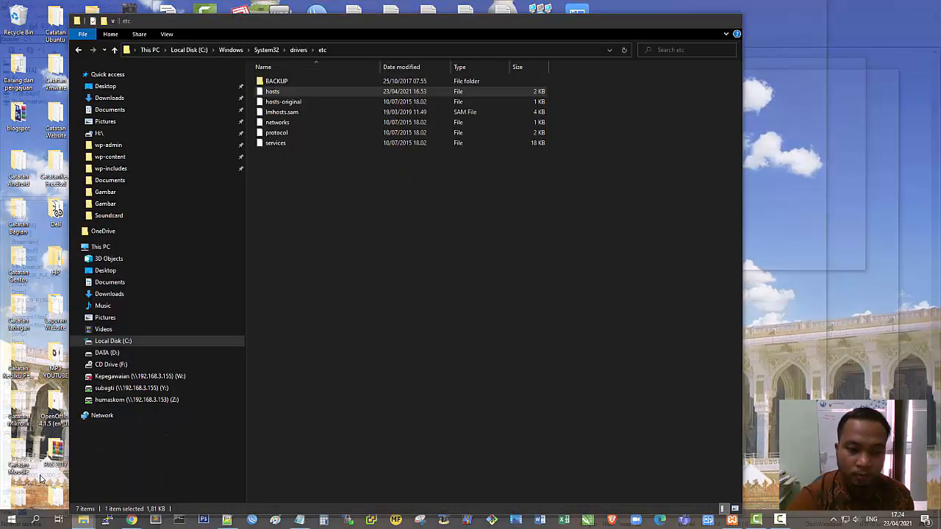
{"action": "left_click", "coordinate": [43, 474]}
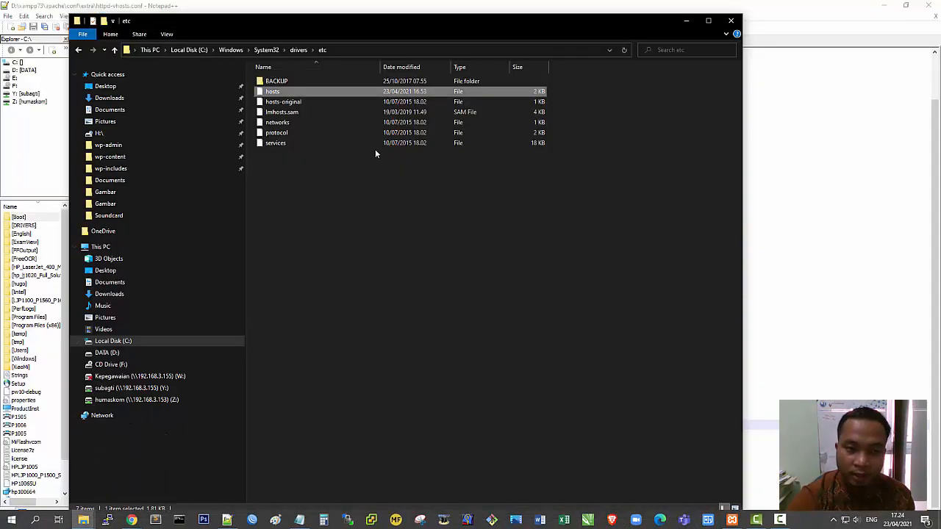
{"action": "right_click", "coordinate": [303, 94]}
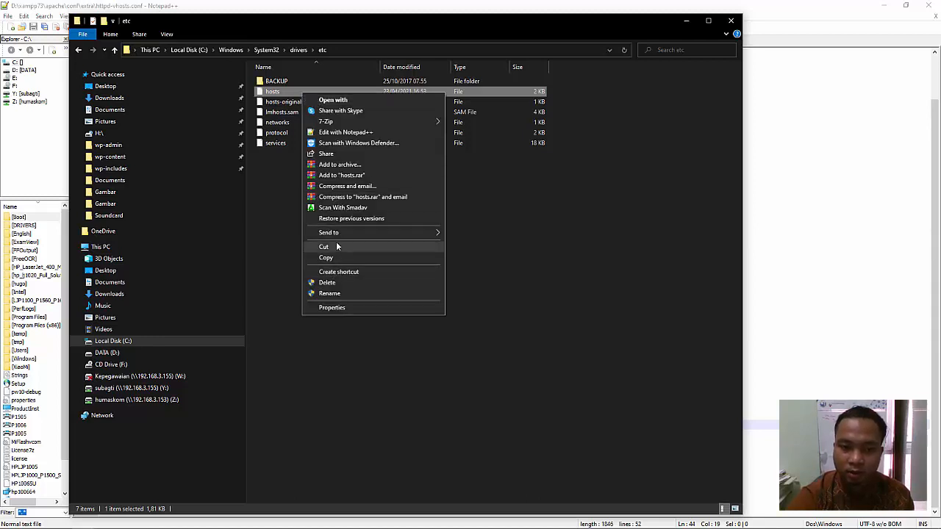
{"action": "left_click", "coordinate": [340, 258]}
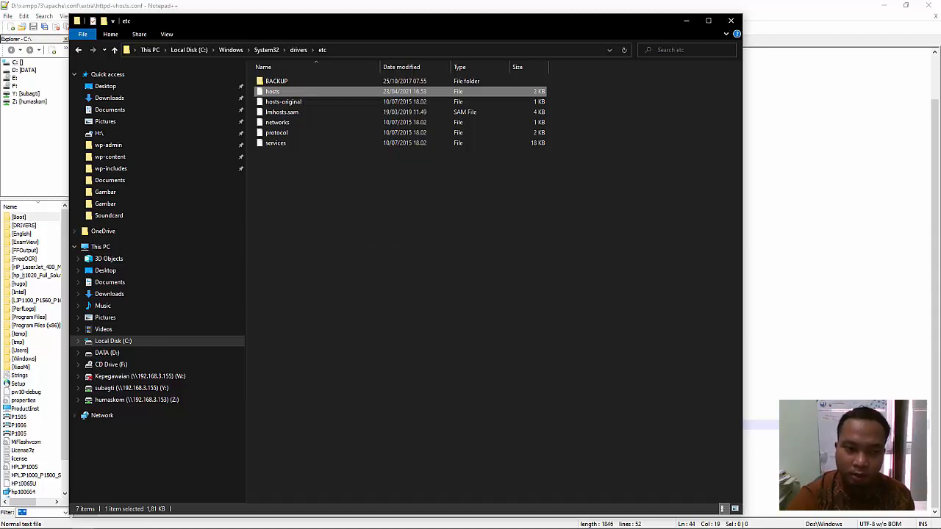
Create a folder named "Backup hosts" inside the D:\xampp73\htdocs\pudintv1 folder
{"action": "left_click", "coordinate": [83, 520]}
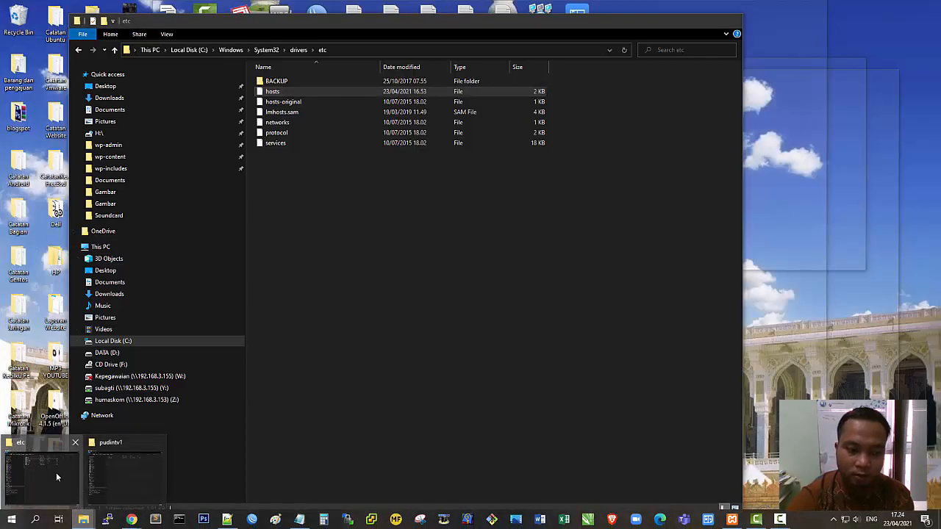
{"action": "left_click", "coordinate": [112, 472]}
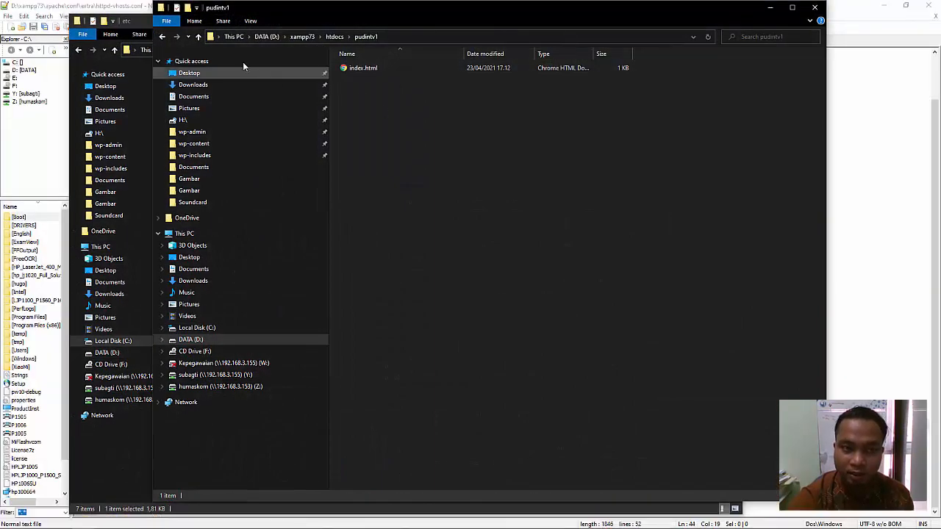
{"action": "left_click", "coordinate": [189, 13]}
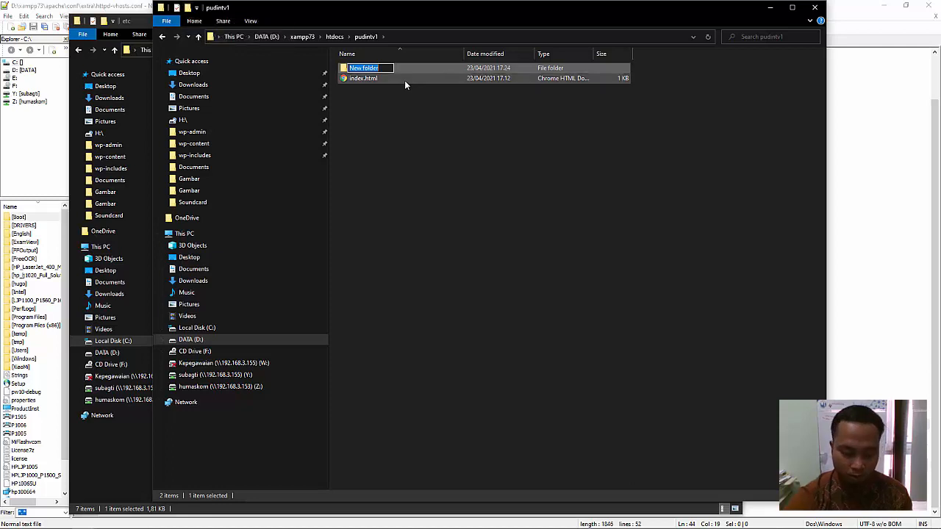
{"action": "type", "text": "Backup hosts"}
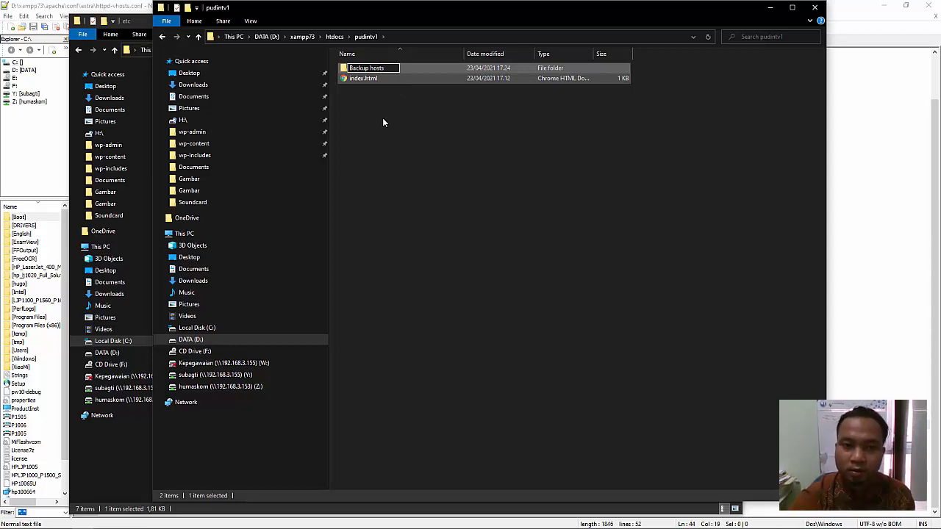
{"action": "key", "text": "Return"}
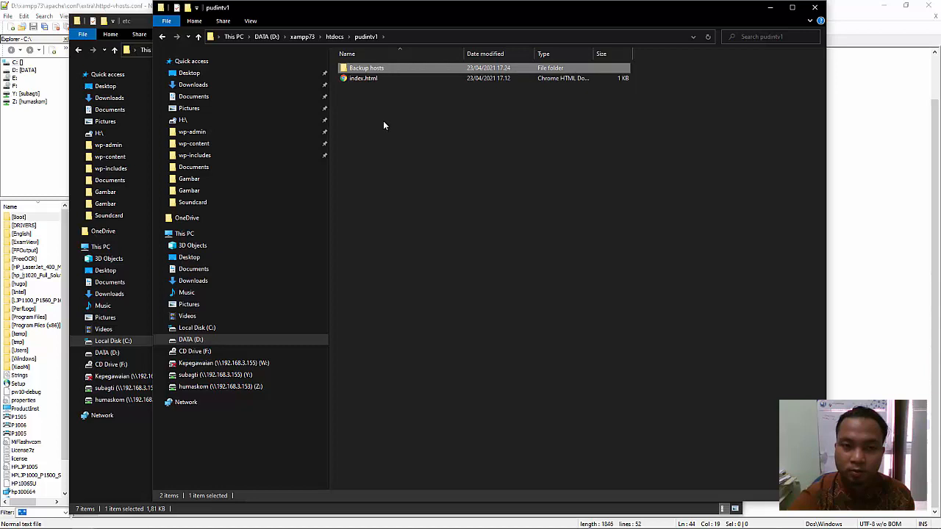
Open the Backup hosts folder and paste the copied hosts file into it
{"action": "double_click", "coordinate": [387, 67]}
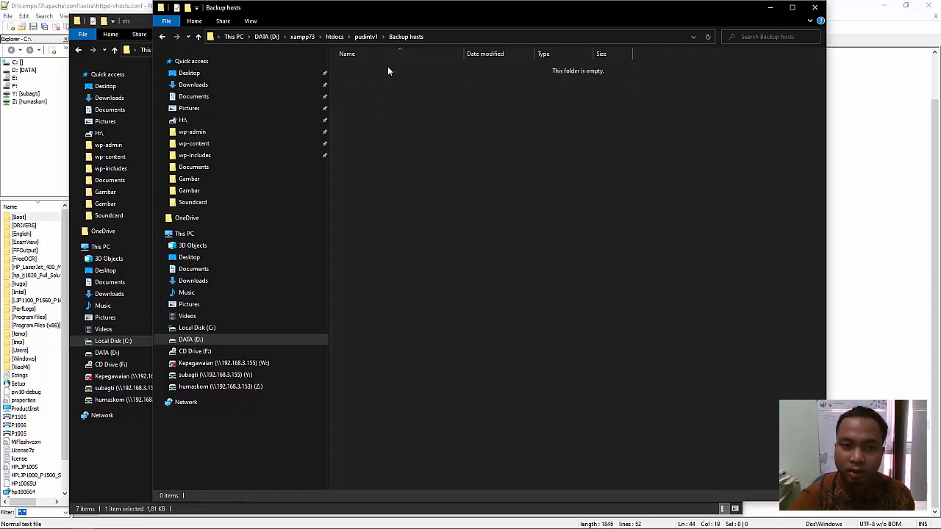
{"action": "right_click", "coordinate": [382, 92]}
{"action": "left_click", "coordinate": [410, 157]}
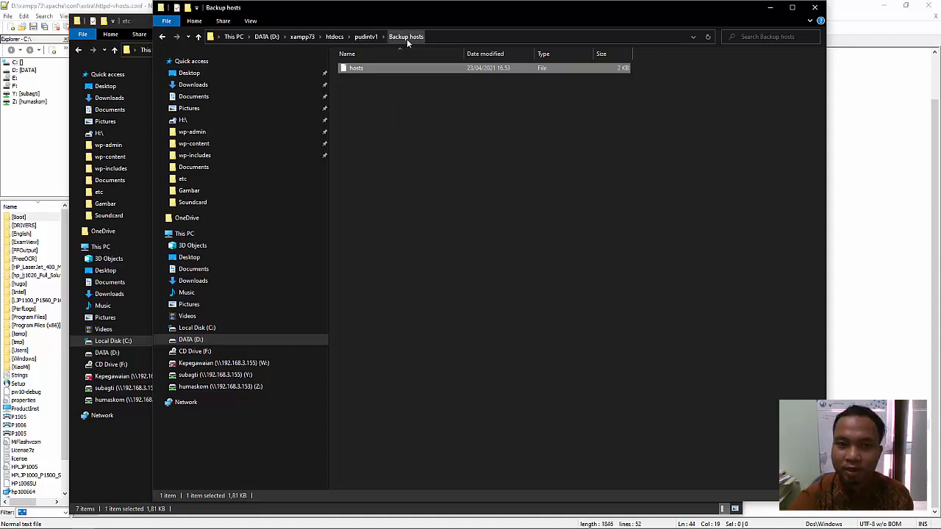
Return to the pudintv1 folder and paste another copy of the hosts file there as the working copy
{"action": "left_click", "coordinate": [162, 37]}
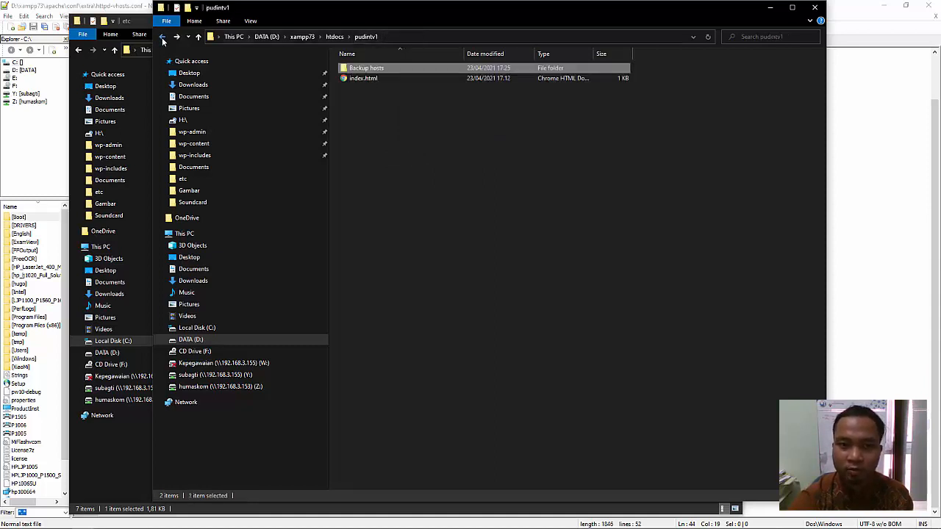
{"action": "left_click", "coordinate": [362, 108]}
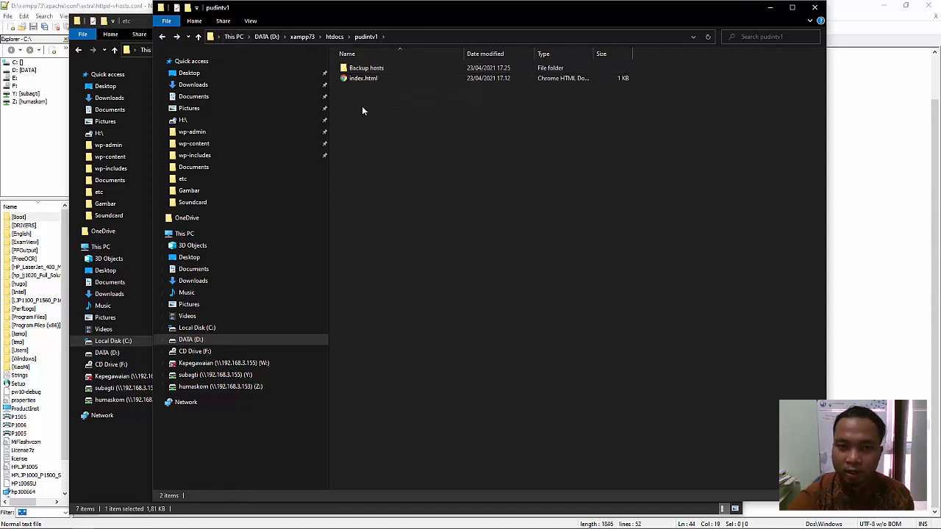
{"action": "right_click", "coordinate": [363, 110]}
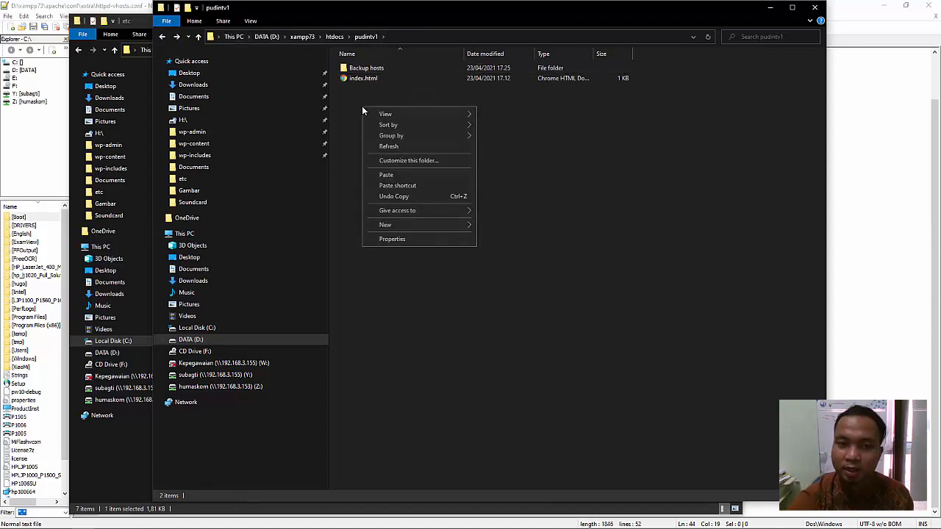
{"action": "left_click", "coordinate": [387, 177]}
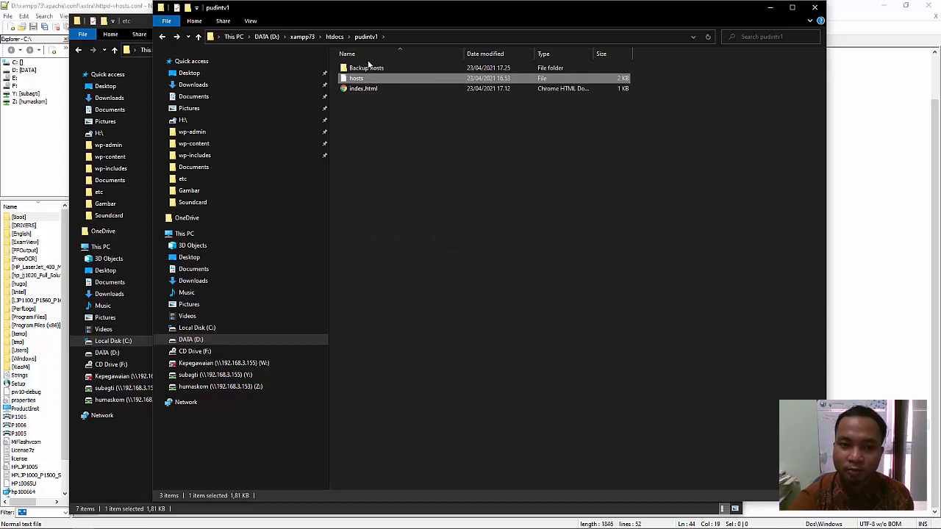
{"action": "left_click", "coordinate": [377, 139]}
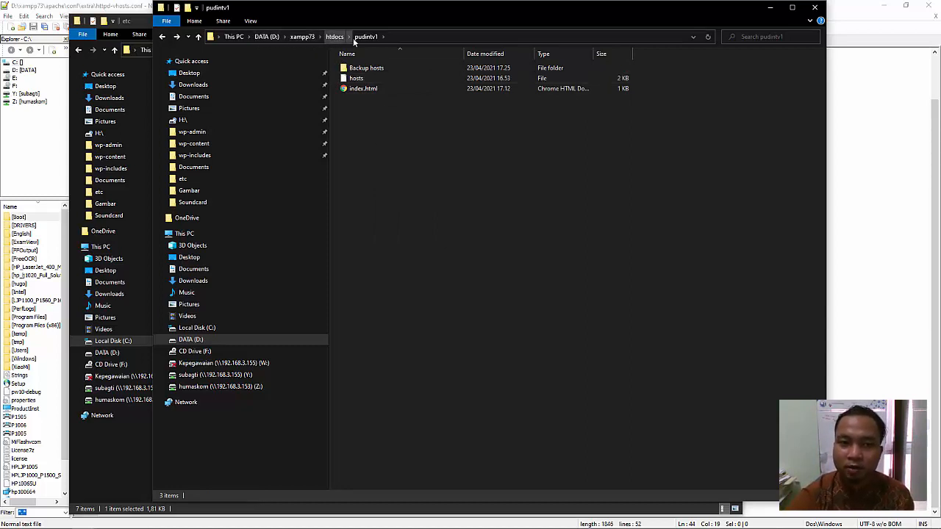
Open the hosts copy from the pudintv1 folder for editing in Notepad++
{"action": "left_click", "coordinate": [372, 80]}
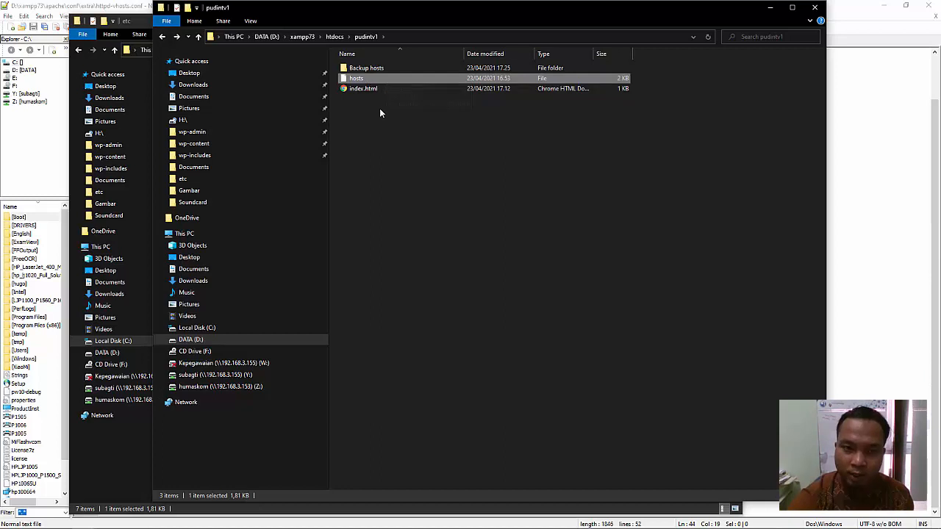
{"action": "left_click", "coordinate": [385, 96]}
{"action": "left_click", "coordinate": [393, 79]}
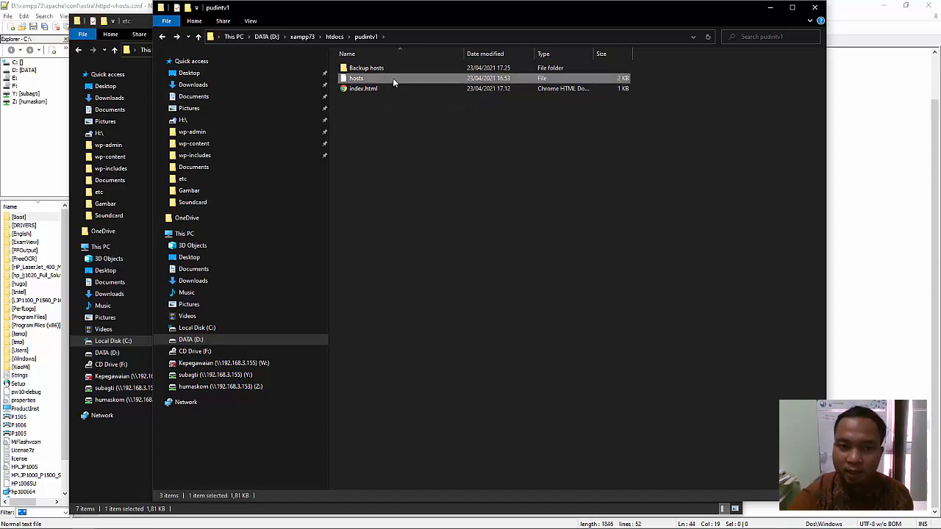
{"action": "right_click", "coordinate": [392, 82]}
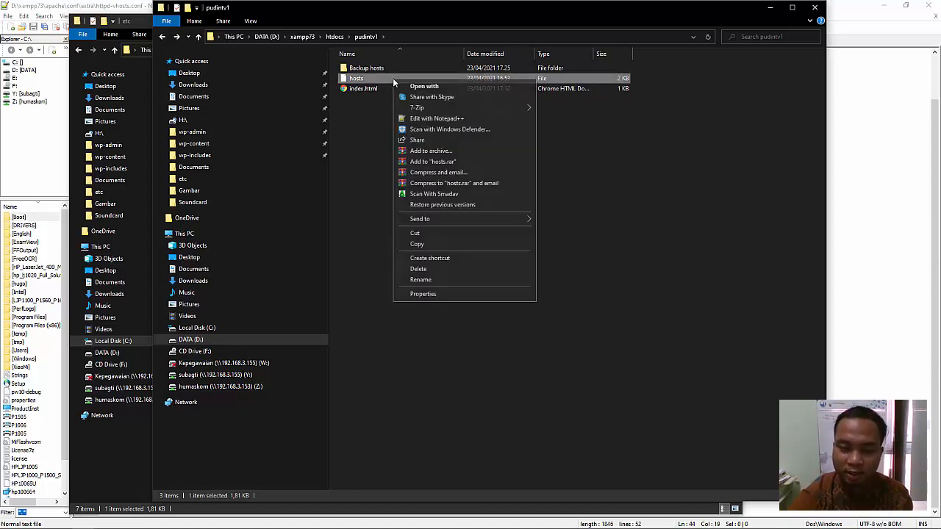
{"action": "left_click", "coordinate": [424, 120]}
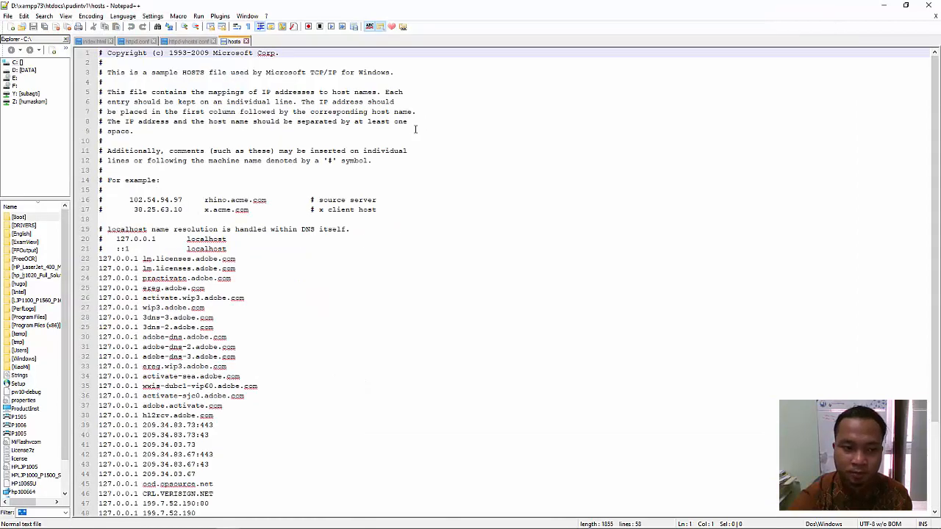
Switch to the Catatan notes in Notepad and copy the line "127.0.0.1 pudintv1.local"
{"action": "scroll", "coordinate": [353, 258], "scroll_direction": "down", "scroll_amount": 4}
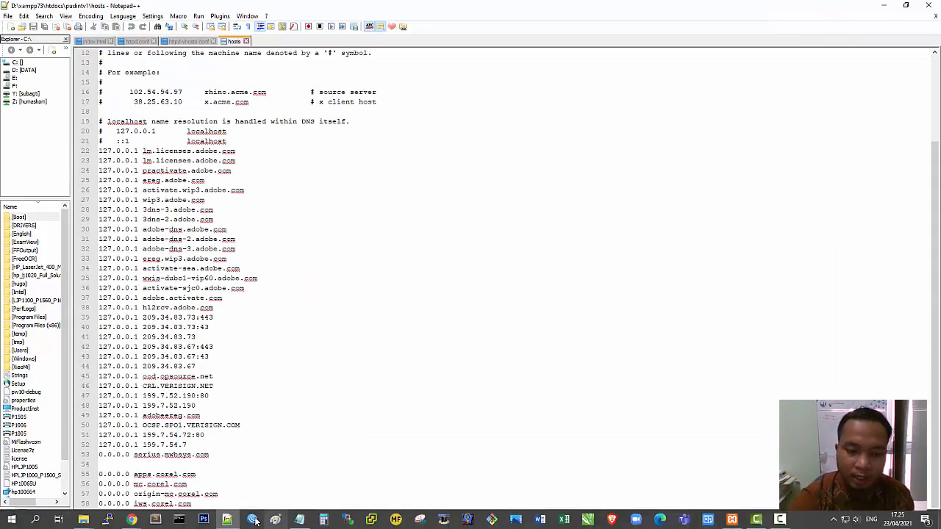
{"action": "left_click", "coordinate": [300, 524]}
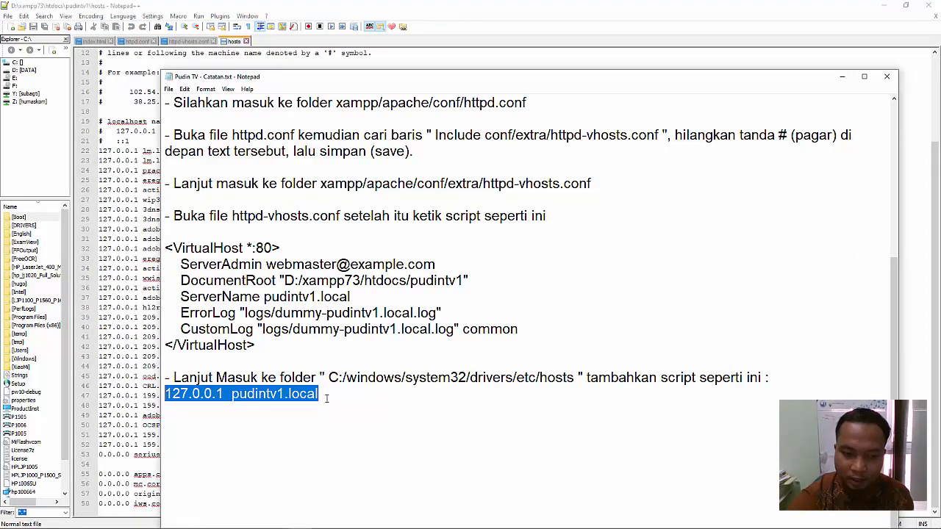
{"action": "left_click_drag", "start_coordinate": [319, 395], "coordinate": [162, 395]}
{"action": "key", "text": "ctrl+c"}
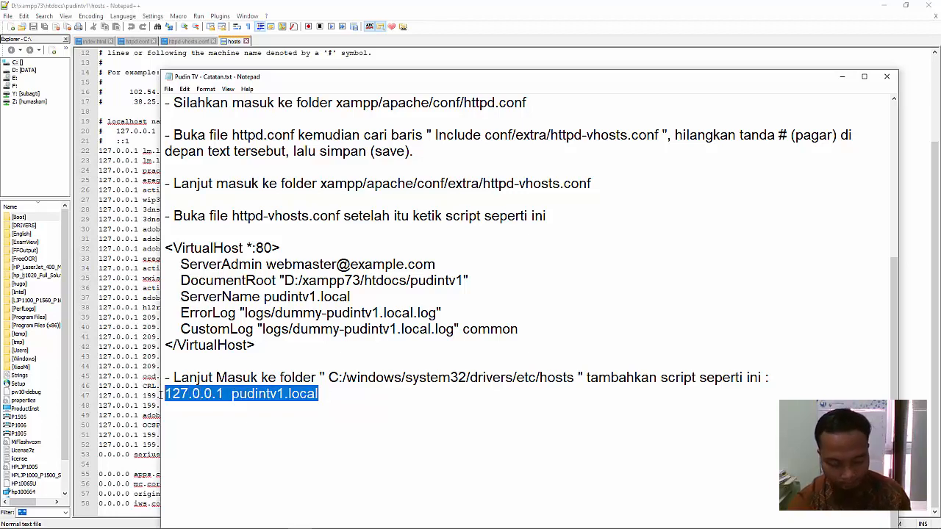
In Notepad++, insert the copied 127.0.0.1 pudintv1.local entry on a new line below the serius.mwbsys.com entry and save the file
{"action": "left_click", "coordinate": [129, 442]}
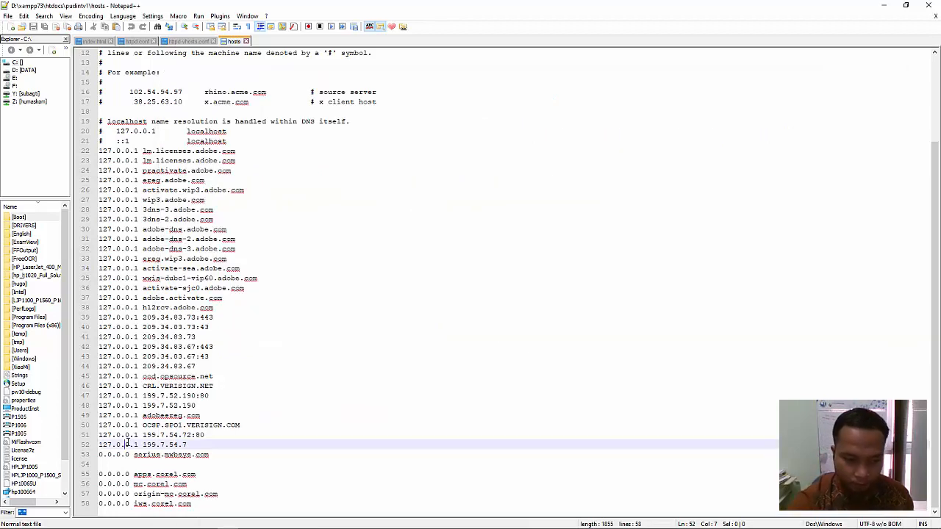
{"action": "left_click", "coordinate": [220, 456]}
{"action": "key", "text": "Return"}
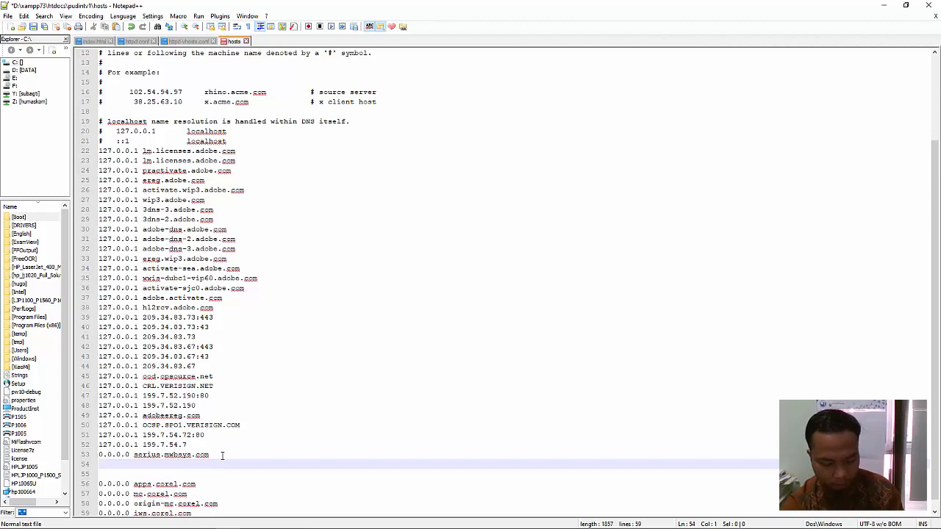
{"action": "key", "text": "ctrl+v"}
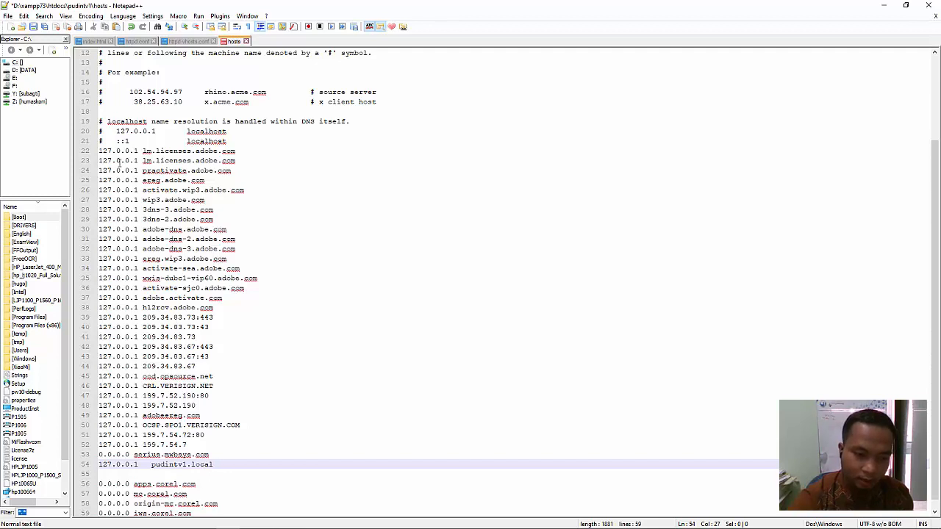
{"action": "left_click", "coordinate": [34, 28]}
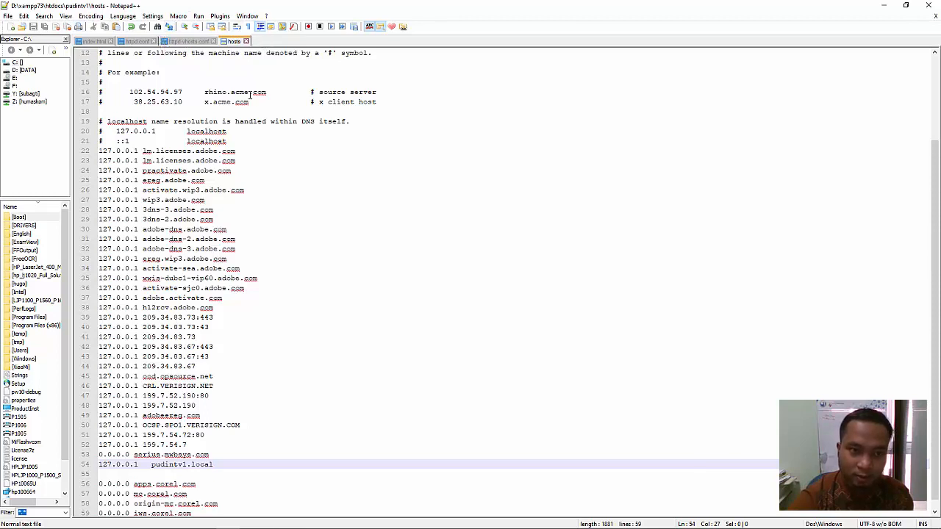
Switch to the pudintv1 folder in File Explorer and copy the edited hosts file
{"action": "mouse_move", "coordinate": [83, 520]}
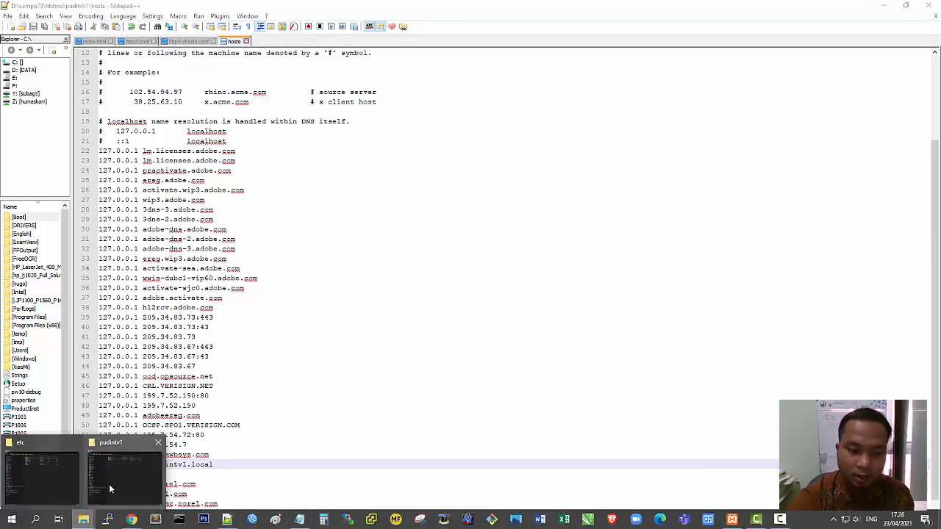
{"action": "left_click", "coordinate": [109, 483]}
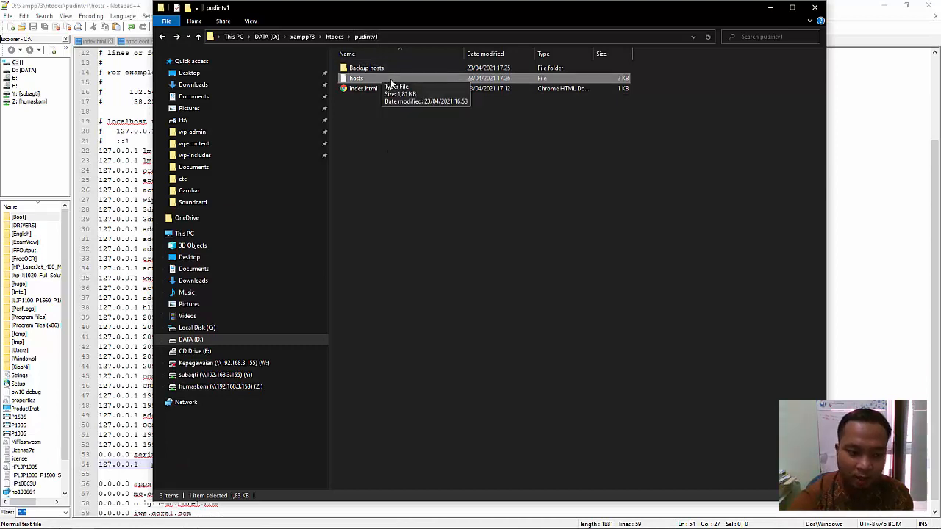
{"action": "left_click_drag", "start_coordinate": [428, 15], "coordinate": [528, 15]}
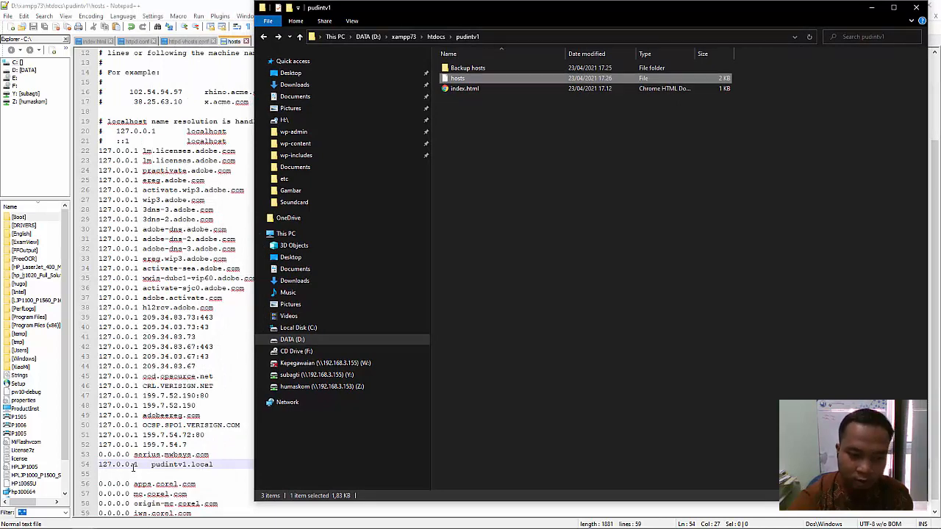
{"action": "left_click_drag", "start_coordinate": [516, 12], "coordinate": [414, 59]}
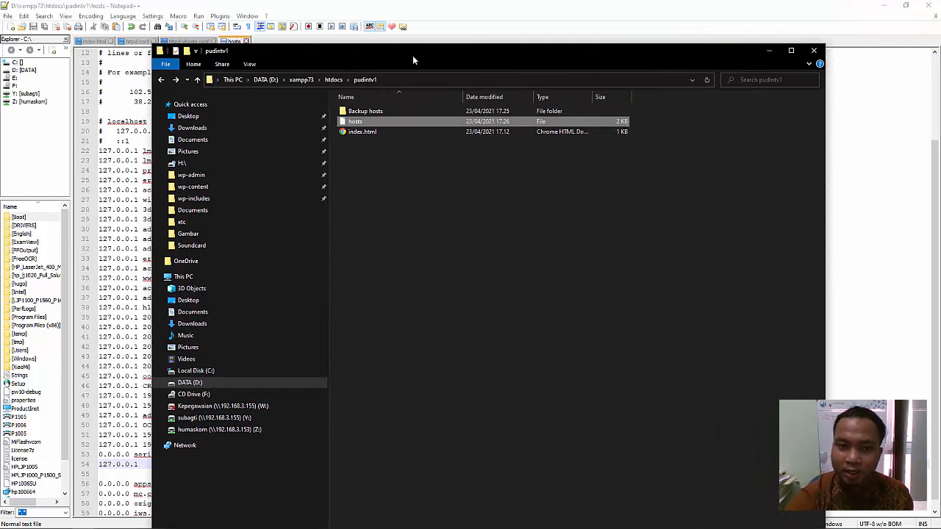
{"action": "right_click", "coordinate": [403, 120]}
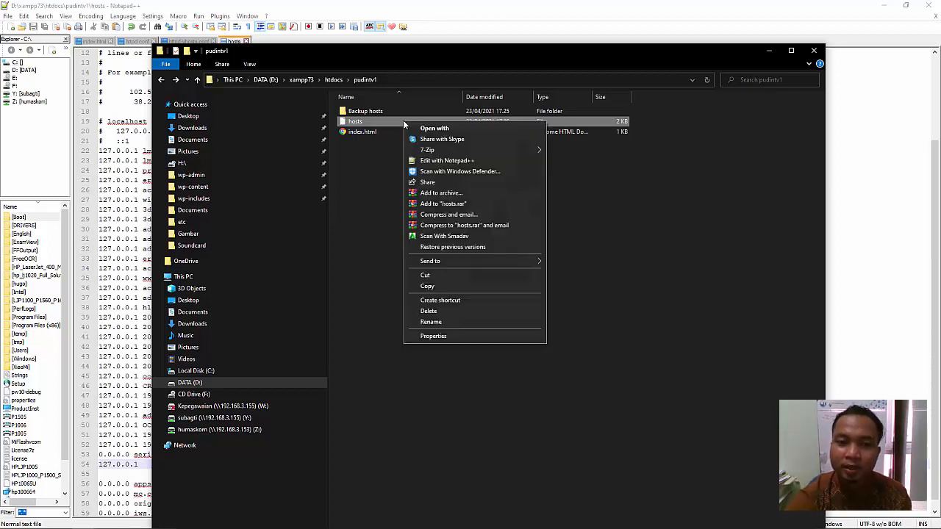
{"action": "left_click", "coordinate": [438, 287]}
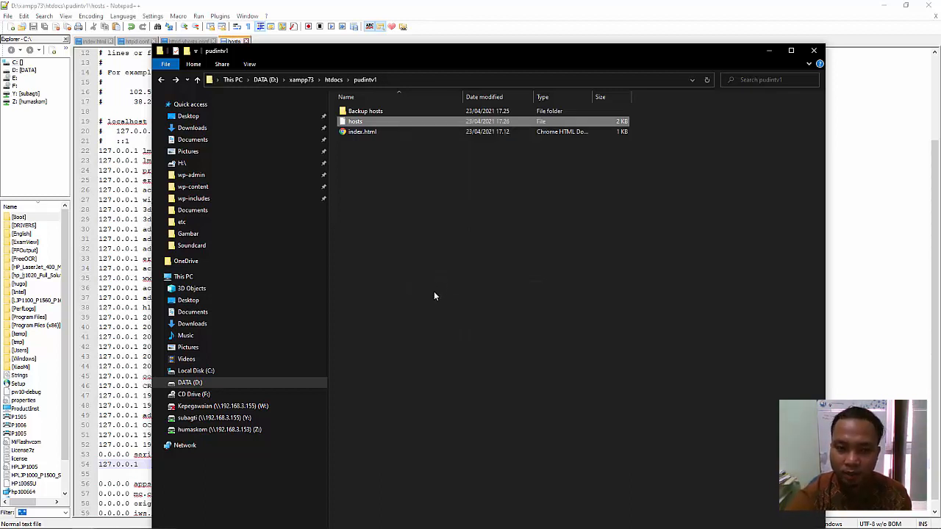
Paste the edited hosts file into C:\Windows\System32\drivers\etc, replacing the existing file and granting administrator permission
{"action": "mouse_move", "coordinate": [83, 522]}
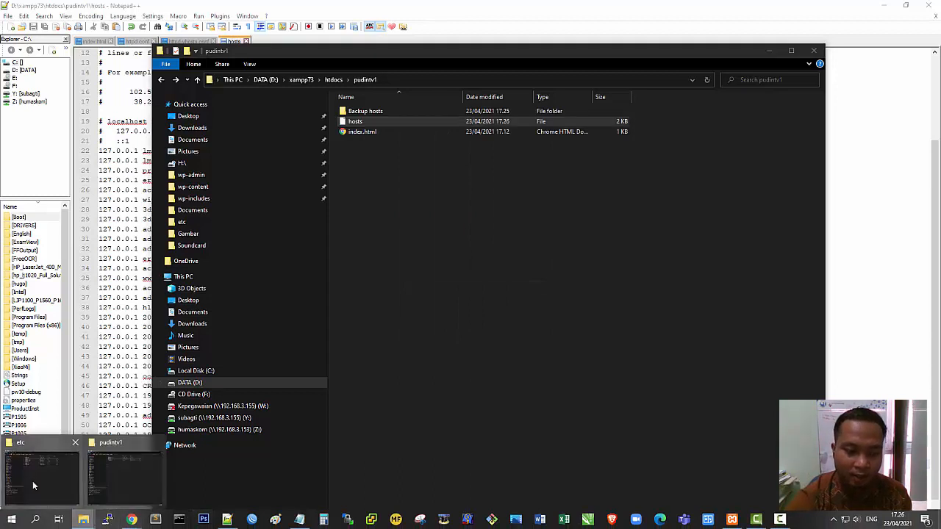
{"action": "left_click", "coordinate": [34, 484]}
{"action": "left_click", "coordinate": [297, 197]}
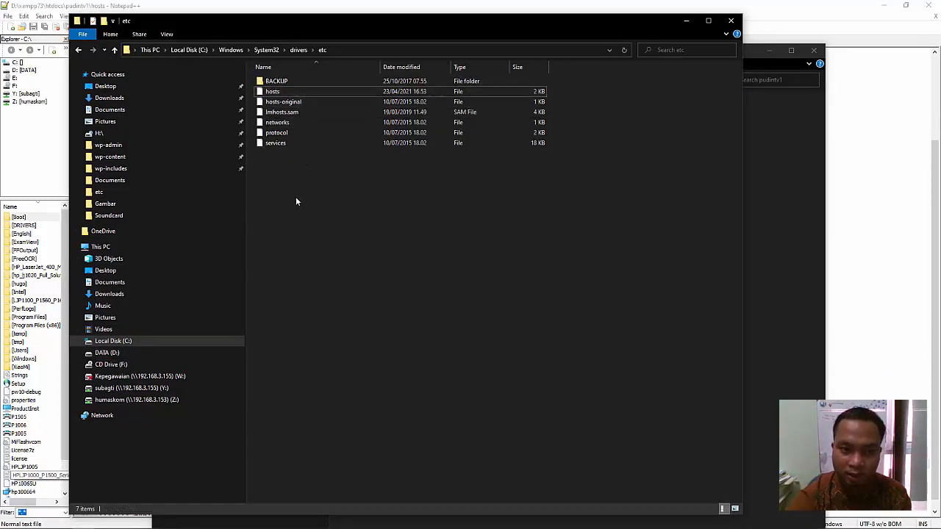
{"action": "right_click", "coordinate": [316, 217]}
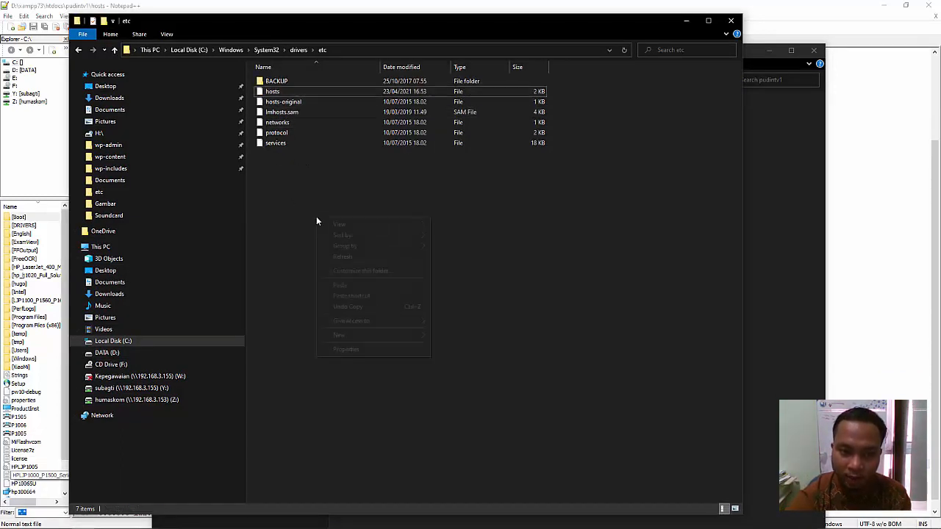
{"action": "left_click", "coordinate": [341, 285]}
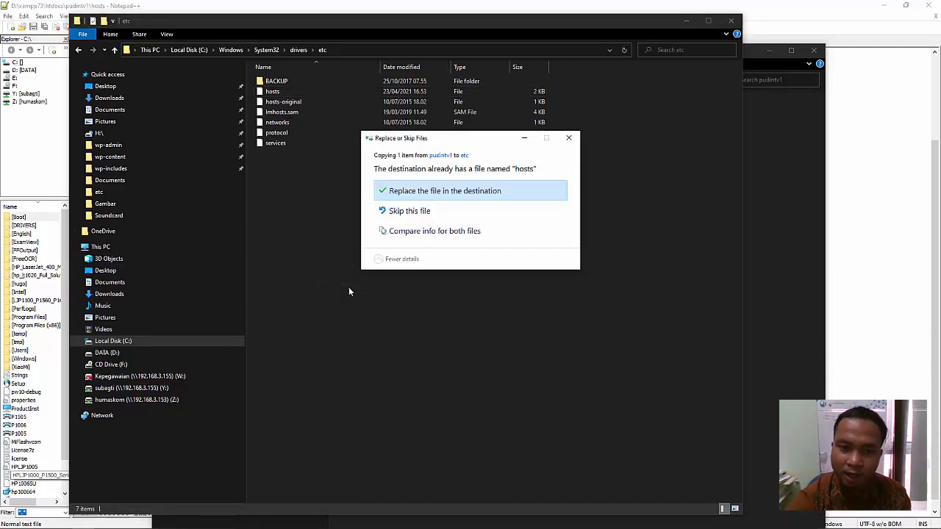
{"action": "left_click", "coordinate": [446, 193]}
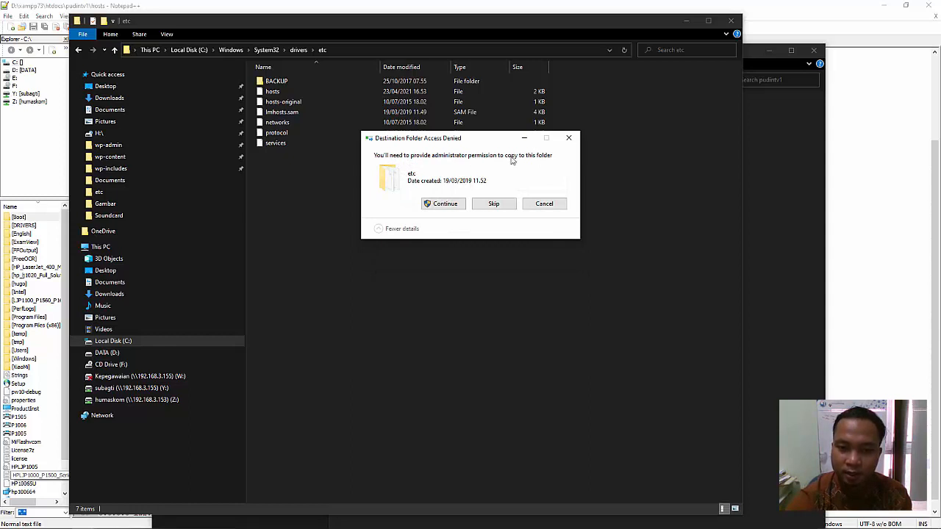
{"action": "left_click", "coordinate": [449, 207]}
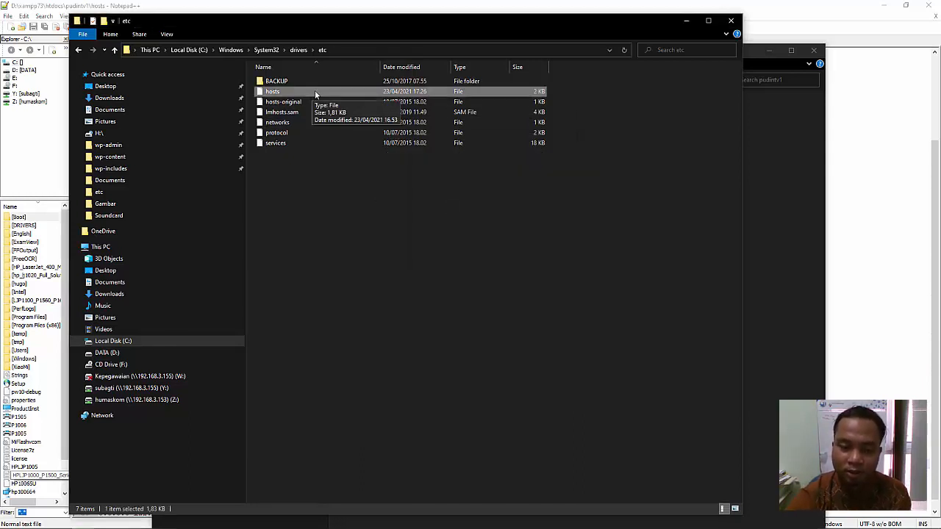
{"action": "left_click", "coordinate": [762, 158]}
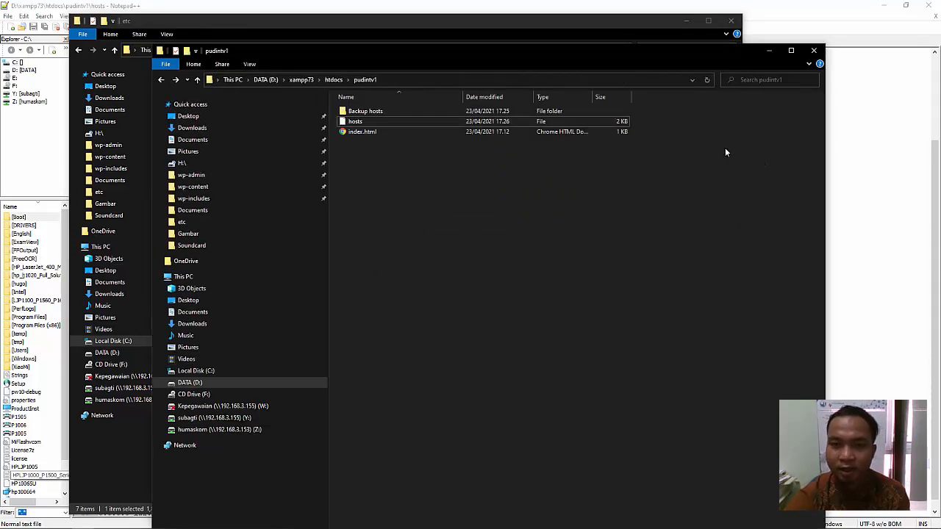
{"action": "left_click", "coordinate": [368, 24]}
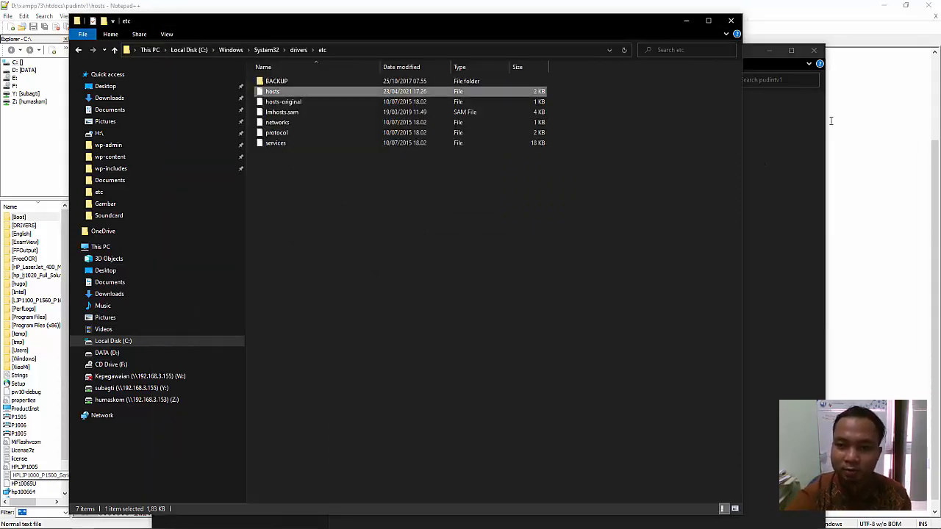
{"action": "left_click", "coordinate": [793, 129]}
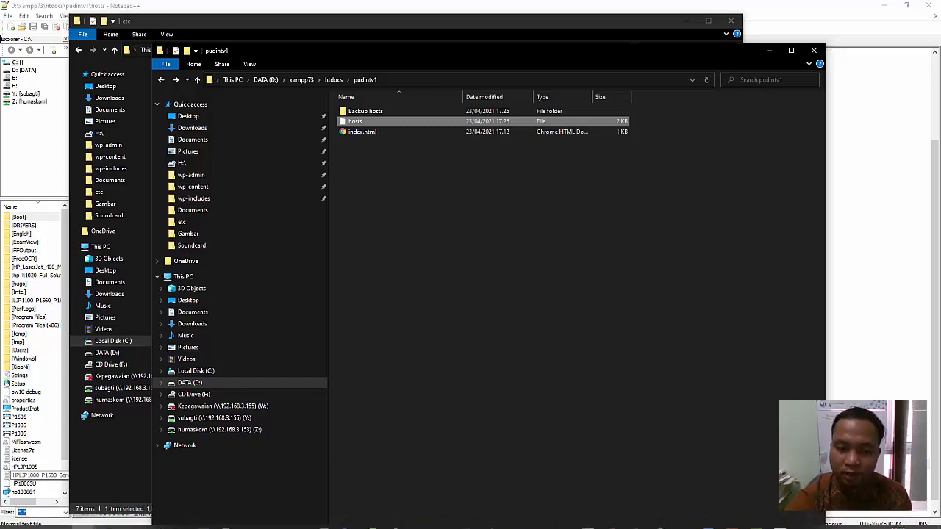
In the Catatan notes in Notepad, add "- Menghidupkan xampp melalui xampp contrl - merestart apache" after a blank line at the end
{"action": "left_click", "coordinate": [299, 520]}
{"action": "left_click", "coordinate": [345, 391]}
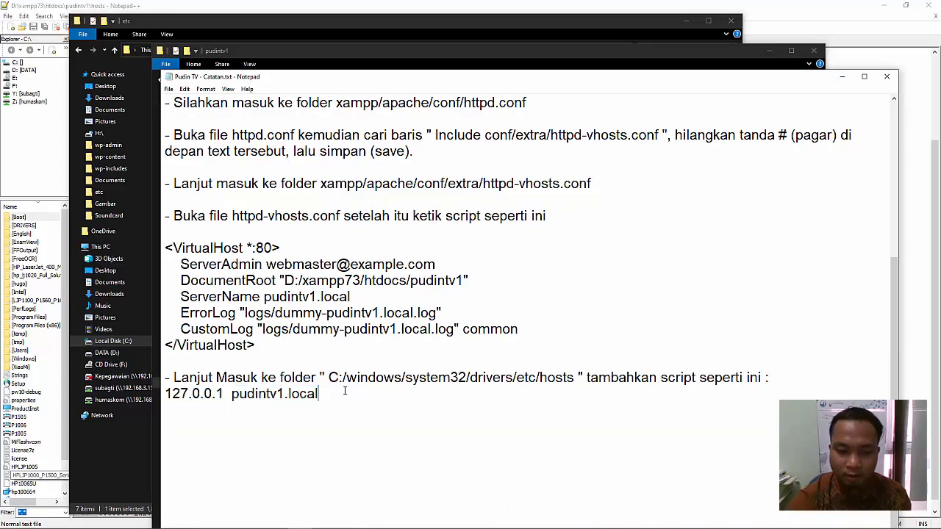
{"action": "key", "text": "Return"}
{"action": "key", "text": "Return"}
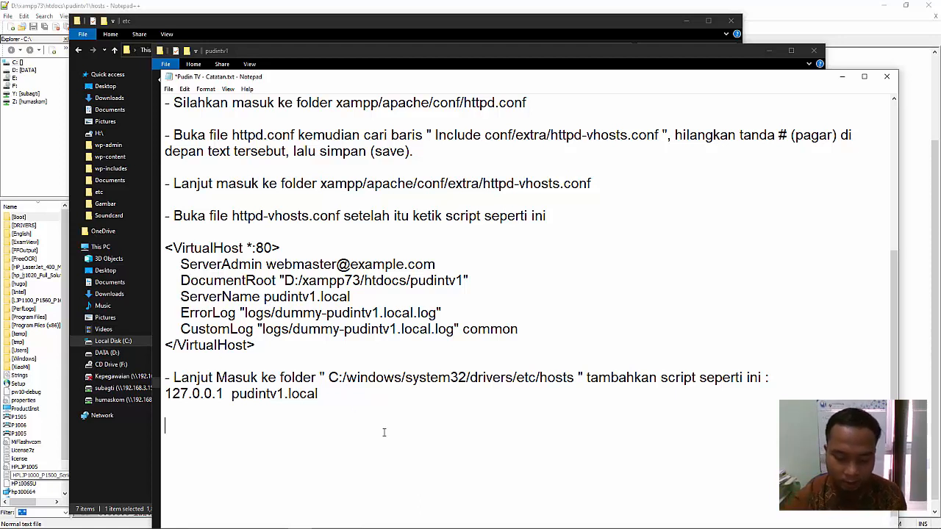
{"action": "type", "text": "- Menghid"}
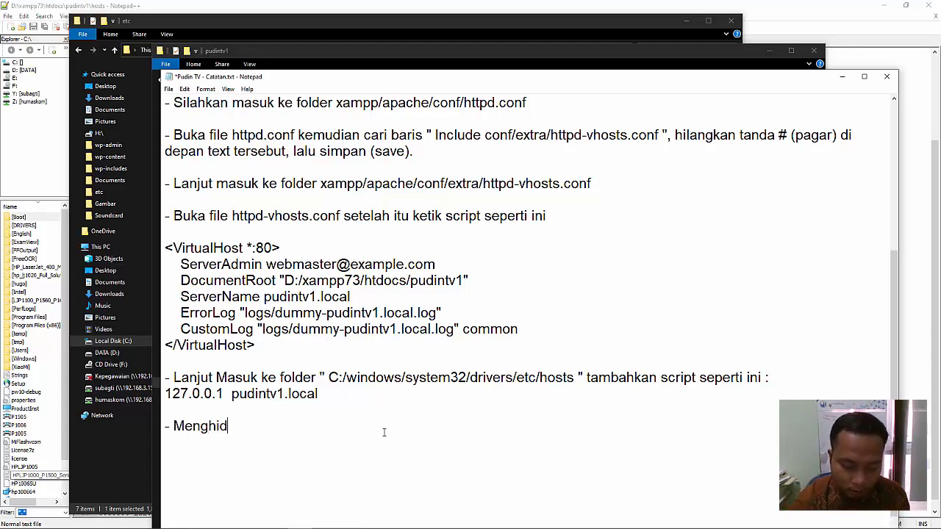
{"action": "type", "text": "upkan xa"}
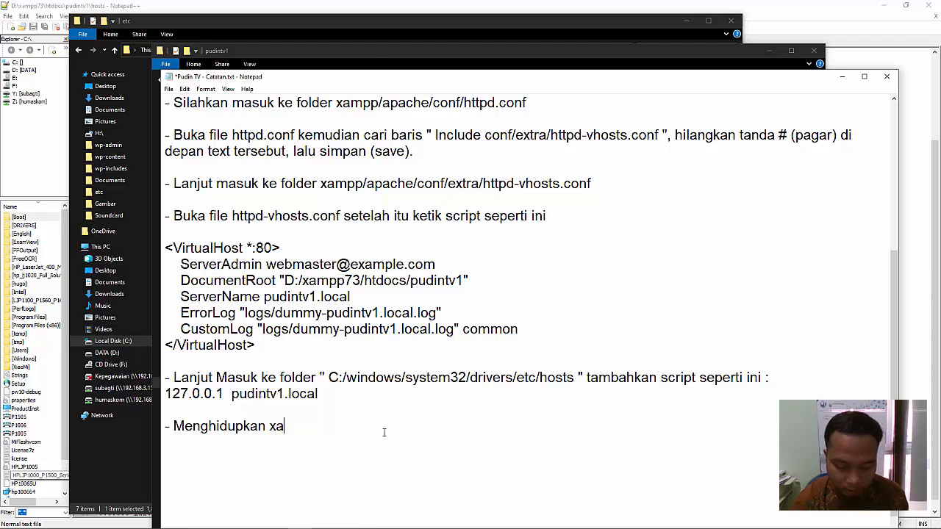
{"action": "type", "text": "mpp melalui"}
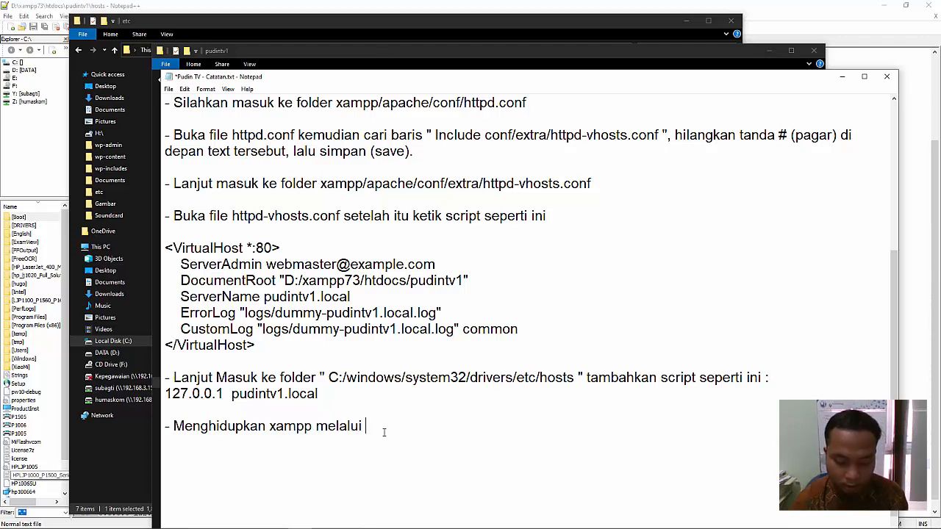
{"action": "type", "text": " contrl"}
{"action": "key", "text": "Left"}
{"action": "key", "text": "Left"}
{"action": "key", "text": "Left"}
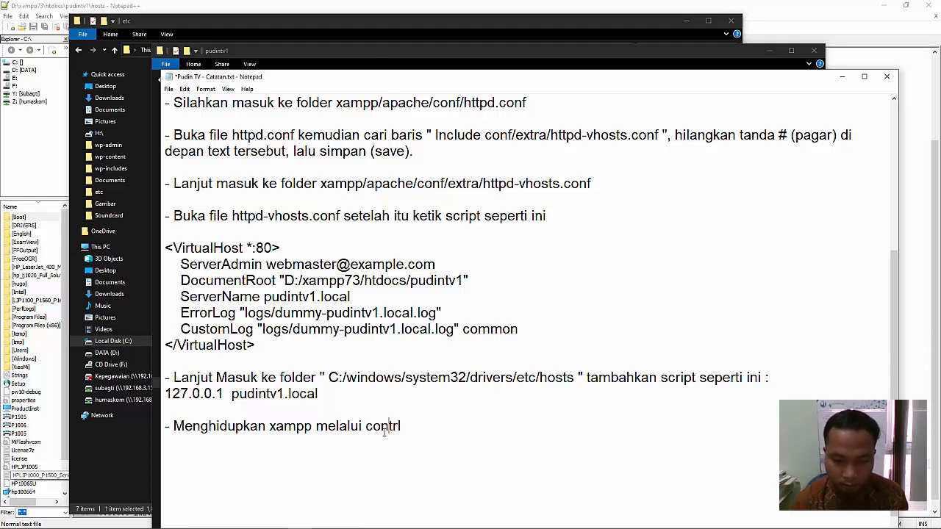
{"action": "type", "text": "xampp contrl "}
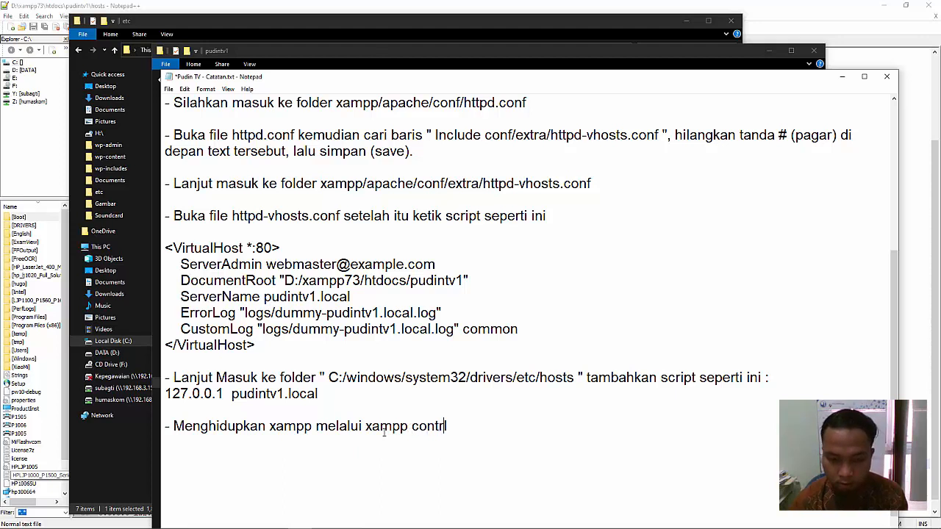
{"action": "type", "text": "- m"}
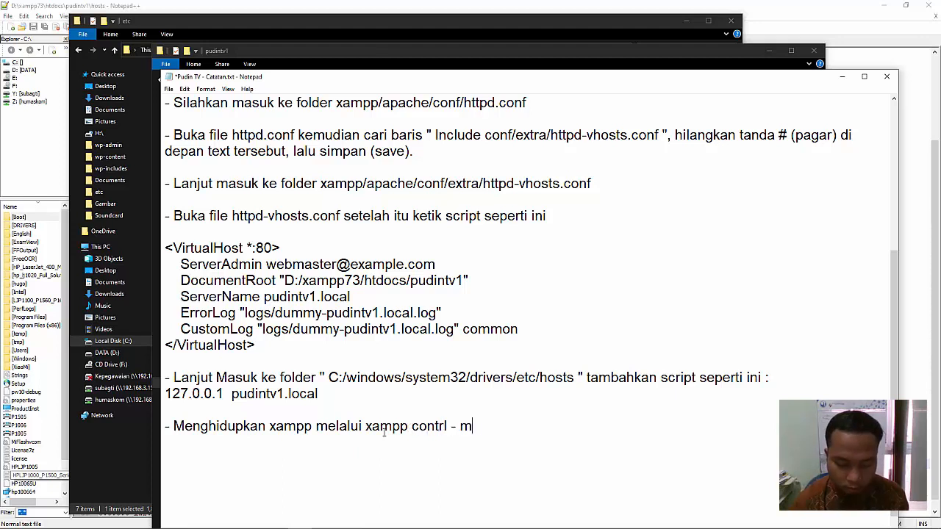
{"action": "type", "text": "erestart apache"}
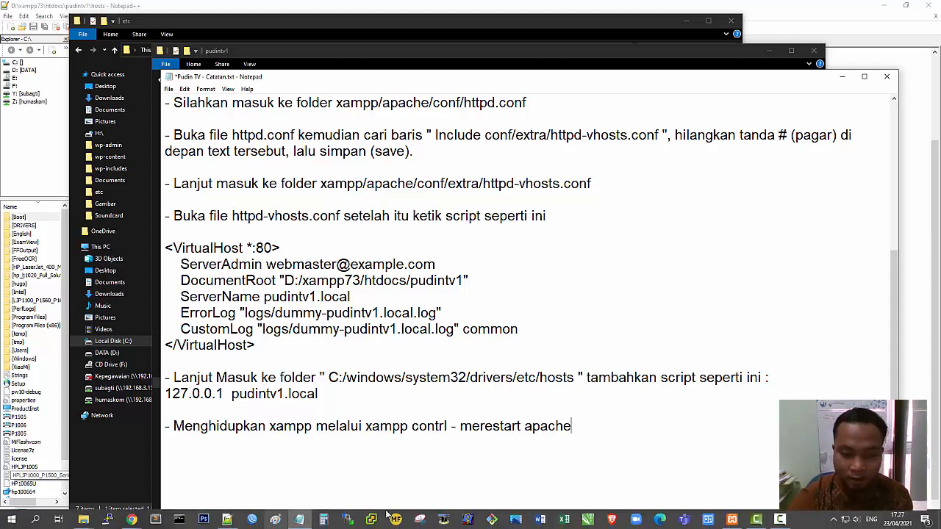
Close the already running XAMPP Control Panel window and go to the D:\xampp73 folder in File Explorer
{"action": "left_click", "coordinate": [733, 520]}
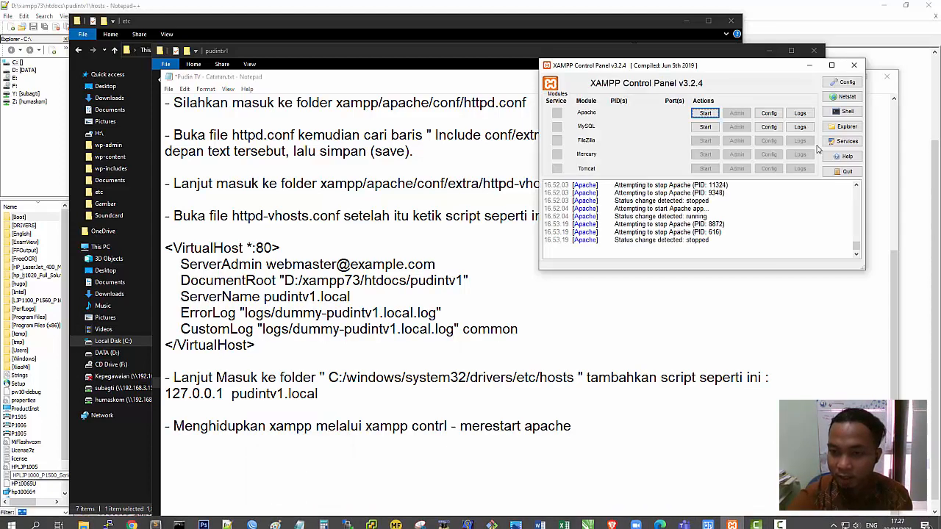
{"action": "left_click", "coordinate": [856, 65]}
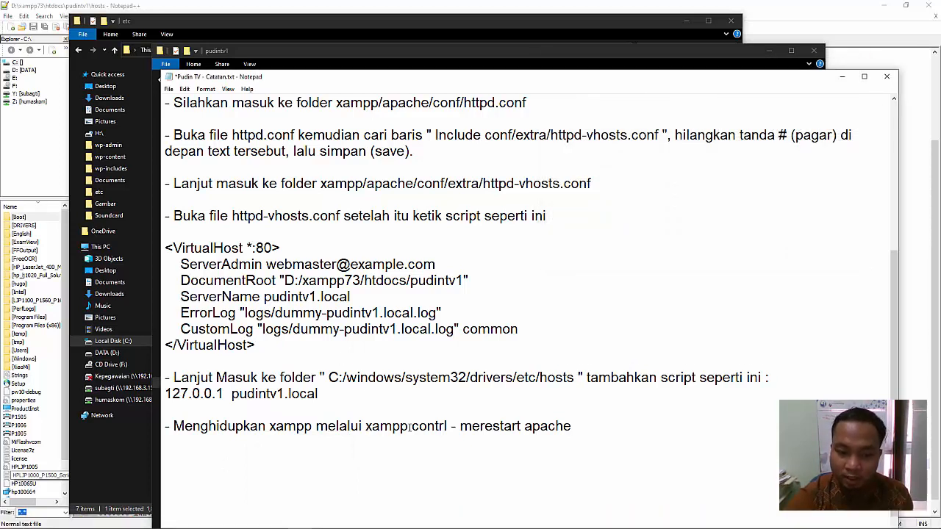
{"action": "left_click", "coordinate": [319, 50]}
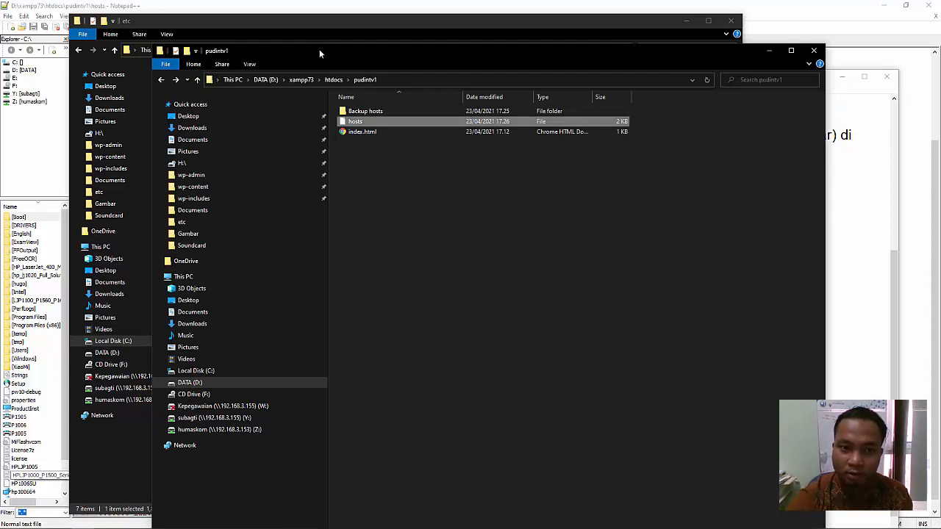
{"action": "left_click", "coordinate": [397, 191]}
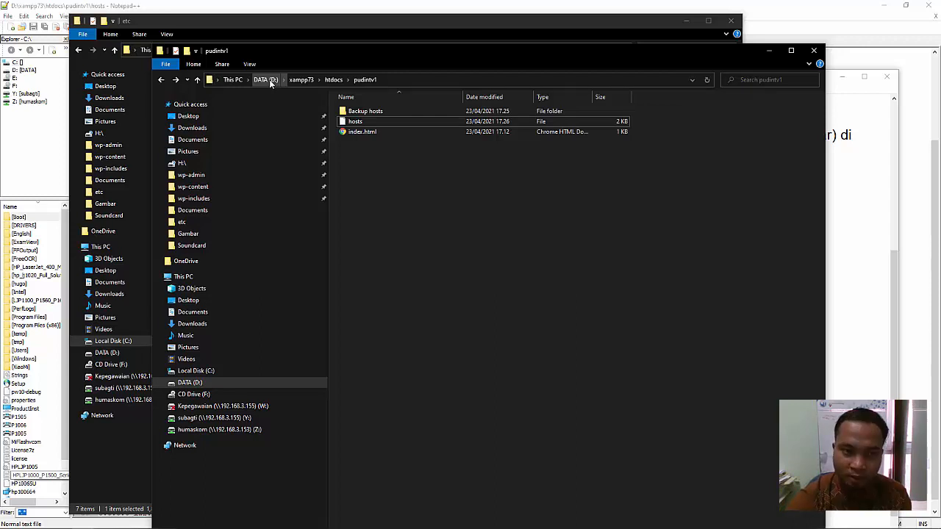
{"action": "left_click", "coordinate": [299, 81]}
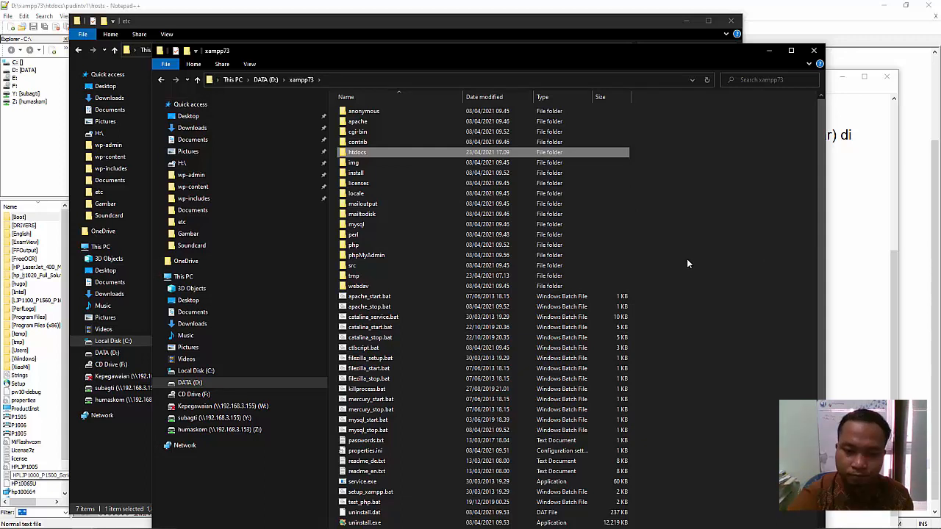
{"action": "scroll", "coordinate": [686, 261], "scroll_direction": "down", "scroll_amount": 2}
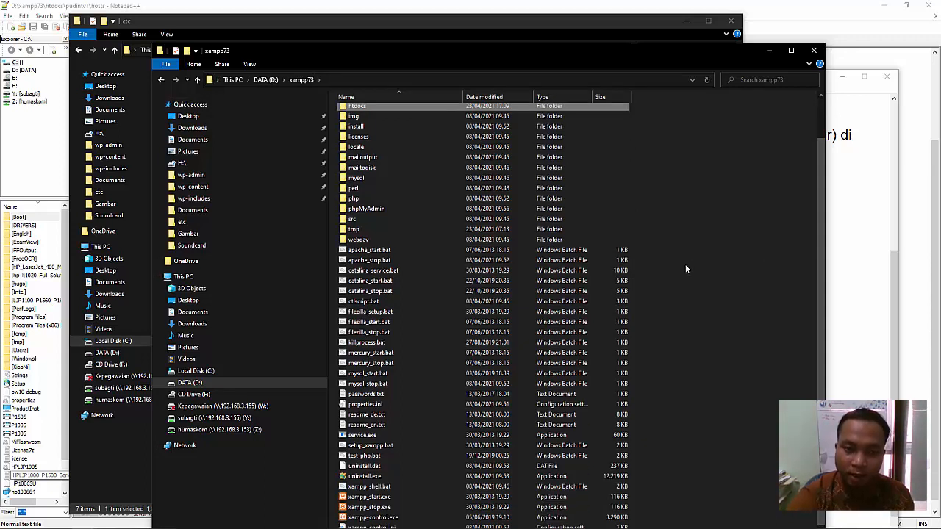
Launch xampp-control.exe from the xampp73 folder, move its window to the middle of the screen, and start the Apache module
{"action": "left_click", "coordinate": [403, 518]}
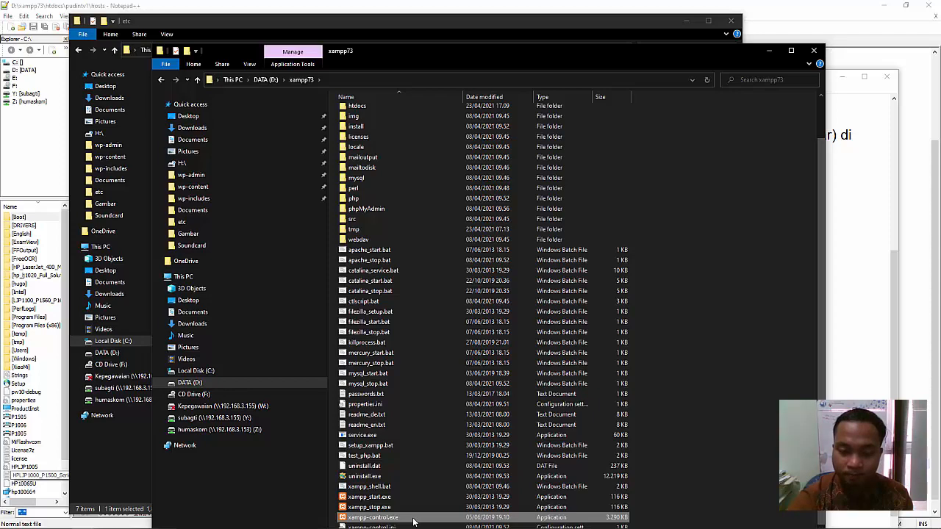
{"action": "double_click", "coordinate": [413, 522]}
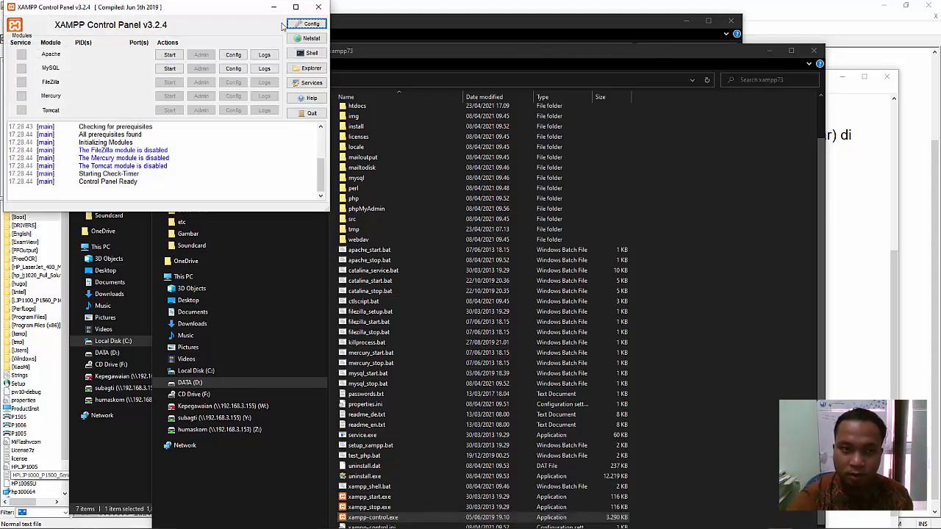
{"action": "left_click_drag", "start_coordinate": [188, 11], "coordinate": [524, 190]}
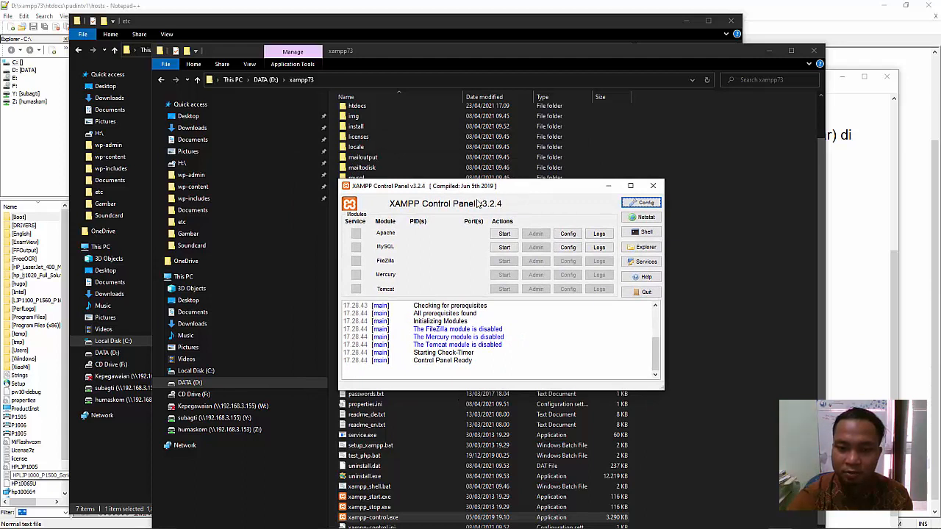
{"action": "left_click", "coordinate": [505, 234]}
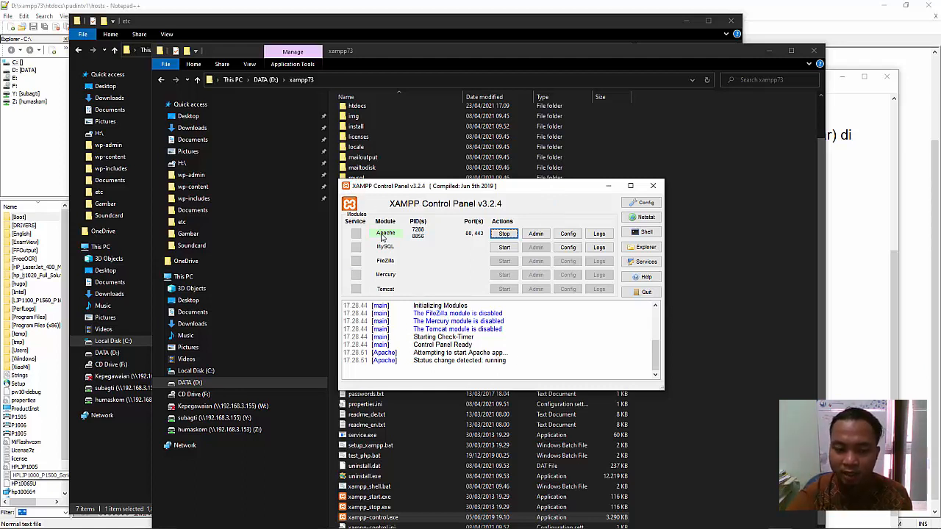
Switch to Notepad++ to review the pudintv1.local VirtualHost block in httpd-vhosts.conf, and check Apache's status in the XAMPP Control Panel
{"action": "mouse_move", "coordinate": [308, 528]}
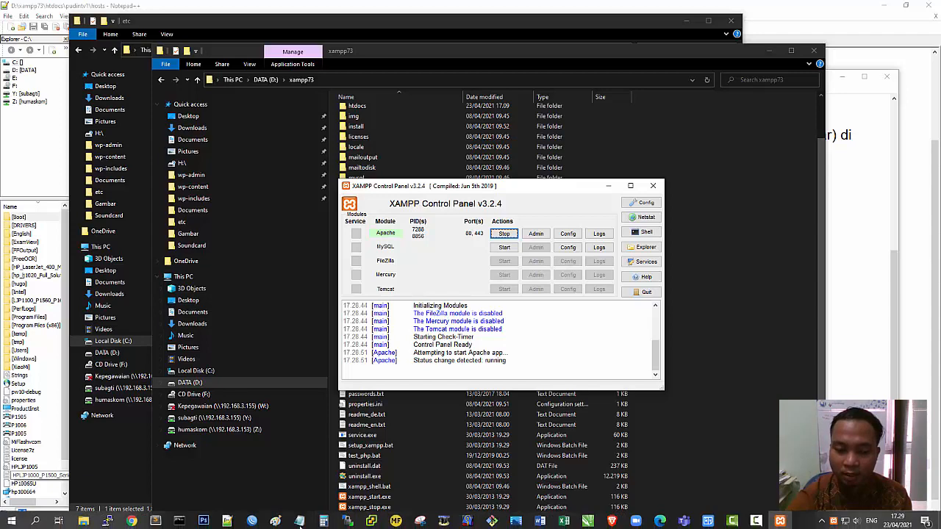
{"action": "left_click", "coordinate": [228, 519]}
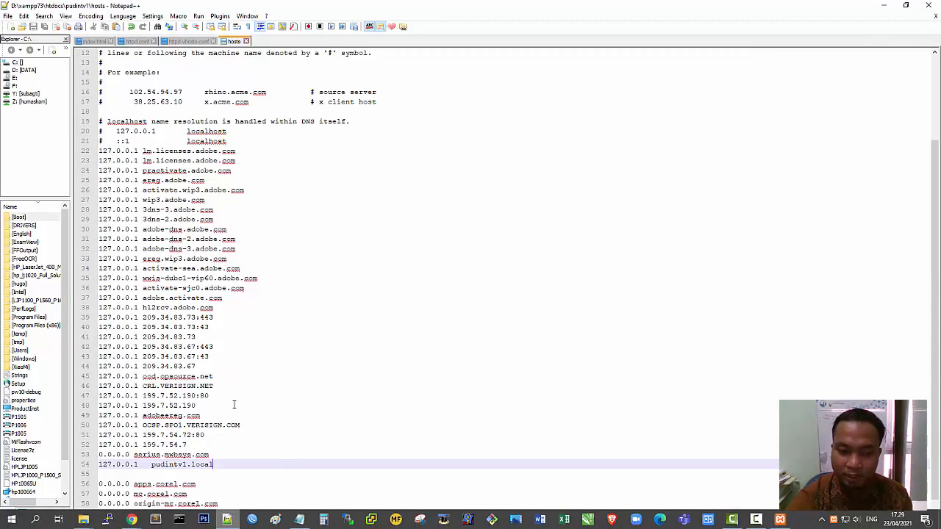
{"action": "left_click", "coordinate": [183, 42]}
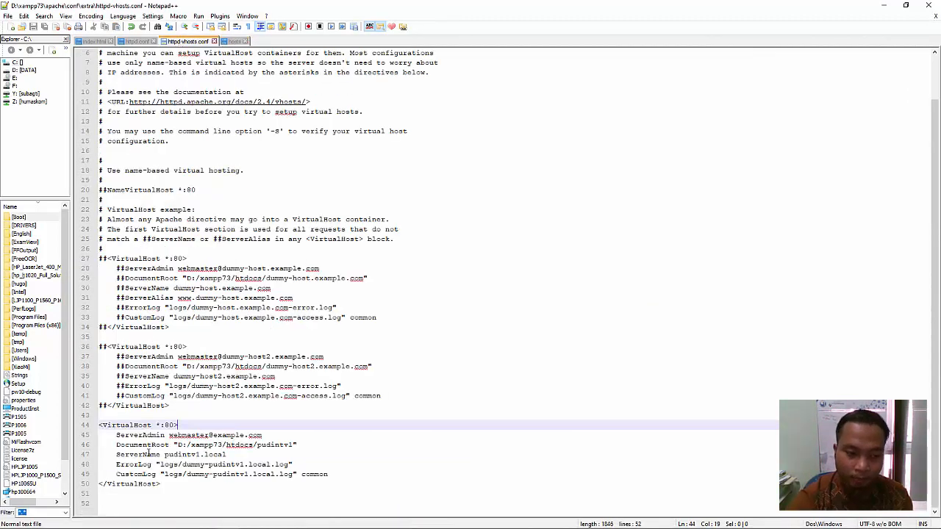
{"action": "left_click_drag", "start_coordinate": [161, 485], "coordinate": [100, 425]}
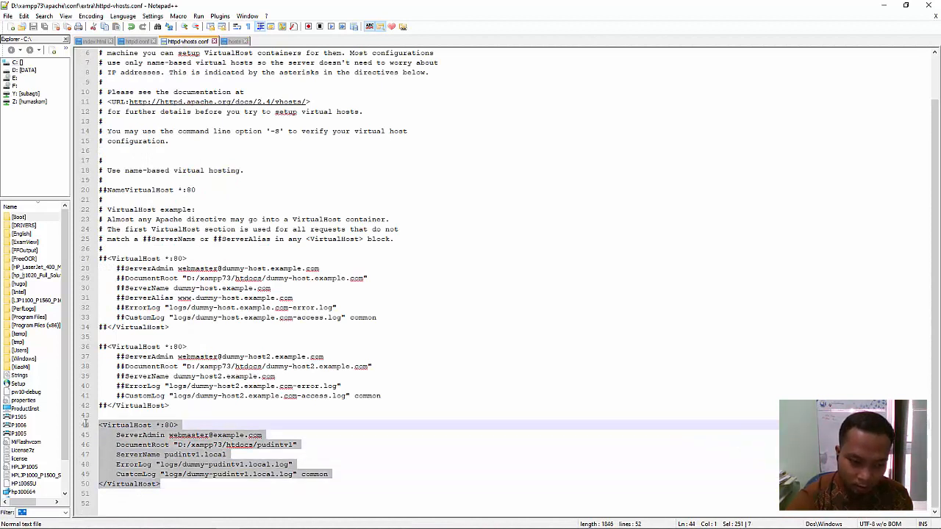
{"action": "left_click", "coordinate": [185, 427]}
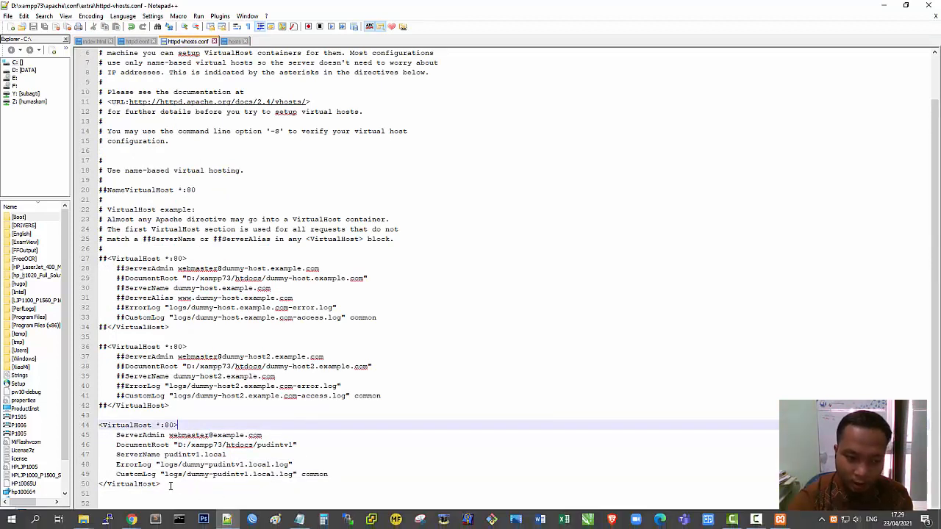
{"action": "left_click_drag", "start_coordinate": [162, 483], "coordinate": [151, 484]}
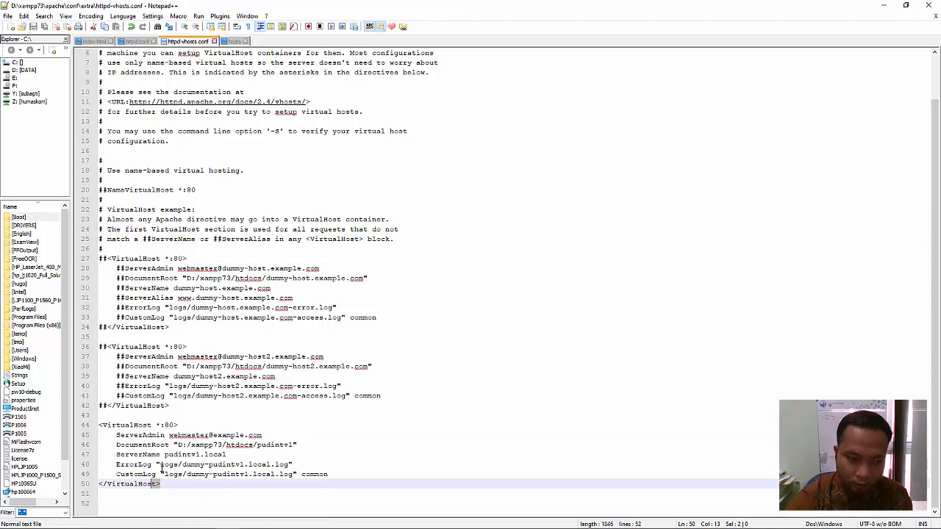
{"action": "left_click", "coordinate": [184, 427]}
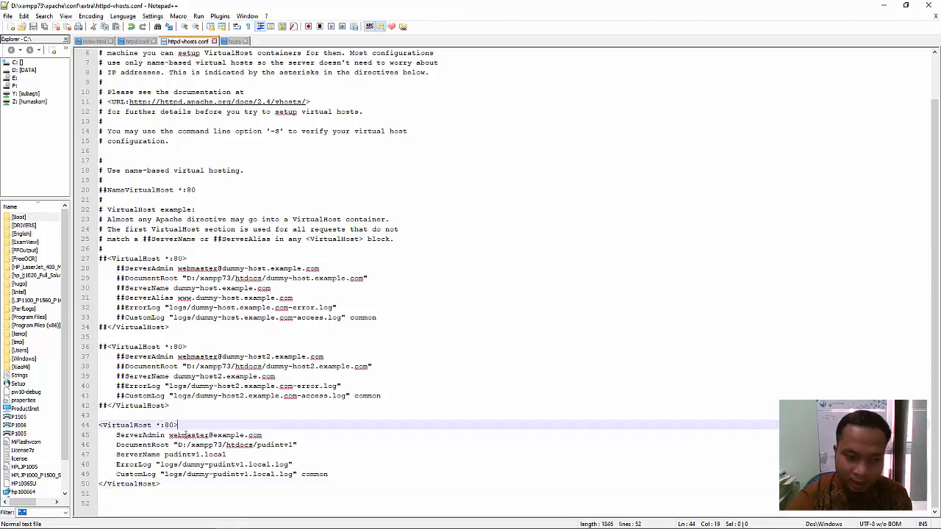
{"action": "mouse_move", "coordinate": [312, 522]}
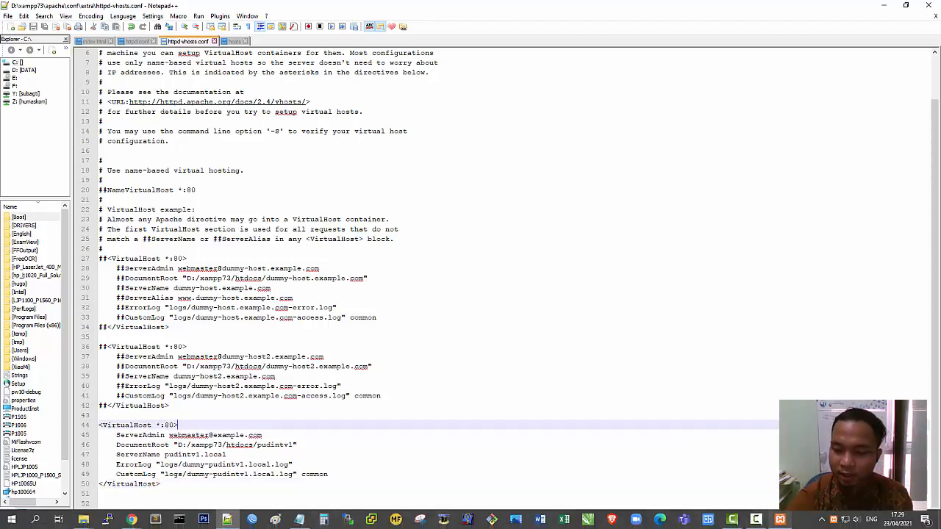
{"action": "left_click", "coordinate": [780, 522]}
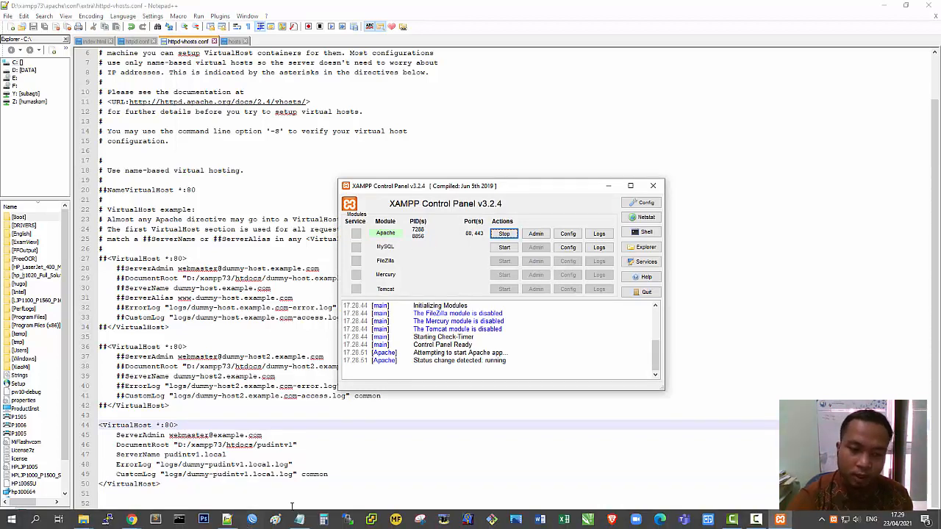
Switch to the Catatan notes in Notepad and review the steps for the pudintv1 folder, index.html, httpd.conf and the httpd-vhosts.conf path
{"action": "left_click", "coordinate": [298, 522]}
{"action": "scroll", "coordinate": [298, 266], "scroll_direction": "up", "scroll_amount": 5}
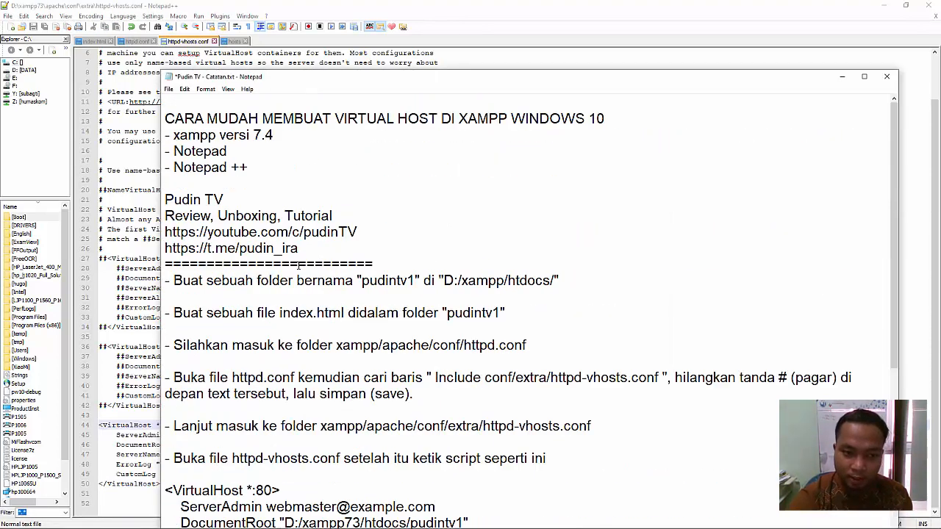
{"action": "scroll", "coordinate": [298, 267], "scroll_direction": "down", "scroll_amount": 1}
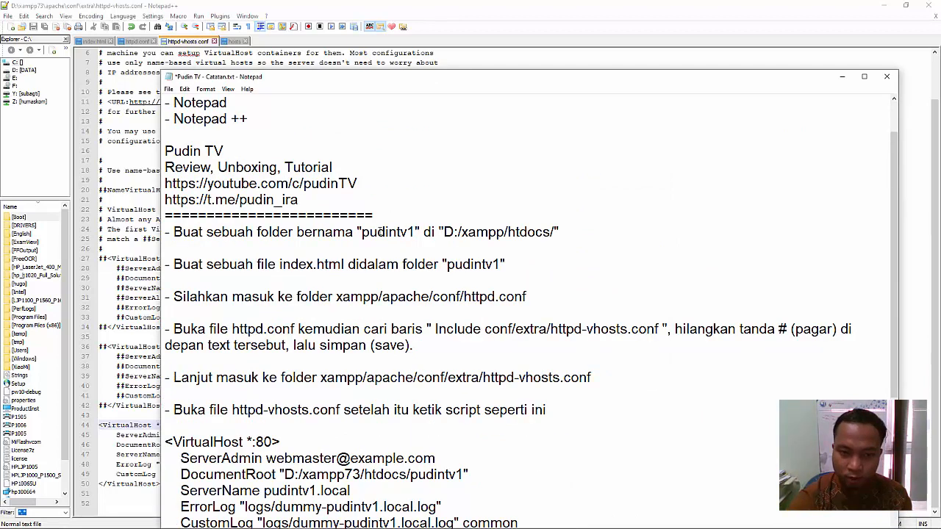
{"action": "left_click_drag", "start_coordinate": [370, 233], "coordinate": [416, 233]}
{"action": "left_click_drag", "start_coordinate": [280, 265], "coordinate": [346, 265]}
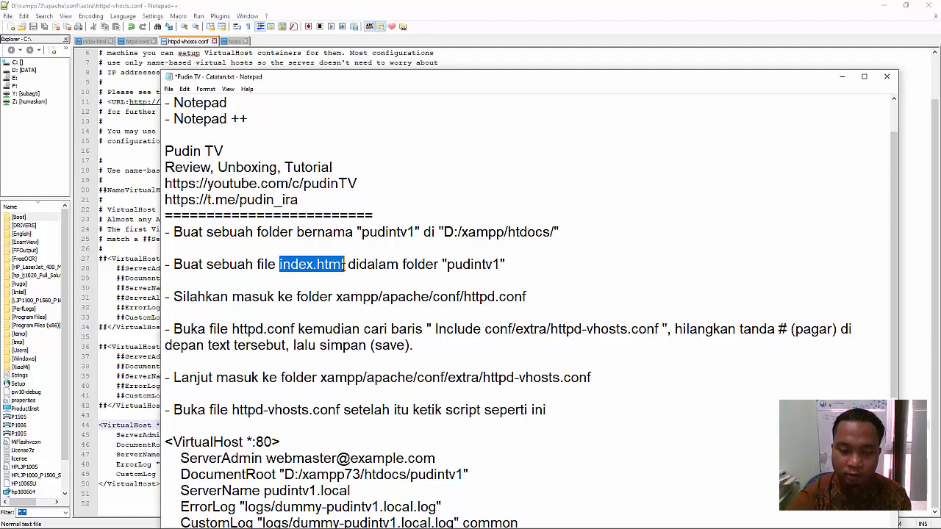
{"action": "scroll", "coordinate": [335, 276], "scroll_direction": "down", "scroll_amount": 1}
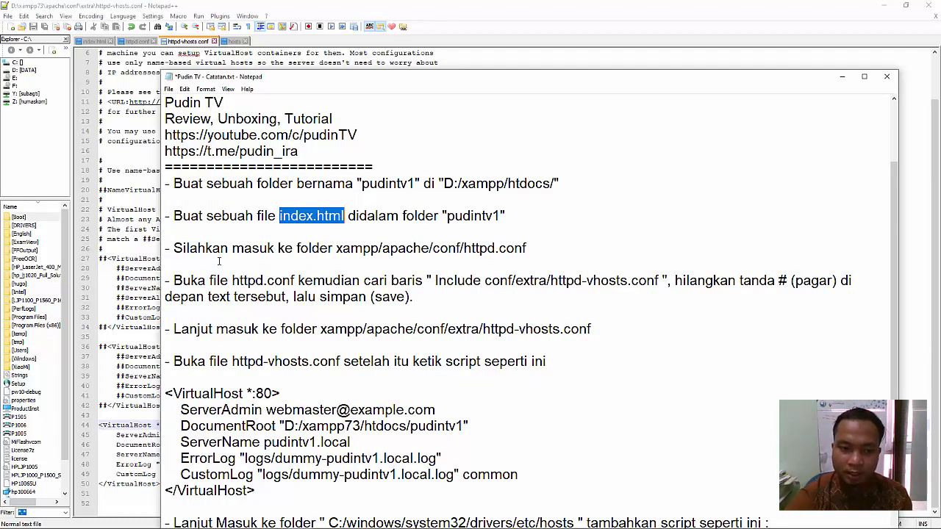
{"action": "left_click_drag", "start_coordinate": [342, 249], "coordinate": [536, 248]}
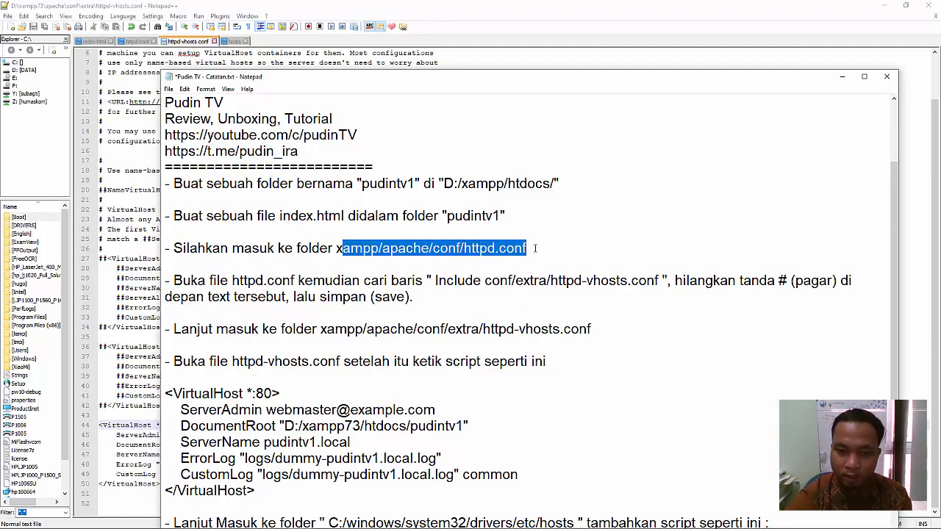
{"action": "left_click_drag", "start_coordinate": [435, 281], "coordinate": [664, 281]}
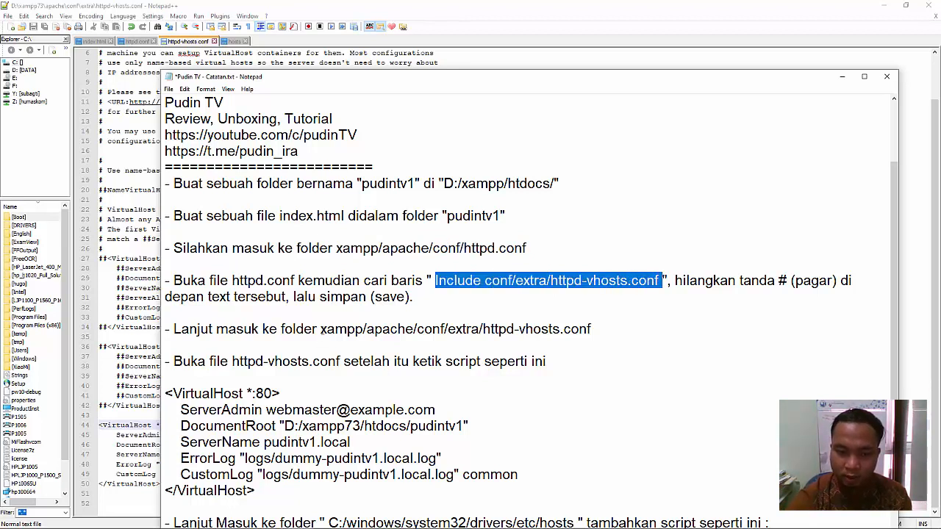
{"action": "left_click_drag", "start_coordinate": [322, 330], "coordinate": [592, 329]}
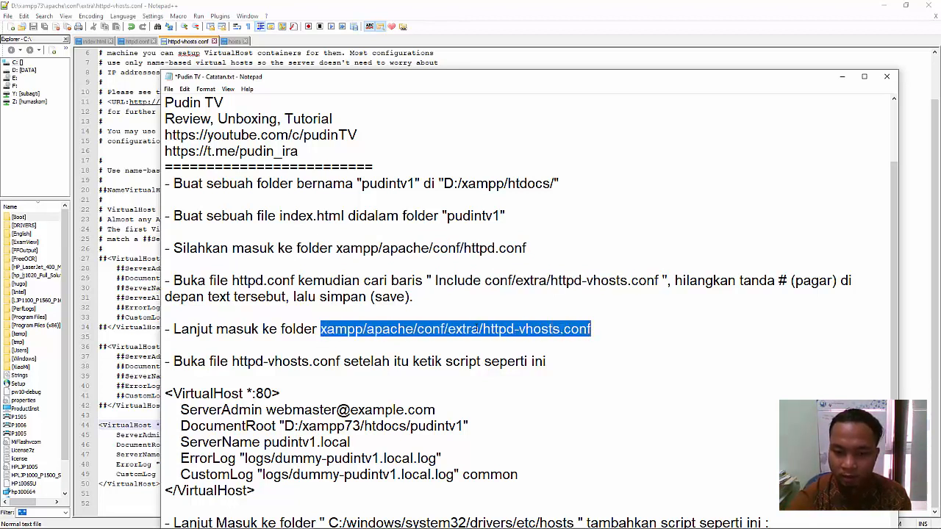
Review the VirtualHost block, its ServerName, and the hosts file path and entry in the rest of the notes
{"action": "scroll", "coordinate": [453, 339], "scroll_direction": "down", "scroll_amount": 2}
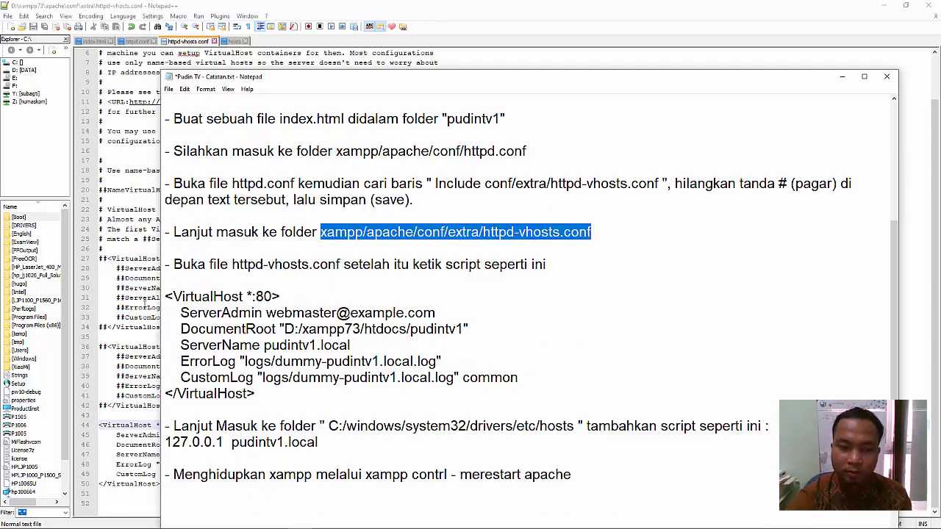
{"action": "left_click_drag", "start_coordinate": [165, 296], "coordinate": [275, 395]}
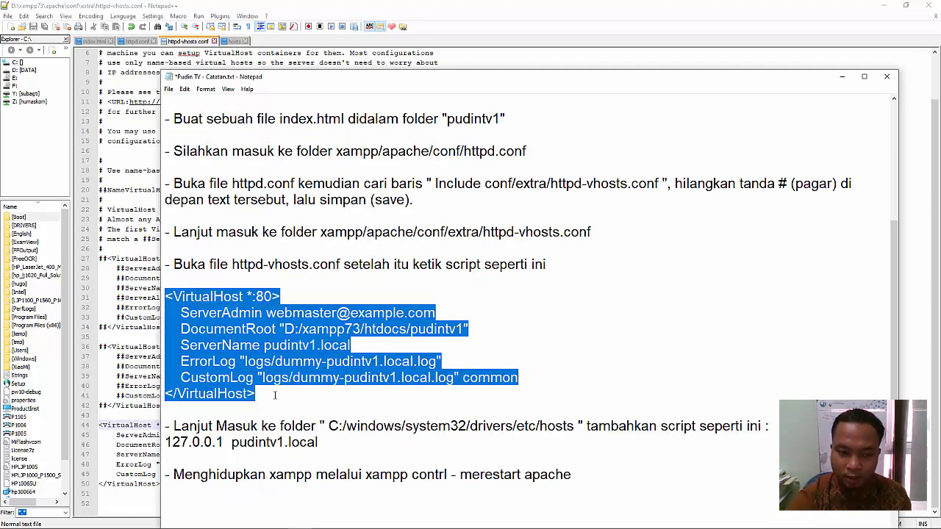
{"action": "left_click", "coordinate": [331, 345]}
{"action": "left_click_drag", "start_coordinate": [366, 343], "coordinate": [263, 344]}
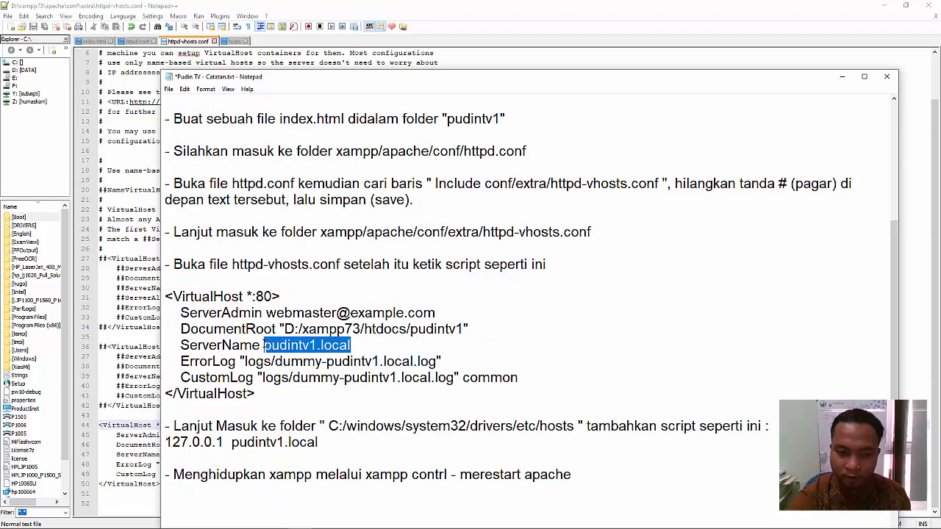
{"action": "scroll", "coordinate": [344, 453], "scroll_direction": "down", "scroll_amount": 2}
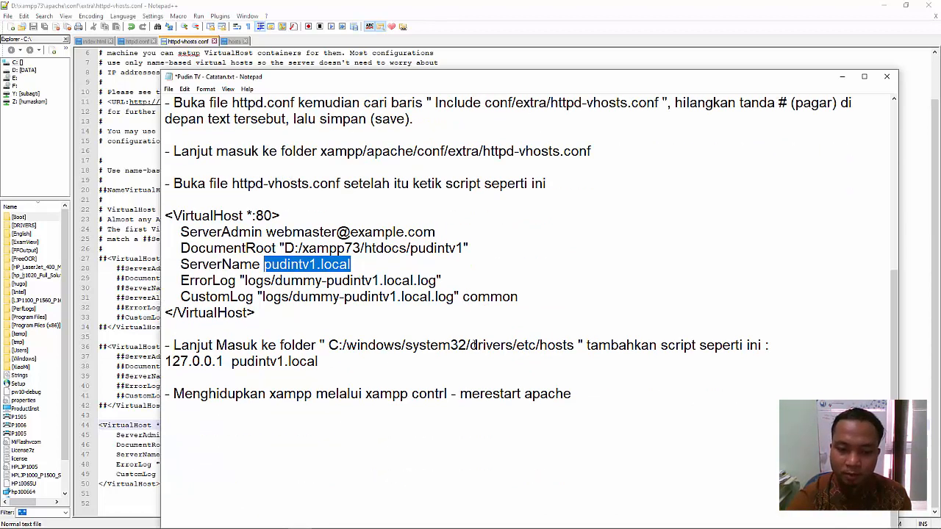
{"action": "left_click_drag", "start_coordinate": [574, 345], "coordinate": [540, 346]}
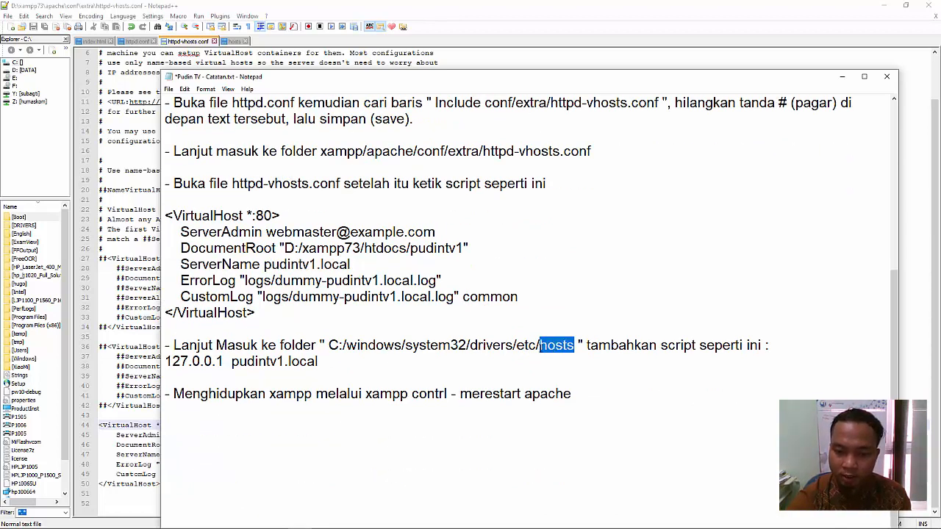
{"action": "left_click_drag", "start_coordinate": [319, 361], "coordinate": [160, 362]}
{"action": "left_click_drag", "start_coordinate": [328, 346], "coordinate": [484, 346]}
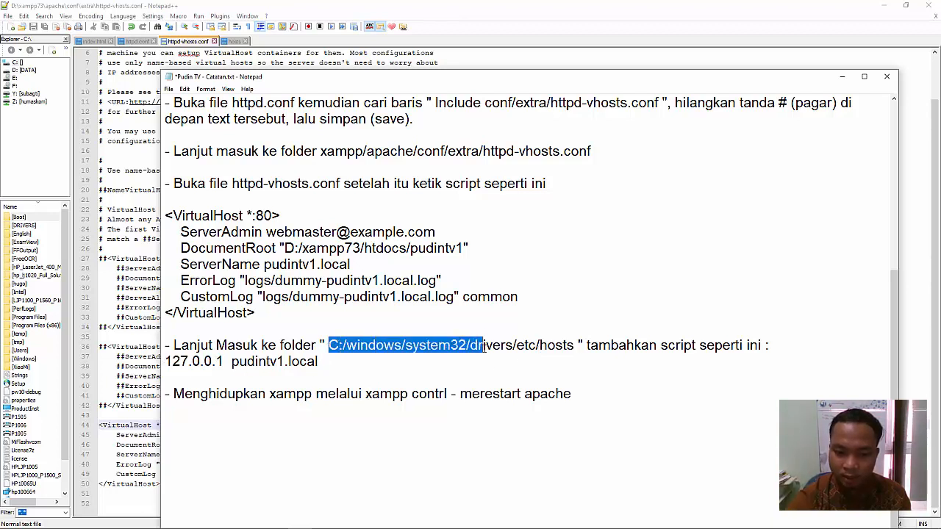
{"action": "left_click", "coordinate": [368, 345]}
{"action": "left_click_drag", "start_coordinate": [341, 346], "coordinate": [469, 348]}
{"action": "left_click", "coordinate": [329, 347]}
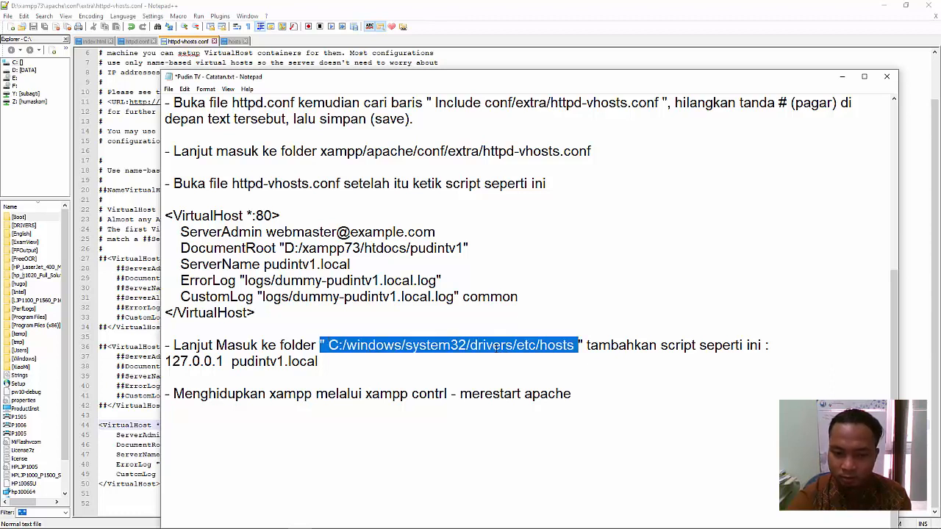
{"action": "left_click", "coordinate": [498, 346]}
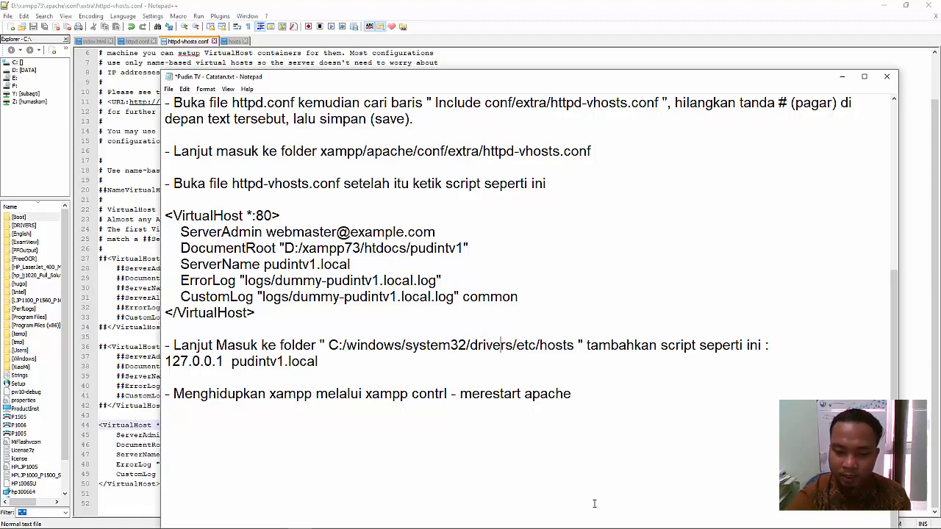
Restart the Apache module in the XAMPP Control Panel, and return to Notepad++ to highlight the pudintv1.local VirtualHost block
{"action": "mouse_move", "coordinate": [621, 528]}
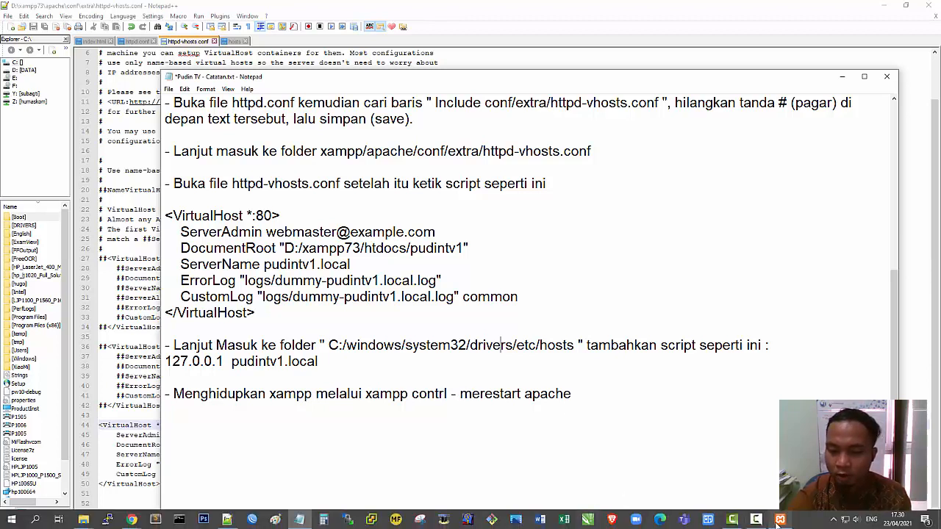
{"action": "left_click", "coordinate": [779, 520]}
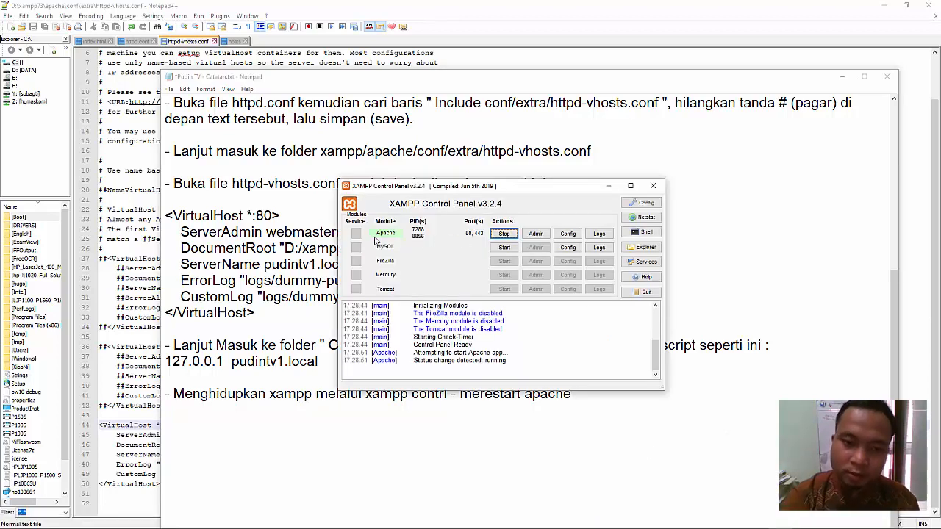
{"action": "left_click", "coordinate": [505, 235]}
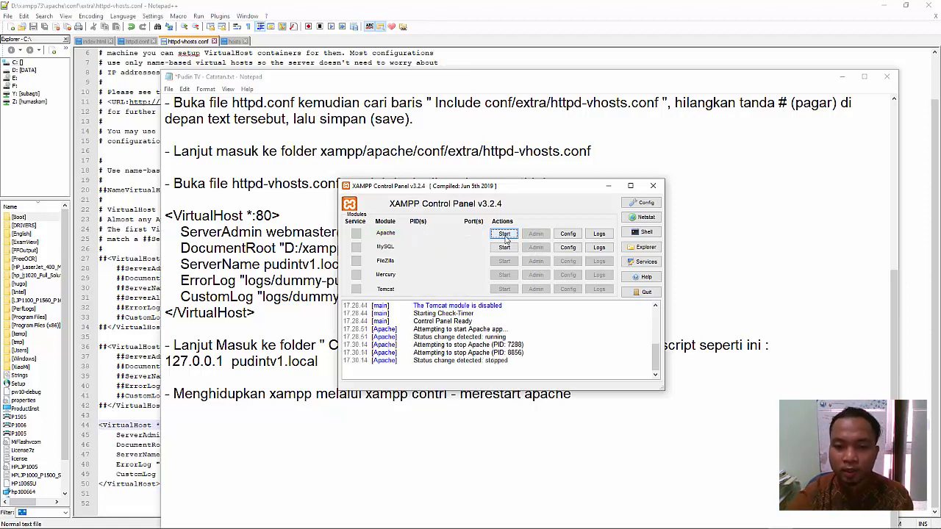
{"action": "left_click", "coordinate": [505, 235]}
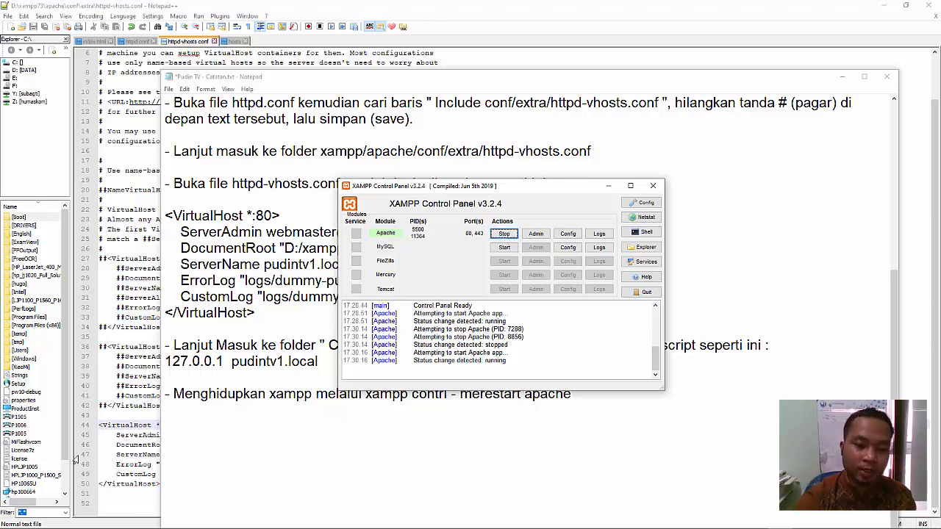
{"action": "left_click", "coordinate": [105, 434]}
{"action": "left_click_drag", "start_coordinate": [104, 426], "coordinate": [185, 464]}
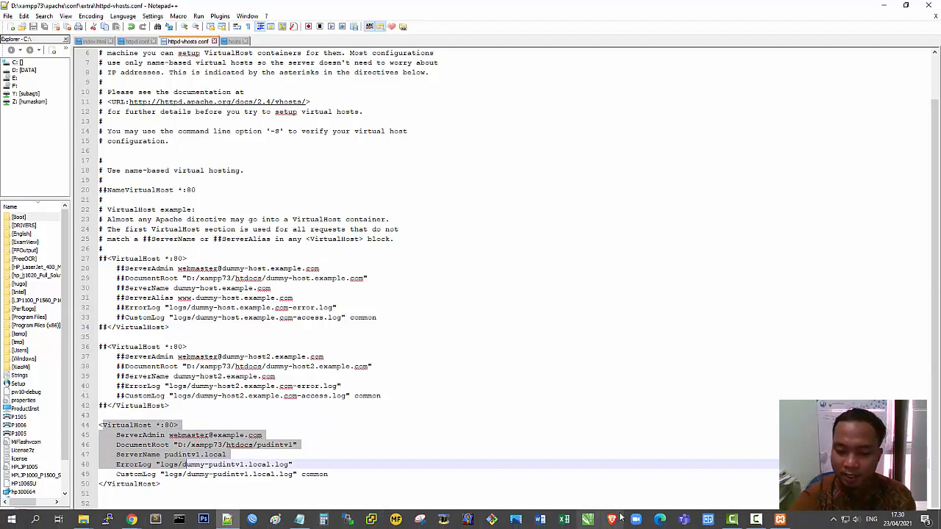
{"action": "left_click", "coordinate": [132, 520]}
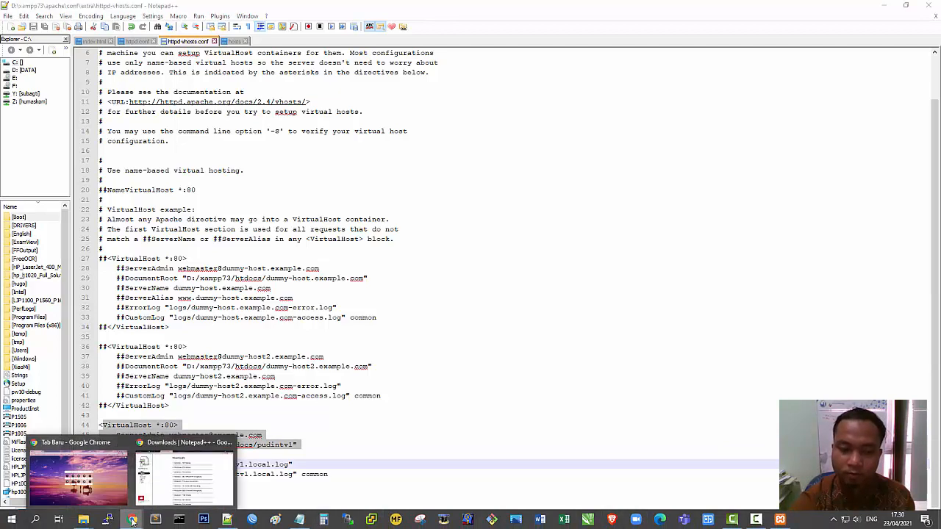
{"action": "left_click", "coordinate": [176, 478]}
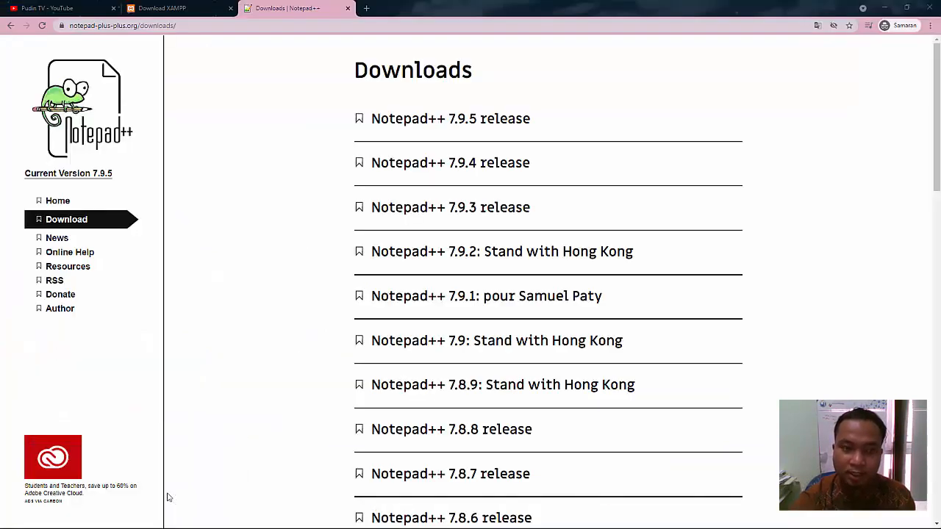
{"action": "left_click", "coordinate": [176, 8]}
{"action": "left_click", "coordinate": [298, 8]}
{"action": "left_click", "coordinate": [367, 9]}
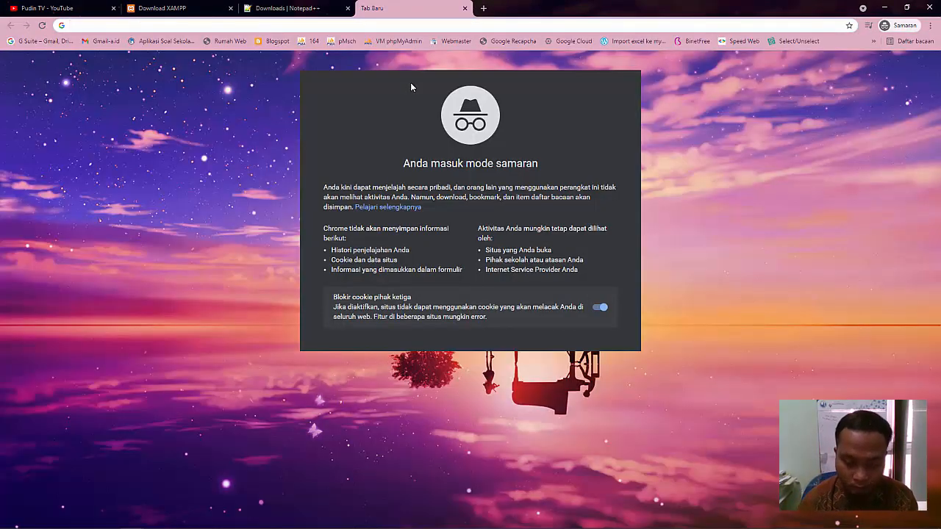
{"action": "type", "text": "http://"}
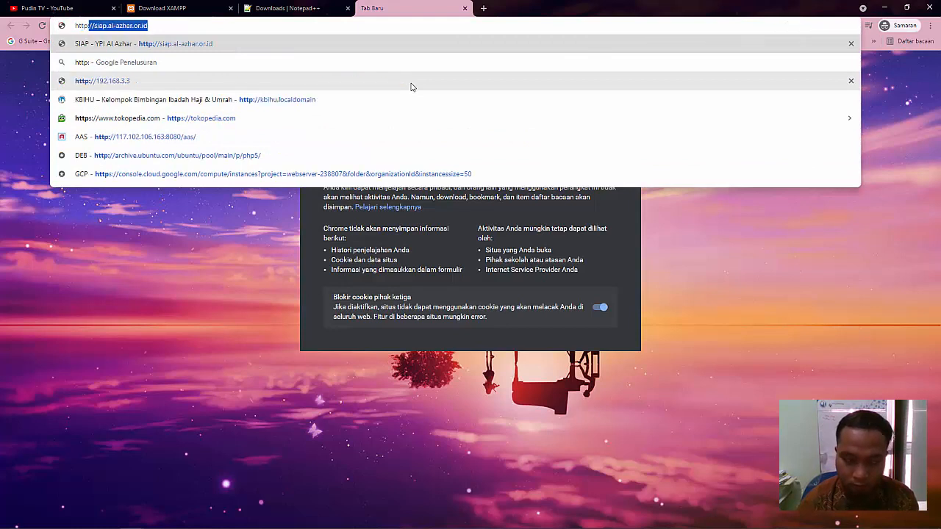
{"action": "type", "text": "pudintv1.local"}
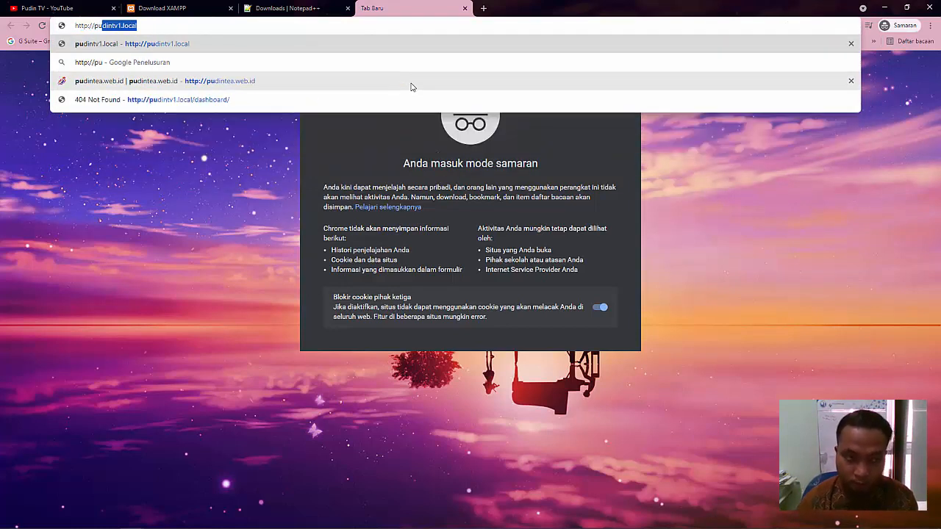
{"action": "key", "text": "Right"}
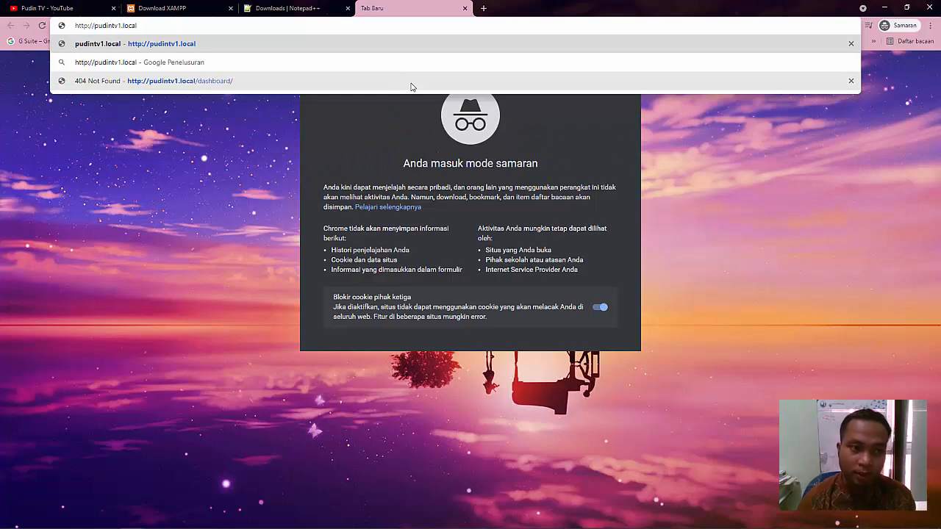
{"action": "key", "text": "Right"}
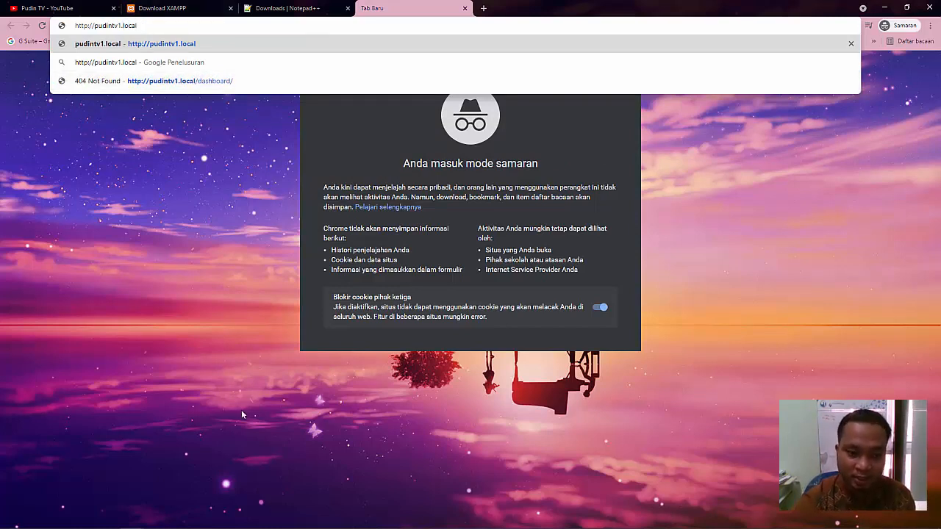
Switch to the Notepad notes and compare the address with the ServerName value and the host name in the hosts entry
{"action": "left_click", "coordinate": [299, 521]}
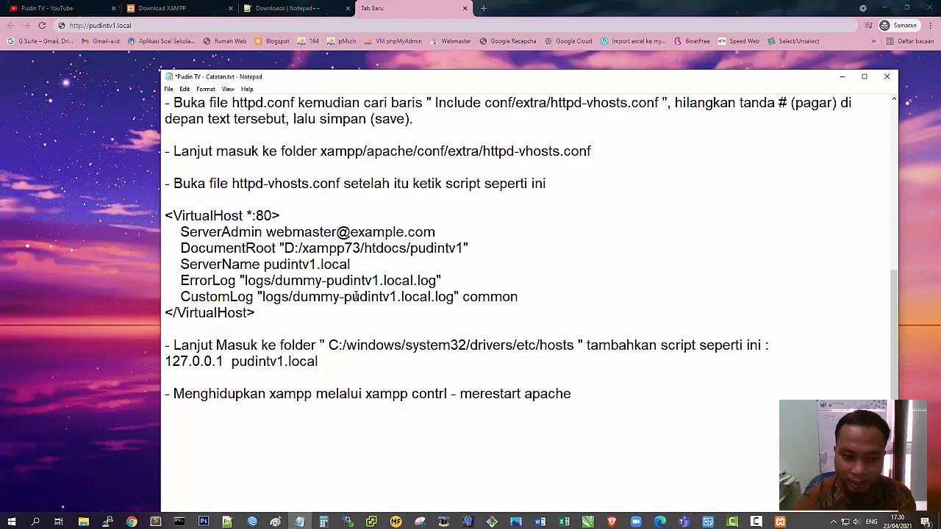
{"action": "left_click_drag", "start_coordinate": [352, 265], "coordinate": [265, 266]}
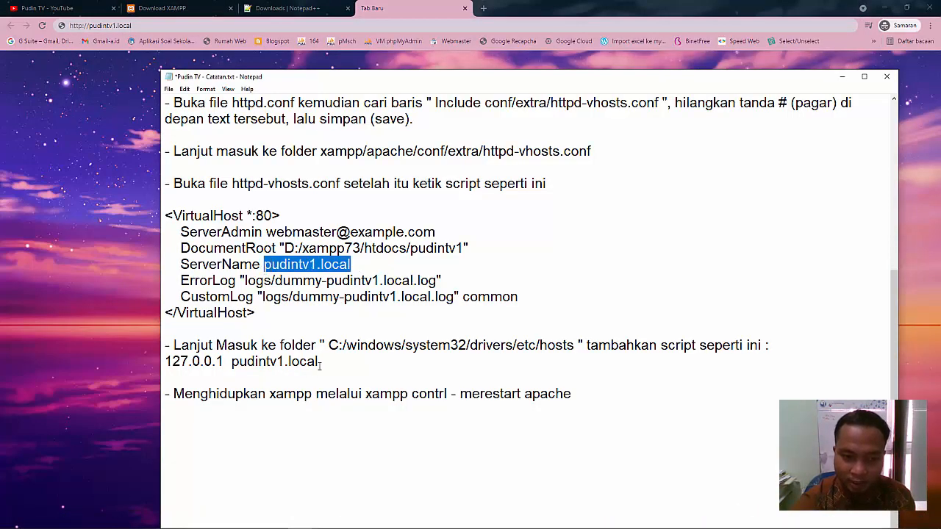
{"action": "left_click_drag", "start_coordinate": [319, 362], "coordinate": [233, 361]}
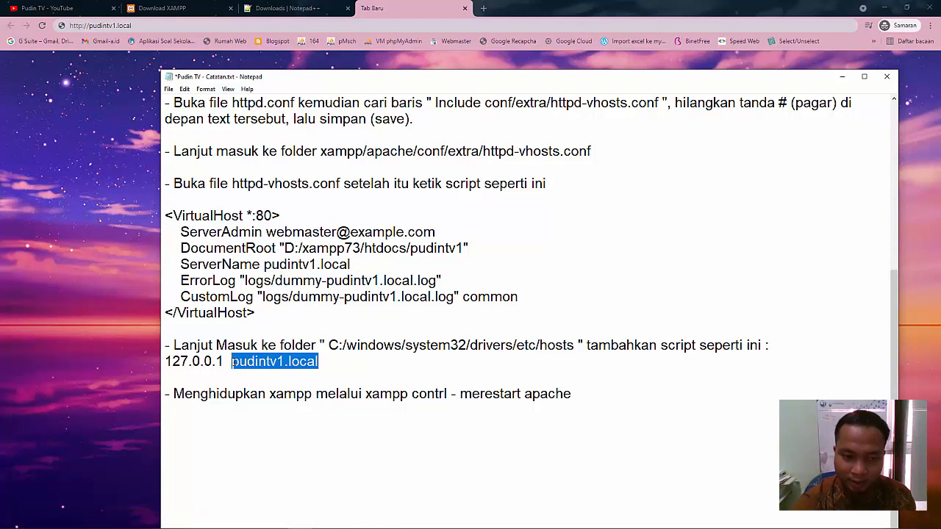
{"action": "left_click_drag", "start_coordinate": [351, 264], "coordinate": [263, 264]}
{"action": "left_click", "coordinate": [358, 265]}
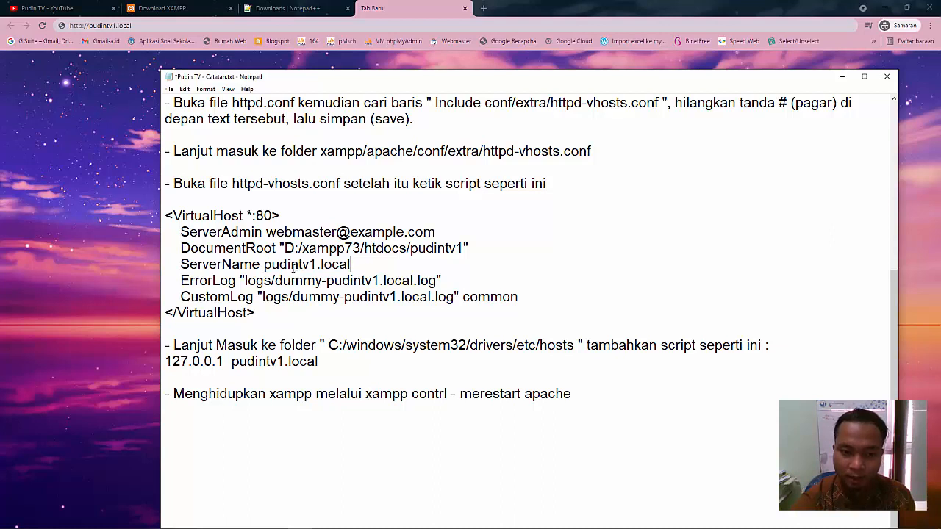
{"action": "left_click_drag", "start_coordinate": [351, 265], "coordinate": [264, 267]}
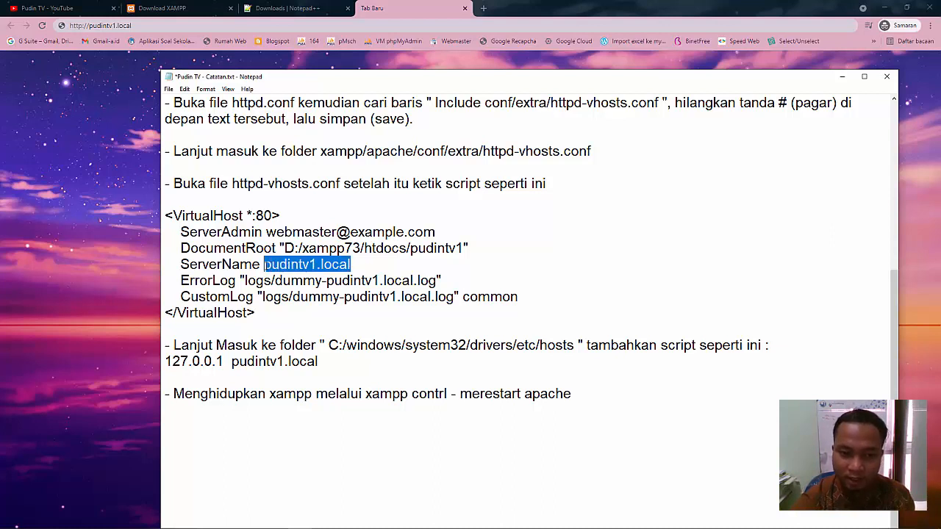
{"action": "left_click_drag", "start_coordinate": [319, 361], "coordinate": [232, 362]}
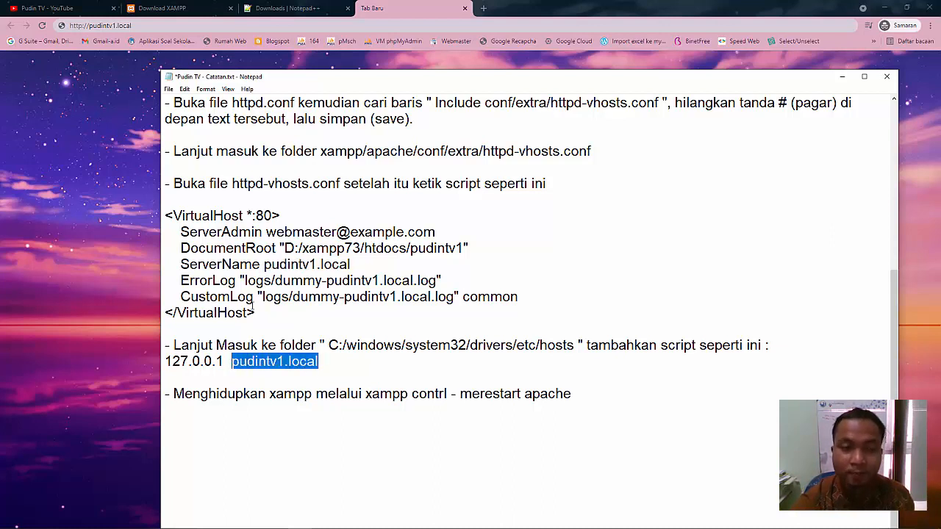
{"action": "left_click", "coordinate": [163, 25]}
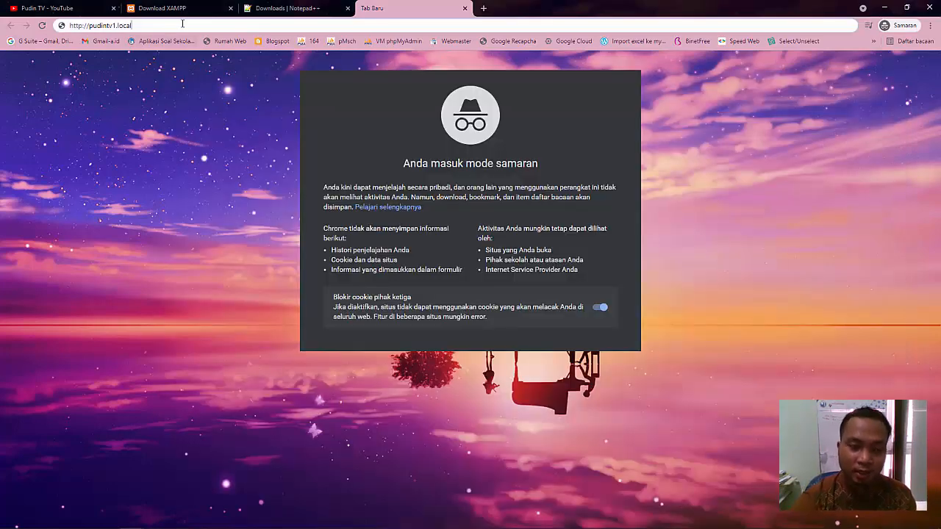
{"action": "key", "text": "Return"}
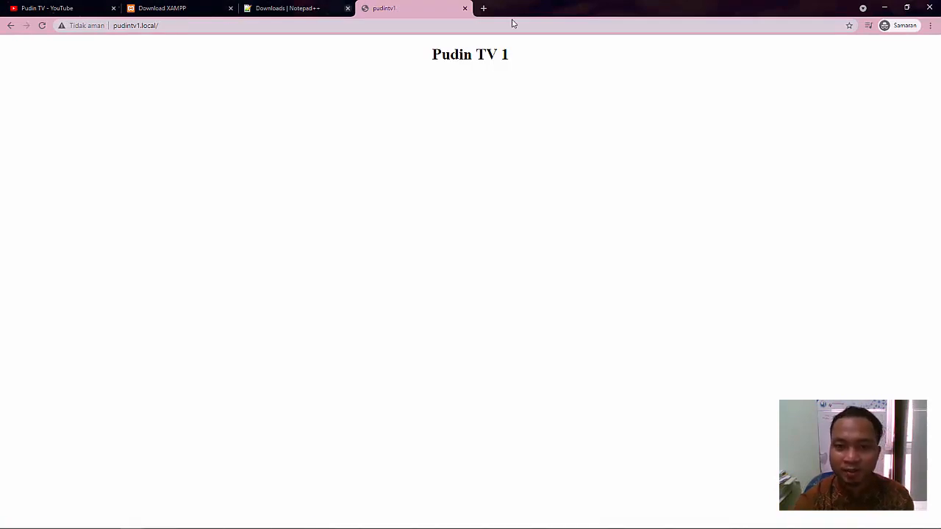
Highlight the page heading, switch to index.html in Notepad++, change the h1 text to Pudin TV 1 - 2, and save the file
{"action": "left_click_drag", "start_coordinate": [431, 55], "coordinate": [520, 64]}
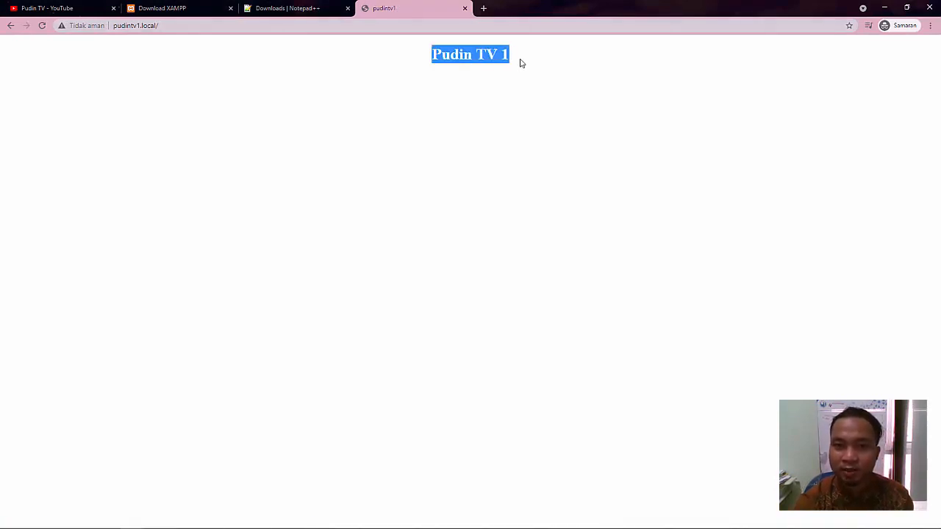
{"action": "left_click", "coordinate": [228, 524]}
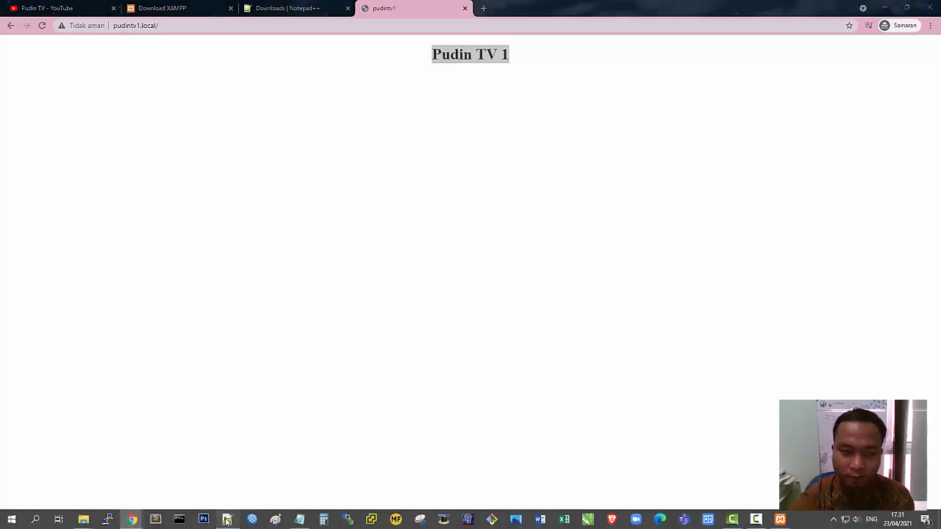
{"action": "left_click", "coordinate": [93, 41]}
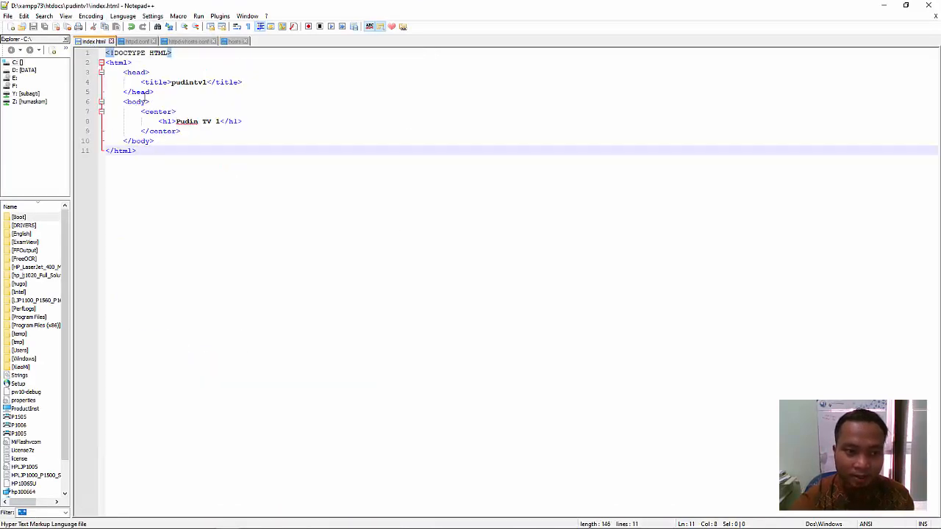
{"action": "left_click", "coordinate": [221, 122]}
{"action": "type", "text": "-"}
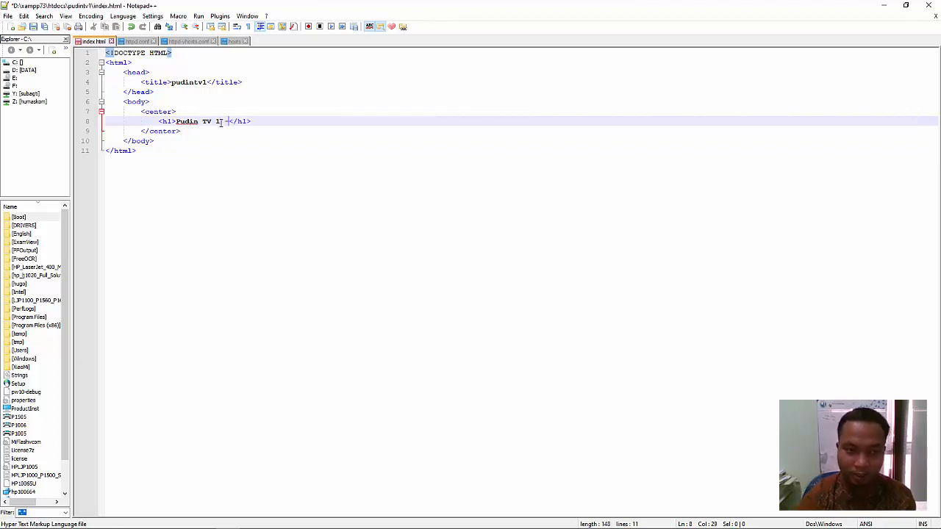
{"action": "type", "text": " 2"}
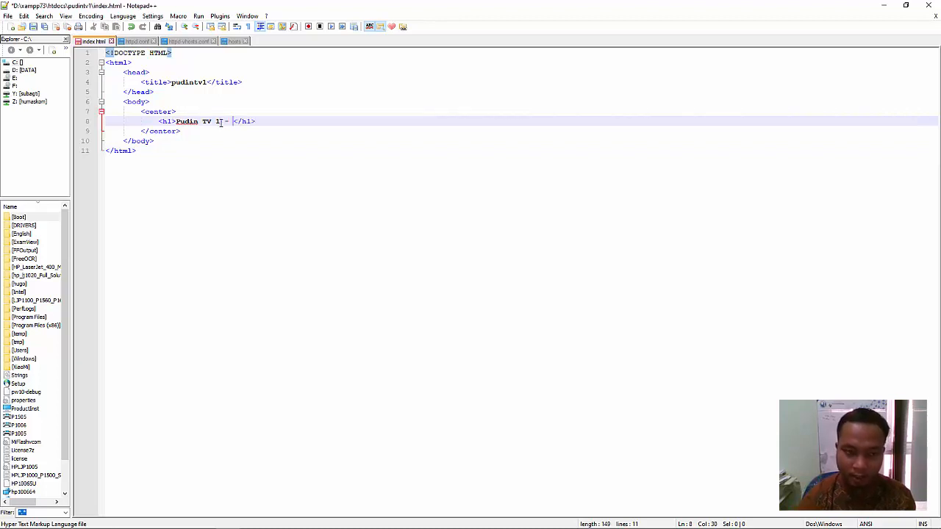
{"action": "key", "text": "ctrl+s"}
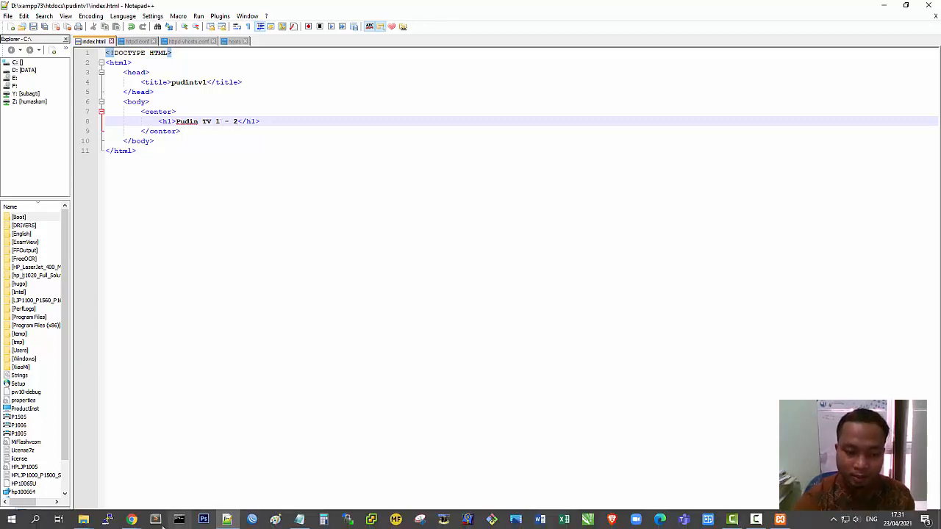
Switch back to Chrome, reload the pudintv1.local page, and highlight its heading to check the edit
{"action": "left_click", "coordinate": [132, 520]}
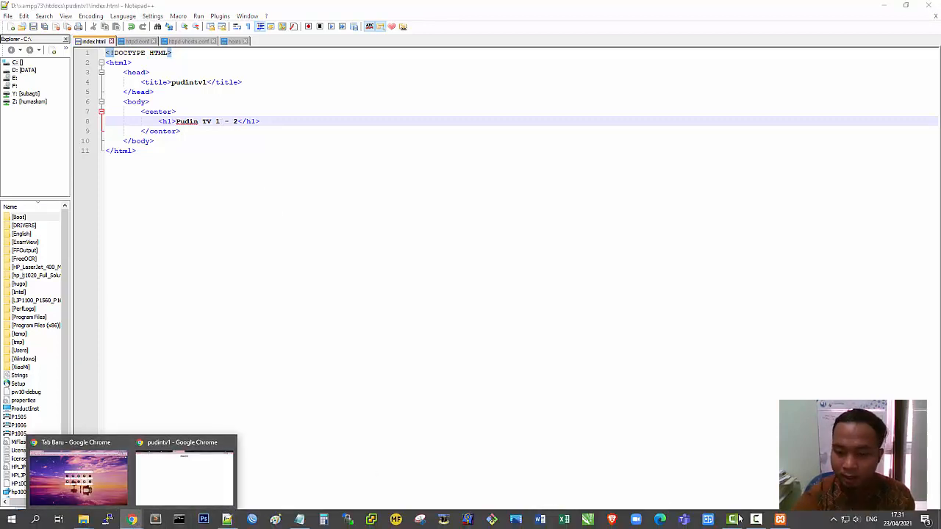
{"action": "left_click", "coordinate": [781, 520]}
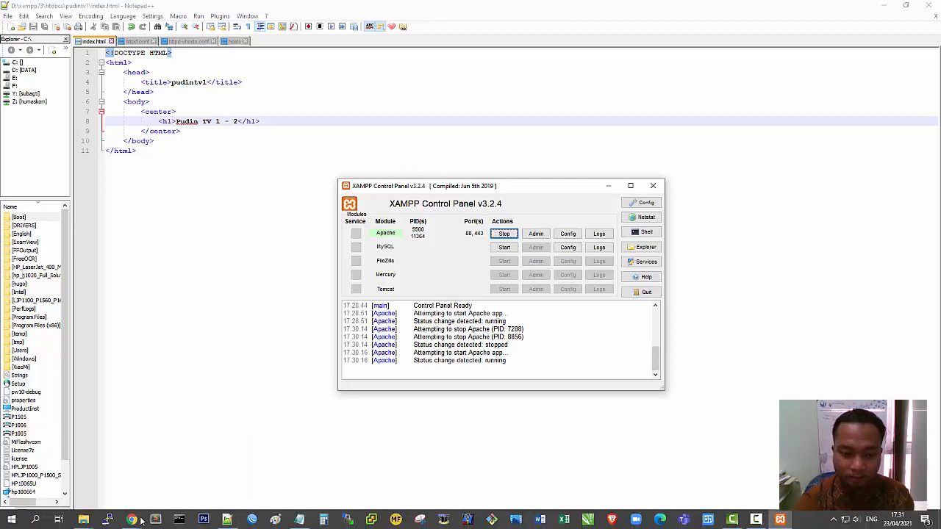
{"action": "mouse_move", "coordinate": [132, 519]}
{"action": "left_click", "coordinate": [140, 485]}
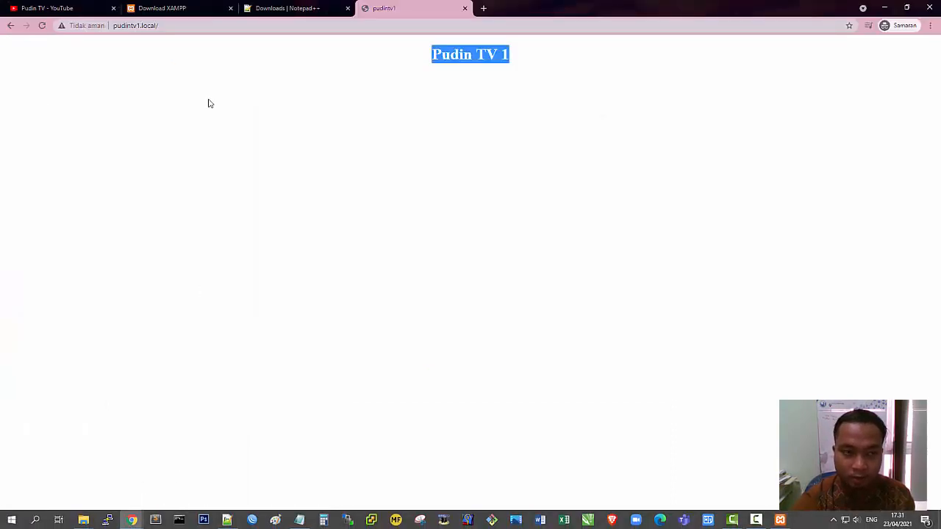
{"action": "left_click", "coordinate": [42, 25]}
{"action": "left_click_drag", "start_coordinate": [430, 58], "coordinate": [492, 74]}
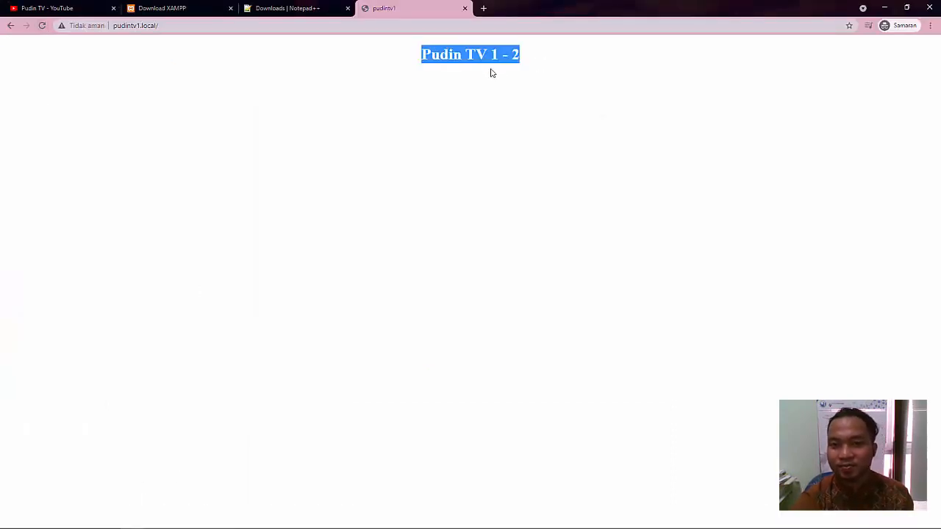
{"action": "left_click", "coordinate": [426, 46]}
Highlight the pudintv1.local address of the loaded page to point it out
{"action": "left_click", "coordinate": [192, 27]}
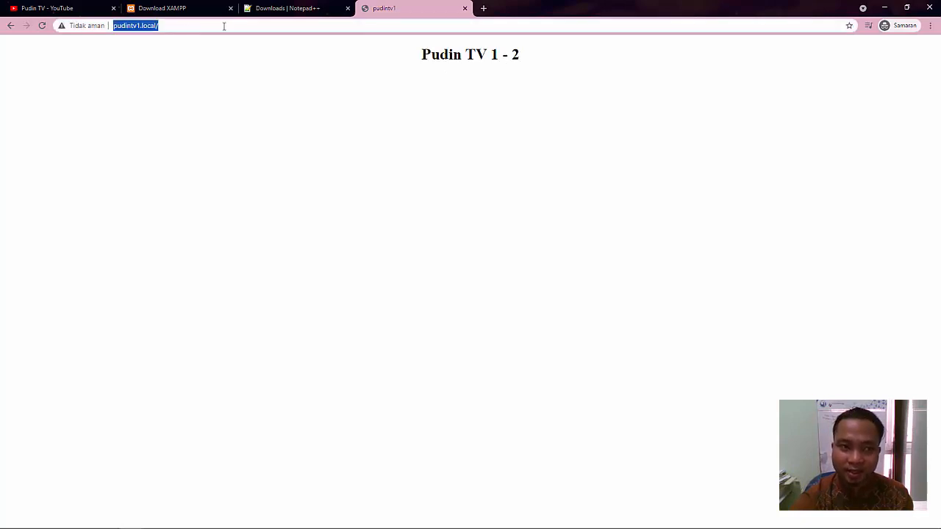
{"action": "left_click", "coordinate": [225, 25]}
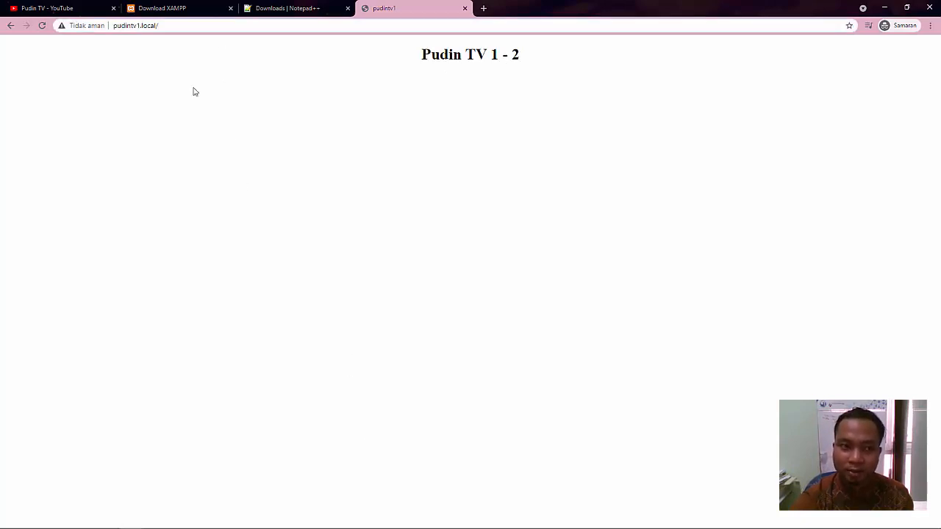
{"action": "left_click_drag", "start_coordinate": [115, 26], "coordinate": [166, 27]}
{"action": "left_click", "coordinate": [194, 26]}
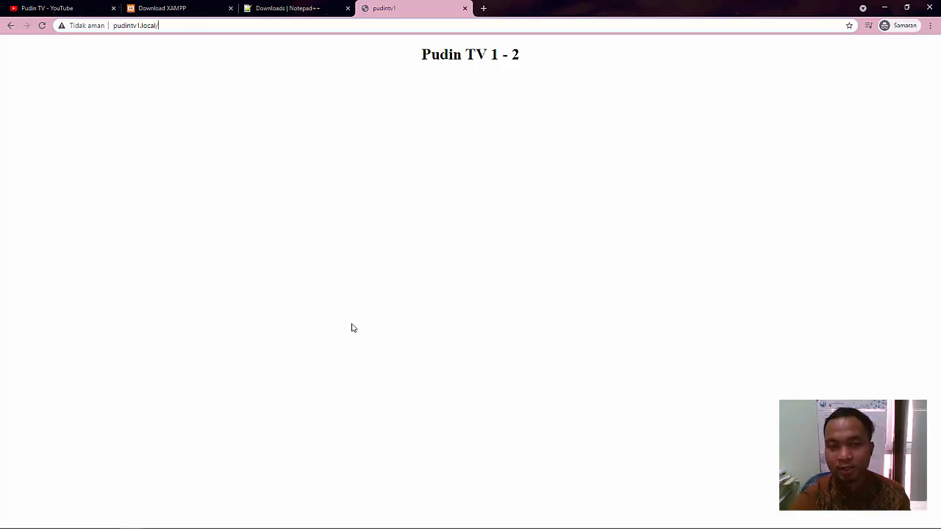
Switch to the xampp73 File Explorer window and open the pudintv1 folder inside htdocs
{"action": "mouse_move", "coordinate": [113, 506]}
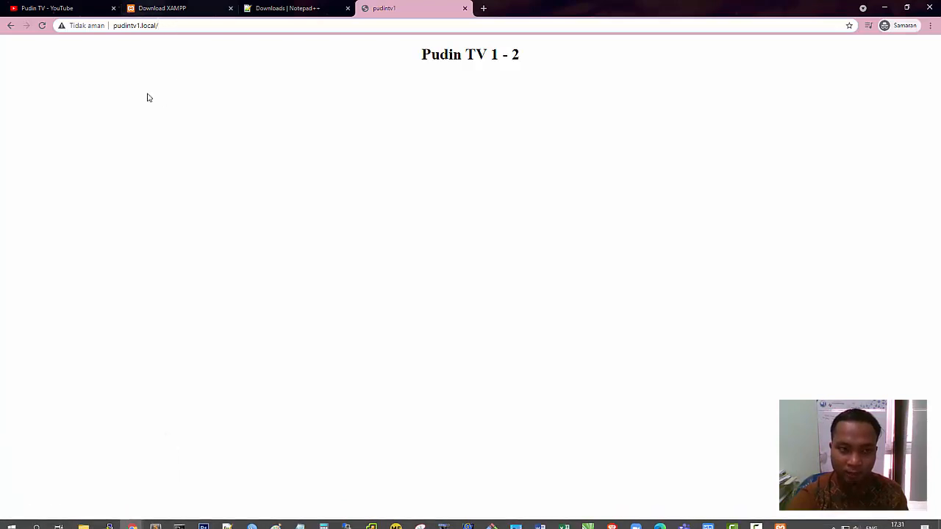
{"action": "left_click", "coordinate": [83, 519]}
{"action": "mouse_move", "coordinate": [49, 489]}
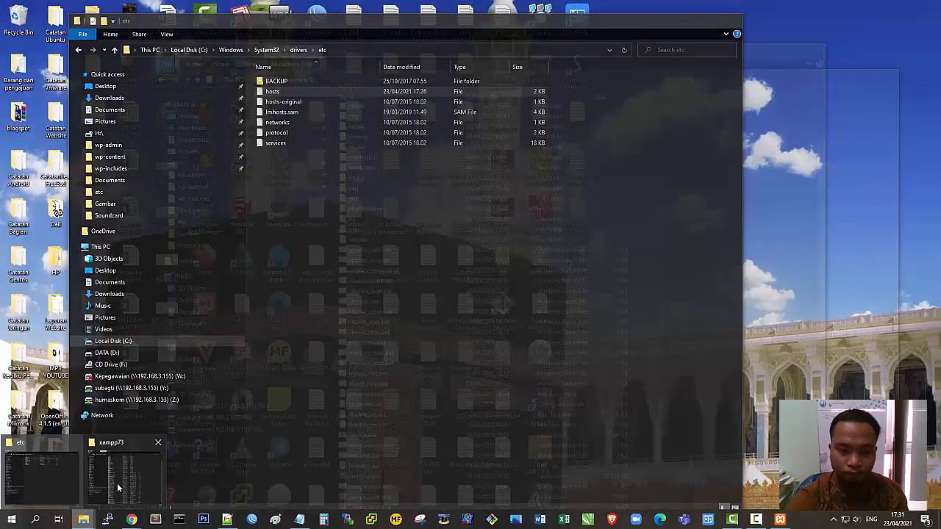
{"action": "left_click", "coordinate": [118, 482]}
{"action": "scroll", "coordinate": [375, 158], "scroll_direction": "up", "scroll_amount": 2}
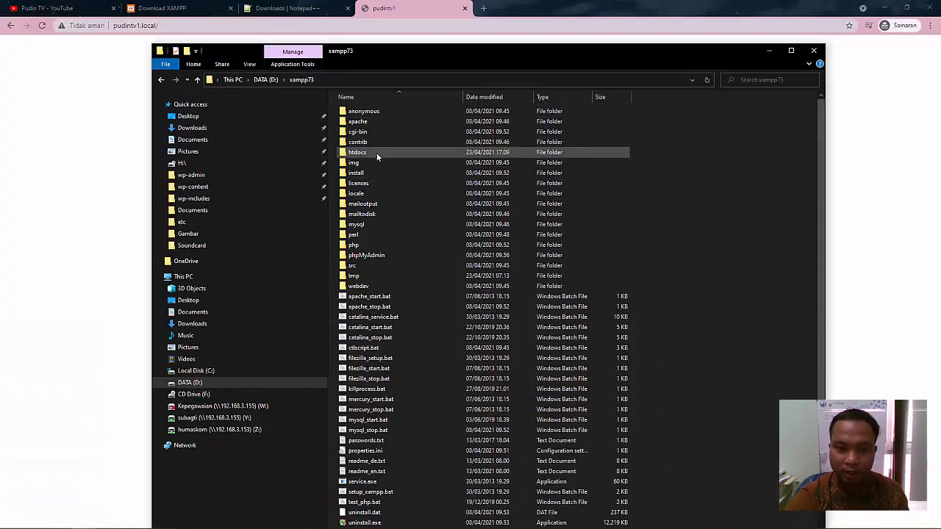
{"action": "double_click", "coordinate": [376, 153]}
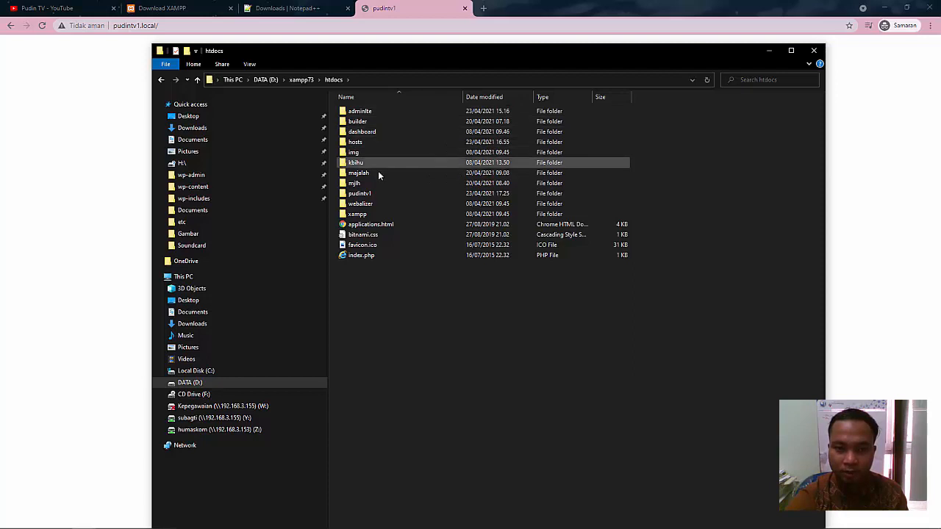
{"action": "double_click", "coordinate": [375, 194]}
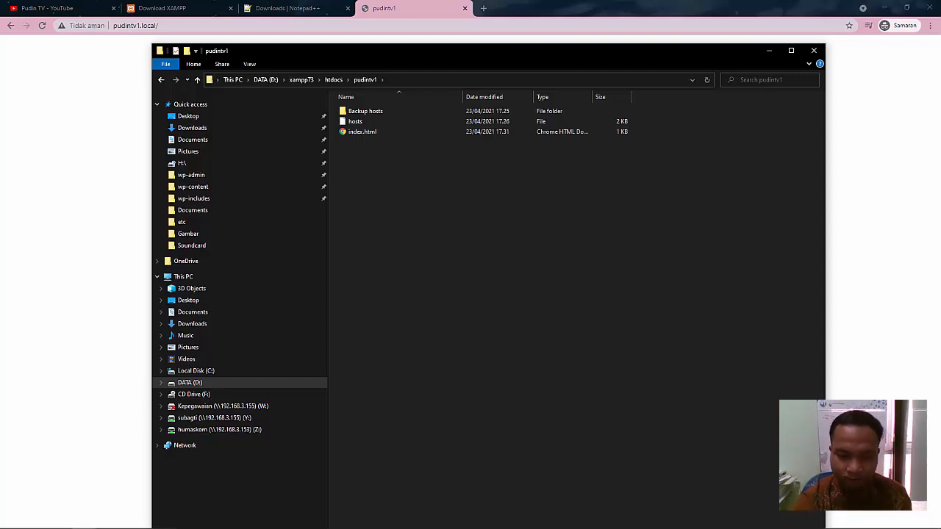
Switch to httpd-vhosts.conf in Notepad++ and review the ServerName line of the pudintv1.local VirtualHost block
{"action": "mouse_move", "coordinate": [108, 519]}
{"action": "left_click", "coordinate": [227, 519]}
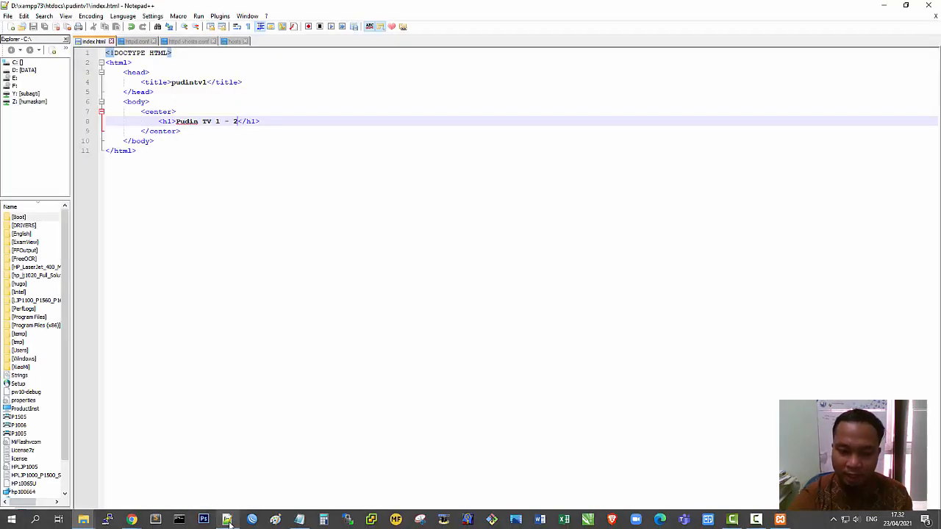
{"action": "left_click", "coordinate": [186, 41]}
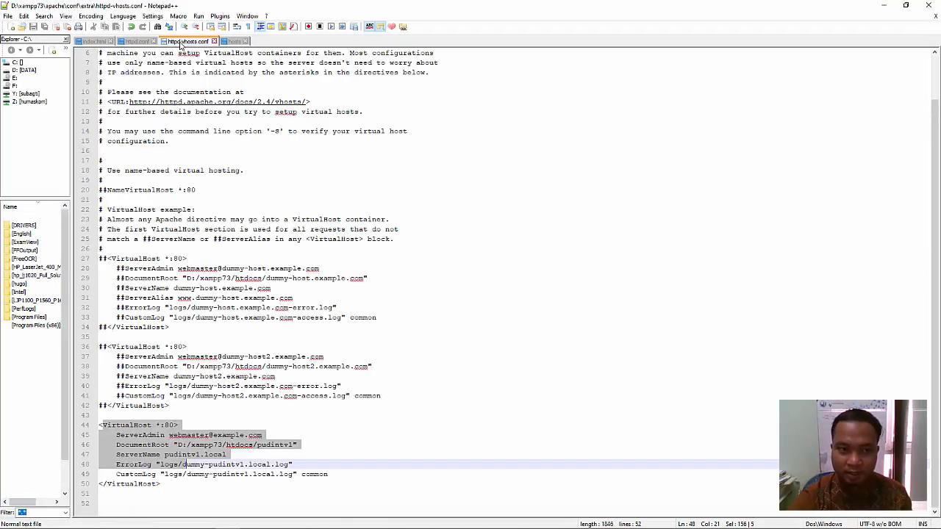
{"action": "left_click", "coordinate": [250, 415]}
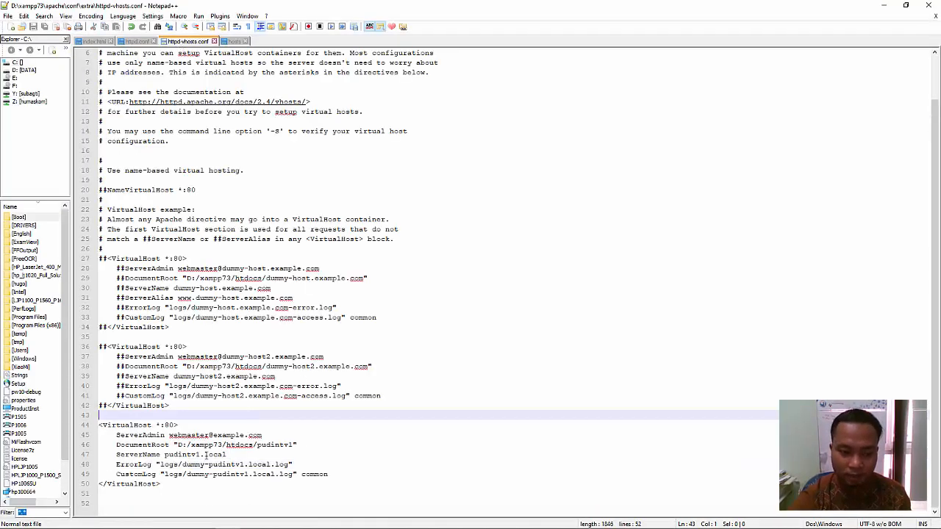
{"action": "left_click", "coordinate": [169, 482]}
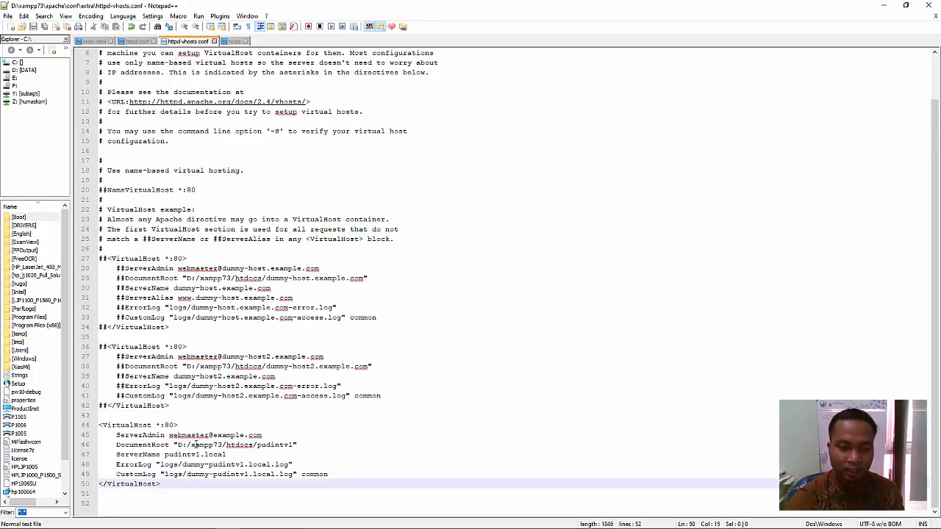
{"action": "left_click_drag", "start_coordinate": [200, 454], "coordinate": [196, 455]}
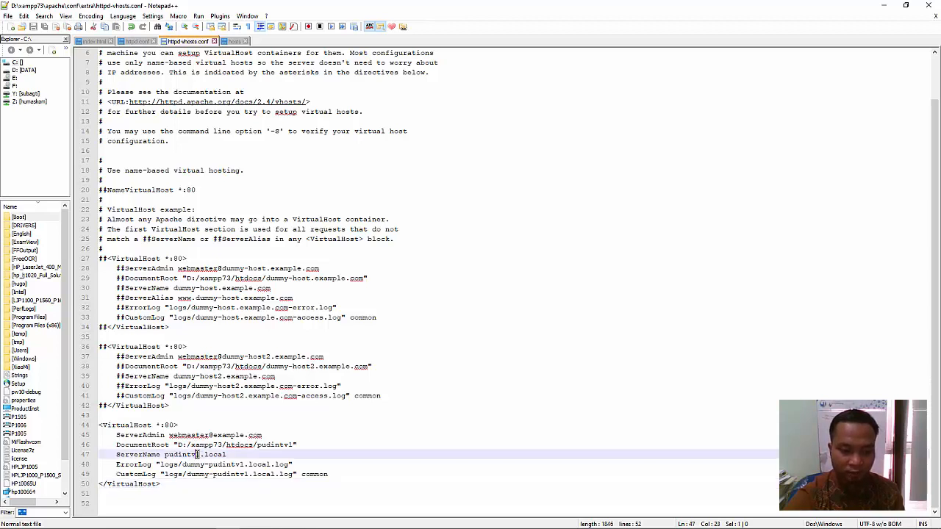
{"action": "left_click", "coordinate": [230, 454]}
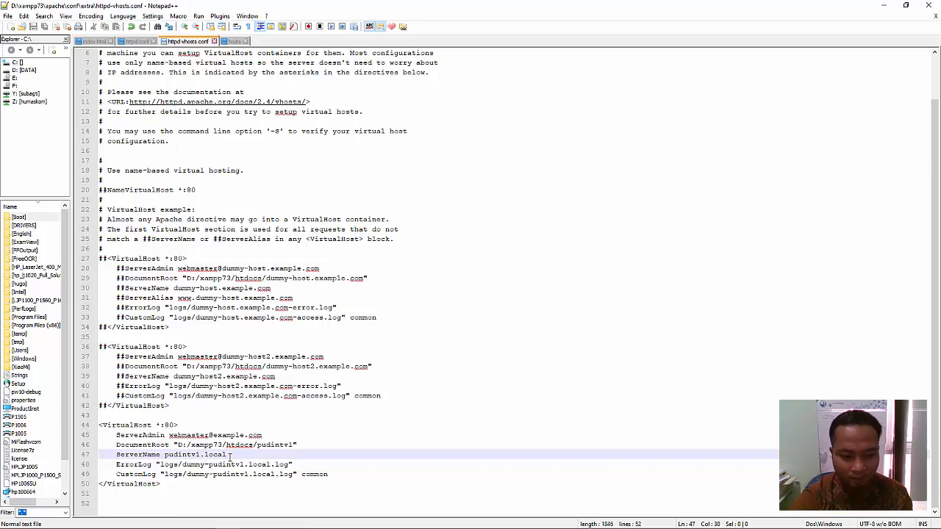
Duplicate the pudintv1.local VirtualHost block below the original, separated by a blank line
{"action": "left_click_drag", "start_coordinate": [170, 486], "coordinate": [82, 425]}
{"action": "key", "text": "ctrl+c"}
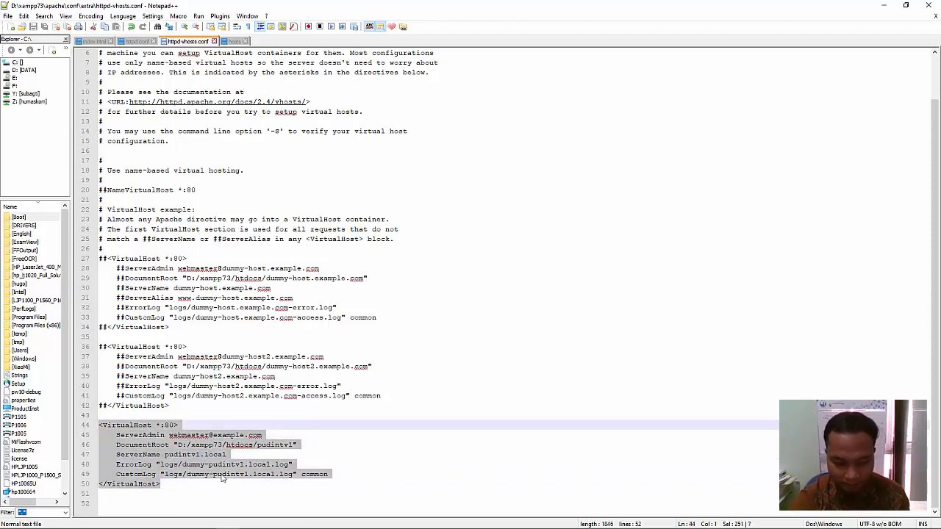
{"action": "left_click", "coordinate": [178, 483]}
{"action": "key", "text": "Return"}
{"action": "key", "text": "Return"}
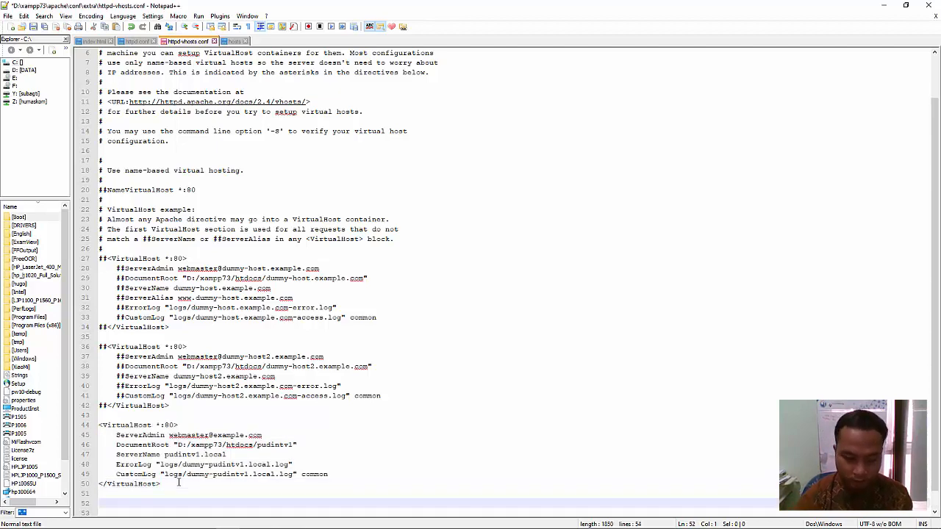
{"action": "key", "text": "ctrl+v"}
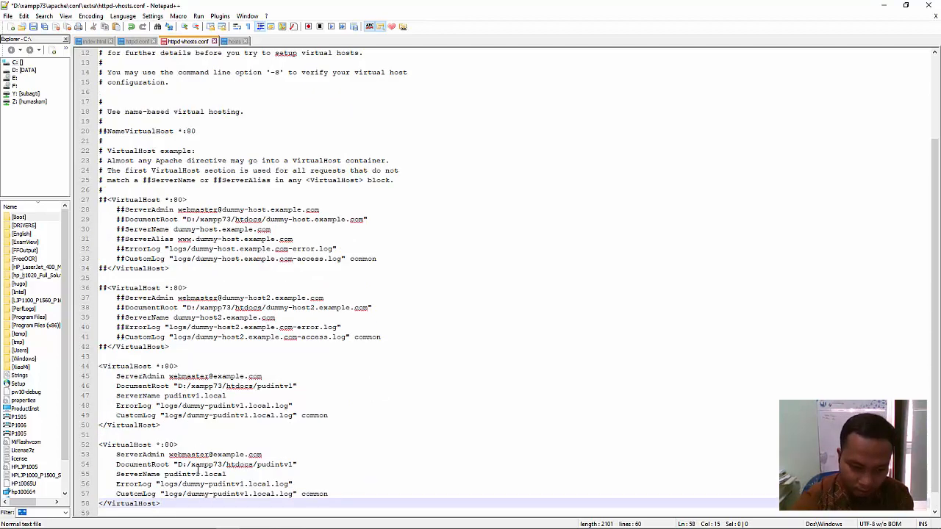
In the copied block, set ServerName to pudintv2.local and the ErrorLog and CustomLog files to logs/dummy-pudintv2.local.log
{"action": "left_click", "coordinate": [196, 474]}
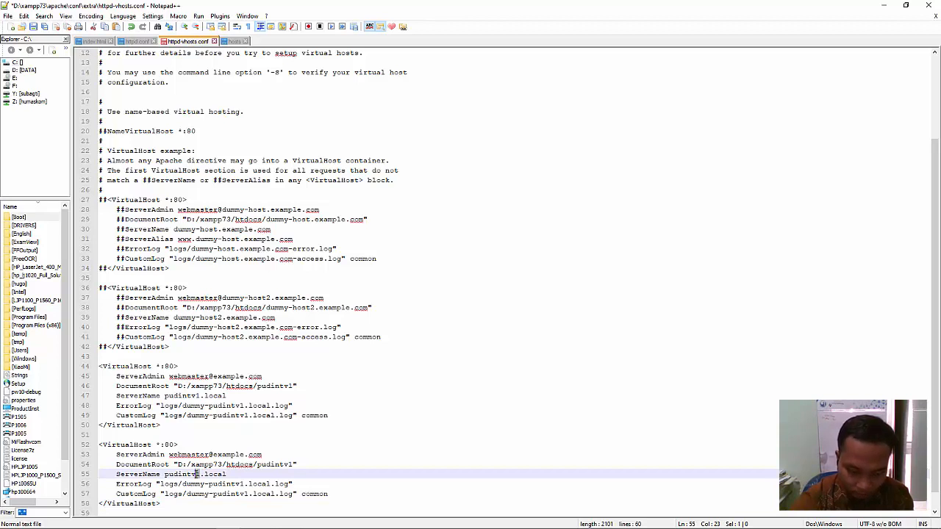
{"action": "type", "text": "2"}
{"action": "left_click", "coordinate": [248, 476]}
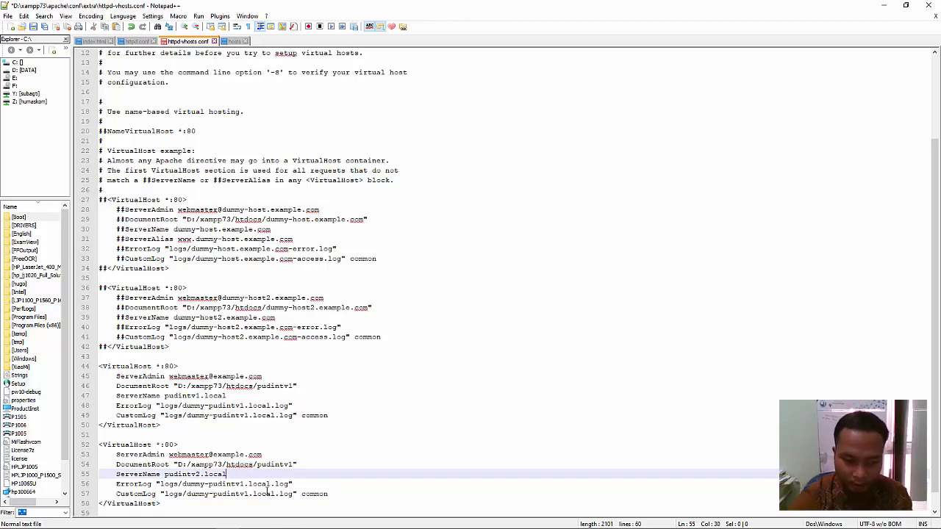
{"action": "left_click_drag", "start_coordinate": [246, 485], "coordinate": [241, 485]}
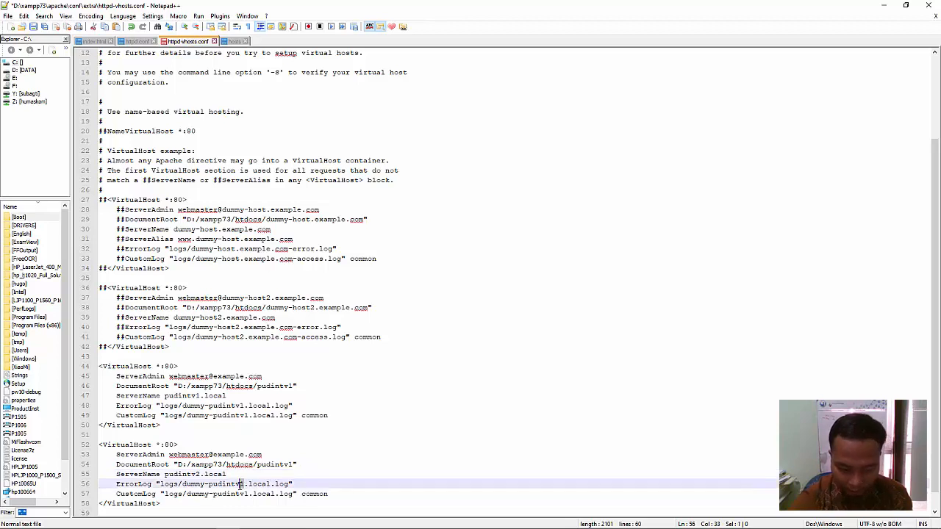
{"action": "type", "text": "2"}
{"action": "left_click", "coordinate": [246, 494]}
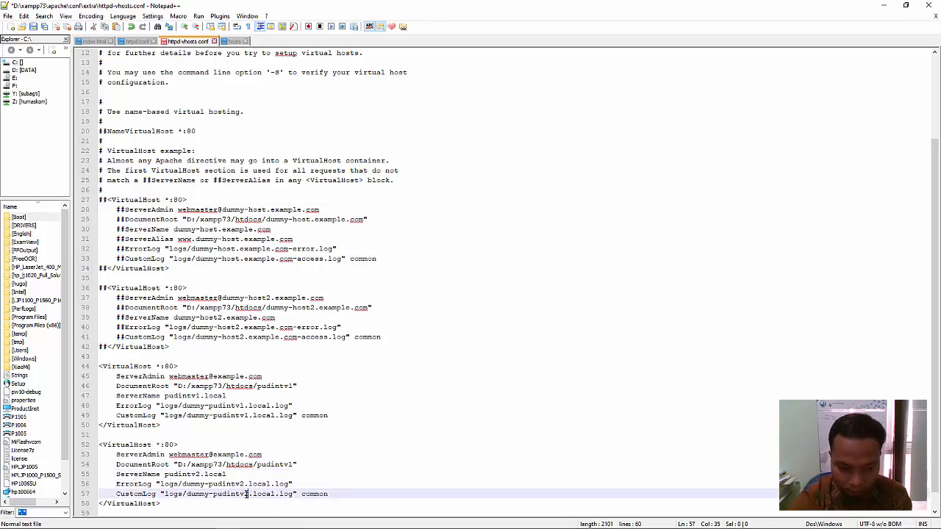
{"action": "left_click", "coordinate": [302, 476]}
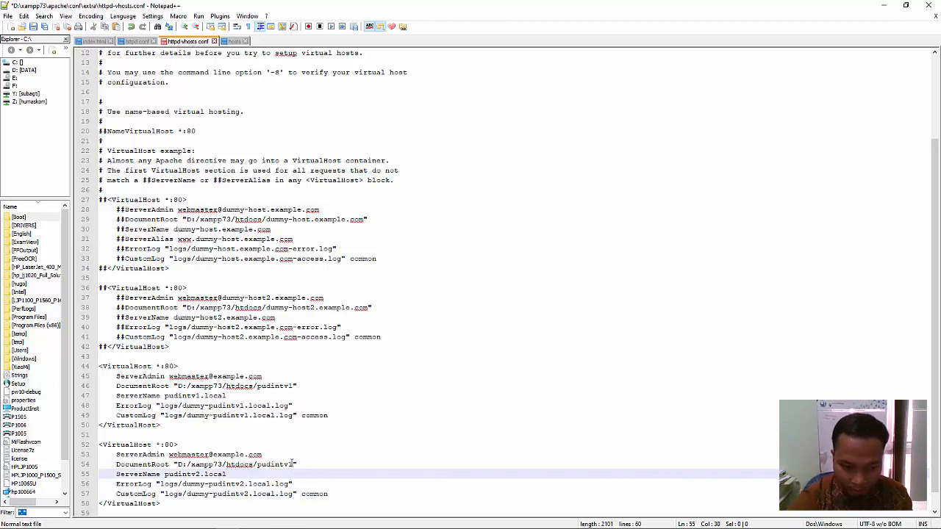
Set the copied block's DocumentRoot to D:/xampp73/htdocs/pudintv2 and highlight the pudintv2 names in its lines to check them
{"action": "left_click_drag", "start_coordinate": [295, 465], "coordinate": [290, 464]}
{"action": "type", "text": "2"}
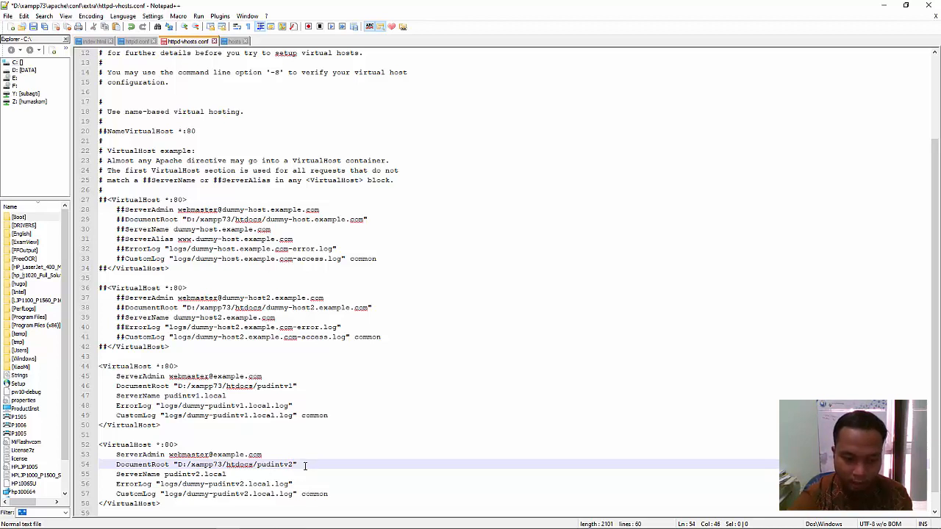
{"action": "left_click_drag", "start_coordinate": [228, 475], "coordinate": [164, 475]}
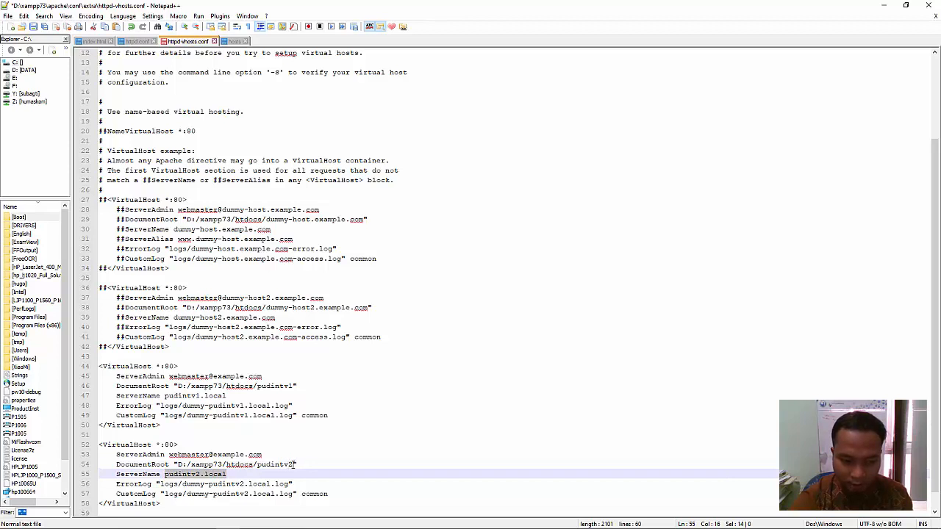
{"action": "left_click_drag", "start_coordinate": [295, 464], "coordinate": [258, 465]}
{"action": "left_click_drag", "start_coordinate": [247, 484], "coordinate": [209, 484]}
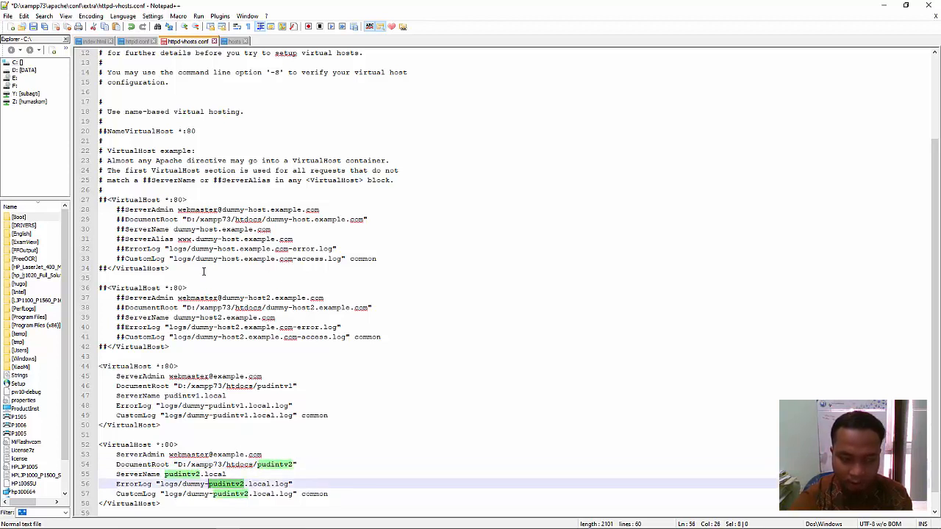
Save httpd-vhosts.conf, switch to File Explorer and create a folder named pudintv2 in D:\xampp73\htdocs
{"action": "left_click", "coordinate": [32, 28]}
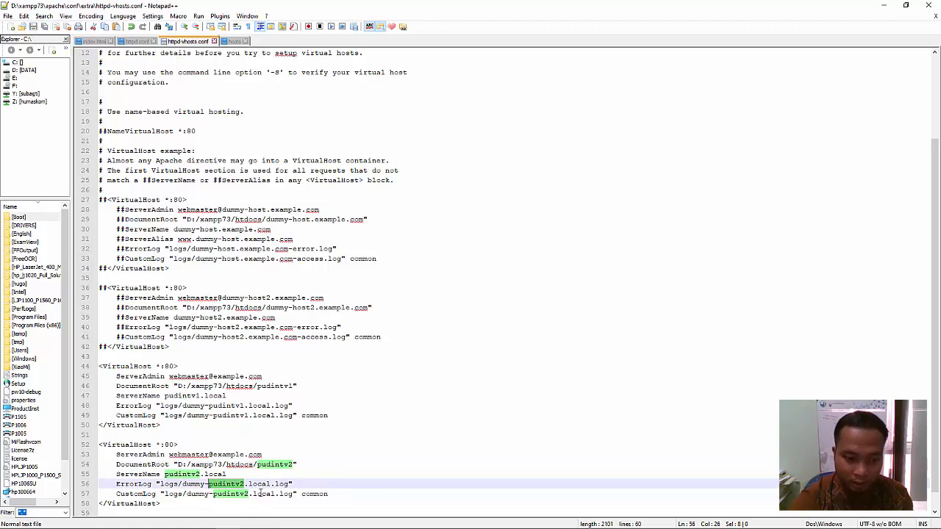
{"action": "left_click", "coordinate": [302, 485]}
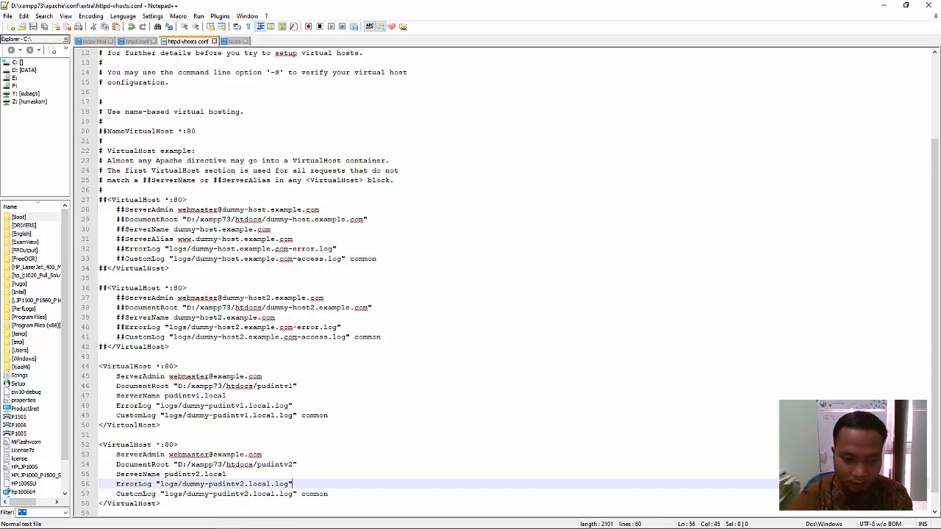
{"action": "left_click", "coordinate": [84, 520]}
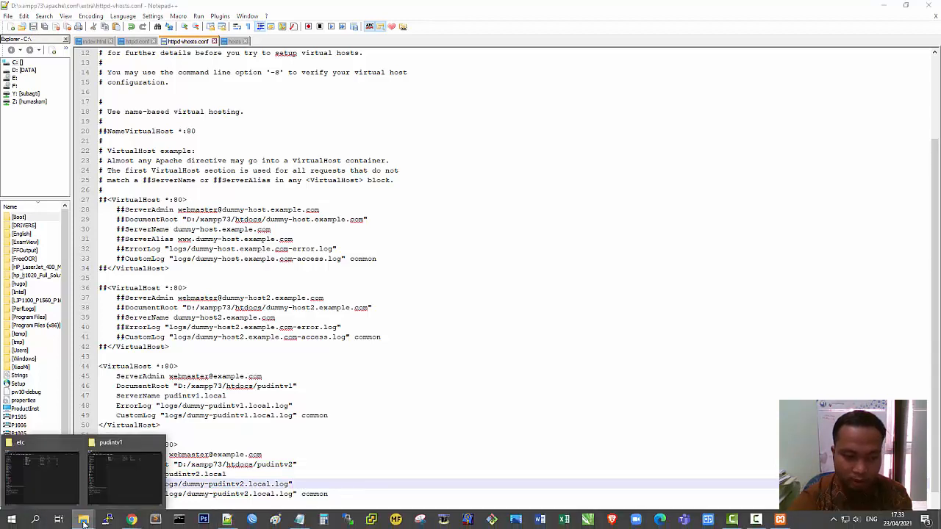
{"action": "left_click", "coordinate": [113, 479]}
{"action": "left_click", "coordinate": [333, 80]}
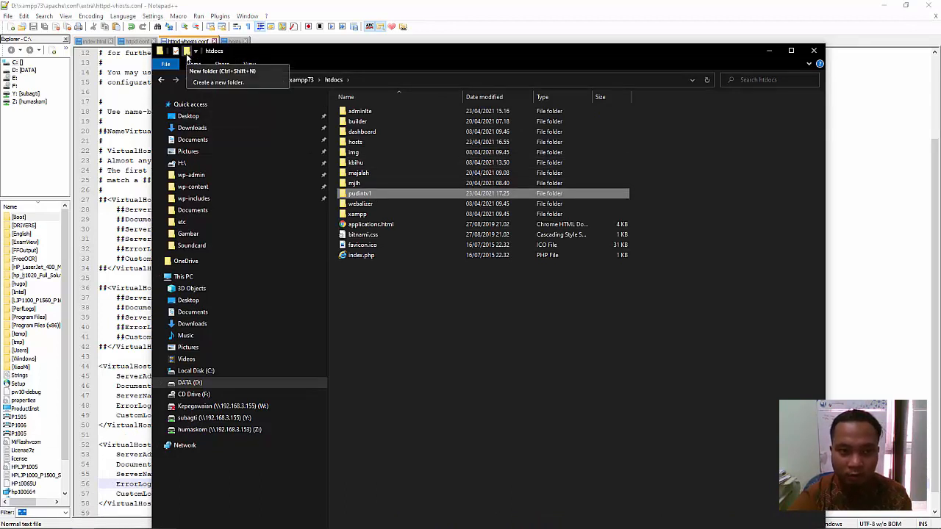
{"action": "left_click", "coordinate": [187, 52]}
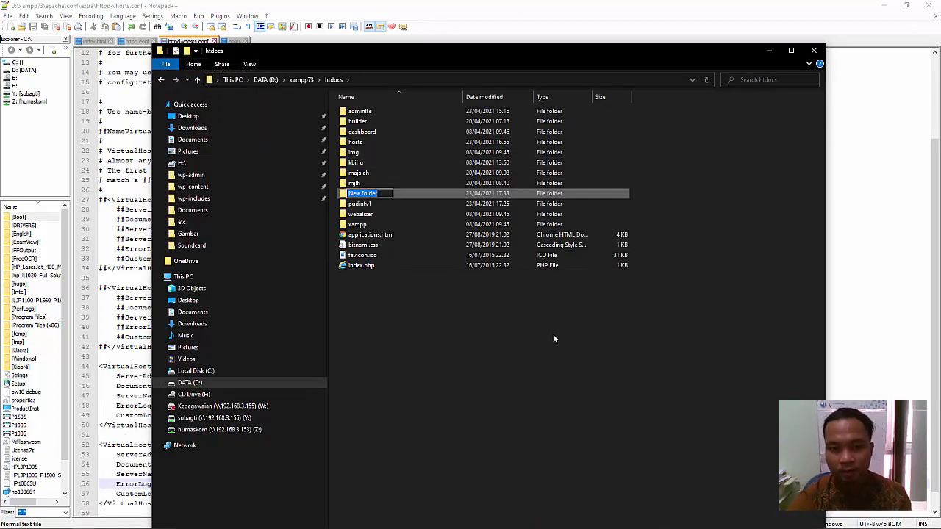
{"action": "type", "text": "pudin"}
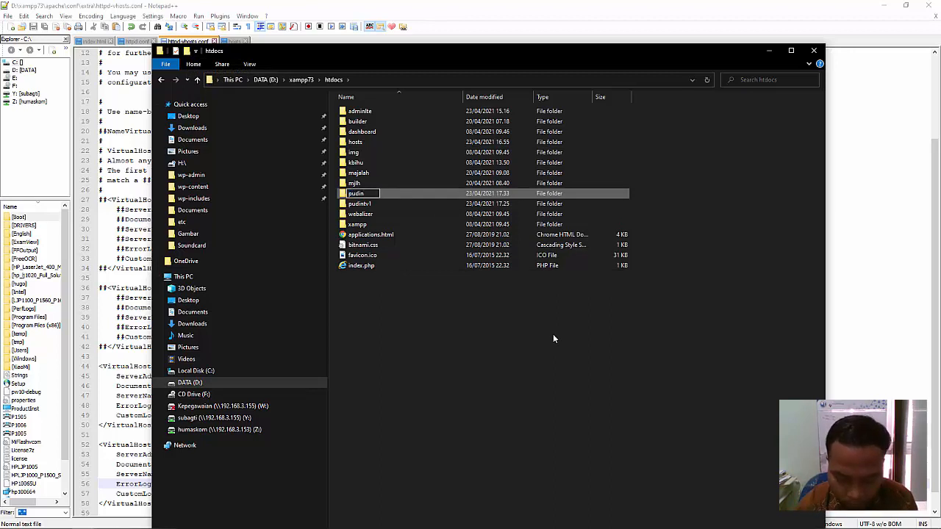
{"action": "type", "text": "tv2"}
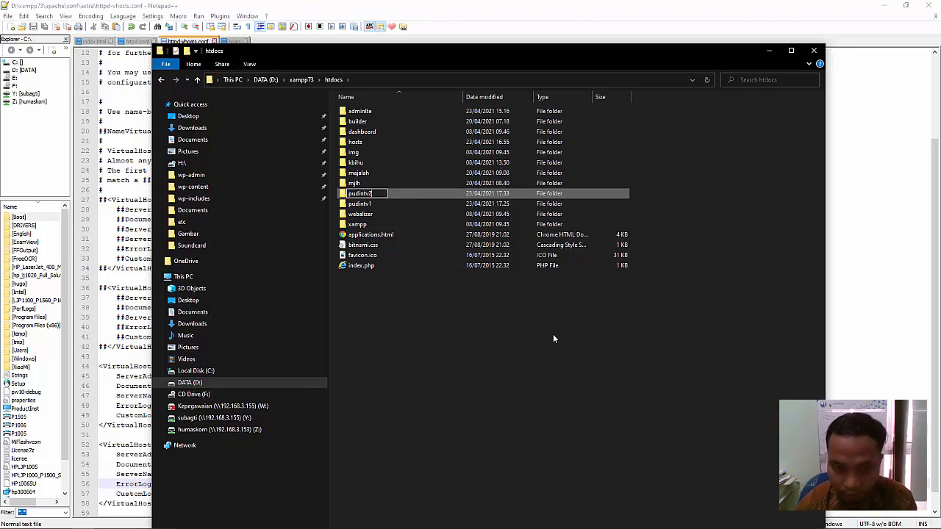
{"action": "key", "text": "Return"}
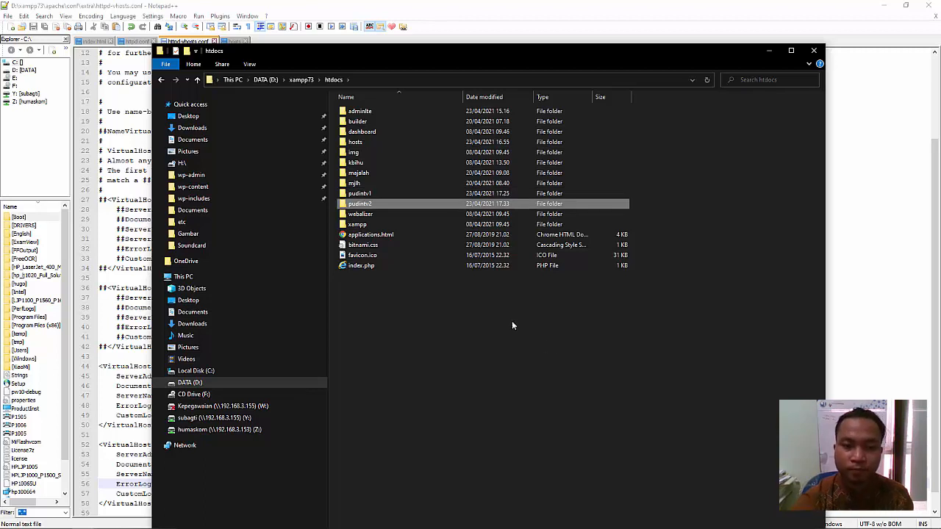
Copy index.html from the pudintv1 folder into the new pudintv2 folder
{"action": "double_click", "coordinate": [399, 192]}
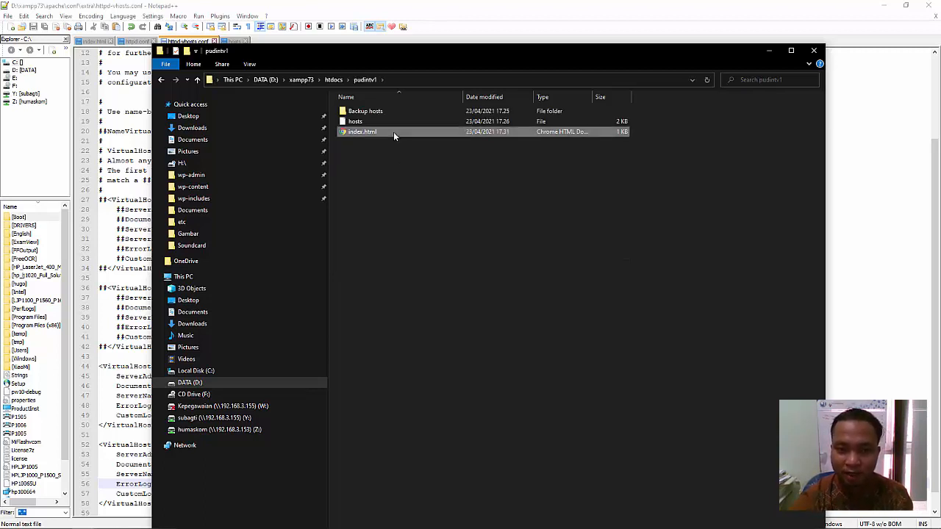
{"action": "right_click", "coordinate": [393, 132]}
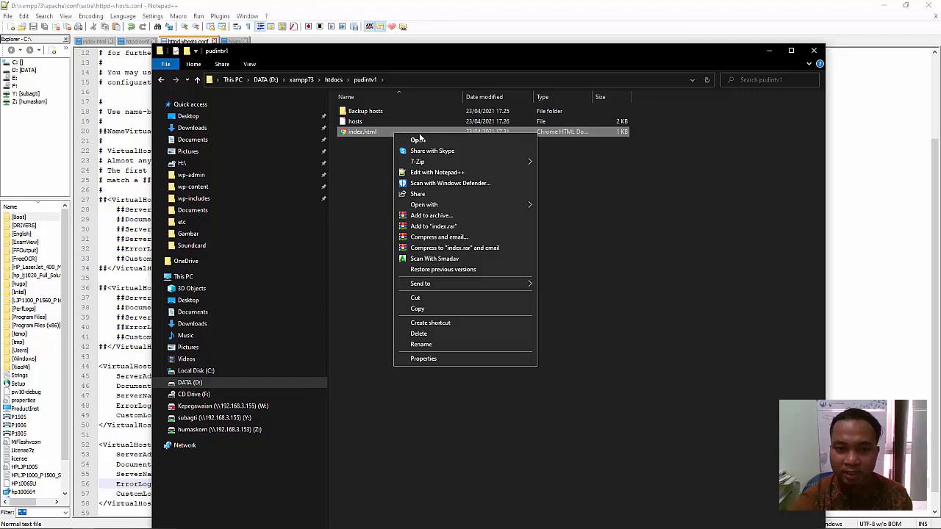
{"action": "left_click", "coordinate": [417, 308]}
{"action": "left_click", "coordinate": [335, 79]}
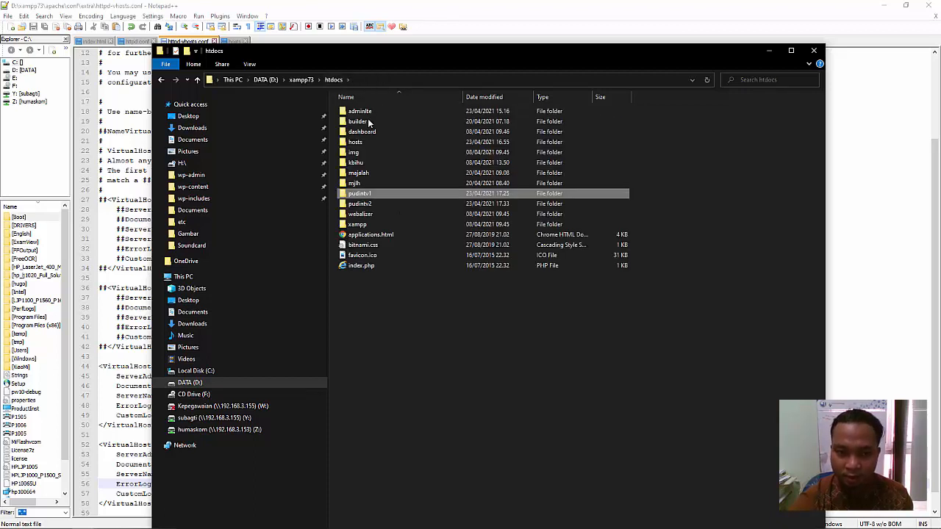
{"action": "double_click", "coordinate": [378, 204]}
{"action": "right_click", "coordinate": [371, 187]}
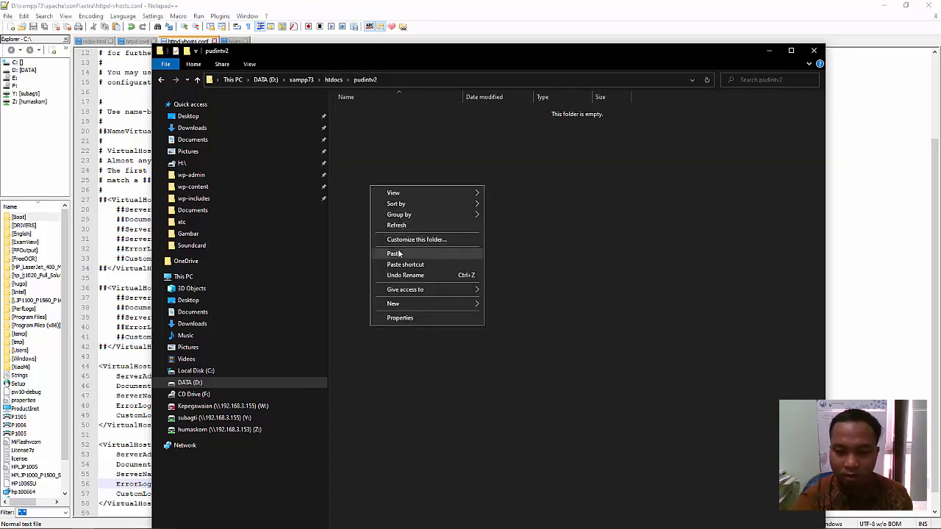
{"action": "left_click", "coordinate": [395, 254]}
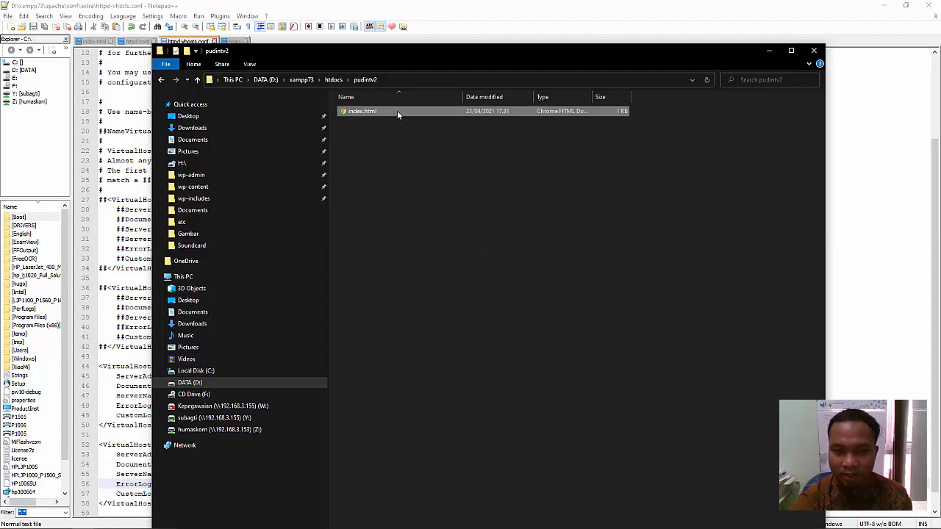
Open the copied index.html in Notepad++, set its title to pudintv2 and its heading to Pudin TV 2 - 3, and save it
{"action": "right_click", "coordinate": [397, 111]}
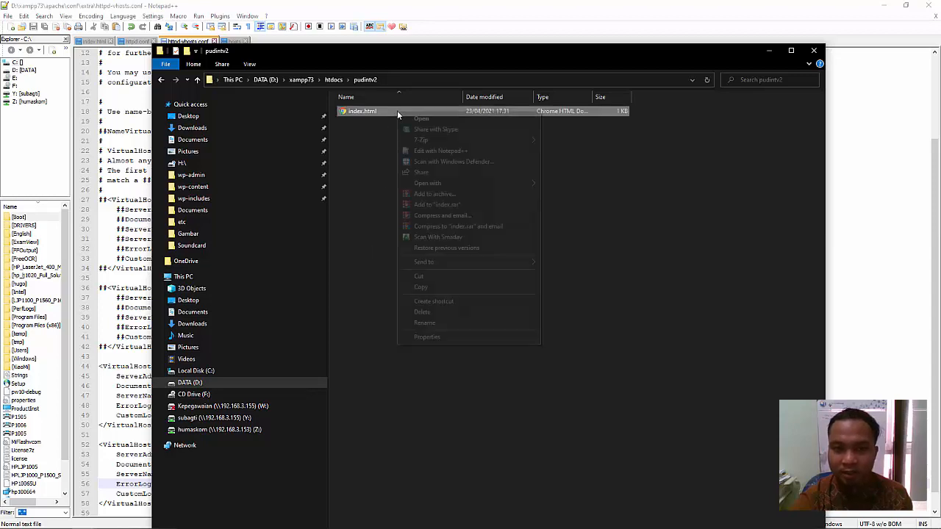
{"action": "left_click", "coordinate": [441, 152]}
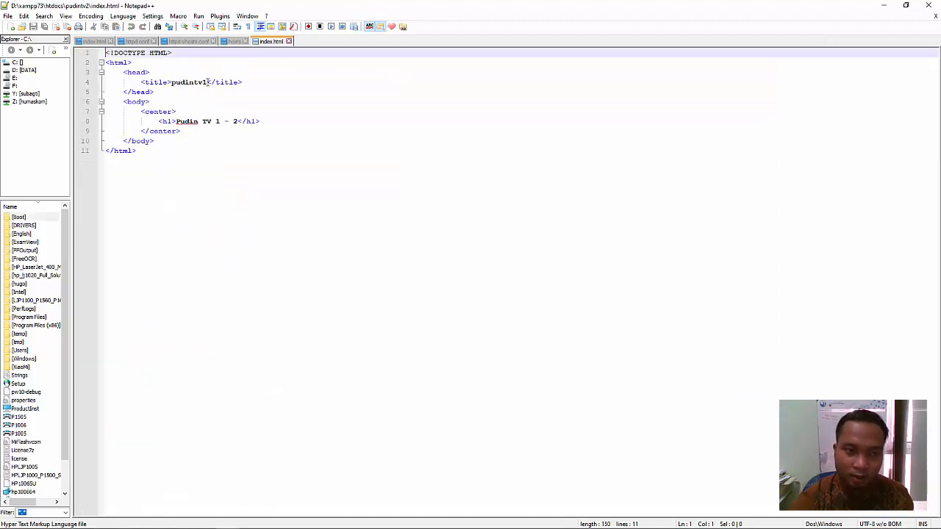
{"action": "left_click_drag", "start_coordinate": [209, 82], "coordinate": [205, 82]}
{"action": "type", "text": "2"}
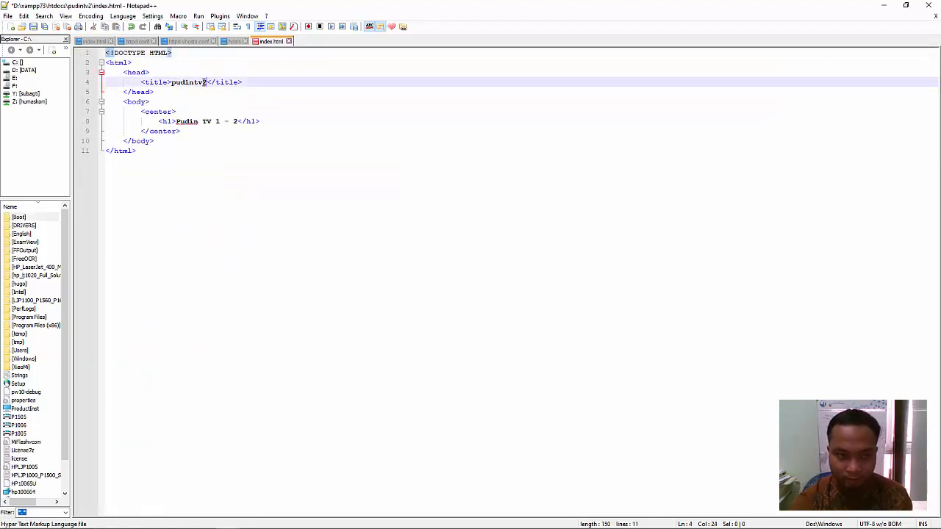
{"action": "left_click", "coordinate": [223, 121]}
{"action": "left_click_drag", "start_coordinate": [223, 122], "coordinate": [233, 121]}
{"action": "type", "text": "2 - "}
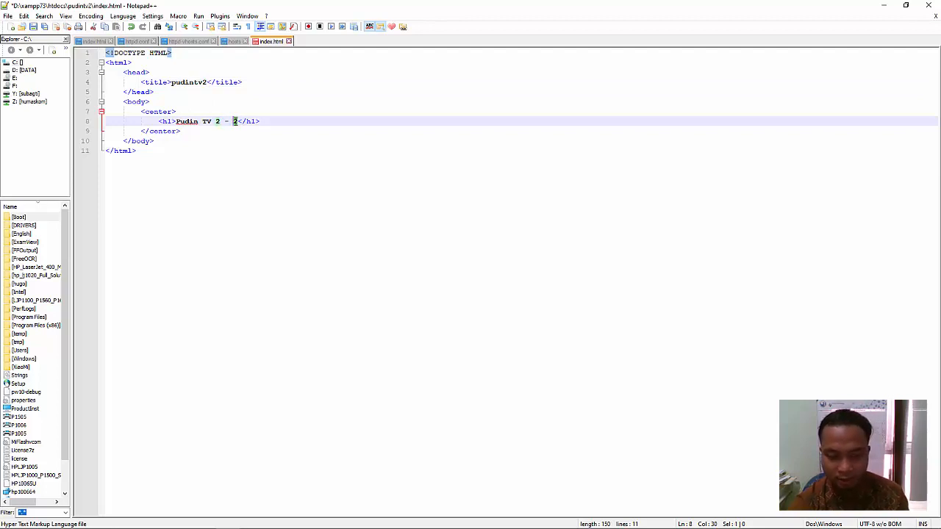
{"action": "type", "text": "3"}
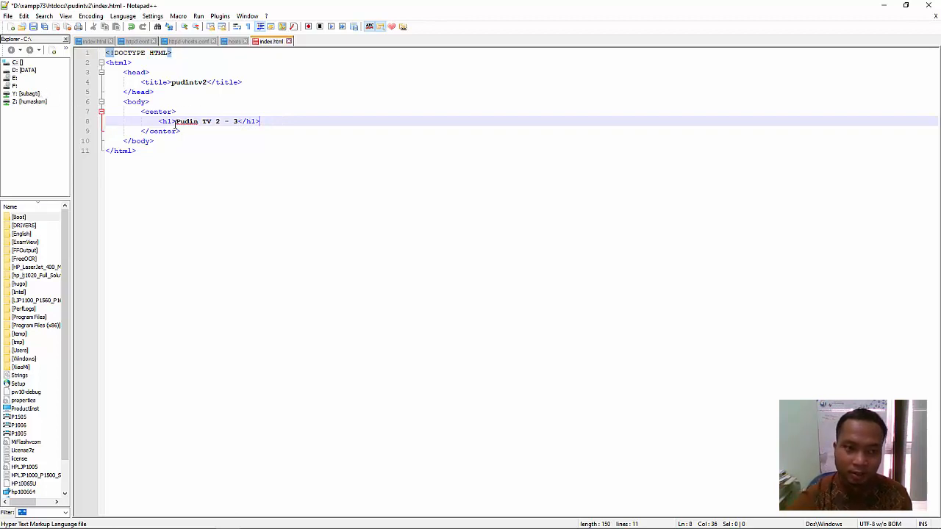
{"action": "left_click", "coordinate": [33, 27]}
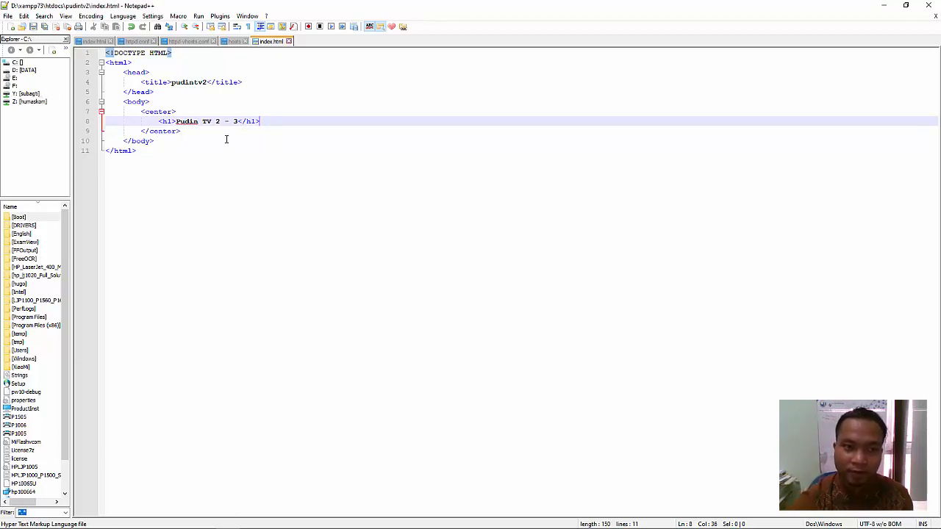
{"action": "left_click_drag", "start_coordinate": [253, 125], "coordinate": [195, 122]}
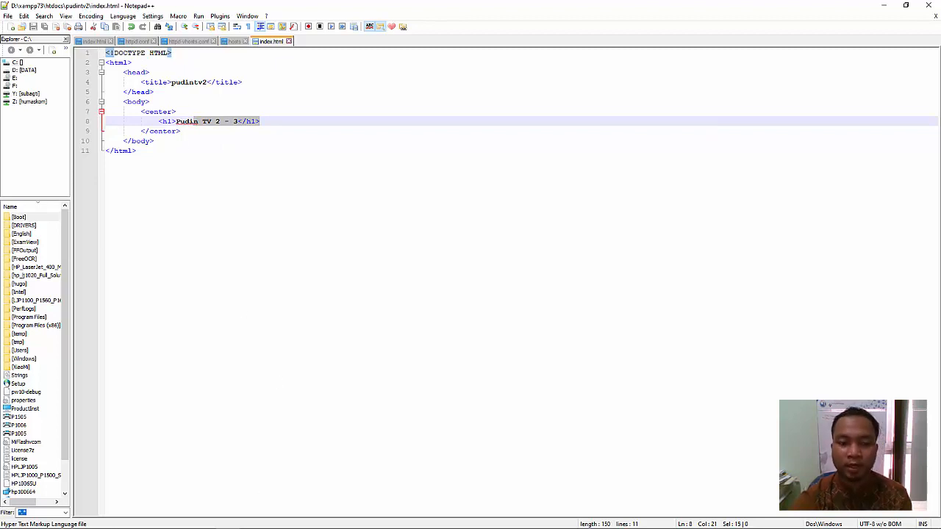
Review the pudintv2 VirtualHost block in httpd-vhosts.conf and the ServerName values of both active blocks
{"action": "mouse_move", "coordinate": [228, 525]}
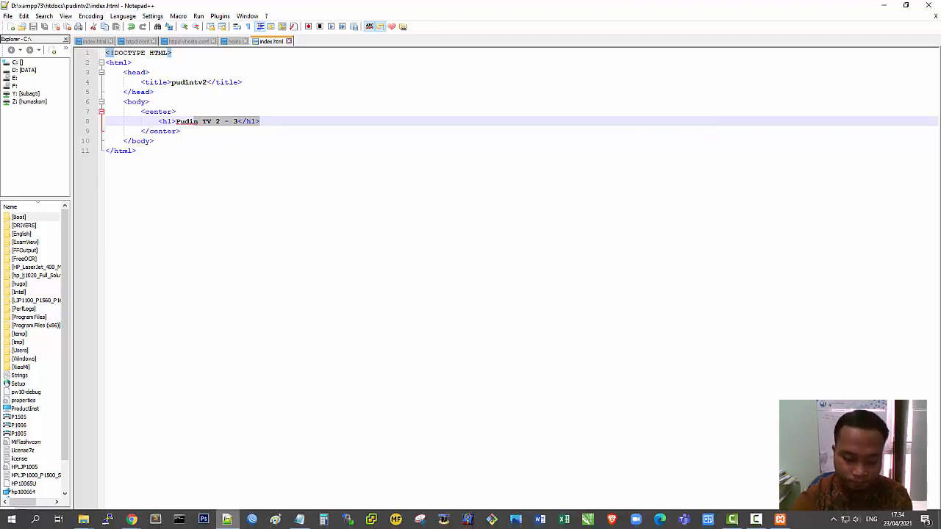
{"action": "left_click", "coordinate": [227, 521]}
{"action": "left_click", "coordinate": [230, 522]}
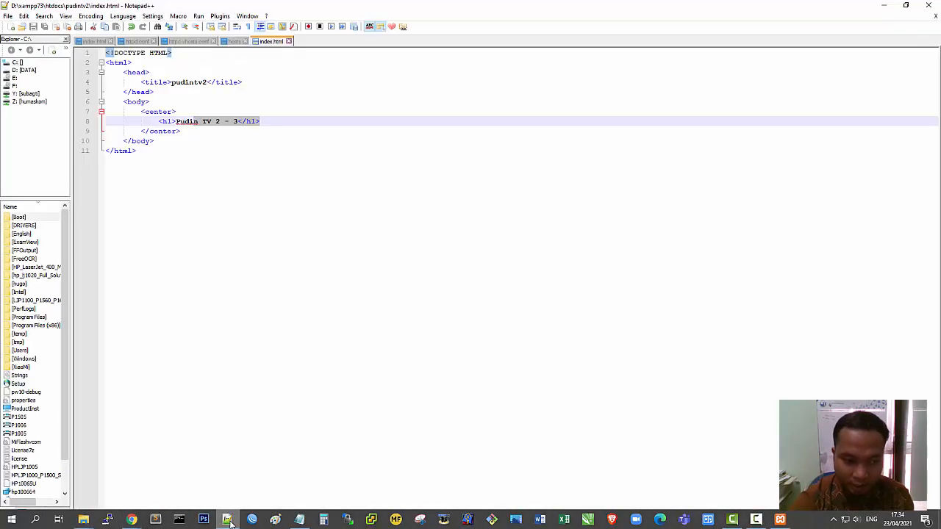
{"action": "left_click", "coordinate": [93, 41]}
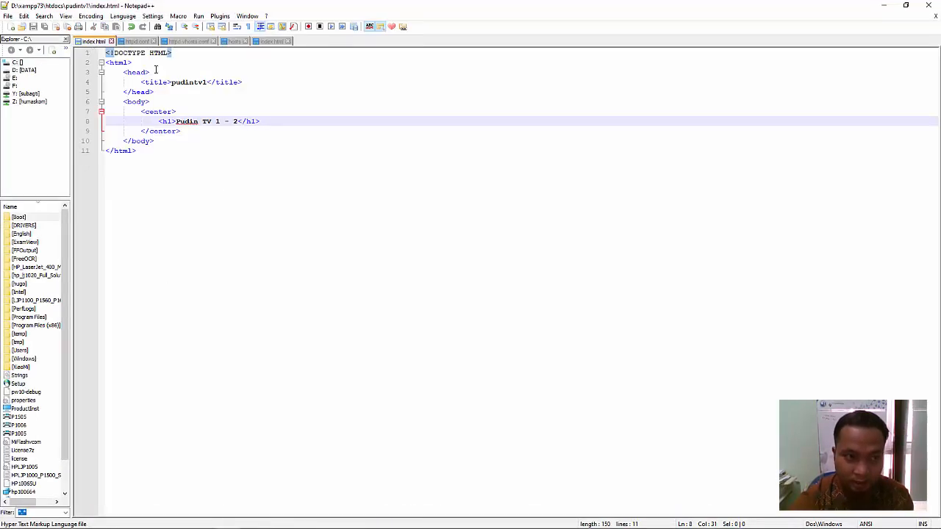
{"action": "left_click", "coordinate": [139, 41]}
{"action": "left_click", "coordinate": [188, 42]}
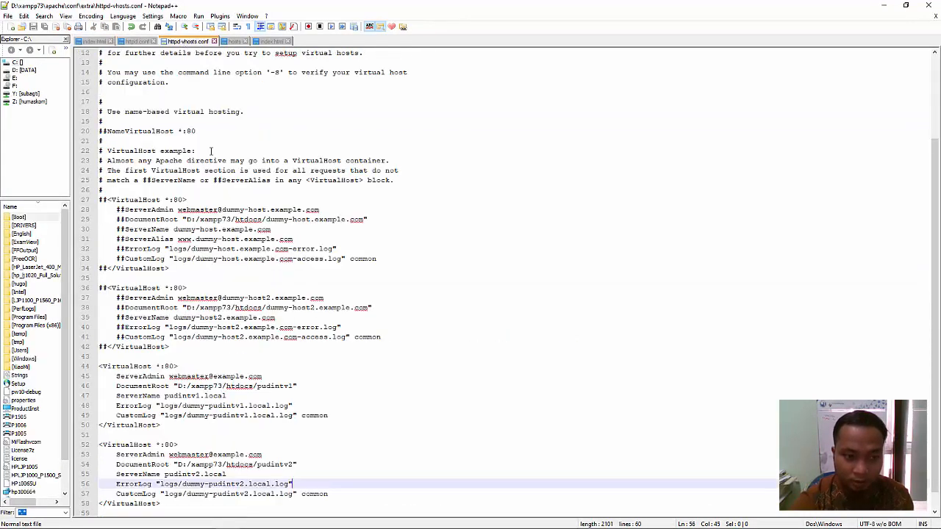
{"action": "scroll", "coordinate": [228, 360], "scroll_direction": "down", "scroll_amount": 1}
{"action": "left_click_drag", "start_coordinate": [163, 487], "coordinate": [93, 419]}
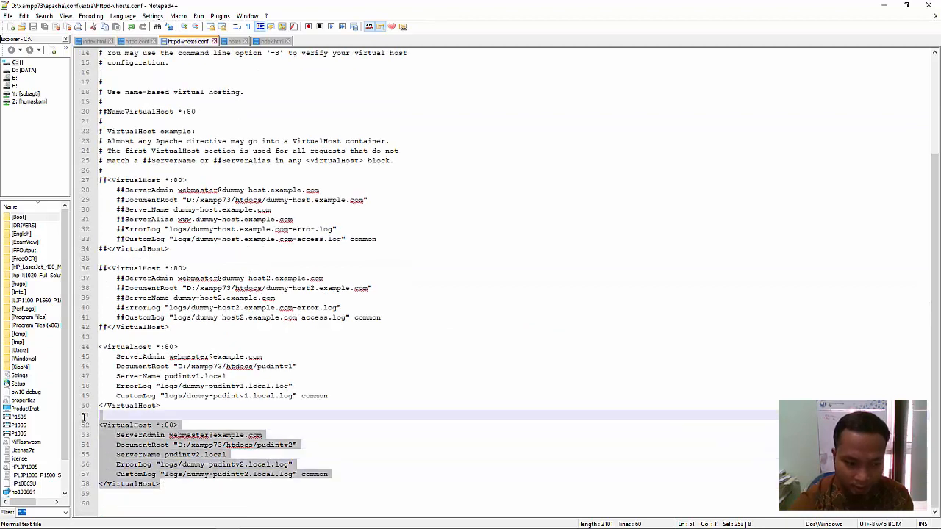
{"action": "left_click", "coordinate": [215, 440]}
{"action": "left_click_drag", "start_coordinate": [232, 455], "coordinate": [165, 455]}
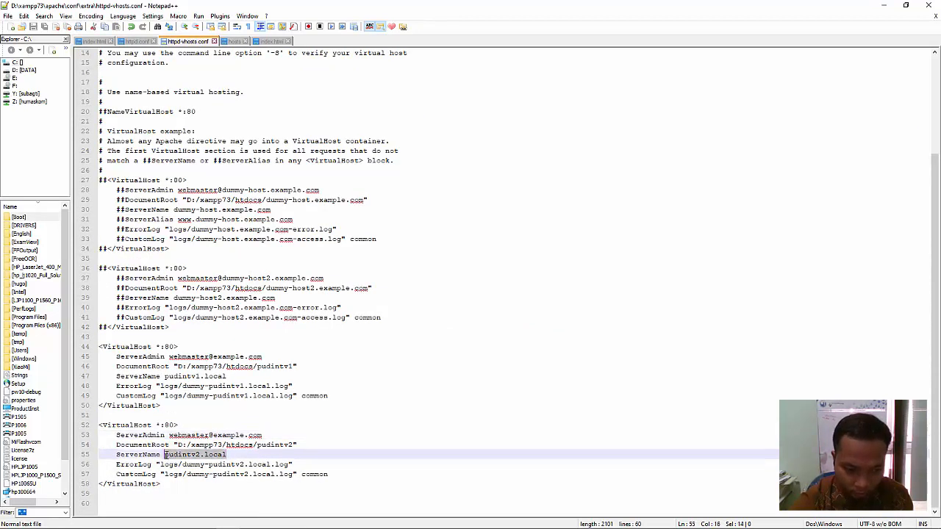
{"action": "mouse_move", "coordinate": [228, 377]}
{"action": "left_mouse_down"}
{"action": "mouse_move", "coordinate": [162, 377]}
{"action": "mouse_move", "coordinate": [227, 376]}
{"action": "left_mouse_up"}
{"action": "left_click", "coordinate": [166, 377]}
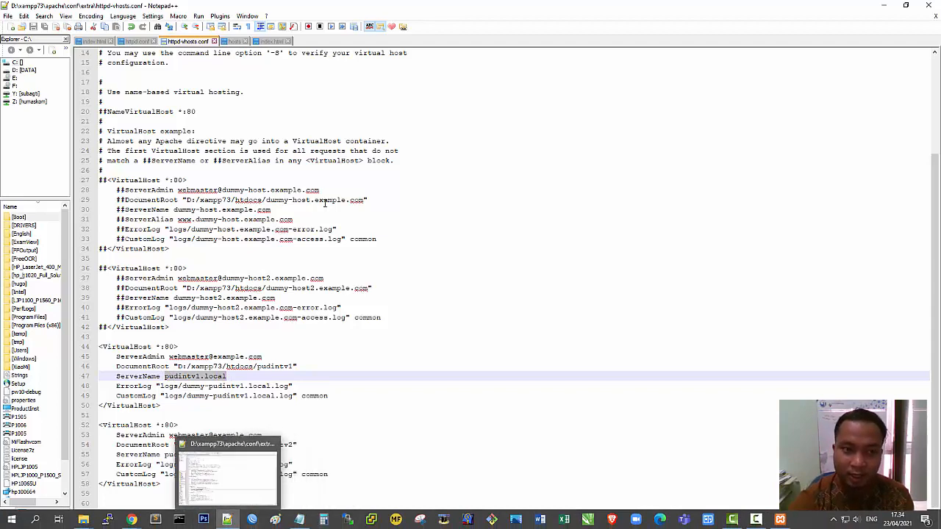
In the hosts file, add a 127.0.0.1 pudintv2.local line by duplicating the pudintv1.local entry directly below it, and save the file
{"action": "left_click", "coordinate": [233, 42]}
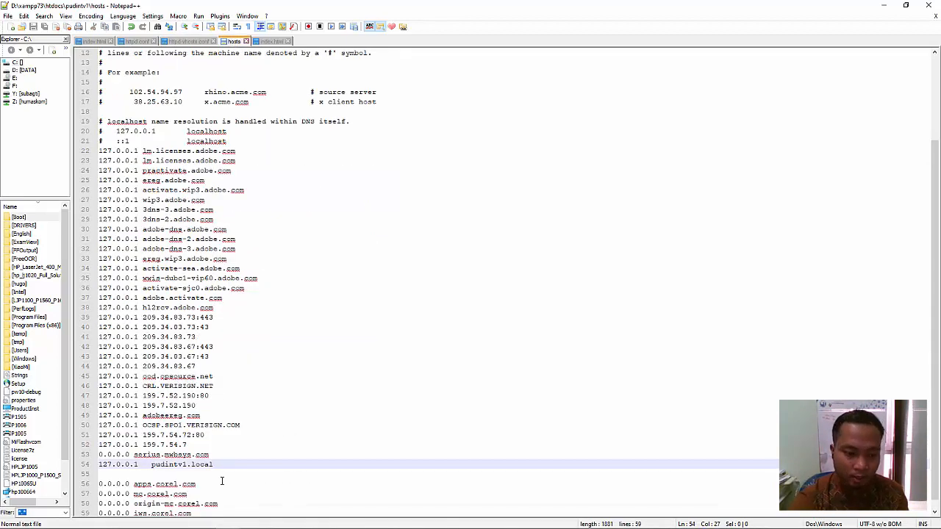
{"action": "left_click_drag", "start_coordinate": [217, 465], "coordinate": [86, 471]}
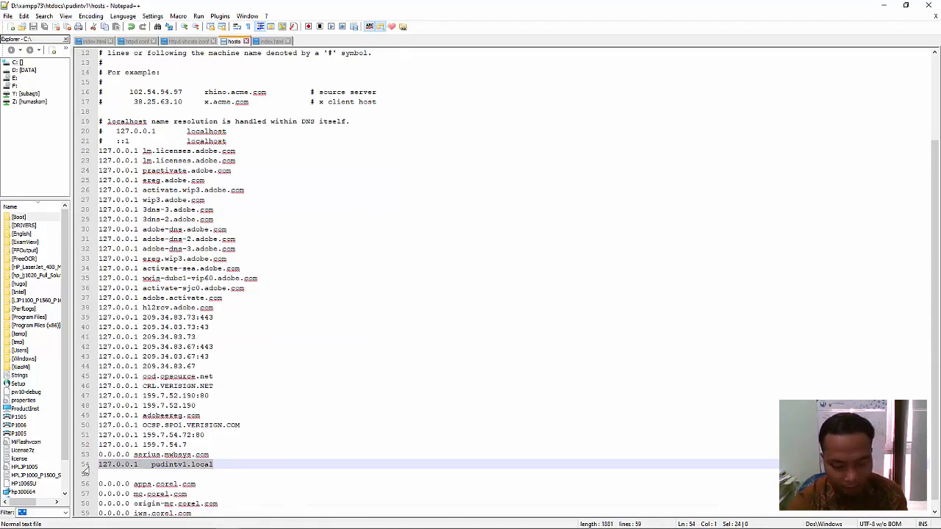
{"action": "key", "text": "ctrl+c"}
{"action": "left_click", "coordinate": [226, 464]}
{"action": "key", "text": "Return"}
{"action": "key", "text": "ctrl+v"}
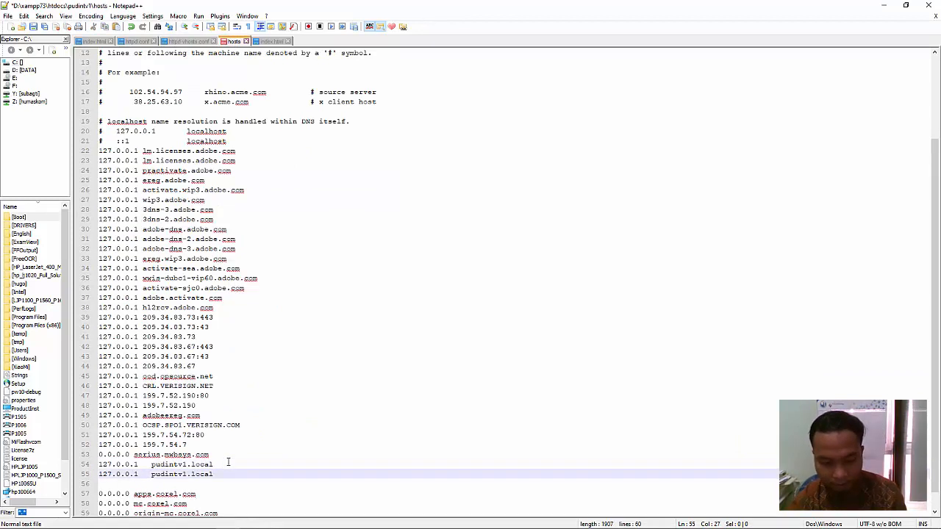
{"action": "left_click_drag", "start_coordinate": [187, 475], "coordinate": [183, 476]}
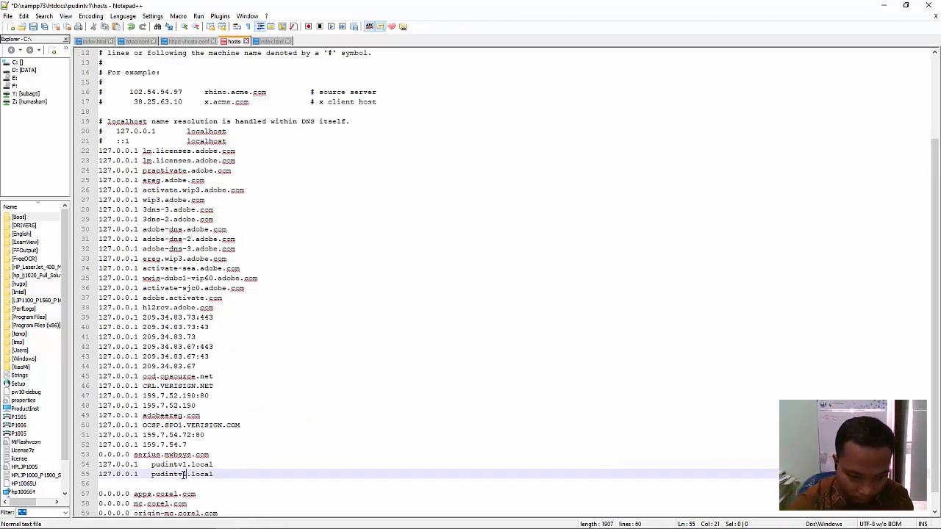
{"action": "left_click", "coordinate": [231, 474]}
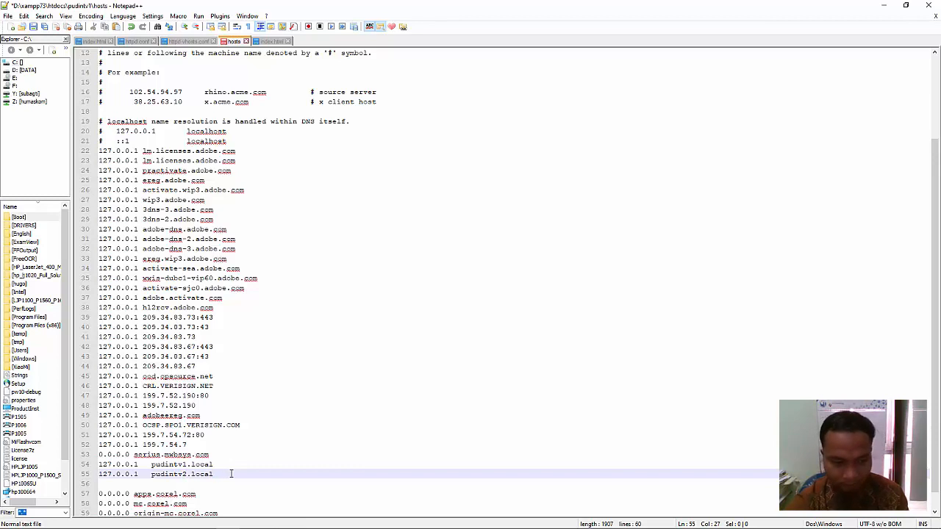
{"action": "left_click", "coordinate": [33, 27]}
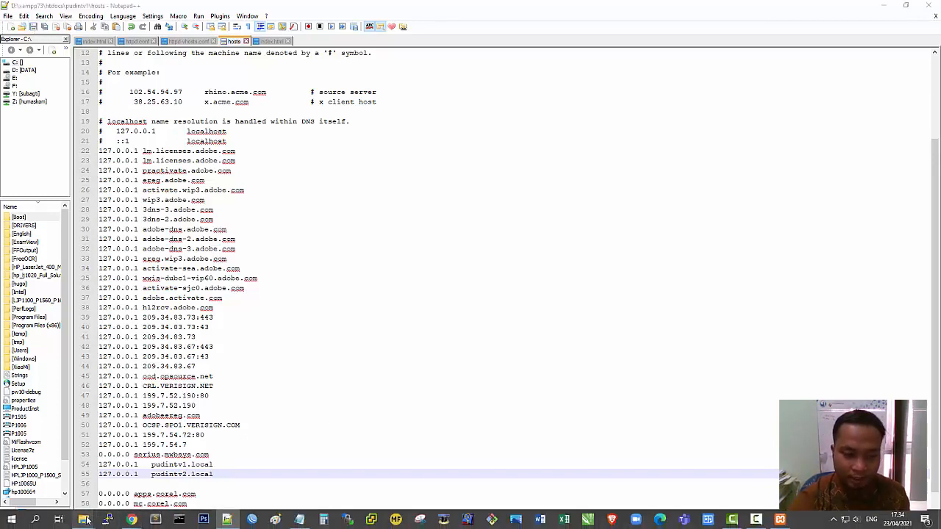
Switch to File Explorer and copy the edited hosts file from the htdocs\pudintv1 folder
{"action": "mouse_move", "coordinate": [84, 519]}
{"action": "left_click", "coordinate": [110, 488]}
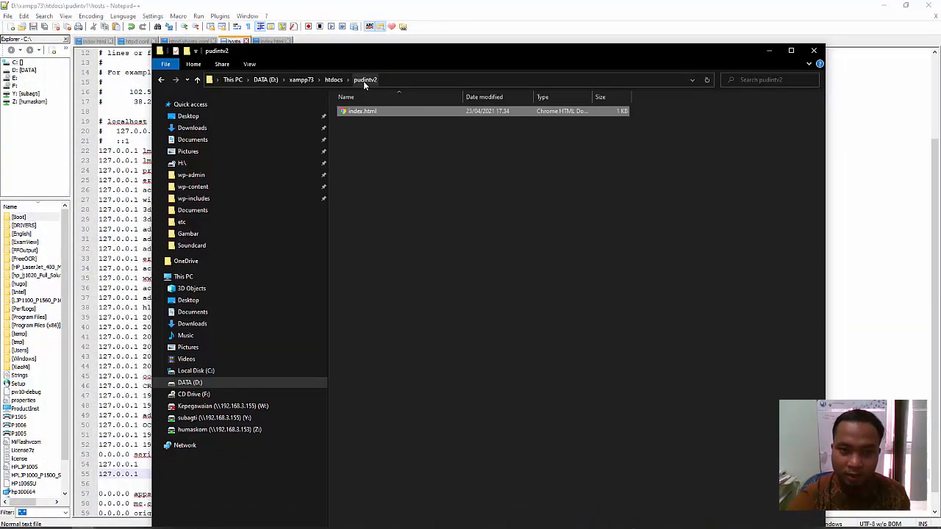
{"action": "left_click_drag", "start_coordinate": [361, 53], "coordinate": [396, 69]}
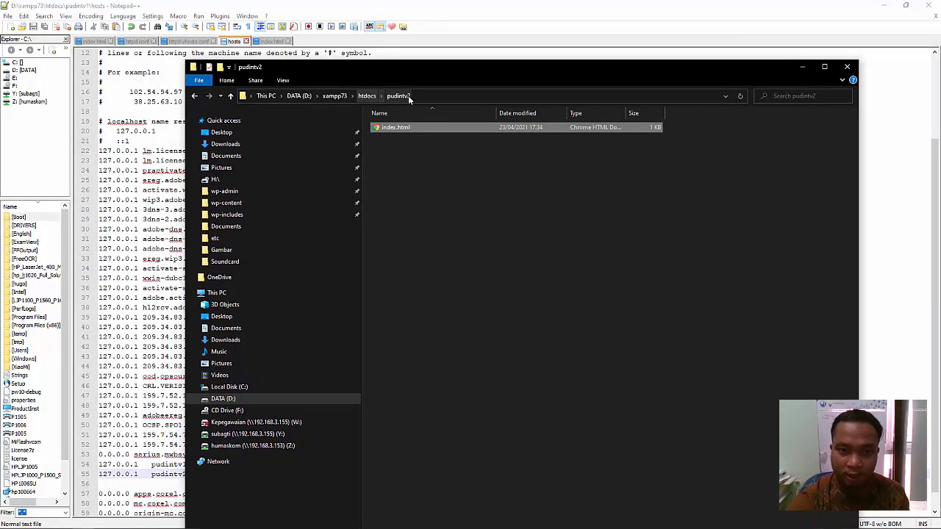
{"action": "left_click", "coordinate": [367, 95]}
{"action": "double_click", "coordinate": [417, 210]}
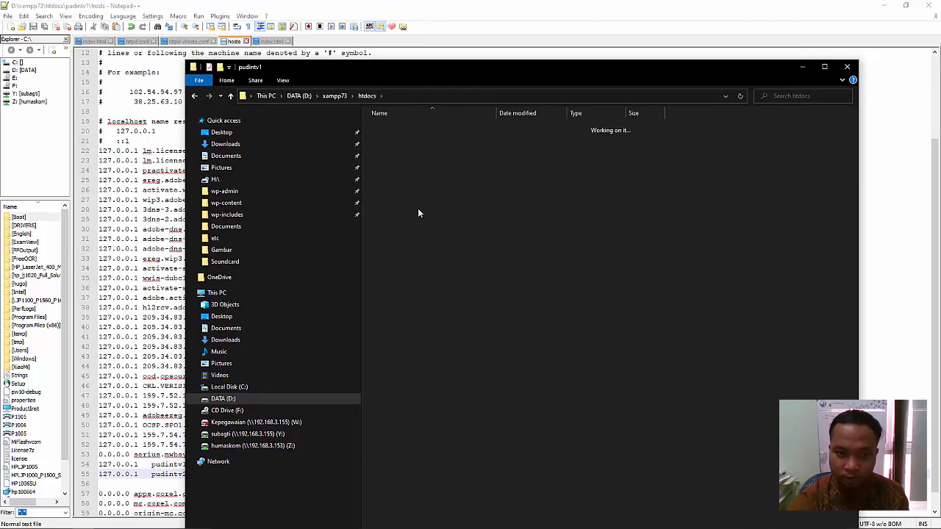
{"action": "left_click", "coordinate": [420, 141]}
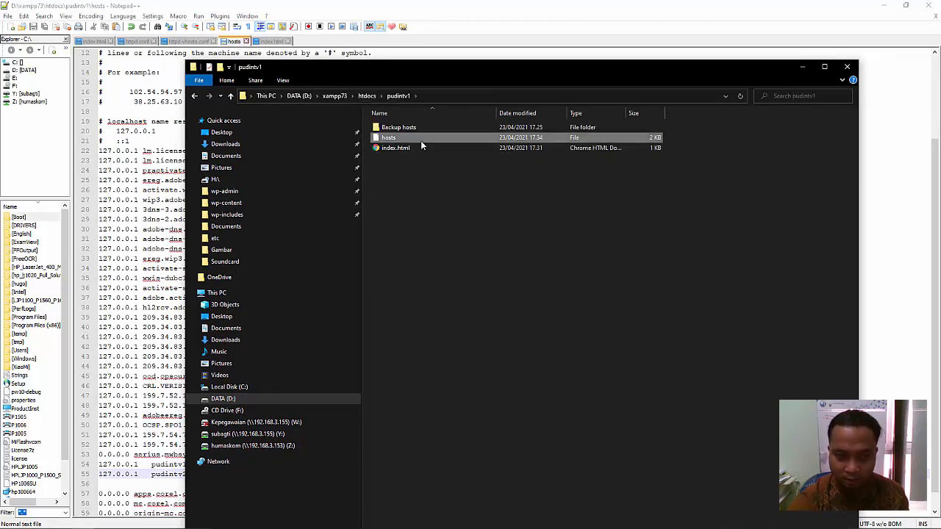
{"action": "right_click", "coordinate": [423, 138]}
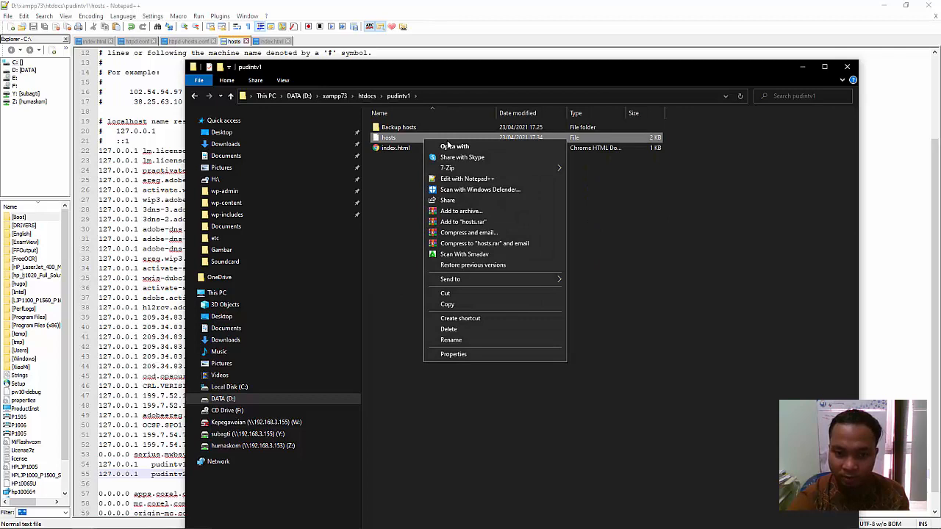
{"action": "left_click", "coordinate": [452, 305]}
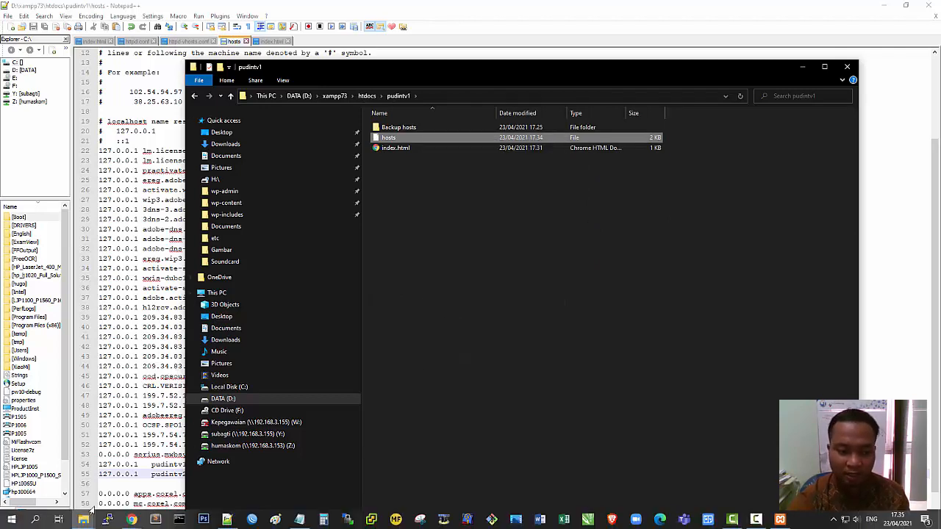
Paste the hosts file into C:\Windows\System32\drivers\etc, replacing the existing one and granting administrator permission
{"action": "left_click", "coordinate": [83, 519]}
{"action": "left_click", "coordinate": [54, 479]}
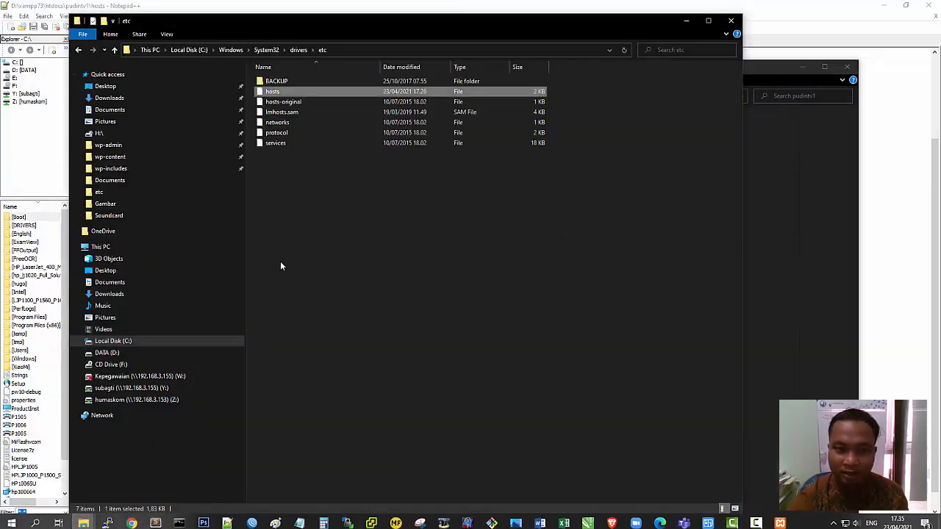
{"action": "left_click", "coordinate": [298, 92]}
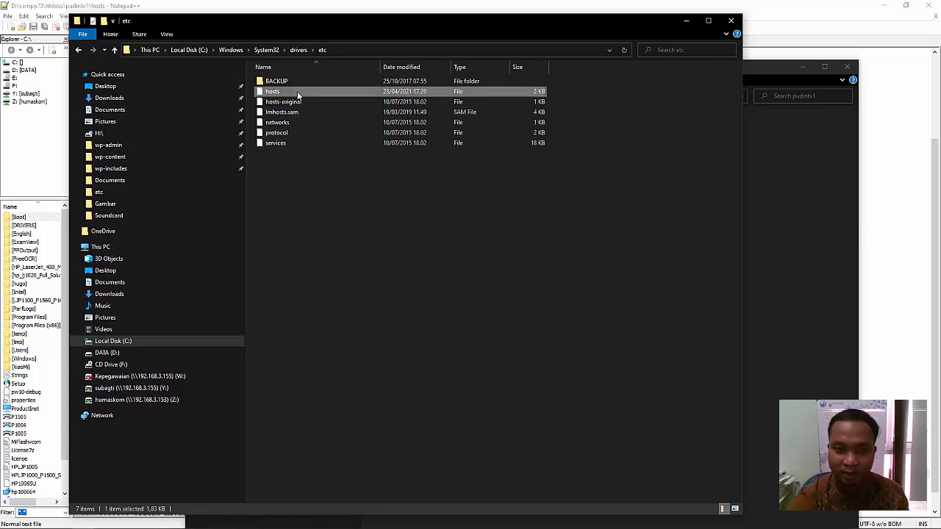
{"action": "right_click", "coordinate": [290, 211]}
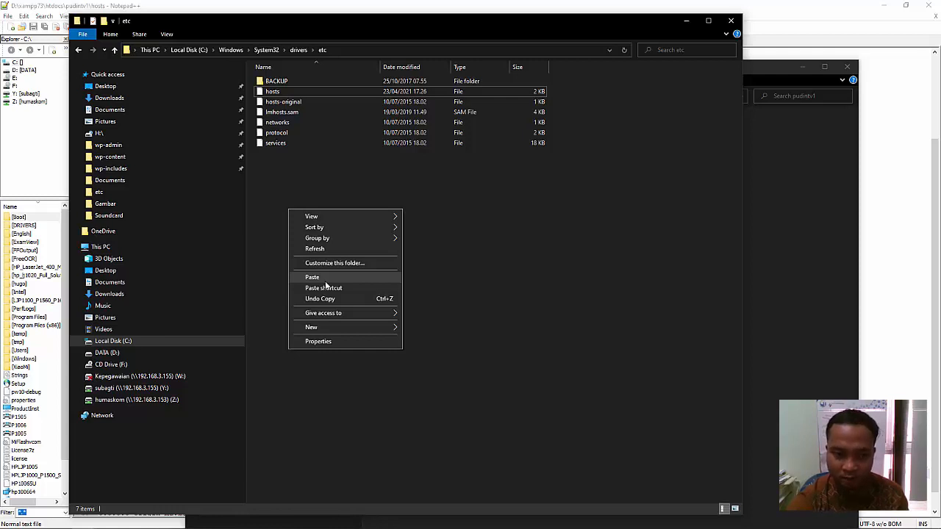
{"action": "left_click", "coordinate": [325, 283]}
{"action": "left_click", "coordinate": [444, 197]}
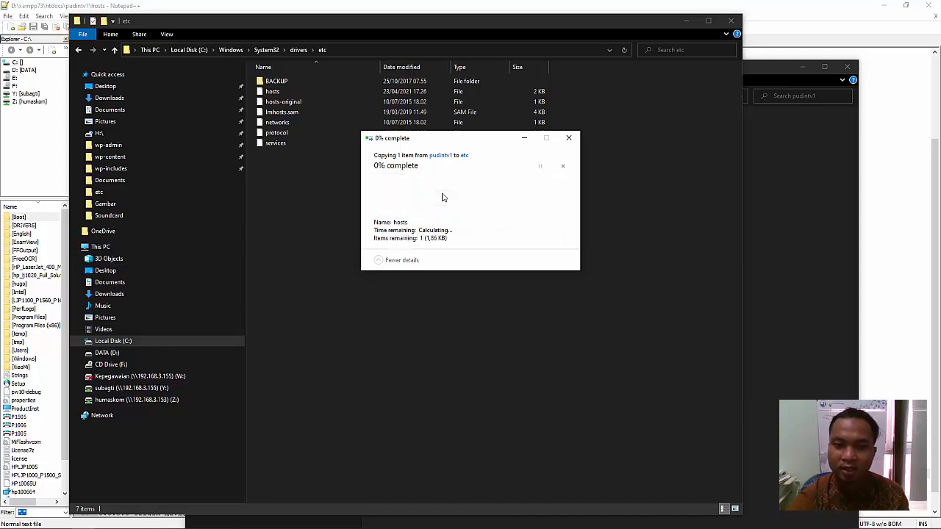
{"action": "left_click", "coordinate": [432, 203]}
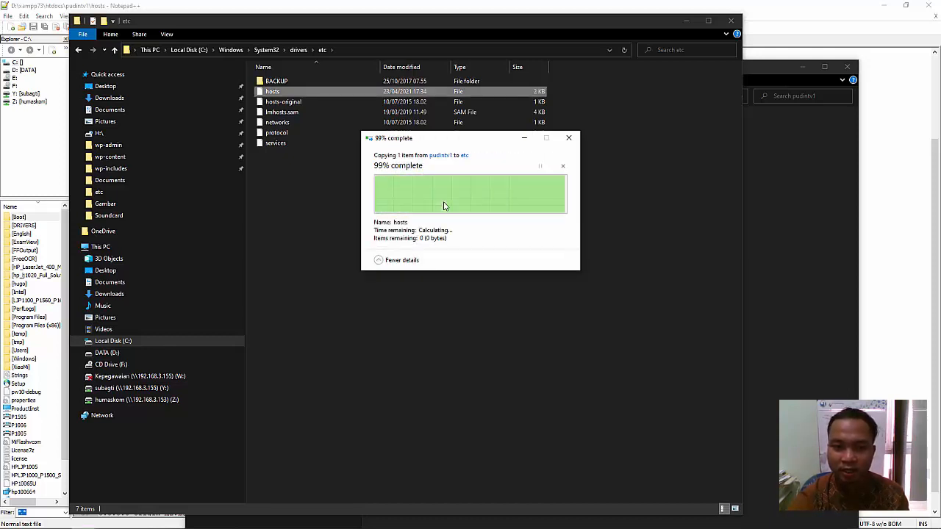
{"action": "left_click", "coordinate": [780, 250]}
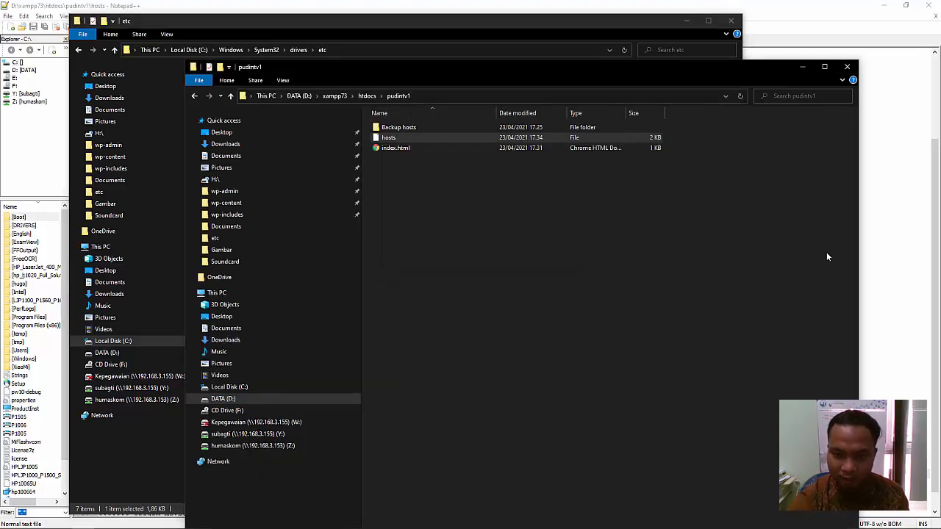
Switch to the XAMPP Control Panel and restart Apache by stopping and starting it
{"action": "left_click", "coordinate": [227, 520]}
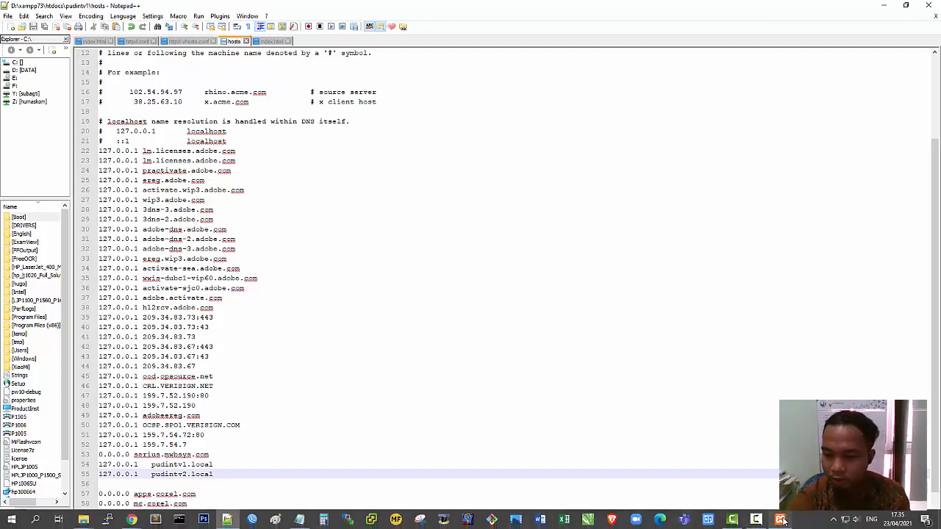
{"action": "left_click", "coordinate": [780, 520]}
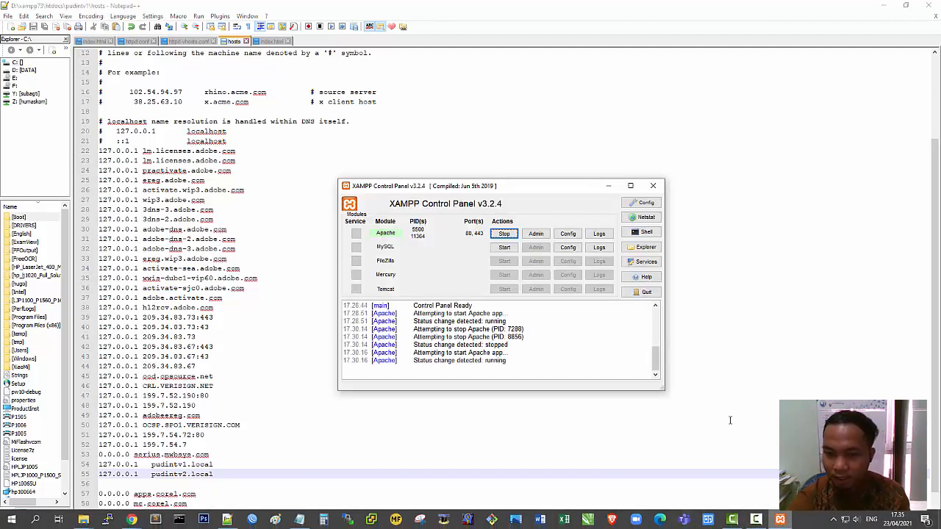
{"action": "left_click", "coordinate": [511, 236]}
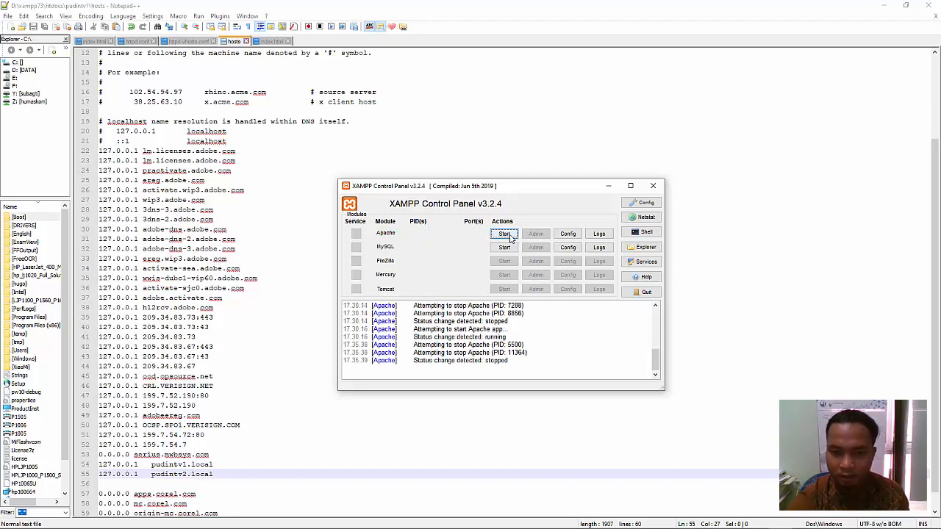
{"action": "left_click", "coordinate": [510, 237]}
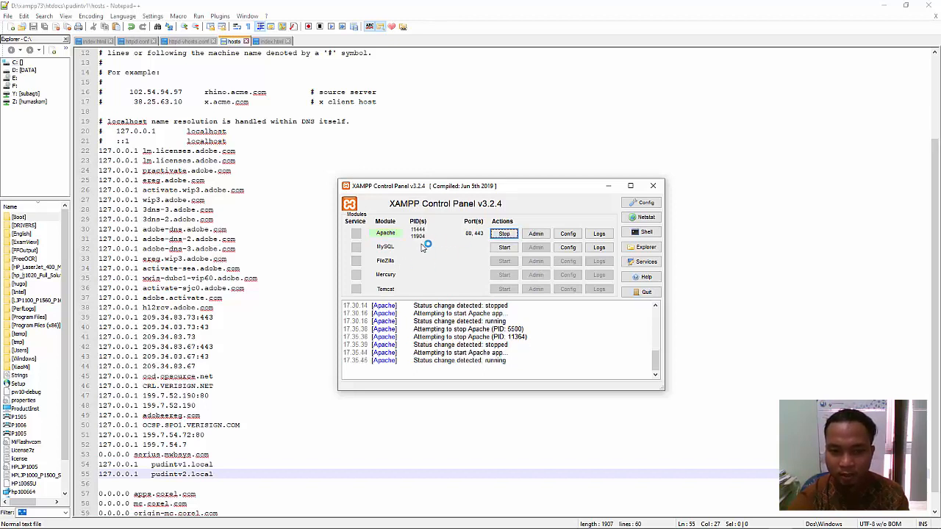
{"action": "left_click", "coordinate": [132, 521]}
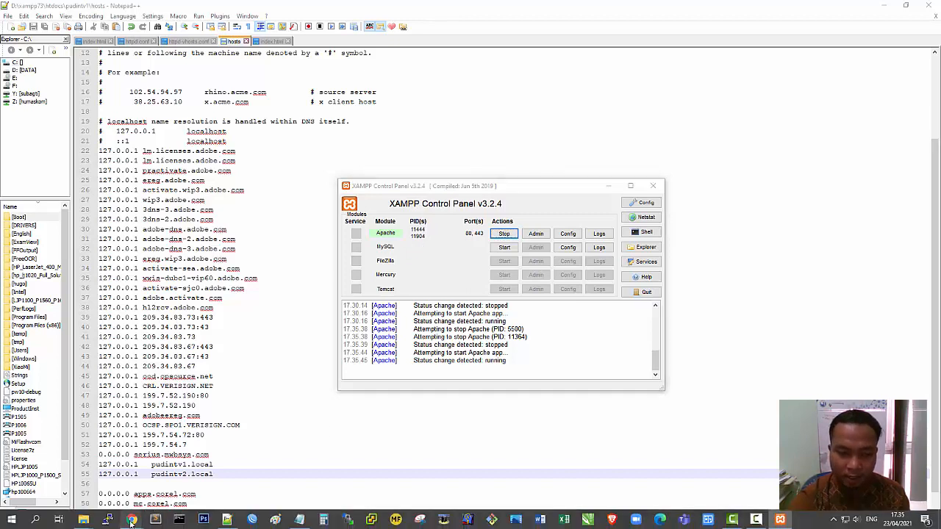
{"action": "left_click", "coordinate": [158, 480]}
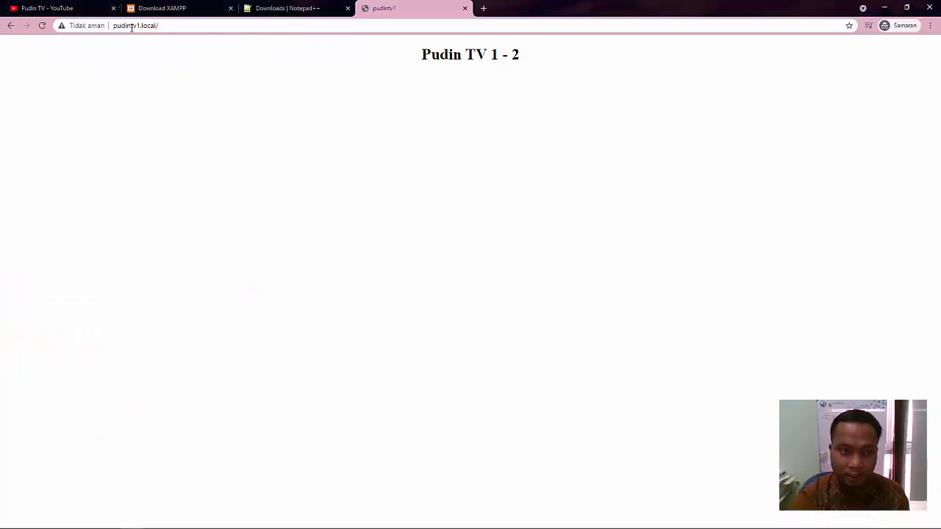
{"action": "left_click", "coordinate": [483, 8]}
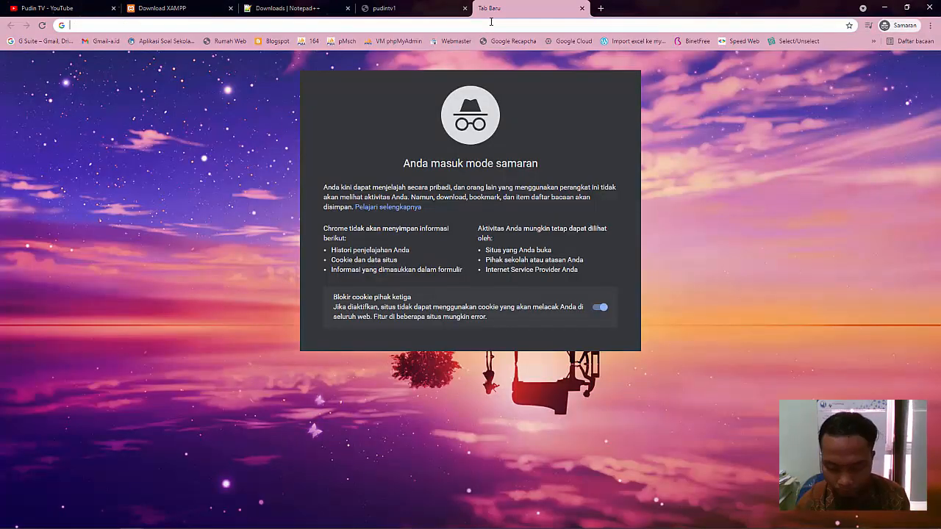
{"action": "type", "text": "pudintv"}
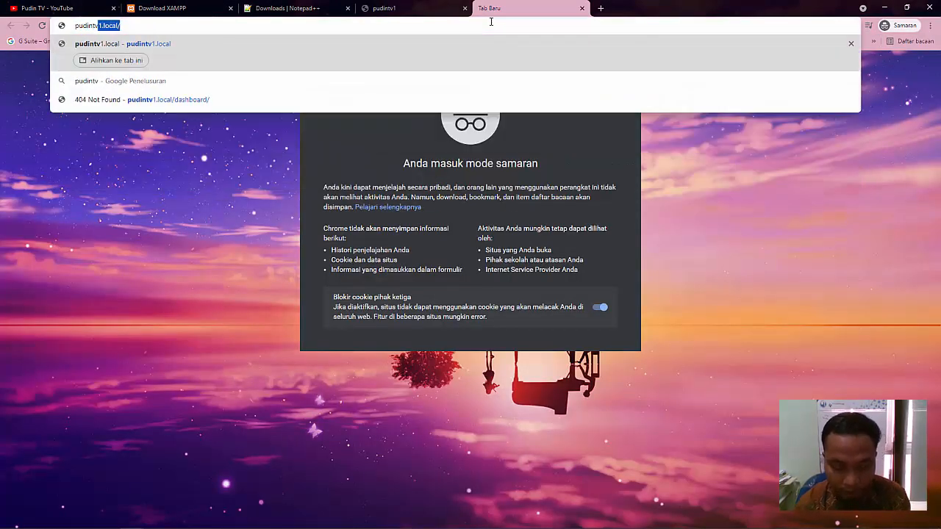
{"action": "type", "text": "2.local"}
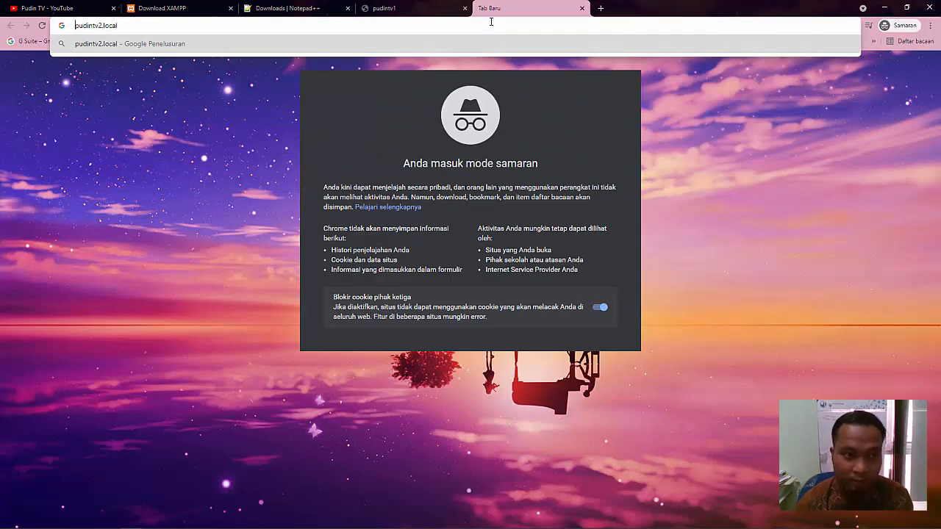
{"action": "key", "text": "Home"}
{"action": "type", "text": "http:"}
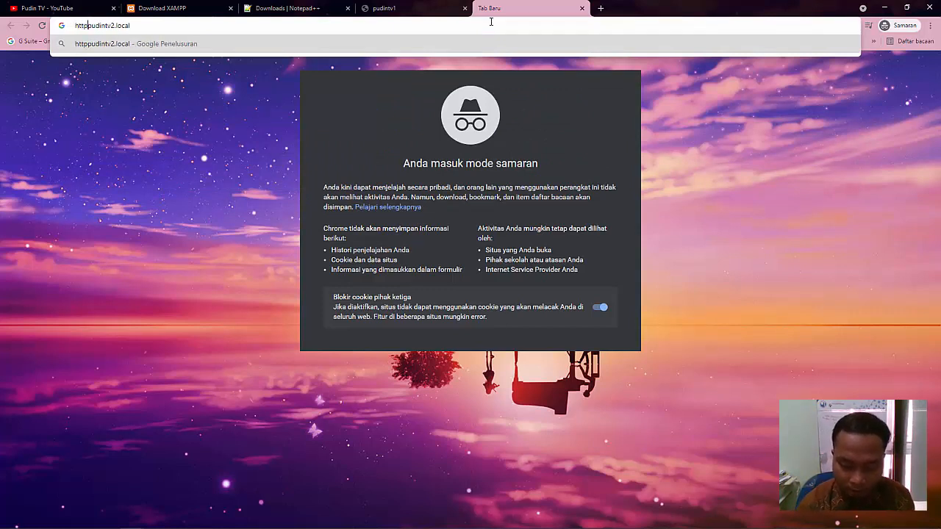
{"action": "type", "text": "//"}
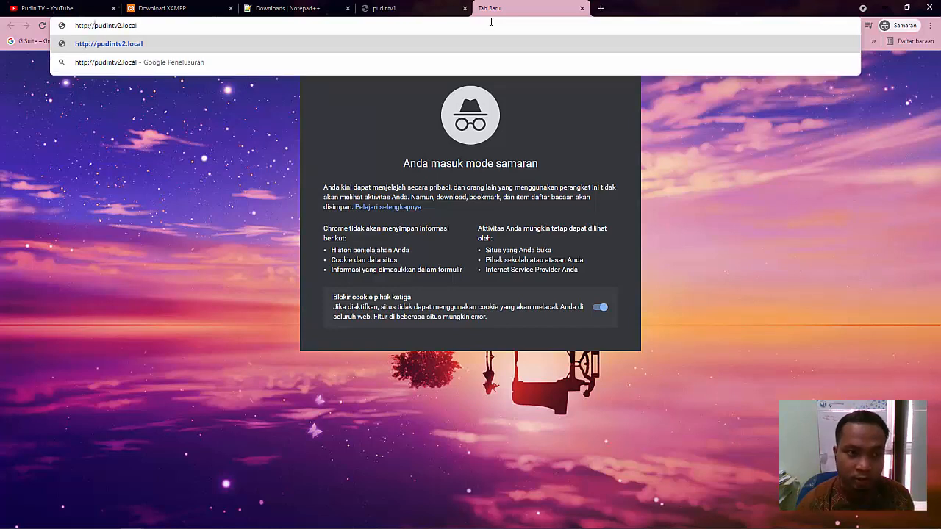
{"action": "key", "text": "Return"}
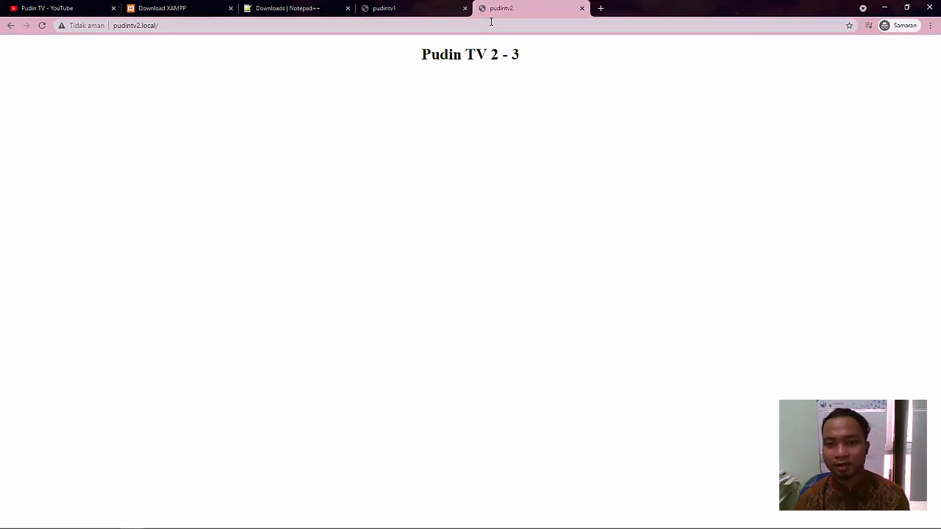
Compare the headings of the pudintv1.local and pudintv2.local pages, and check their site folders in htdocs
{"action": "left_click", "coordinate": [413, 8]}
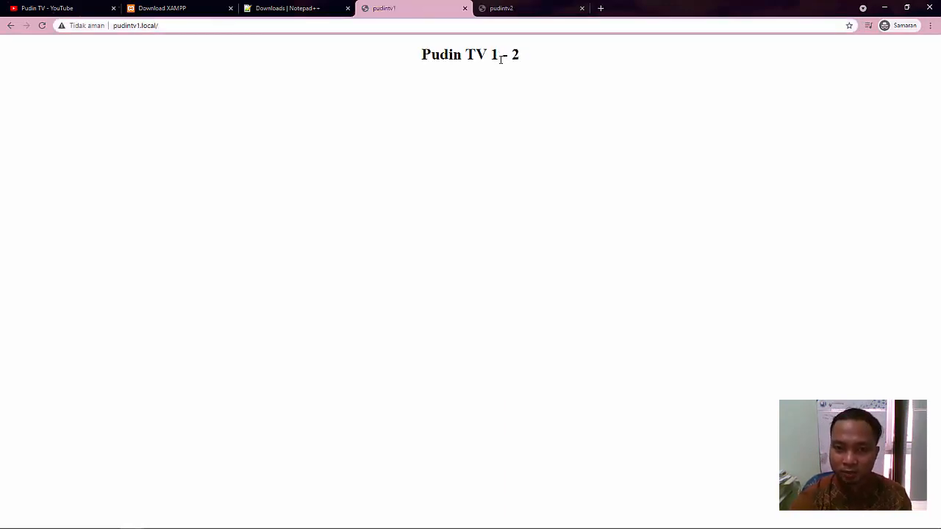
{"action": "left_click", "coordinate": [509, 6]}
{"action": "left_click_drag", "start_coordinate": [491, 54], "coordinate": [519, 56]}
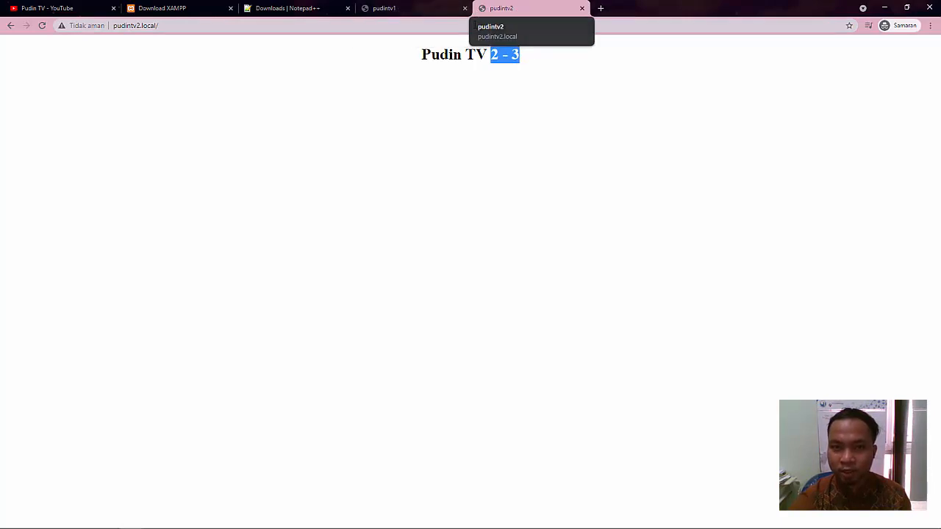
{"action": "left_click", "coordinate": [403, 9]}
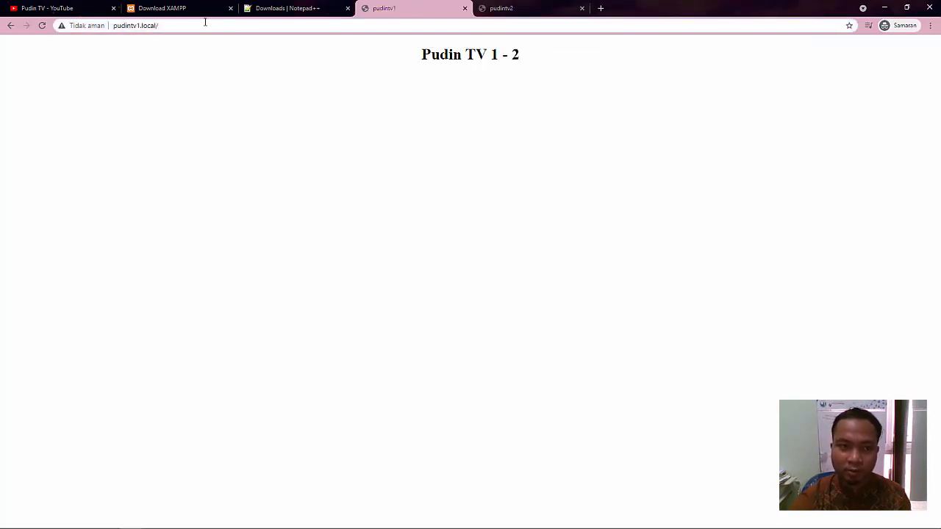
{"action": "left_click", "coordinate": [506, 9]}
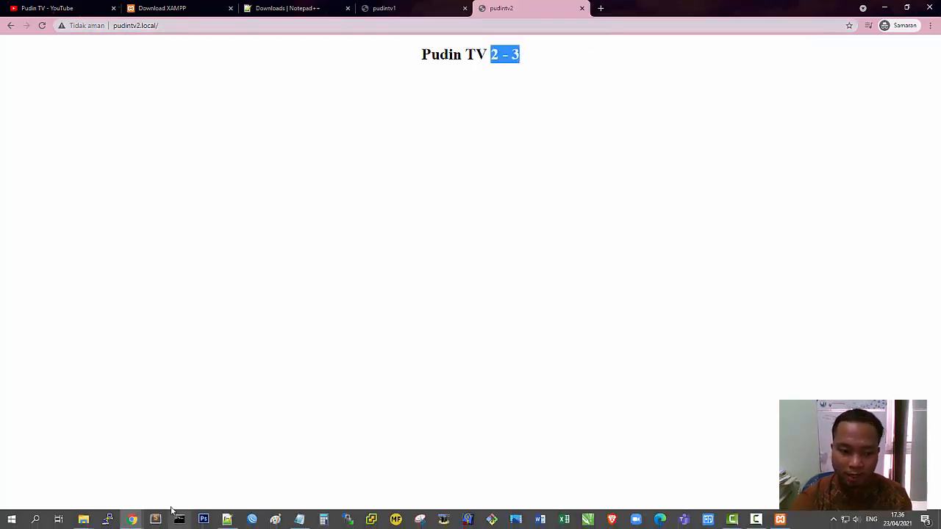
{"action": "left_click", "coordinate": [90, 504]}
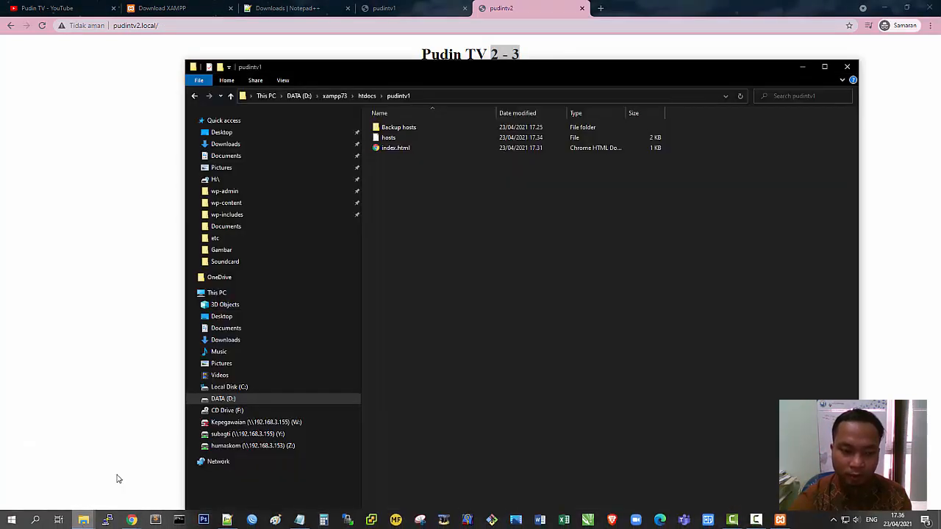
{"action": "left_click", "coordinate": [365, 94]}
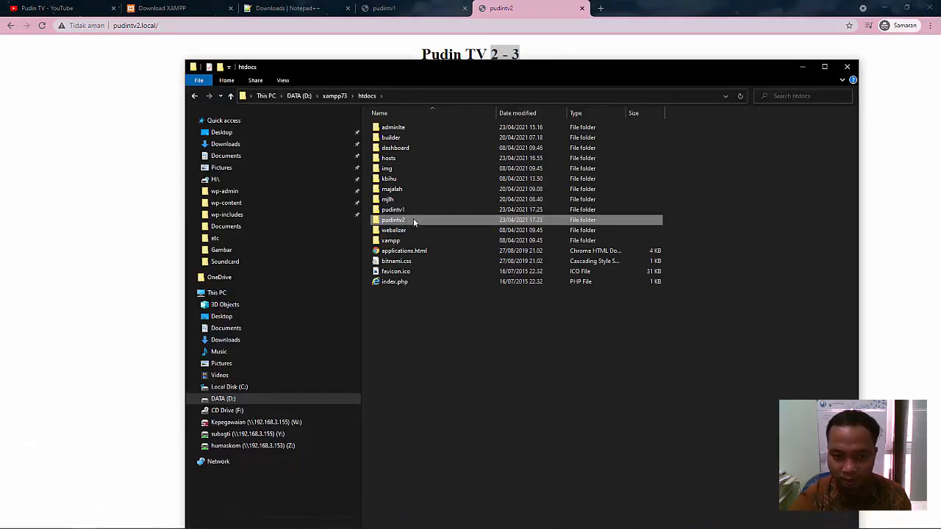
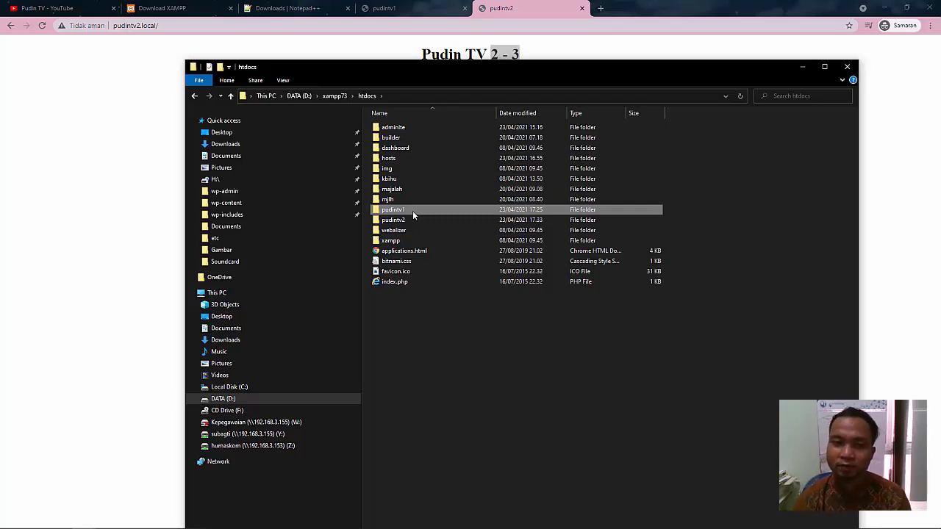
Switch to the Pudin TV notes in Notepad and examine the YouTube and Telegram links above the instructions
{"action": "left_click", "coordinate": [301, 520]}
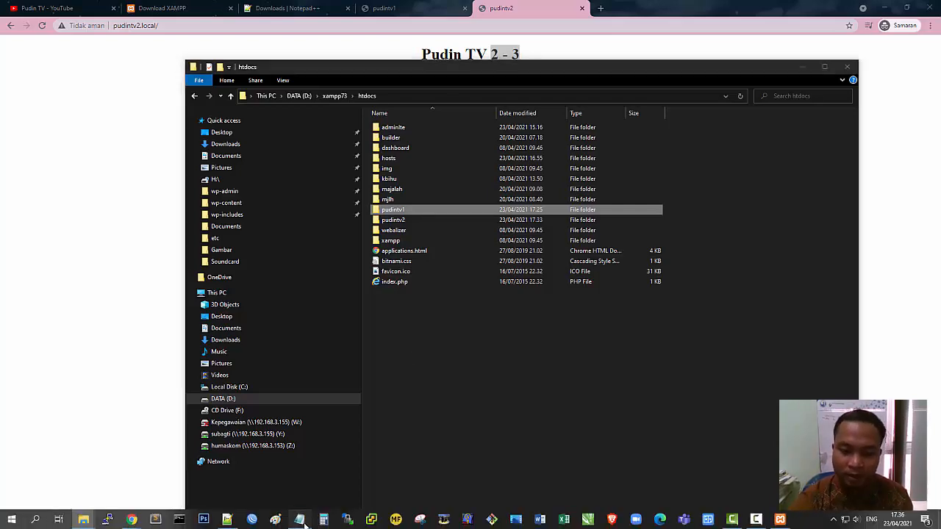
{"action": "left_click", "coordinate": [343, 359]}
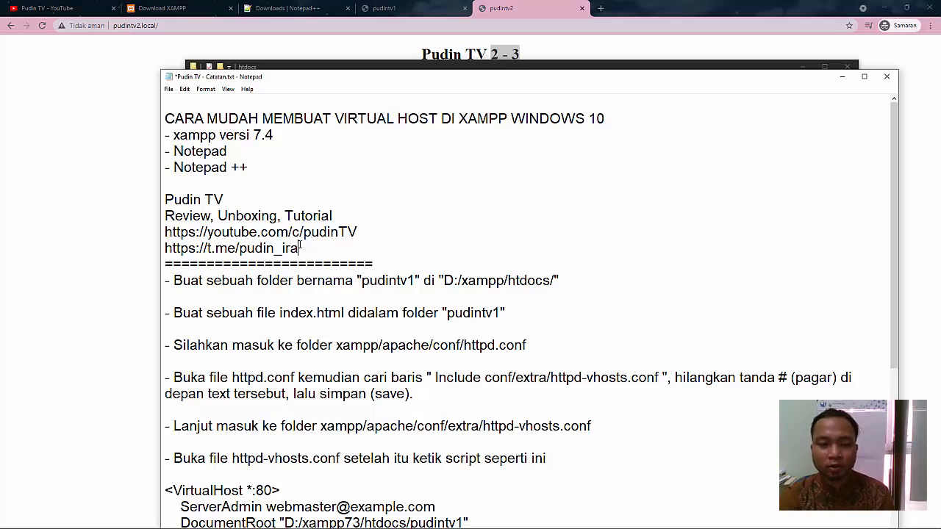
{"action": "left_click_drag", "start_coordinate": [300, 248], "coordinate": [156, 244]}
{"action": "left_click_drag", "start_coordinate": [359, 232], "coordinate": [167, 232]}
{"action": "left_click", "coordinate": [256, 232]}
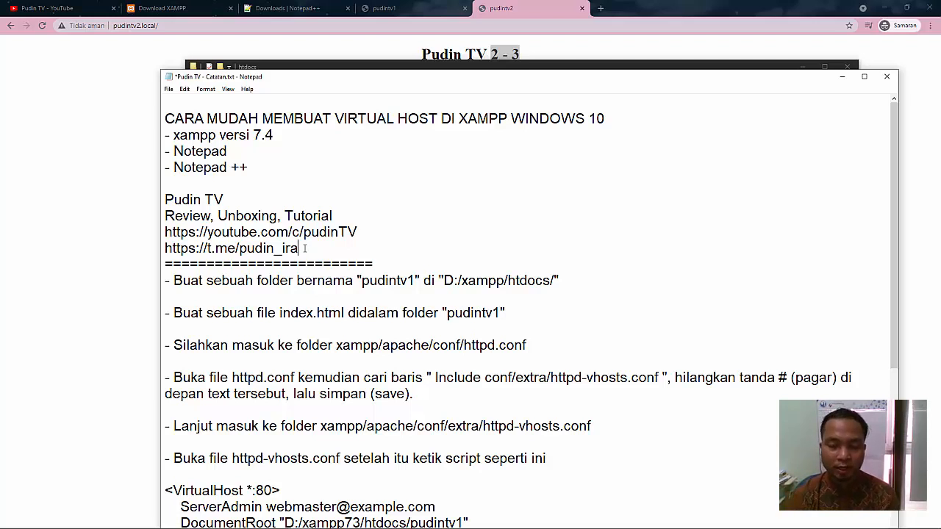
{"action": "left_click", "coordinate": [305, 249]}
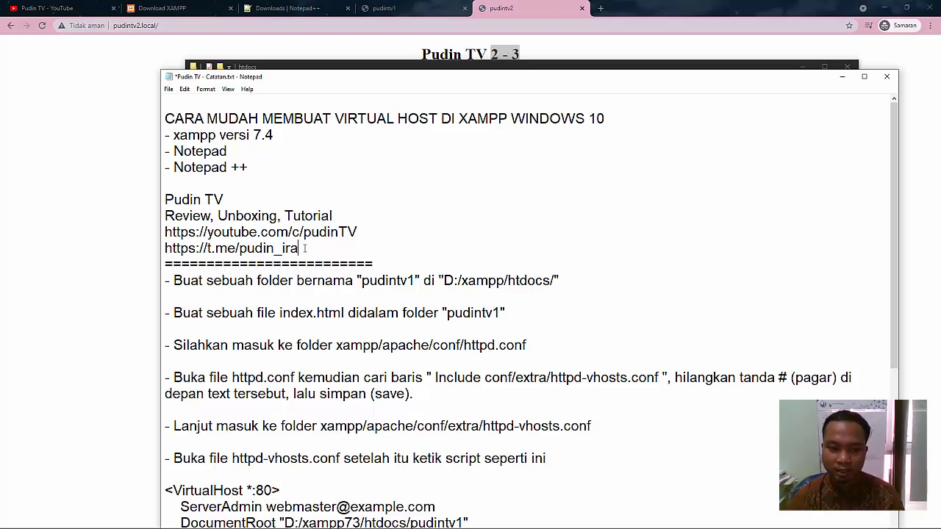